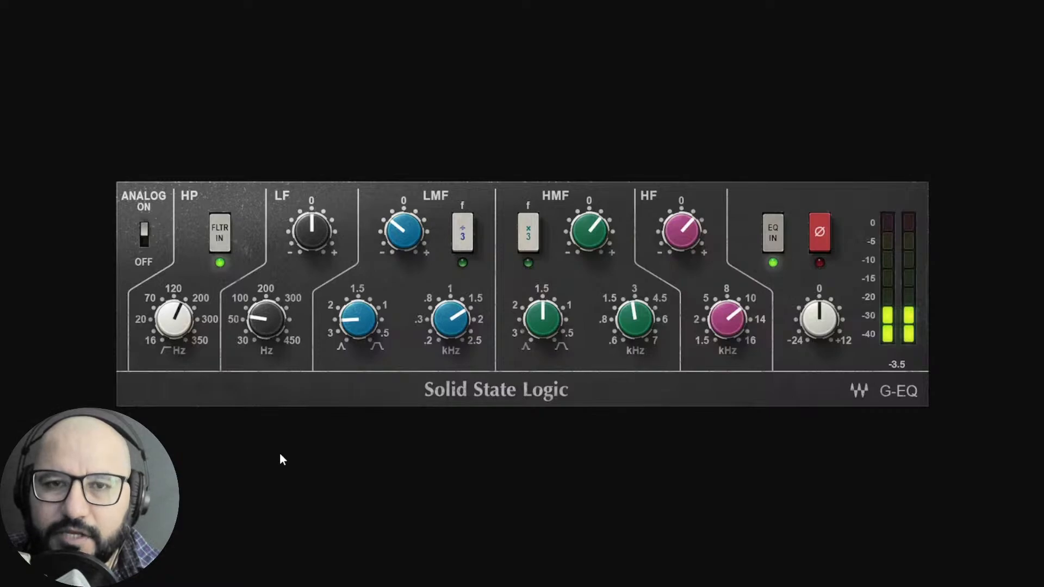
# Switch to REAPER and insert the API-550A Stereo EQ on the ALL BAND track.
pyautogui.hotkey('ctrl', 'Tab')
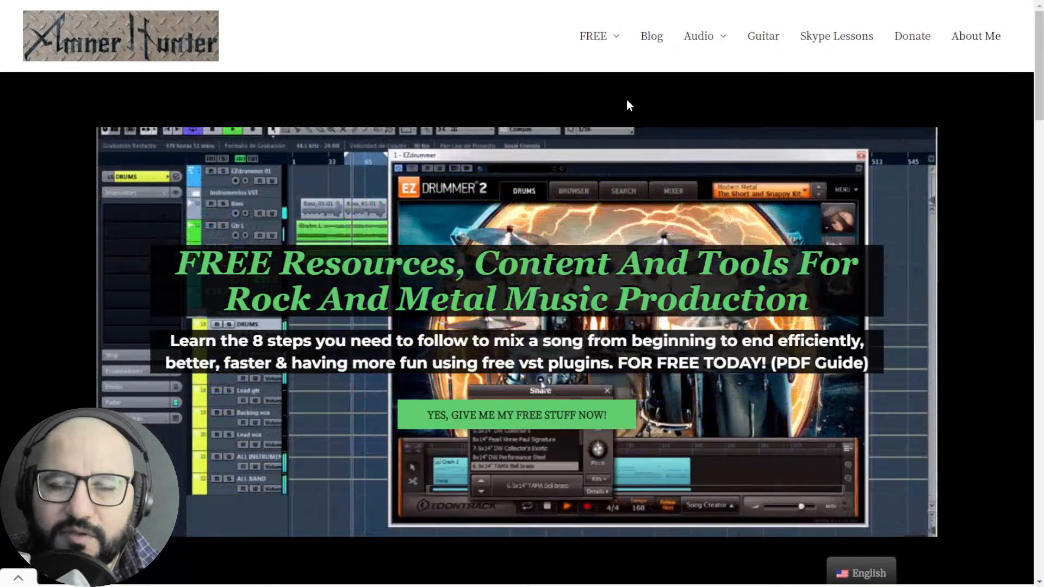
pyautogui.moveTo(592, 49)
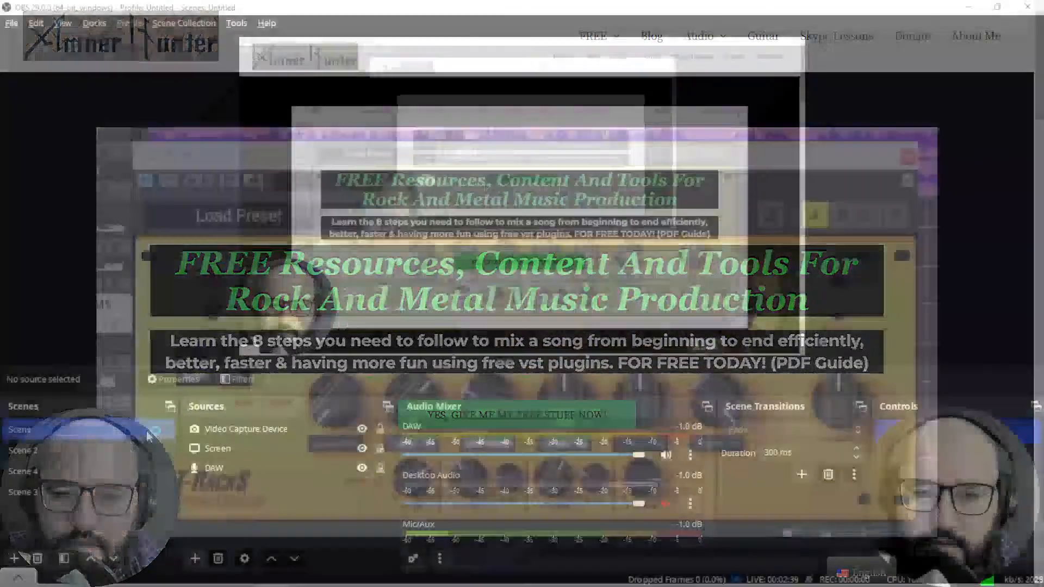
pyautogui.hotkey('alt', 'Tab')
pyautogui.hotkey('alt', 'Tab')
pyautogui.hotkey('alt', 'Tab')
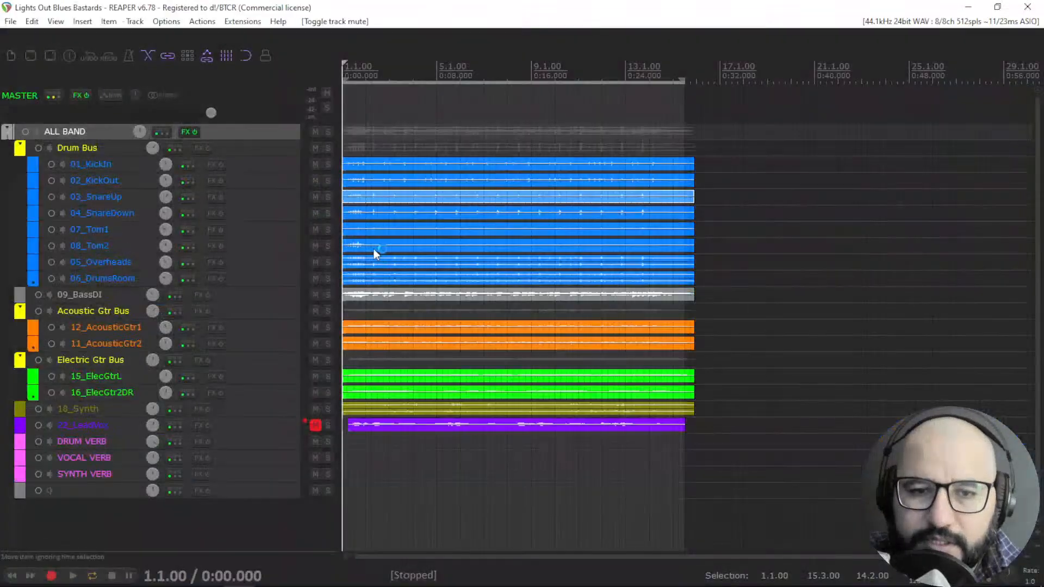
pyautogui.click(185, 132)
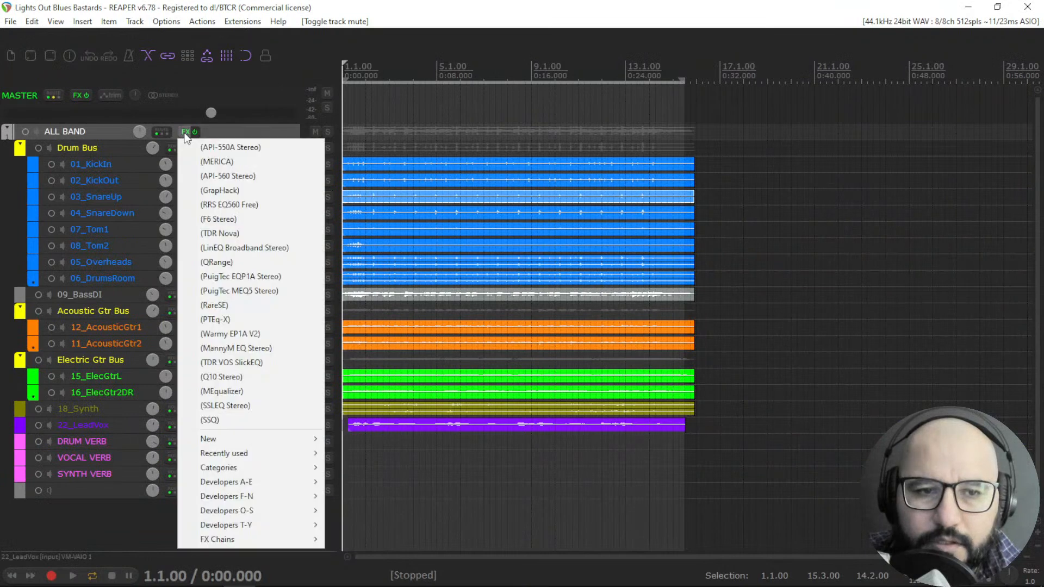
pyautogui.click(195, 144)
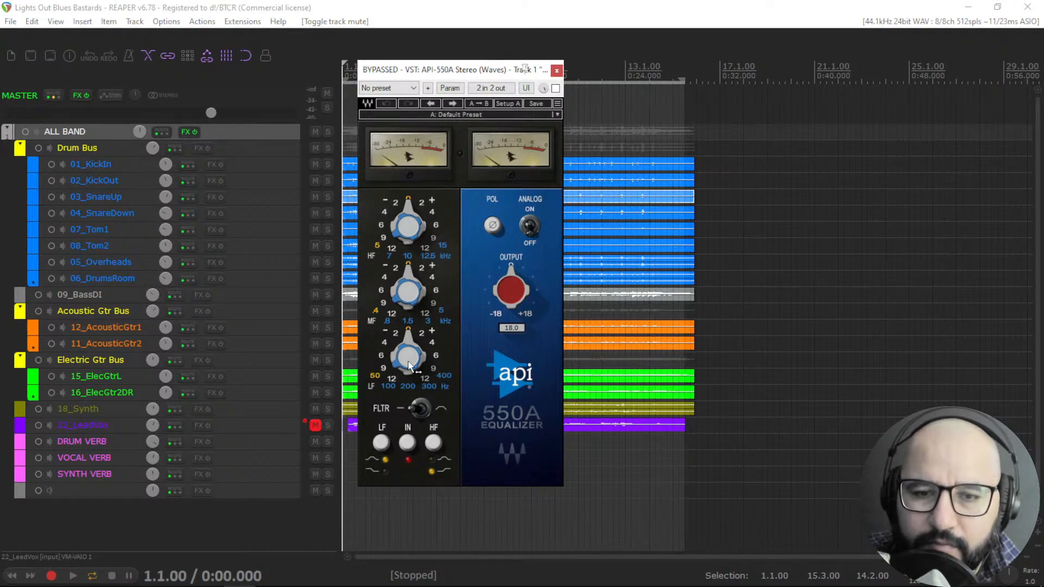
# Toggle the API 550A's analog switch, the filter, and the LF and HF shelf buttons.
pyautogui.click(530, 227)
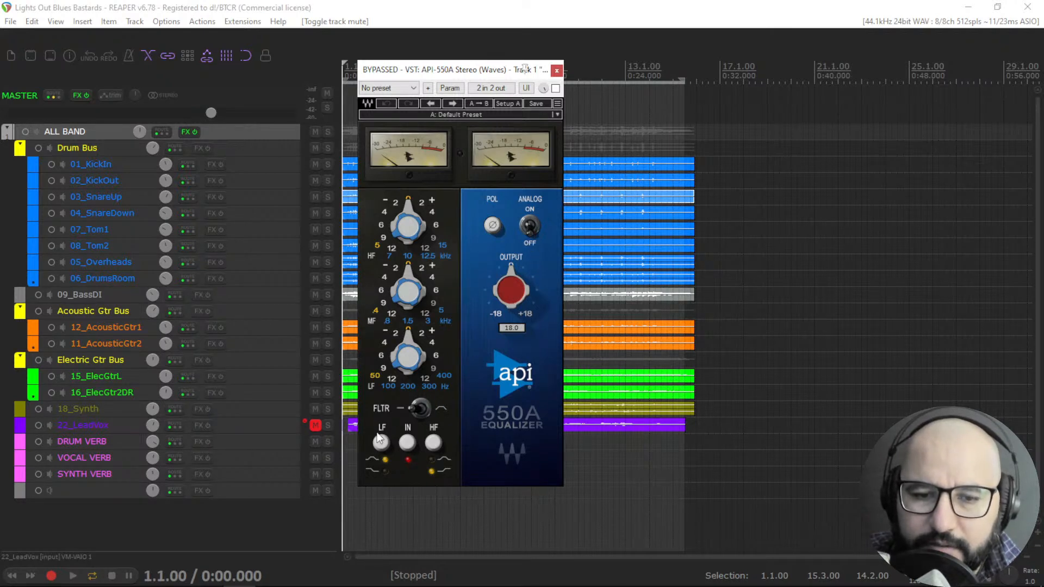
pyautogui.click(421, 411)
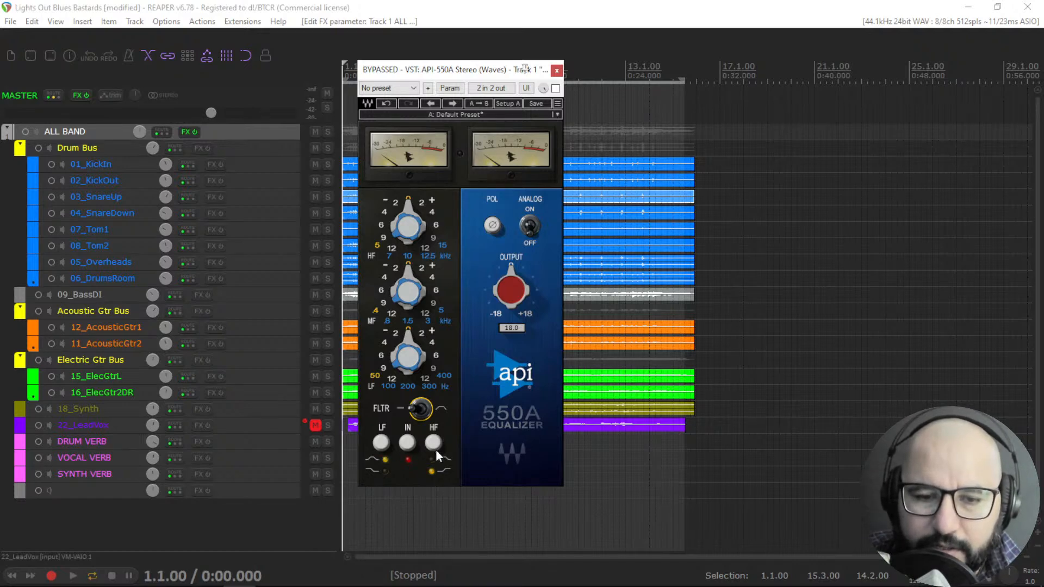
pyautogui.click(381, 447)
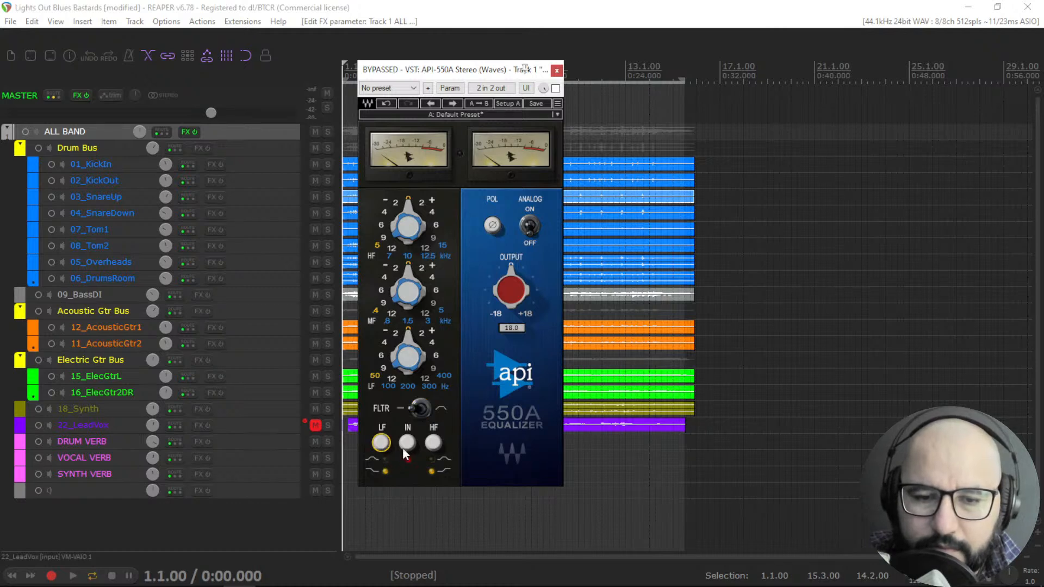
pyautogui.click(444, 460)
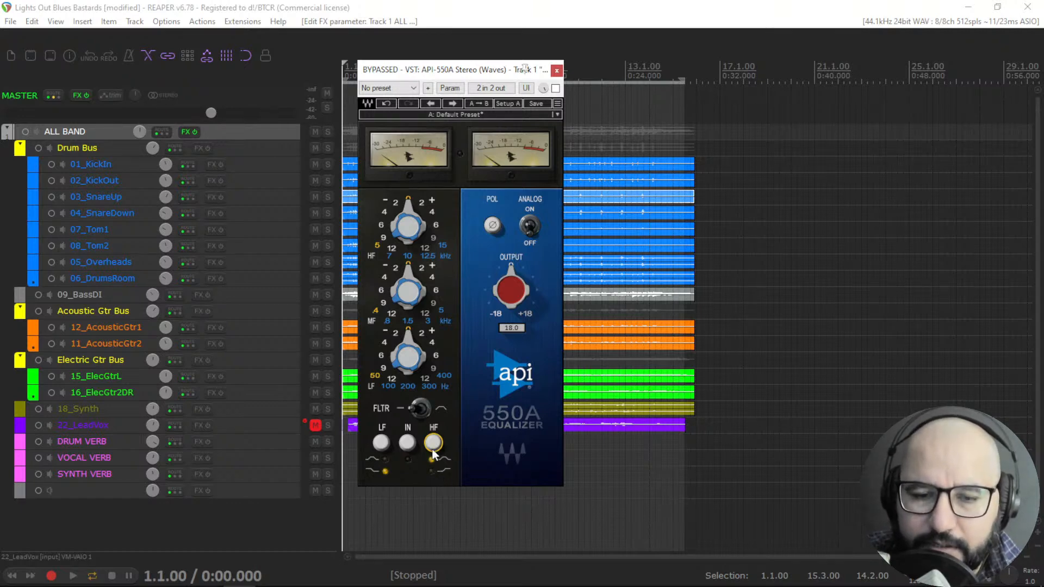
pyautogui.click(383, 445)
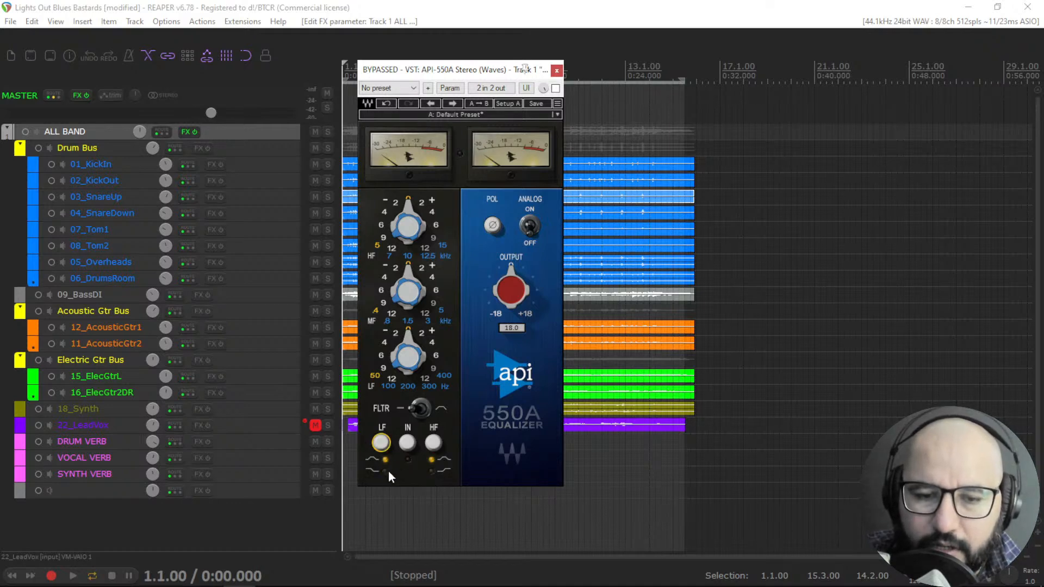
pyautogui.click(379, 444)
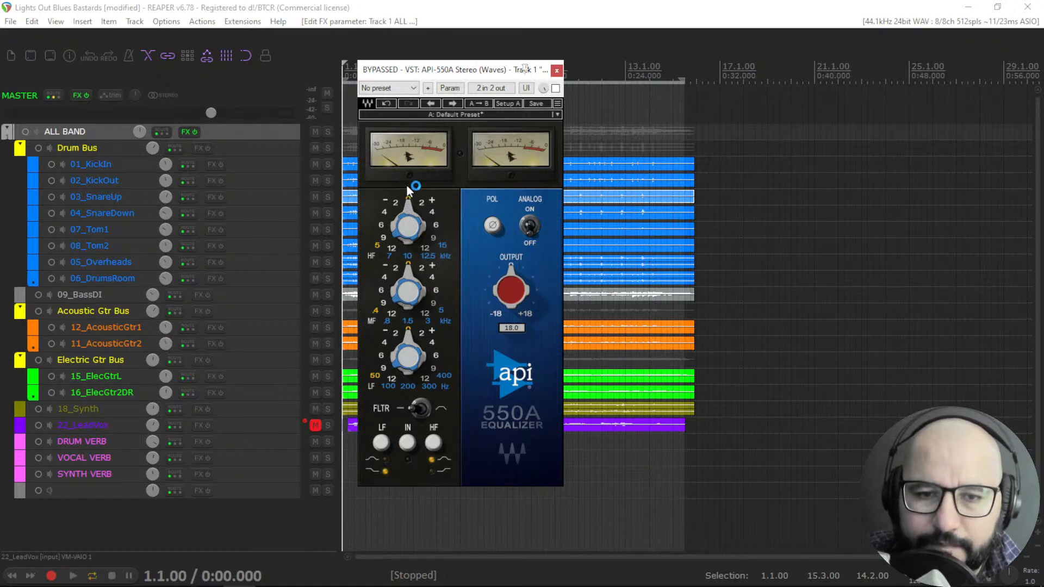
# Set the API 550A's high-band frequency to 5 kHz.
pyautogui.moveTo(405, 209)
pyautogui.mouseDown()
pyautogui.moveTo(405, 188)
pyautogui.moveTo(405, 205)
pyautogui.mouseUp()
pyautogui.click(407, 238)
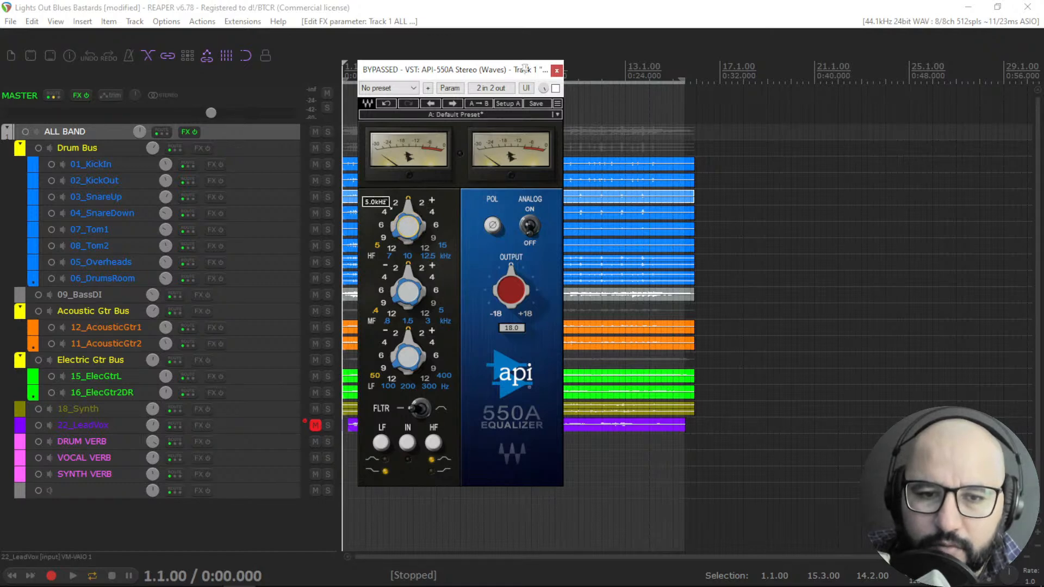
pyautogui.moveTo(410, 207); pyautogui.dragTo(399, 240)
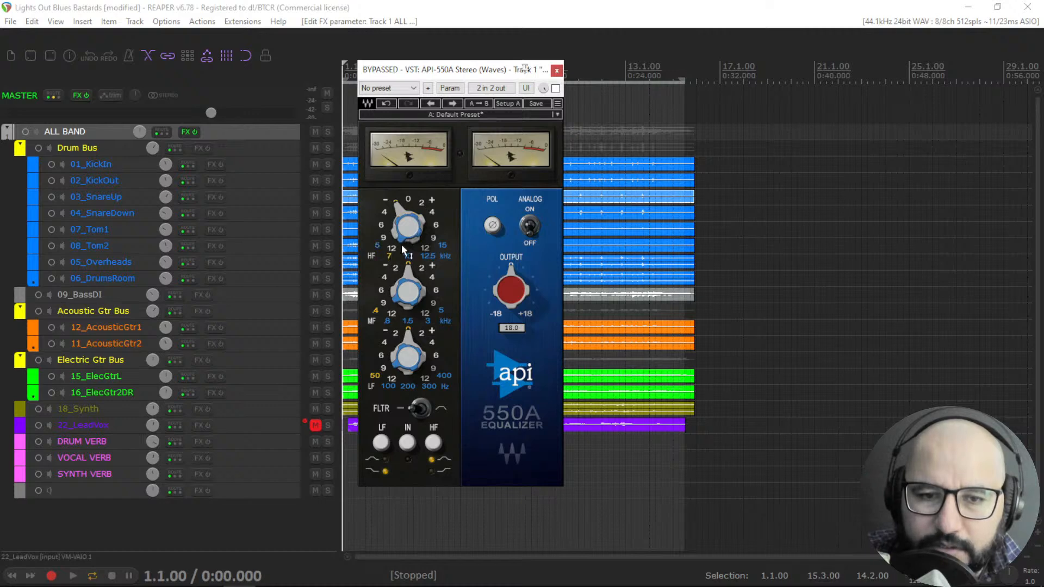
pyautogui.click(406, 258)
pyautogui.click(443, 246)
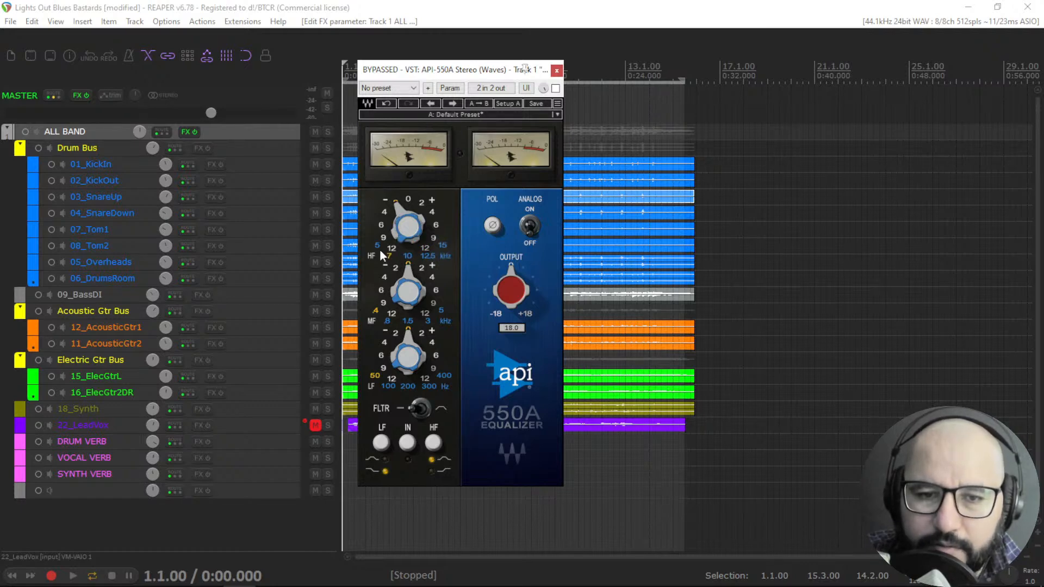
# Insert the MERICA EQ on the ALL BAND track and move its window beside the API 550A.
pyautogui.rightClick(181, 132)
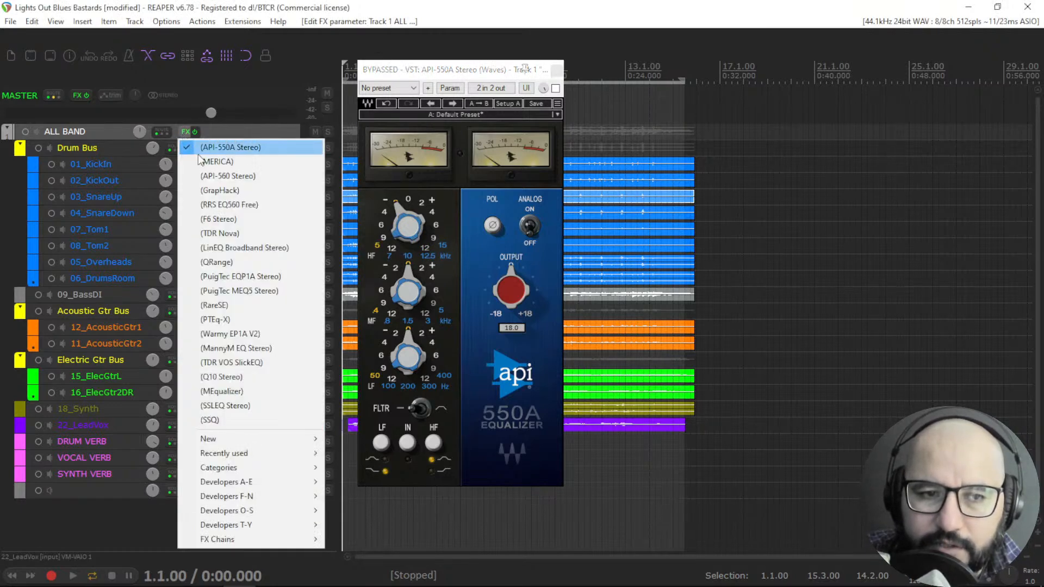
pyautogui.click(198, 162)
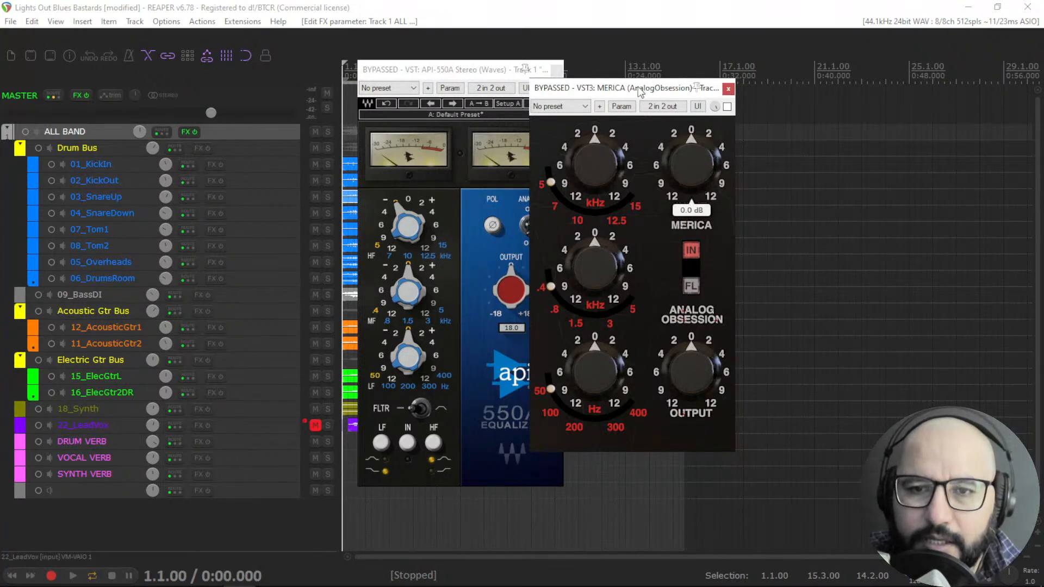
pyautogui.moveTo(640, 89); pyautogui.dragTo(696, 106)
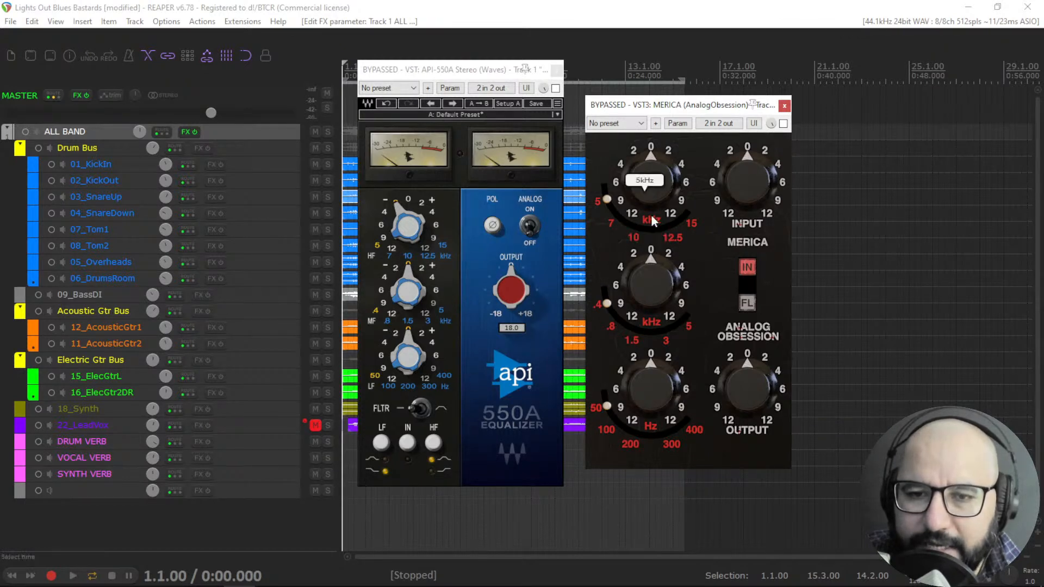
# Reset MERICA's high-band gain to zero and enable the MERICA plugin.
pyautogui.moveTo(642, 178); pyautogui.dragTo(647, 221)
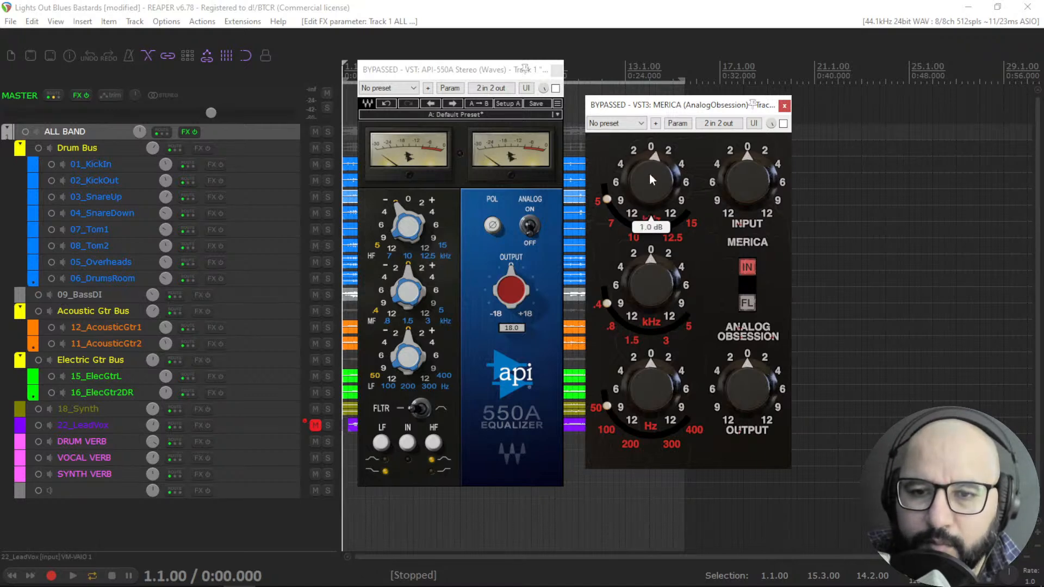
pyautogui.doubleClick(651, 189)
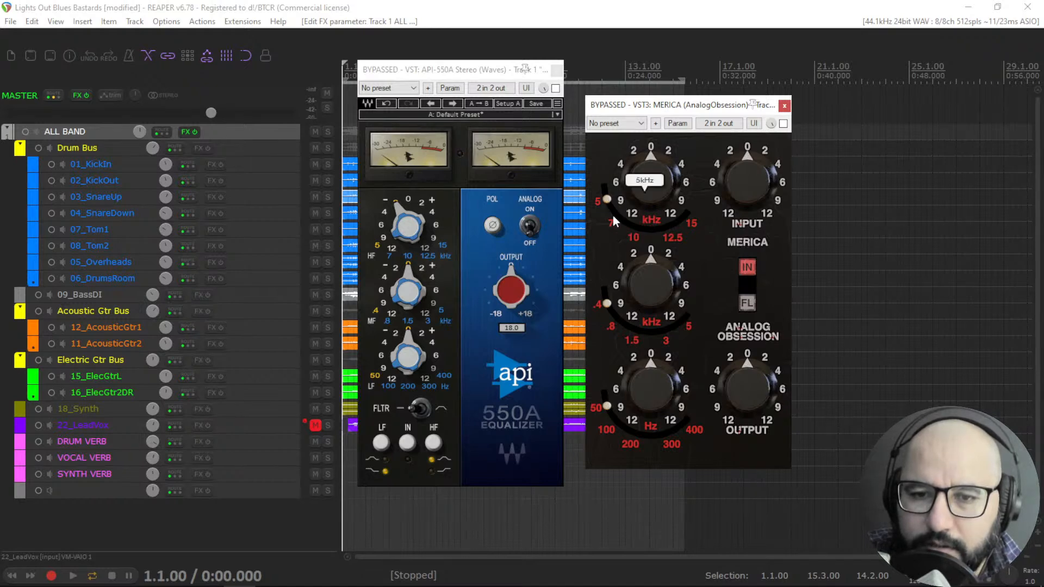
pyautogui.moveTo(608, 224)
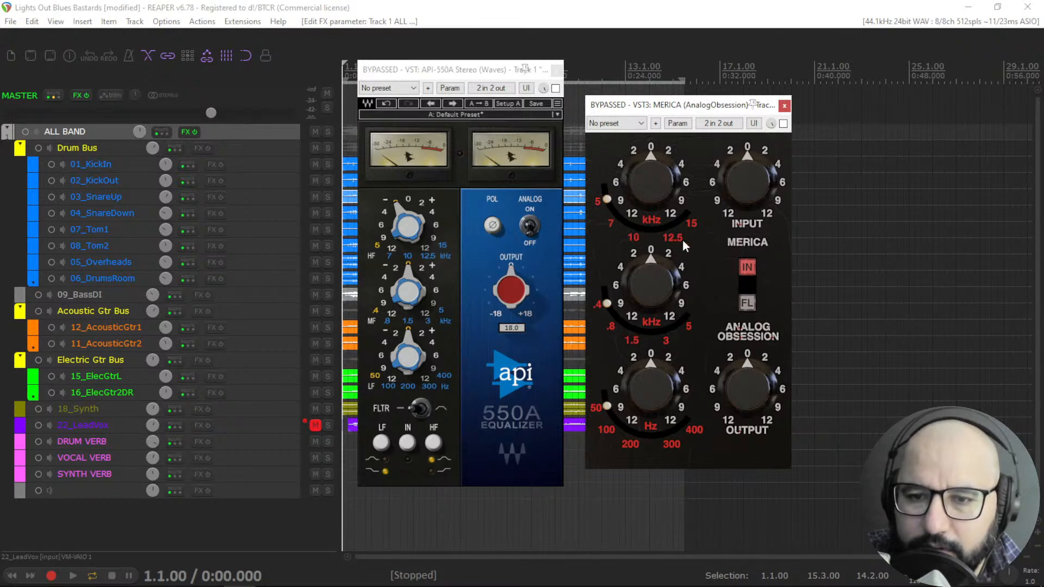
pyautogui.moveTo(766, 146)
pyautogui.click(783, 124)
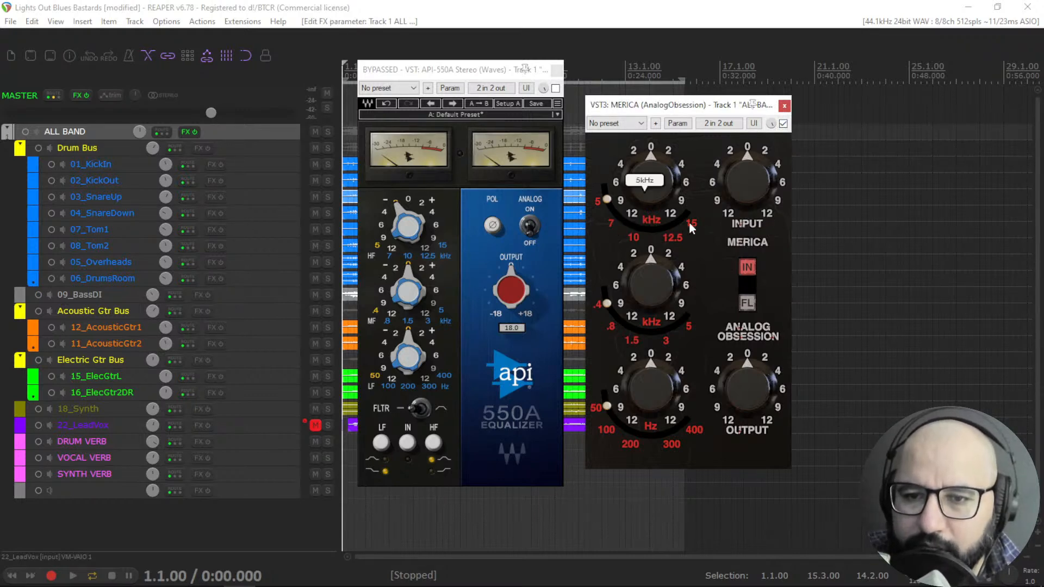
# Set MERICA's mid-band frequency to 0.4 kHz.
pyautogui.moveTo(648, 285)
pyautogui.moveTo(652, 246); pyautogui.dragTo(653, 216)
pyautogui.moveTo(607, 308)
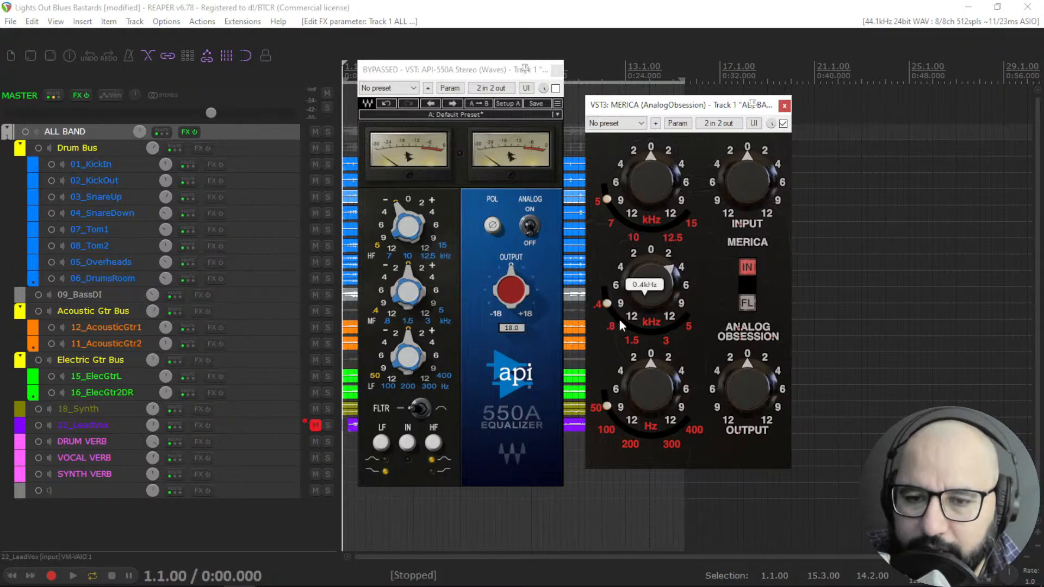
pyautogui.rightClick(620, 321)
pyautogui.click(602, 312)
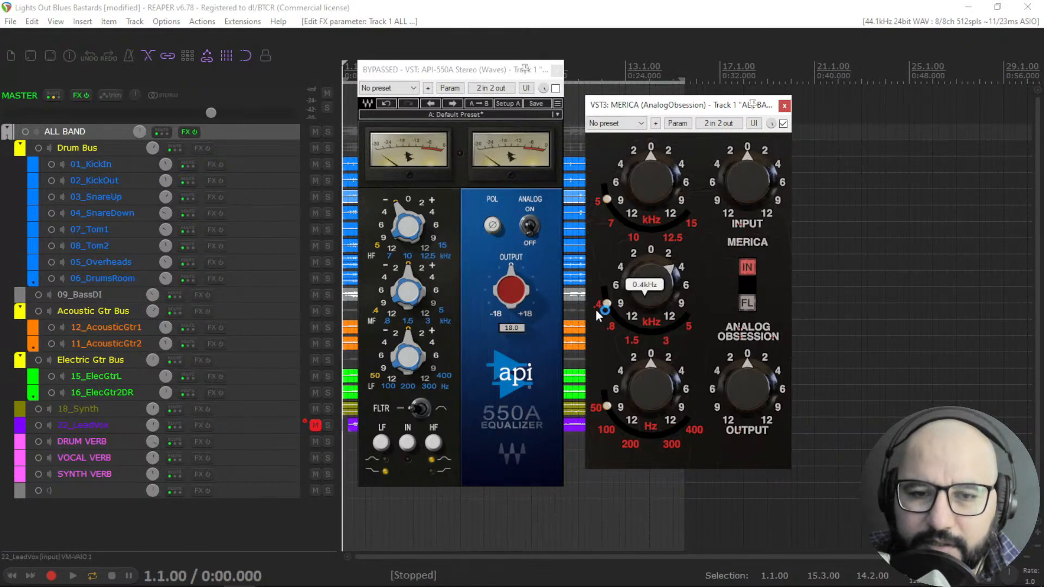
# Set the API 550A's mid-band frequency to 1.5 kHz.
pyautogui.click(389, 326)
pyautogui.click(409, 323)
pyautogui.click(407, 322)
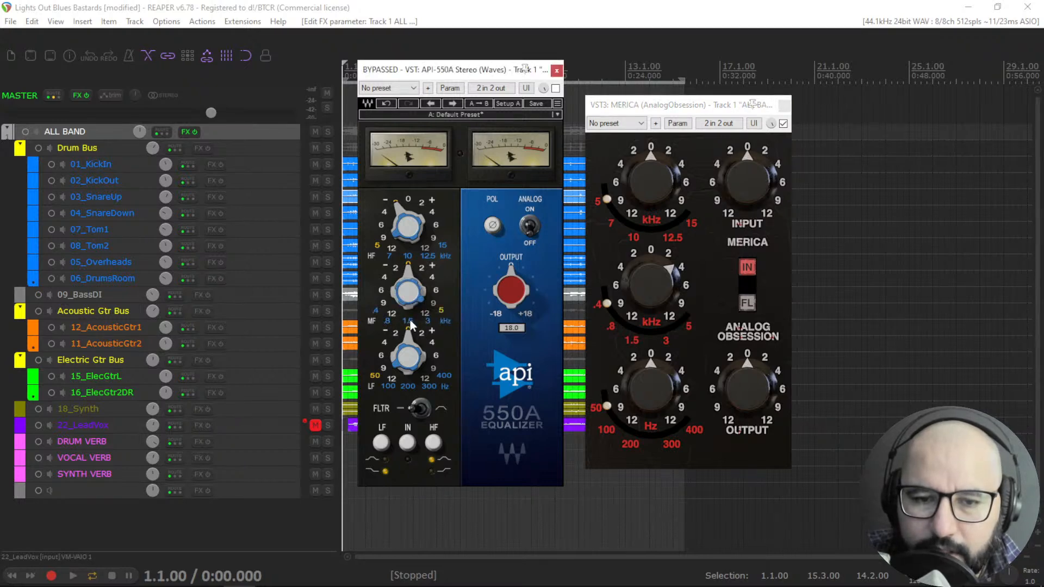
pyautogui.click(381, 312)
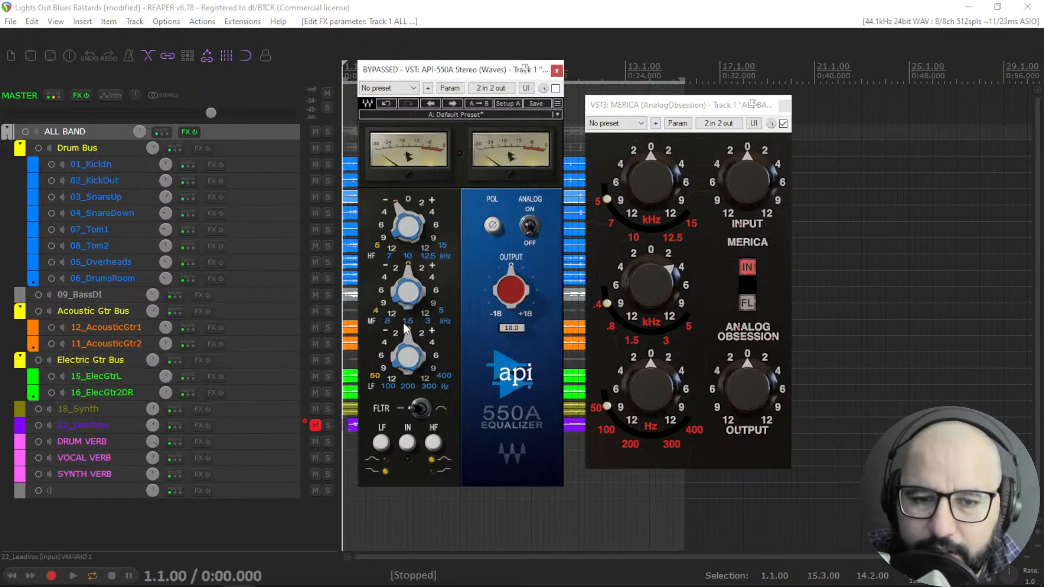
pyautogui.click(410, 320)
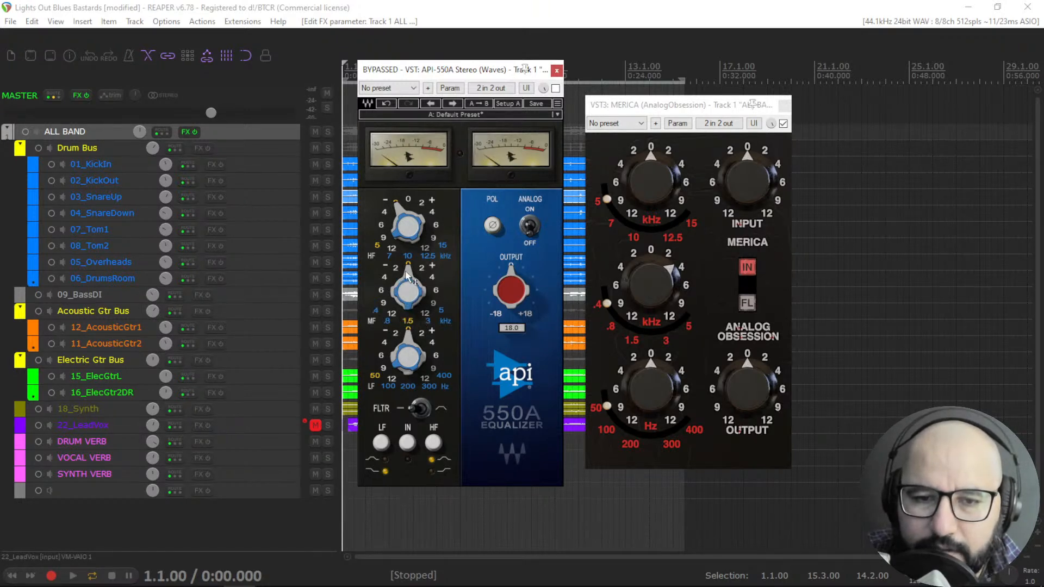
# Nudge the API 550A's mid-band gain down and back up.
pyautogui.click(429, 275)
pyautogui.scroll(-5, 429, 273)
pyautogui.scroll(3, 426, 273)
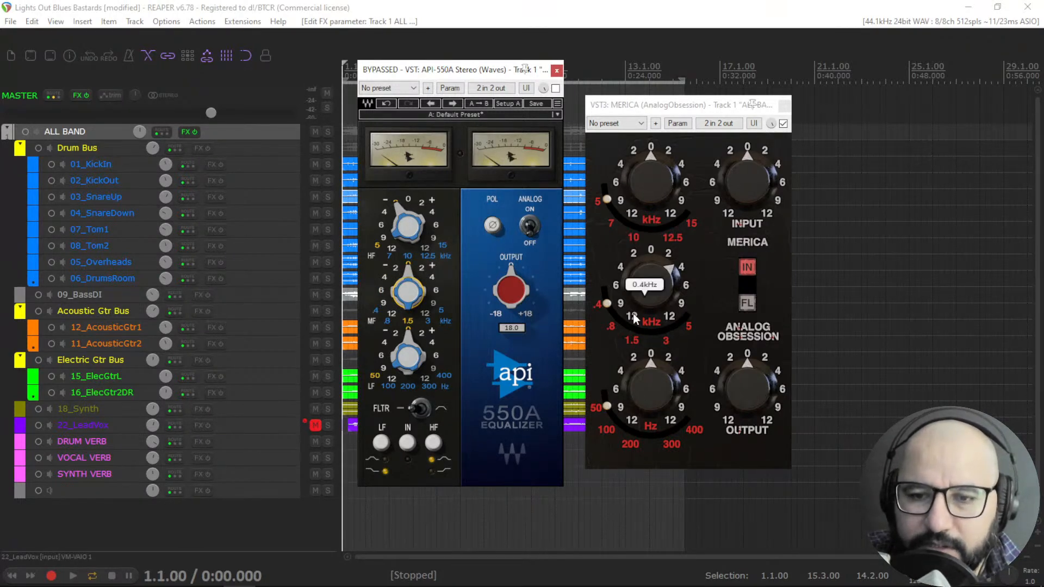
pyautogui.click(650, 272)
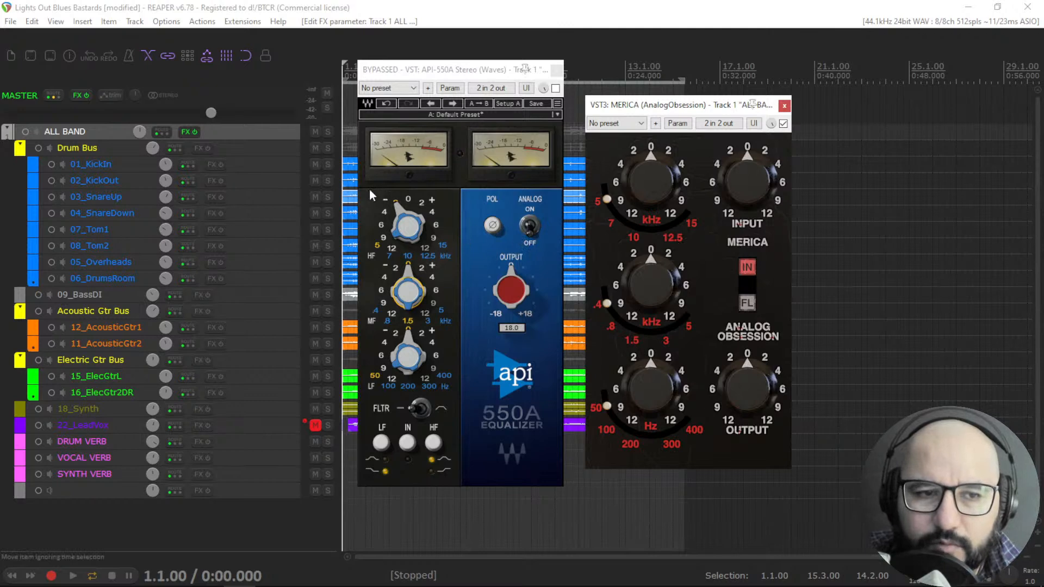
# Reset the high-band gain on both the API 550A and MERICA to zero.
pyautogui.click(394, 224)
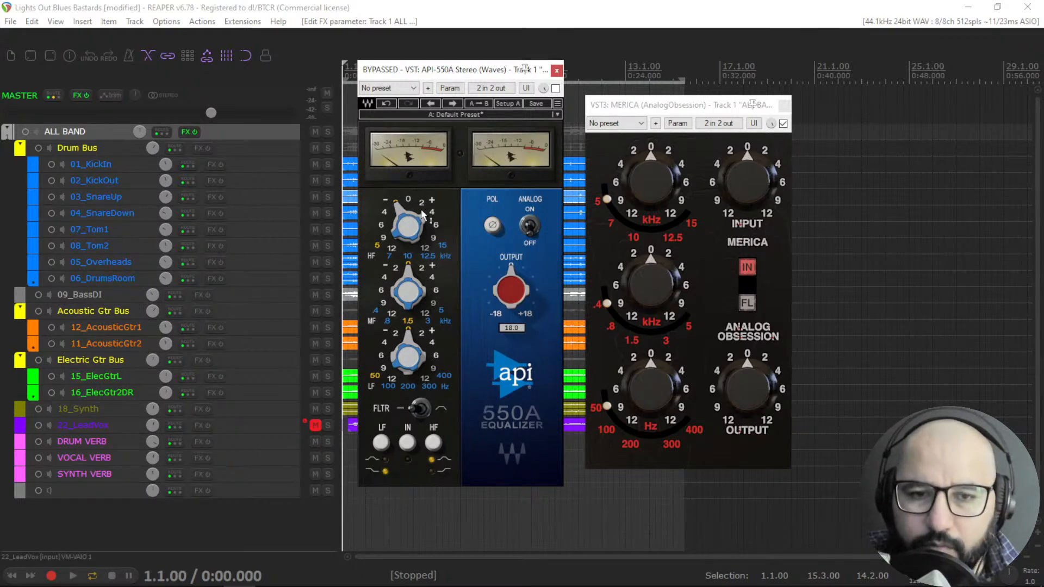
pyautogui.doubleClick(399, 208)
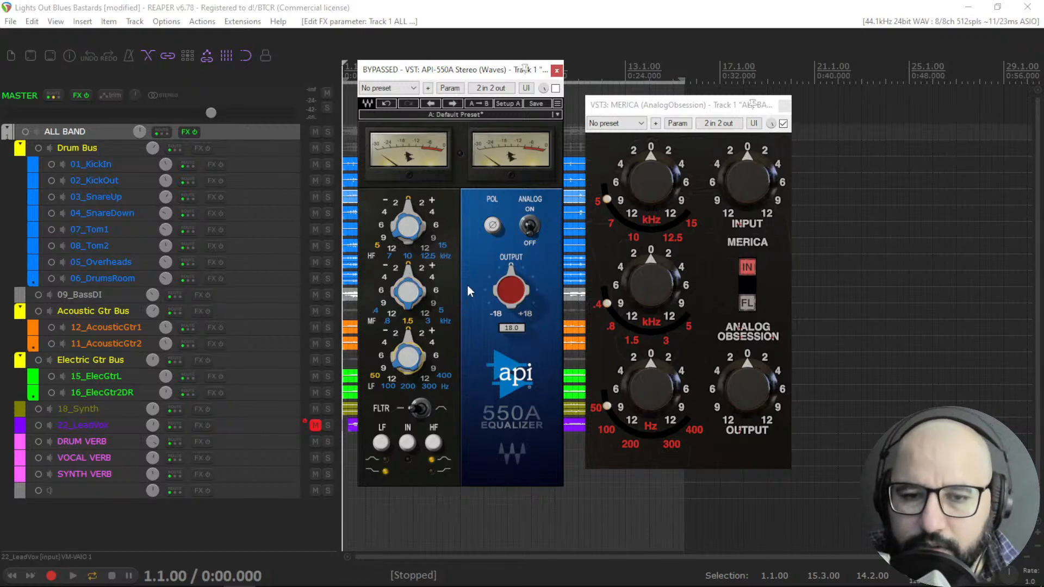
pyautogui.click(635, 188)
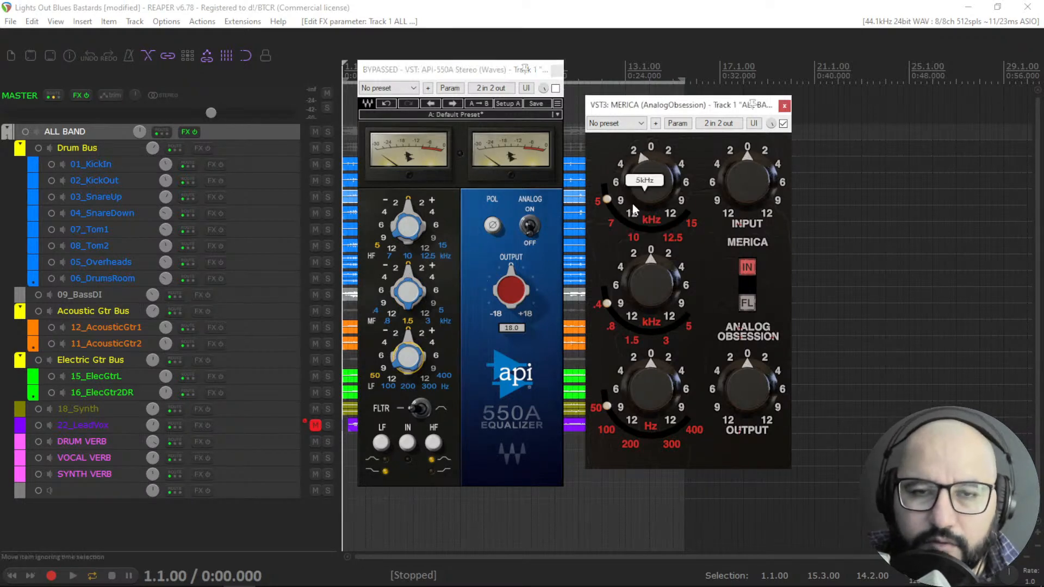
pyautogui.doubleClick(651, 194)
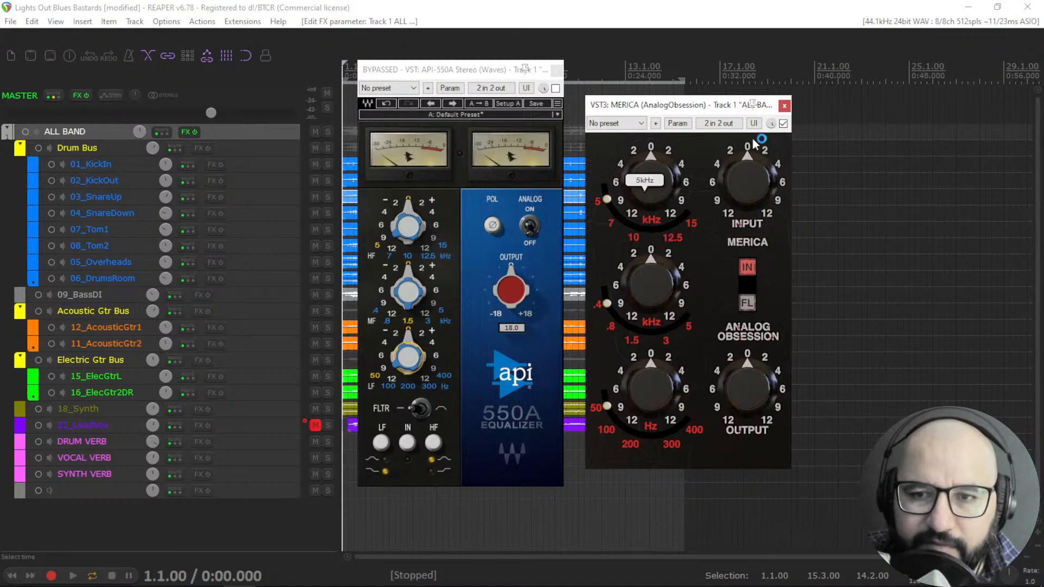
# Bypass MERICA and switch the API 550A back on.
pyautogui.click(781, 124)
pyautogui.click(555, 88)
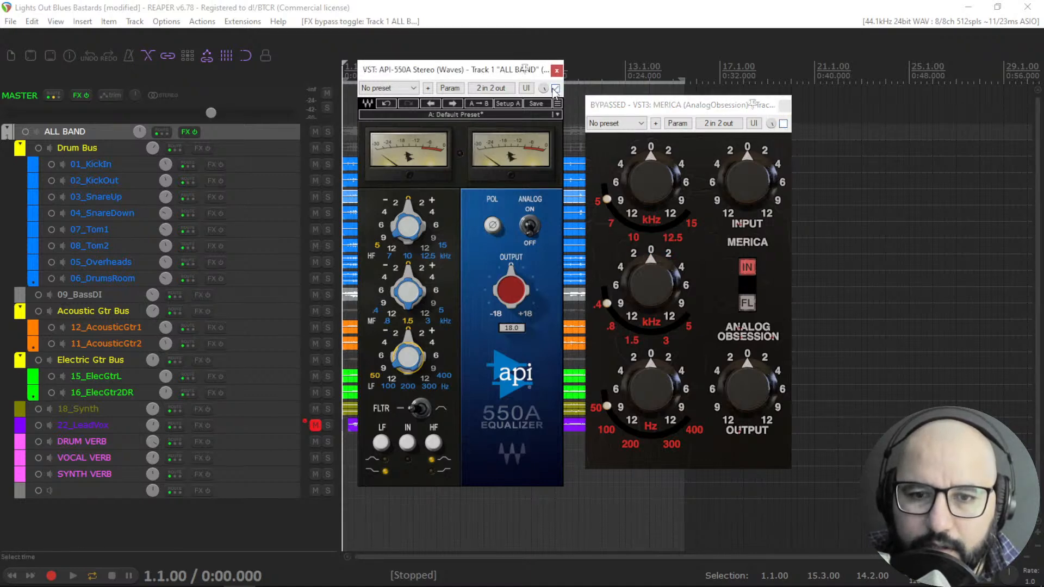
# Play the project and boost the API 550A's high band to +12 dB.
pyautogui.press('space')
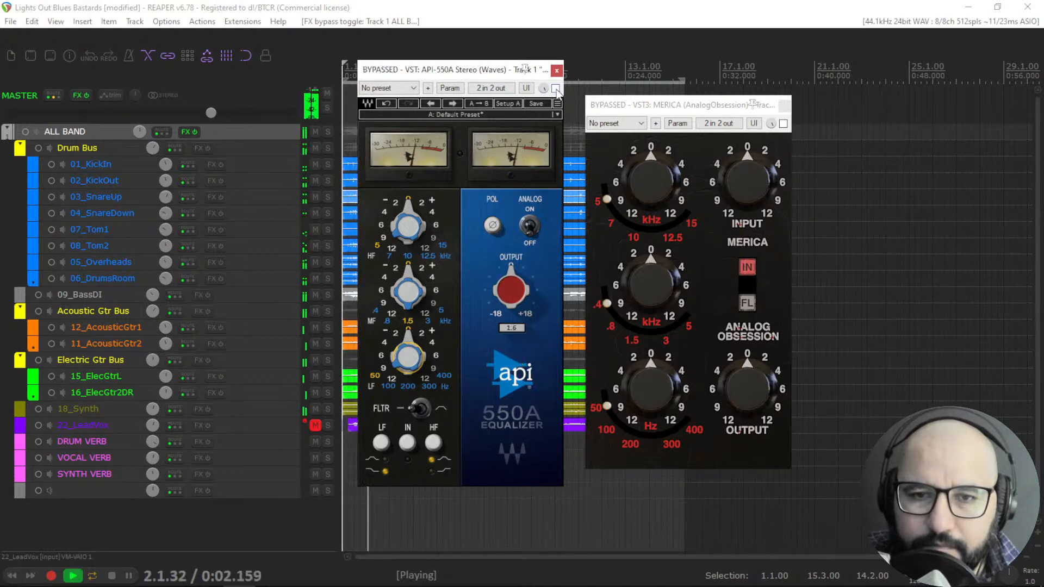
pyautogui.moveTo(409, 219); pyautogui.dragTo(427, 206)
pyautogui.scroll(2, 429, 204)
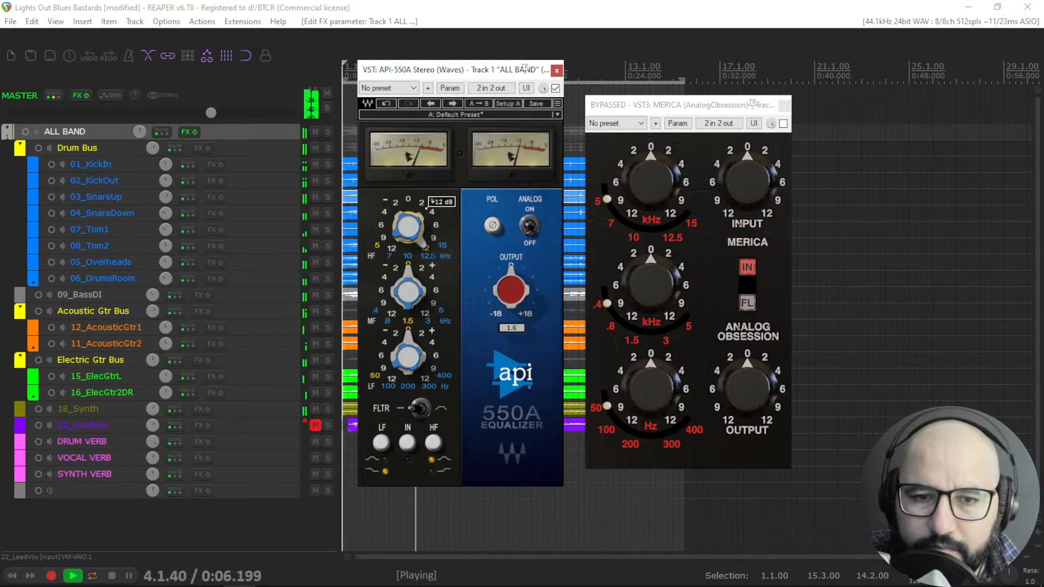
# Lower the API 550A's high-band boost, reset it to zero and stop playback.
pyautogui.scroll(-1, 429, 204)
pyautogui.scroll(-1, 428, 204)
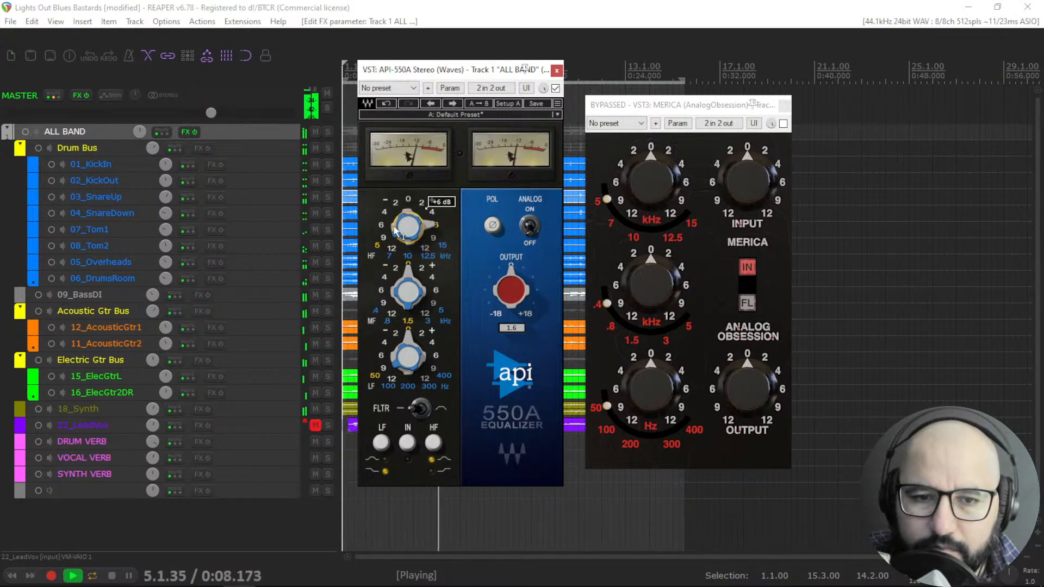
pyautogui.click(377, 245)
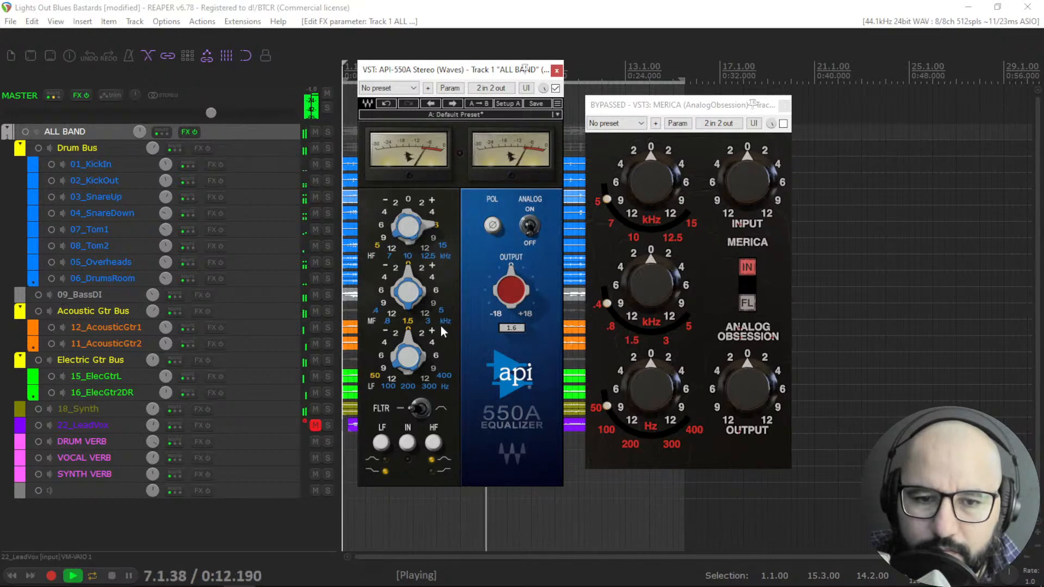
pyautogui.press('space')
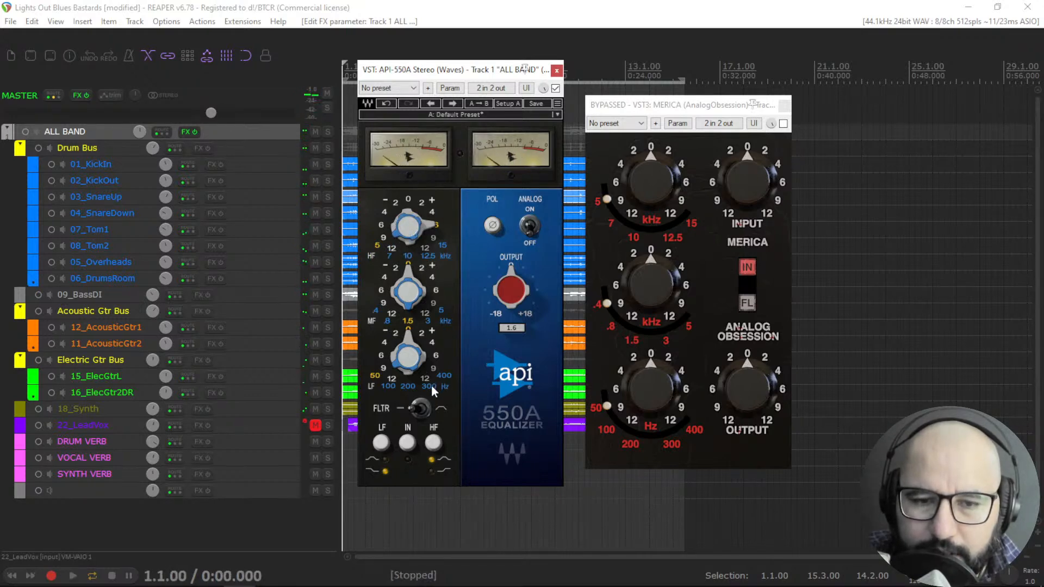
# Select 100 Hz for the API 550A's low band and boost its low-band gain while the project plays.
pyautogui.click(389, 384)
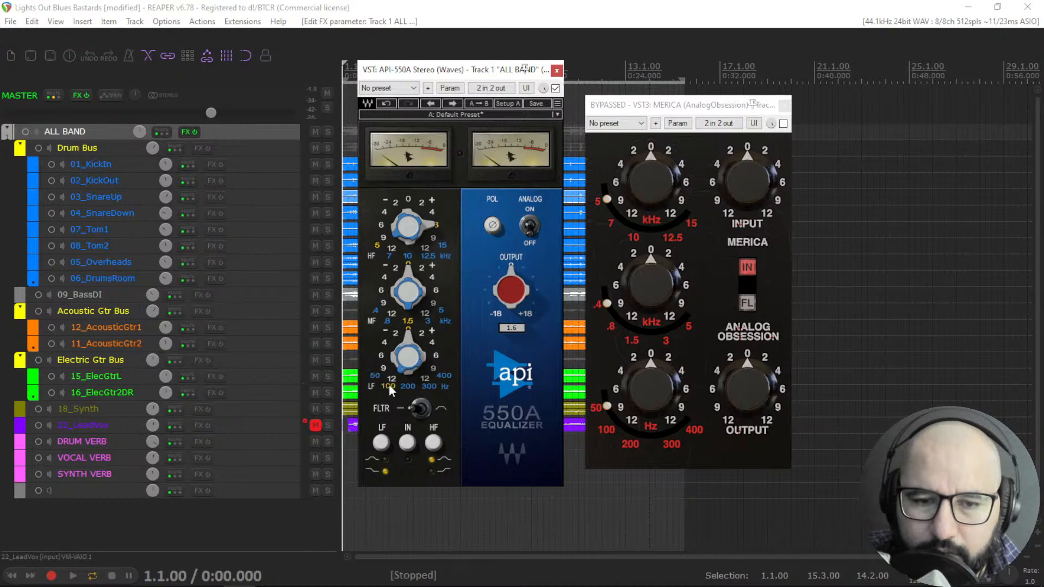
pyautogui.press('space')
pyautogui.moveTo(408, 348); pyautogui.dragTo(427, 338)
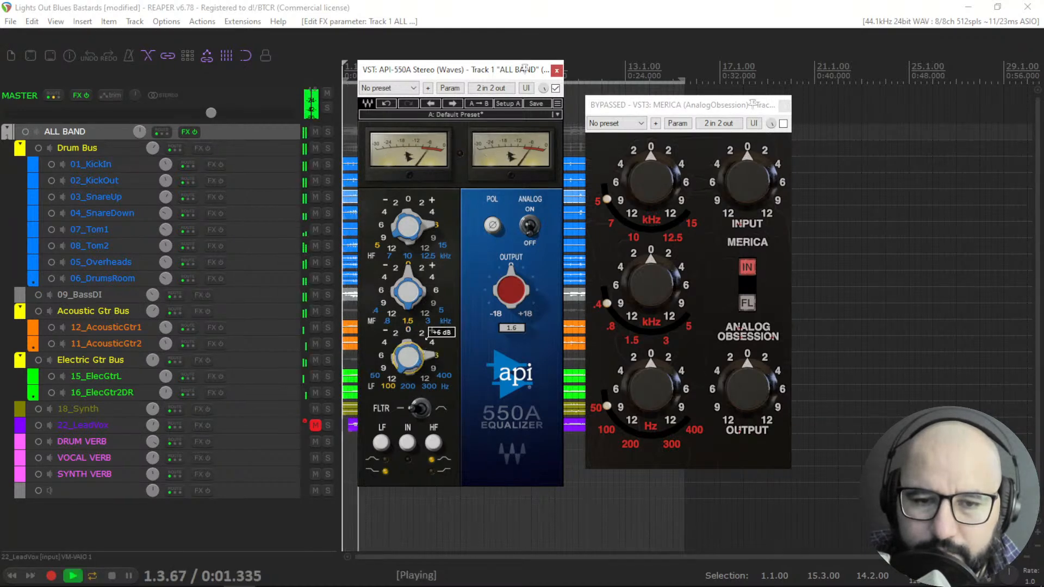
pyautogui.scroll(-3, 428, 336)
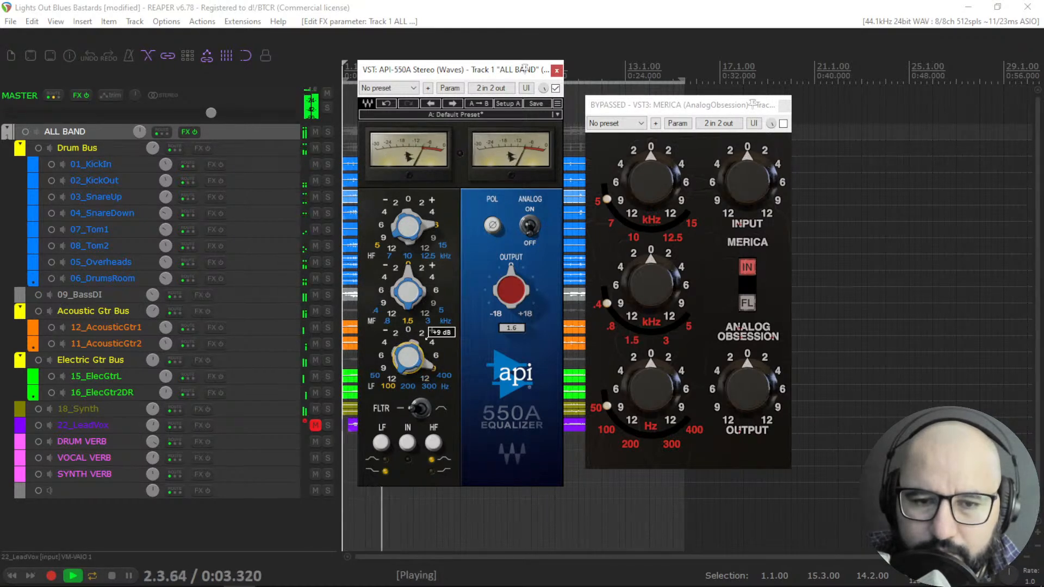
pyautogui.scroll(4, 428, 336)
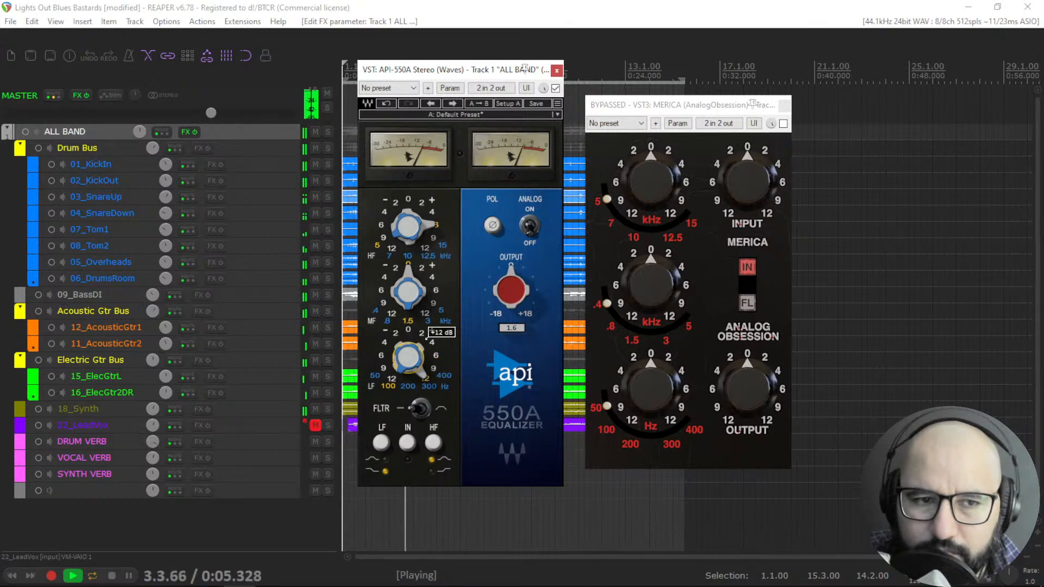
pyautogui.scroll(-2, 427, 336)
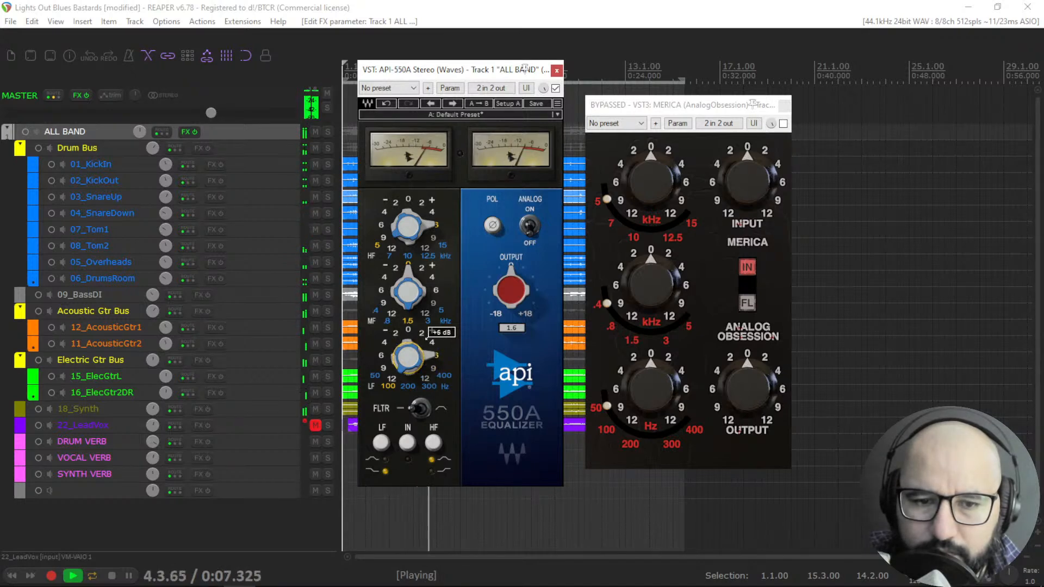
pyautogui.scroll(2, 399, 367)
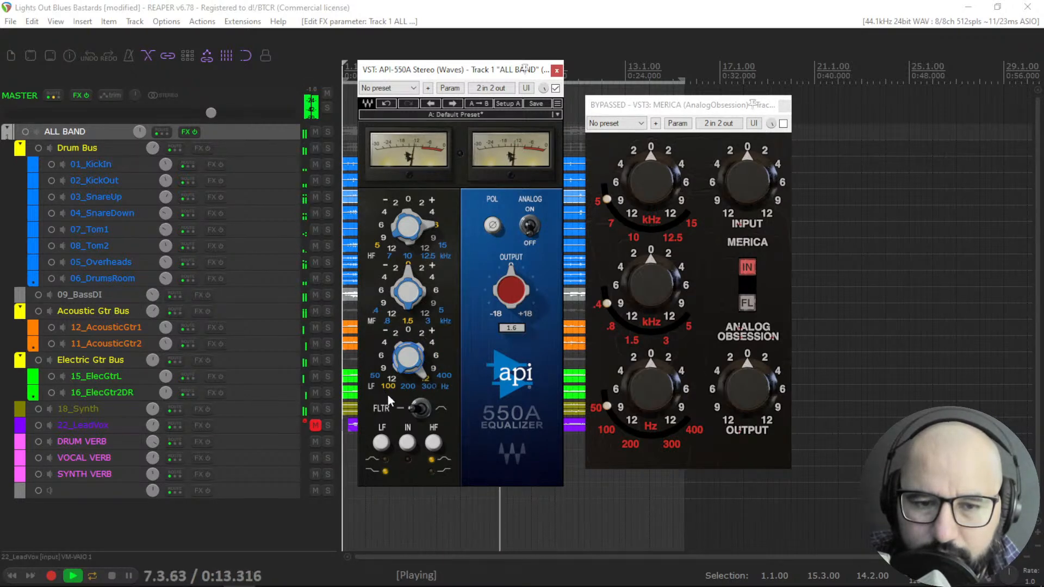
# Switch the API 550A's low band to shelf mode and toggle the plugin's bypass to compare.
pyautogui.click(382, 444)
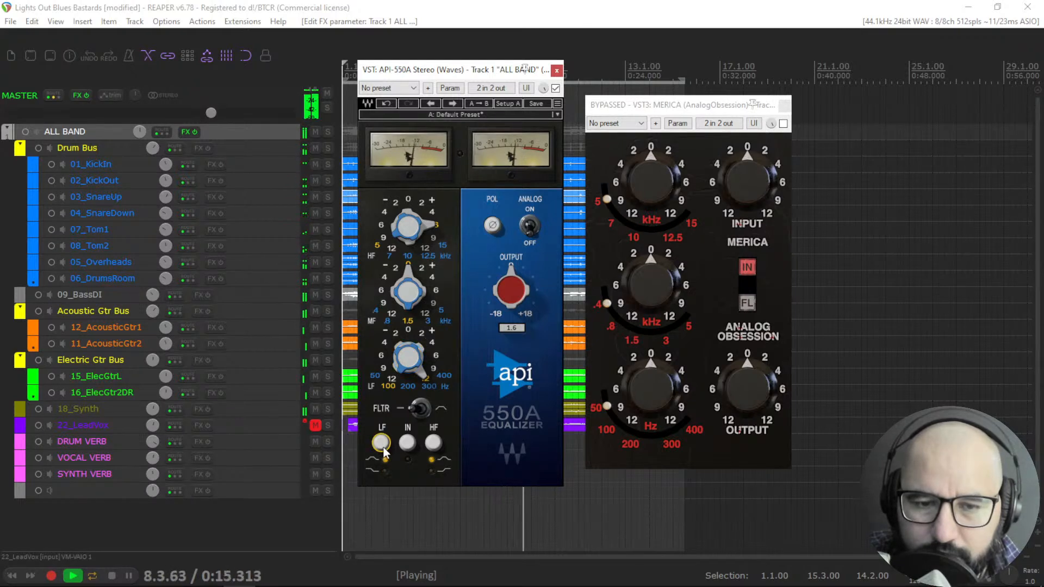
pyautogui.click(555, 88)
pyautogui.click(555, 89)
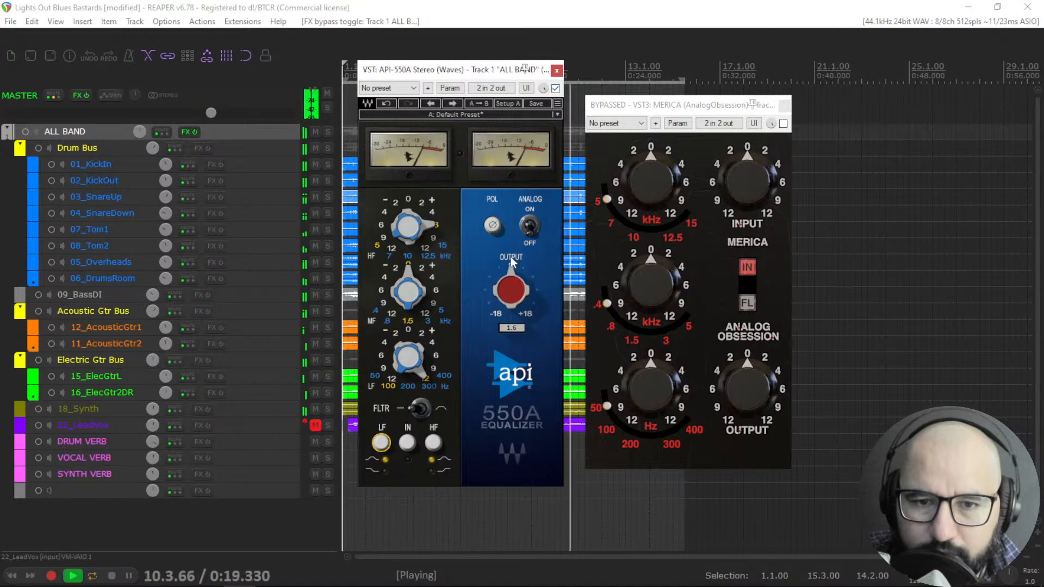
# Adjust the API 550A's output gain to about 2.4.
pyautogui.moveTo(511, 289); pyautogui.dragTo(511, 288)
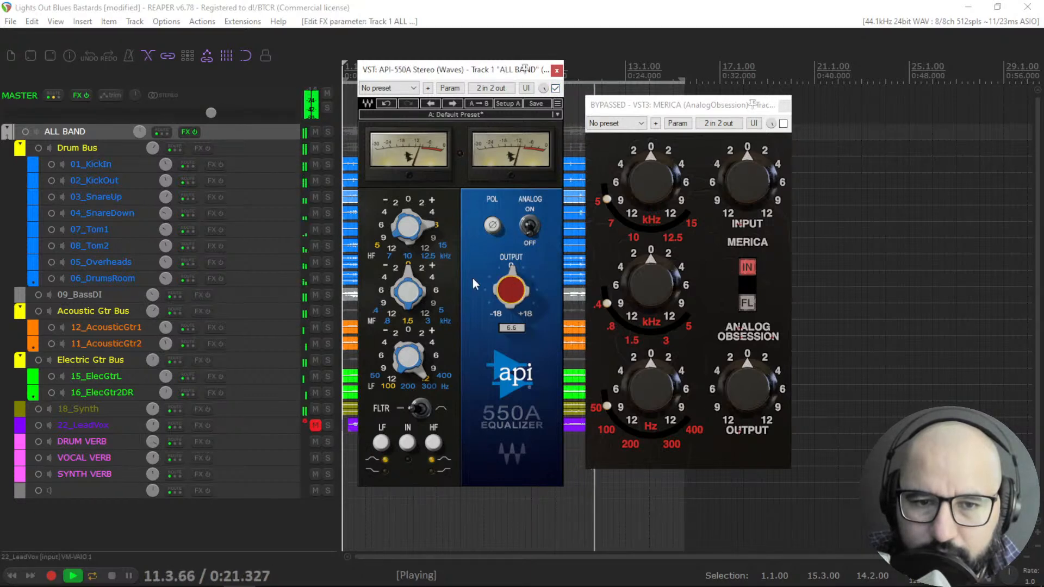
pyautogui.moveTo(416, 220); pyautogui.dragTo(427, 206)
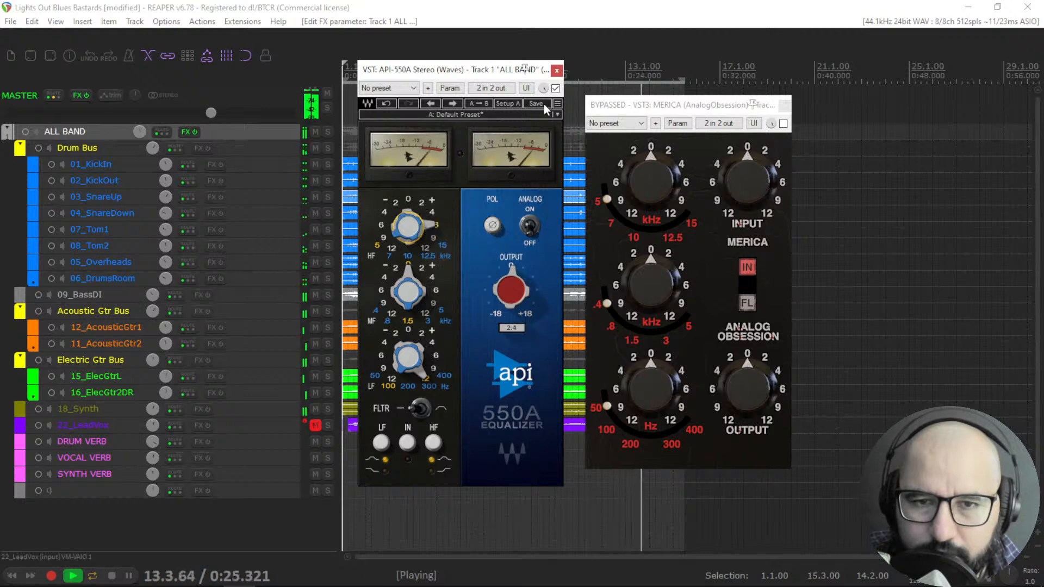
# Bypass the API 550A, enable MERICA and raise MERICA's high-band gain to about 4 dB during playback.
pyautogui.click(555, 88)
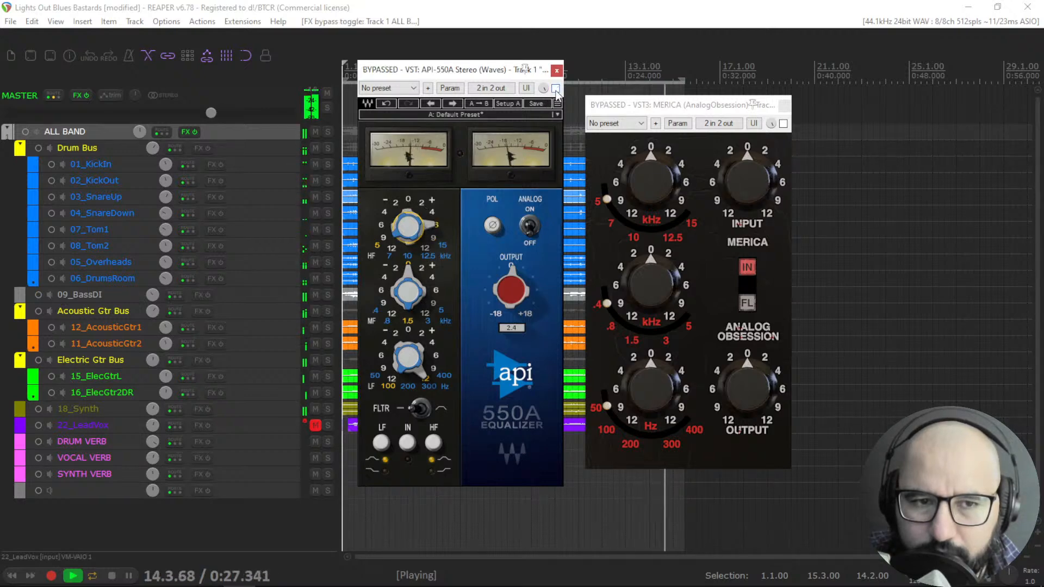
pyautogui.press('space')
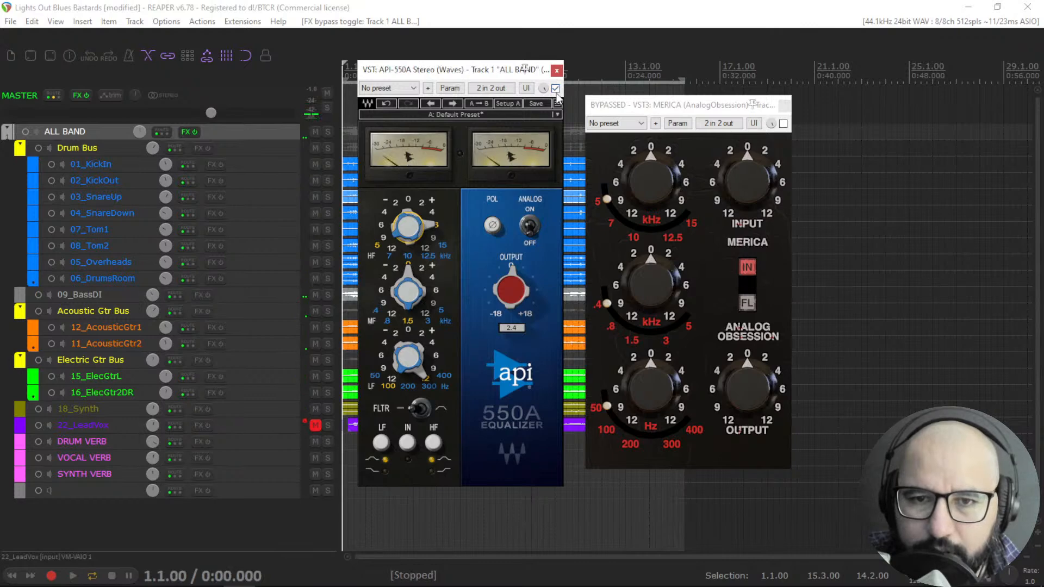
pyautogui.moveTo(774, 189)
pyautogui.click(783, 123)
pyautogui.press('space')
pyautogui.moveTo(654, 188); pyautogui.dragTo(659, 144)
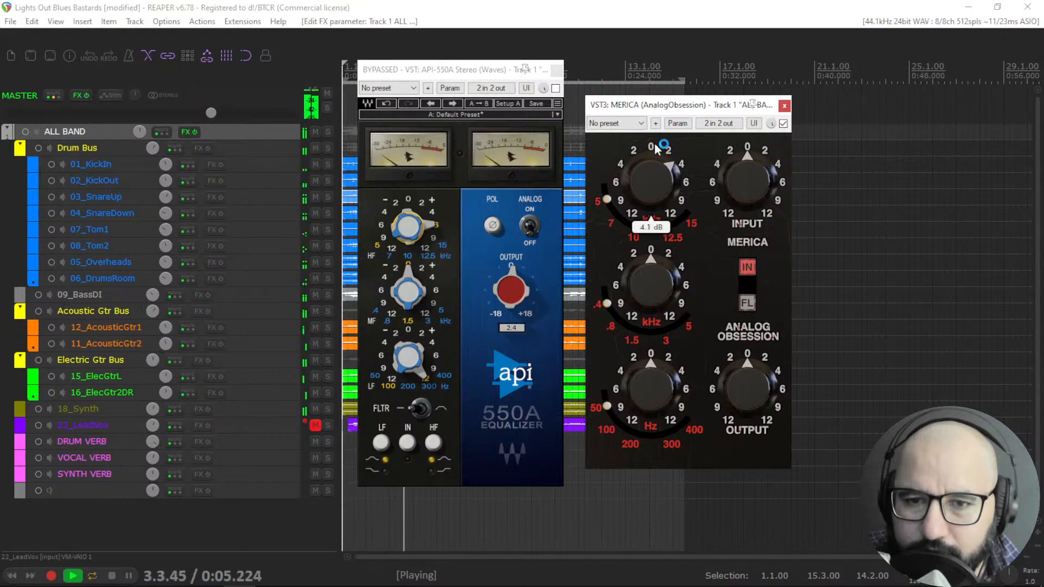
# Boost MERICA's low-band gain and adjust its mid-band gain.
pyautogui.moveTo(606, 201)
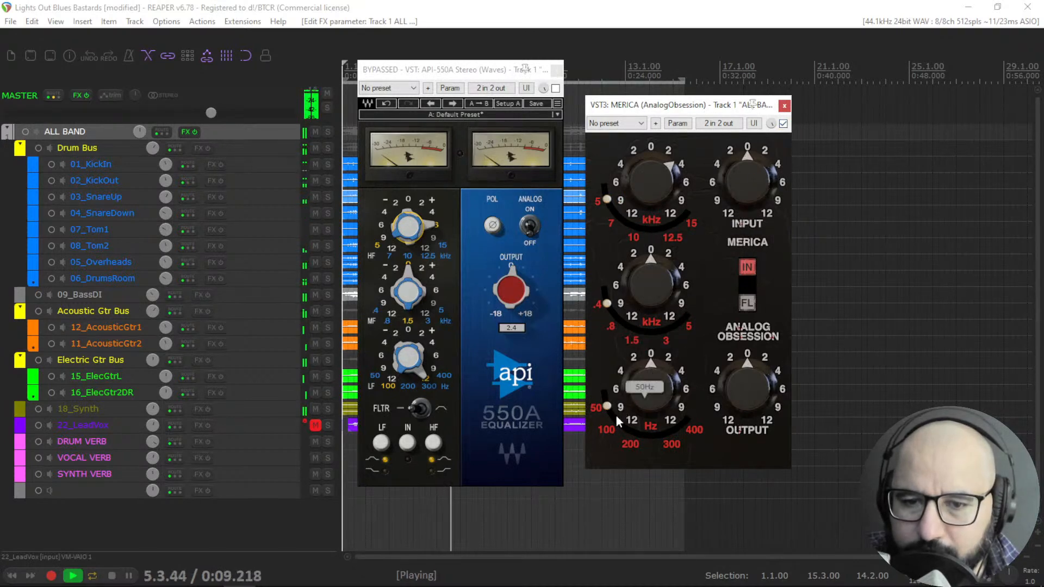
pyautogui.moveTo(625, 393); pyautogui.dragTo(647, 334)
pyautogui.moveTo(646, 334); pyautogui.dragTo(657, 283)
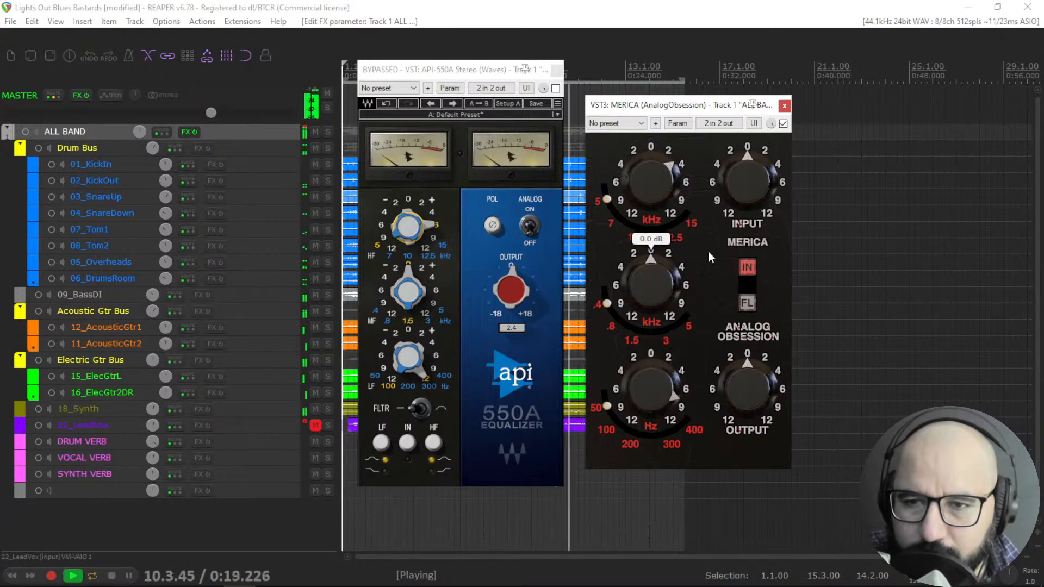
# Bypass MERICA, re-enable the API 550A and restart playback to compare its low-band setting.
pyautogui.click(783, 123)
pyautogui.click(554, 89)
pyautogui.click(427, 338)
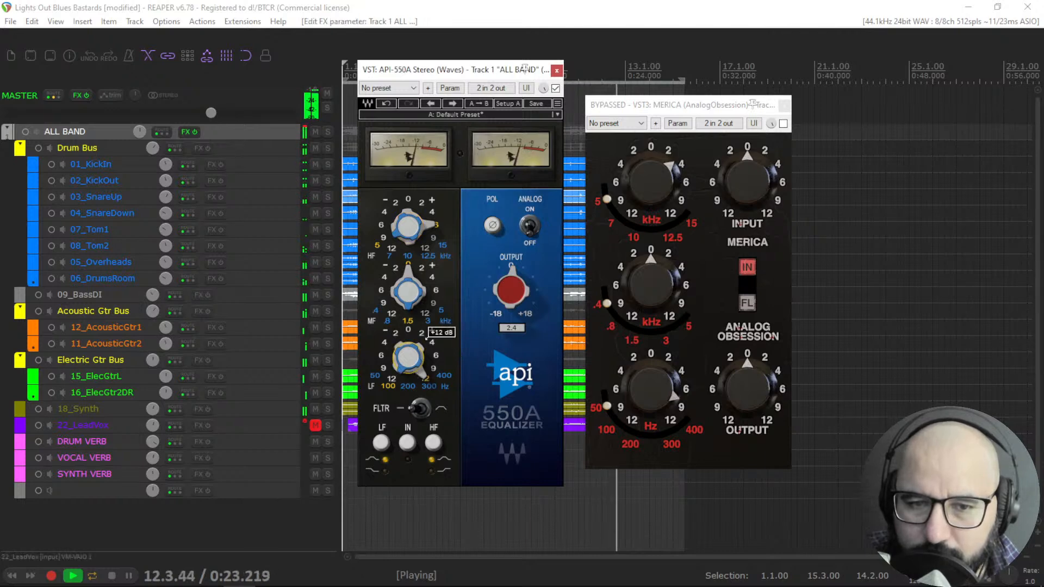
pyautogui.click(374, 378)
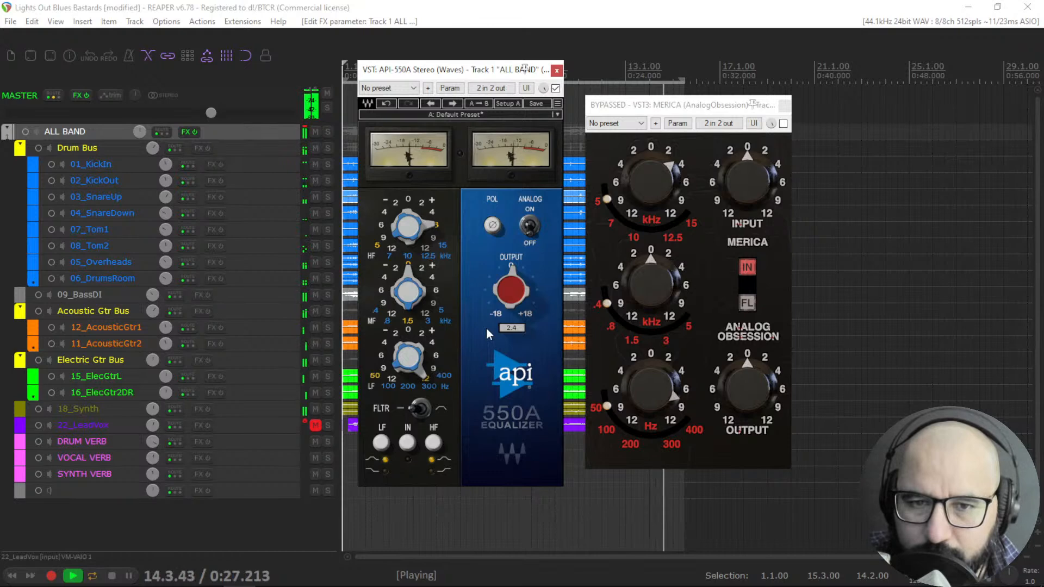
pyautogui.press('space')
pyautogui.press('space')
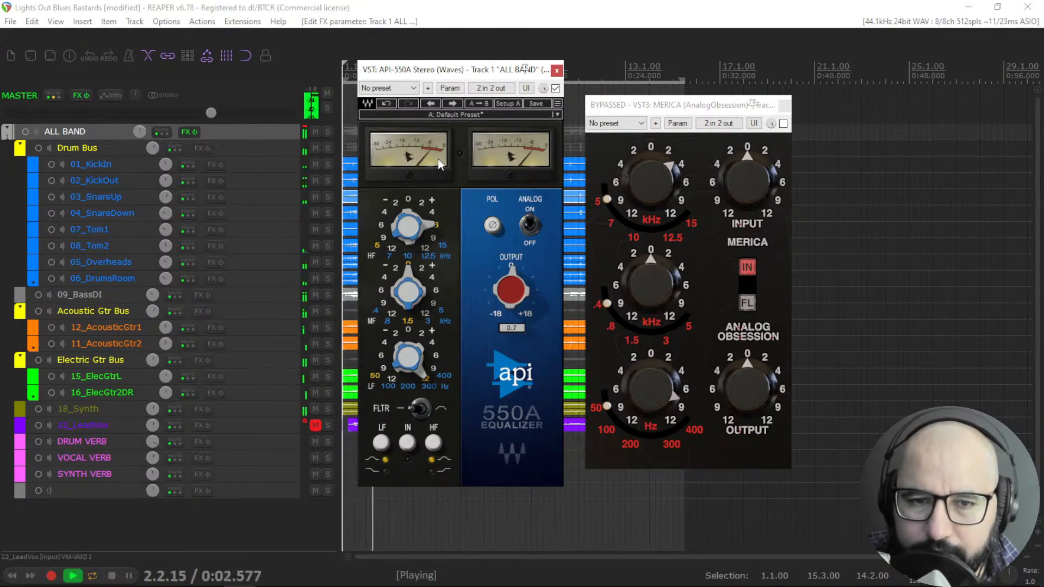
# Nudge the API 550A's high-band gain, toggle its bypass to compare, and stop playback.
pyautogui.moveTo(422, 228); pyautogui.dragTo(439, 216)
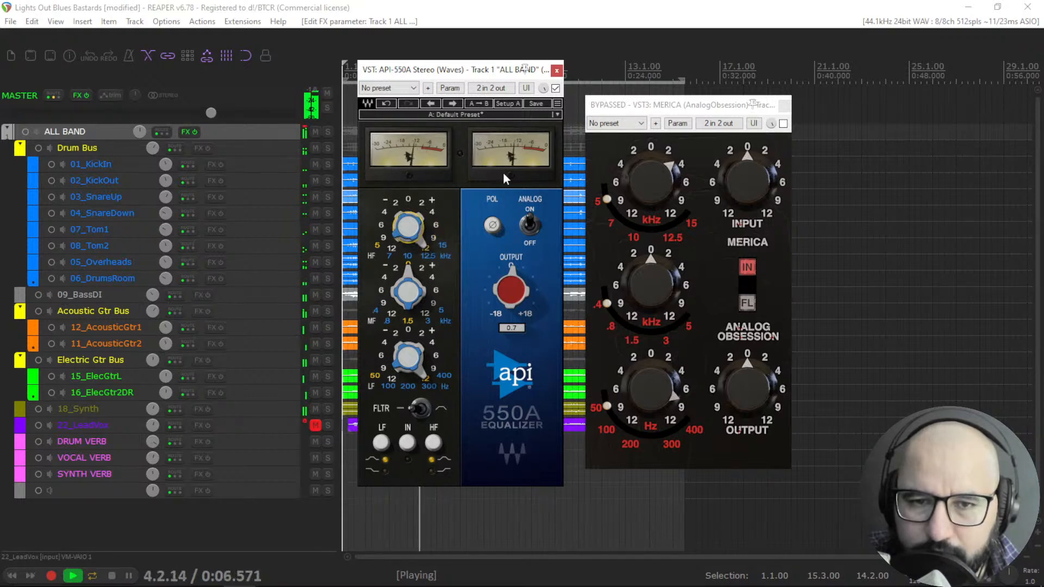
pyautogui.click(555, 88)
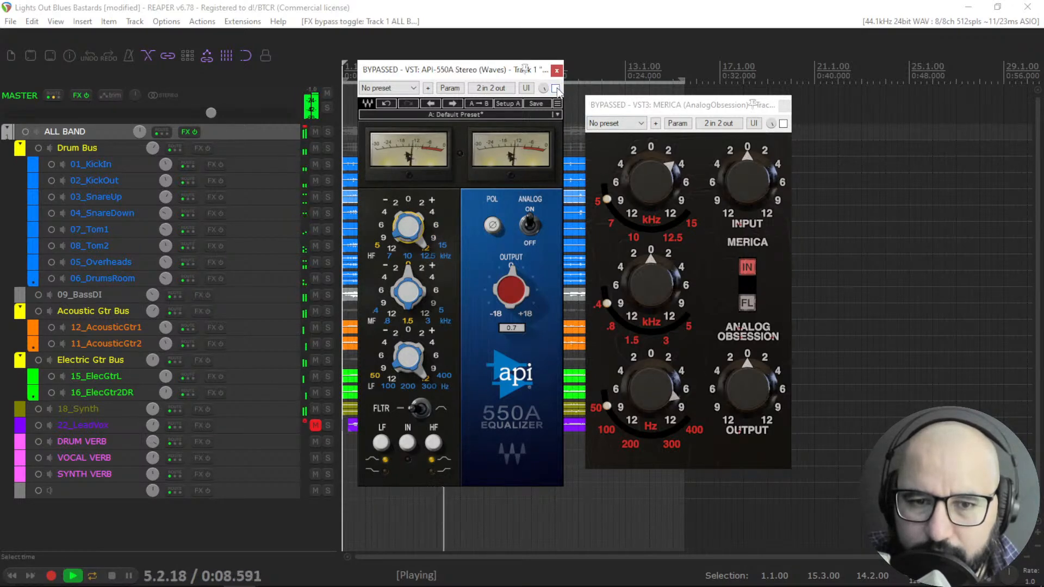
pyautogui.click(555, 88)
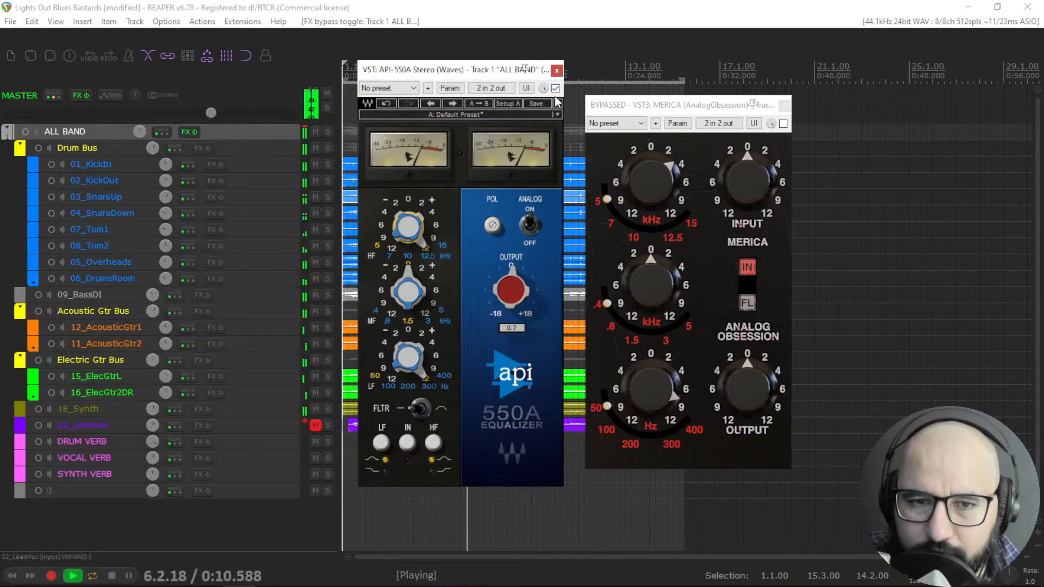
pyautogui.press('space')
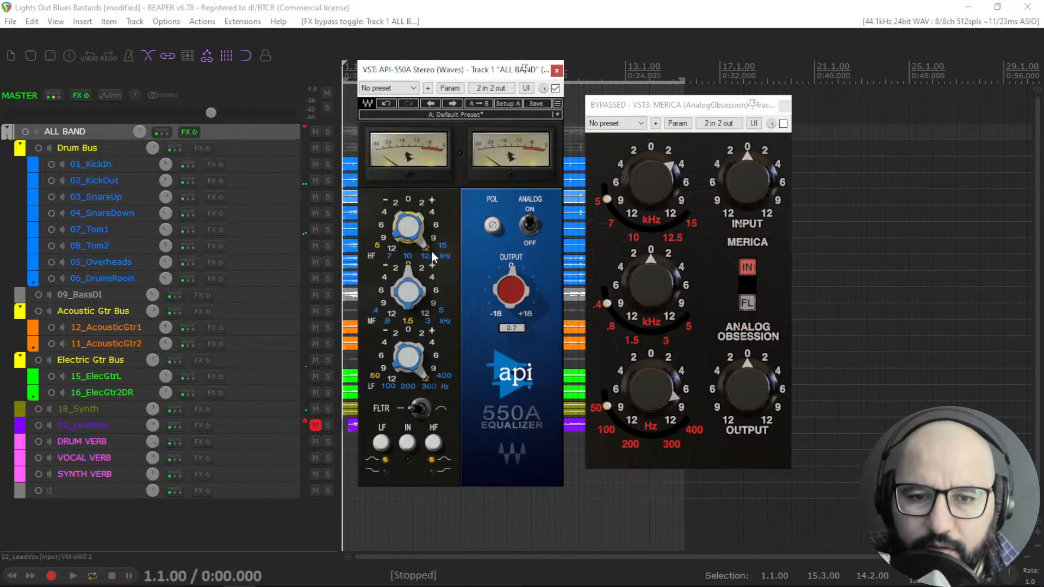
# Switch to MERICA during playback, raising its low-band gain and lowering its high-band gain, then bypass it.
pyautogui.click(421, 247)
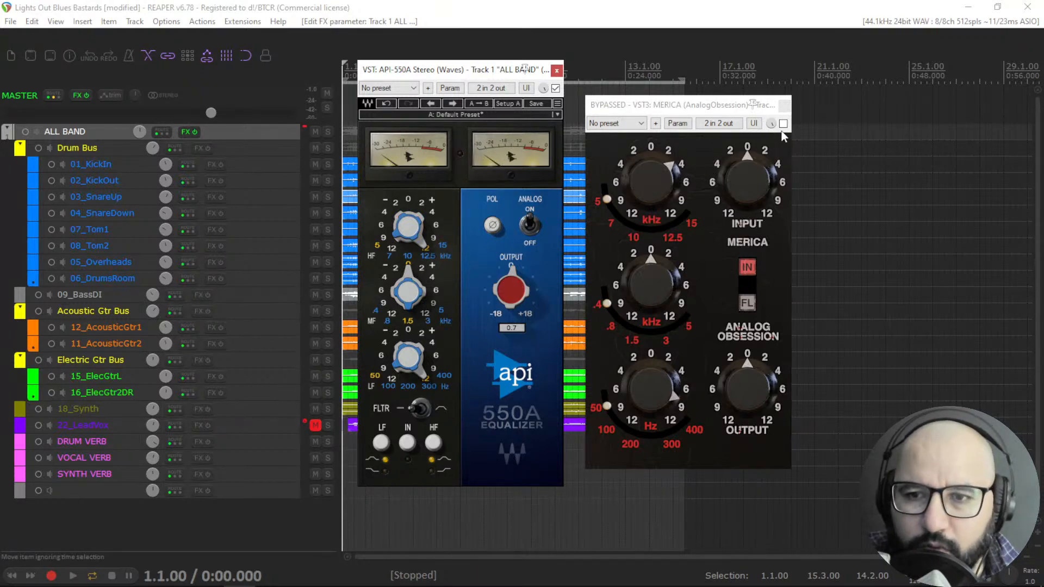
pyautogui.click(555, 88)
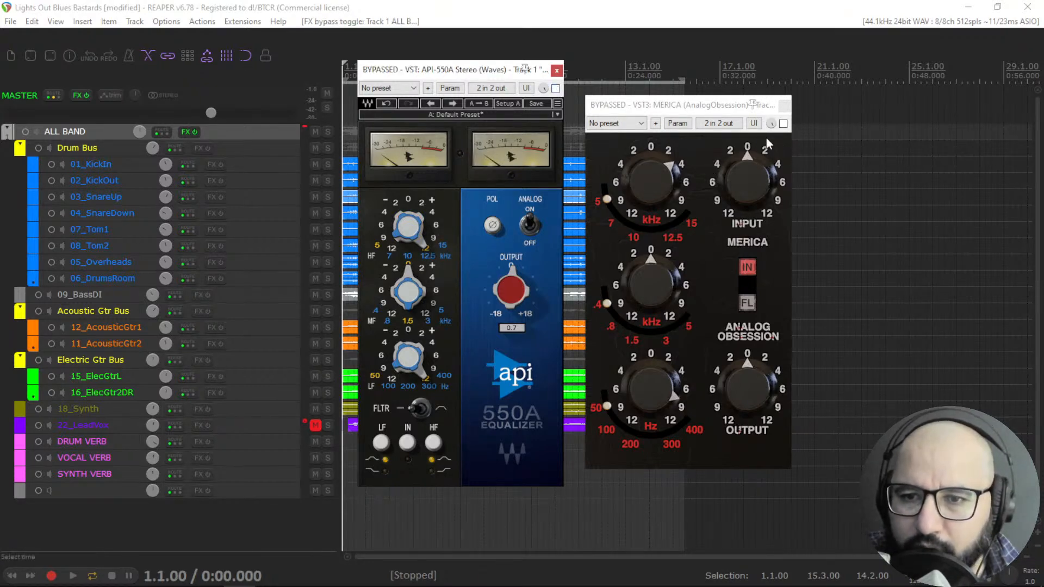
pyautogui.press('space')
pyautogui.click(783, 124)
pyautogui.moveTo(677, 396); pyautogui.dragTo(682, 373)
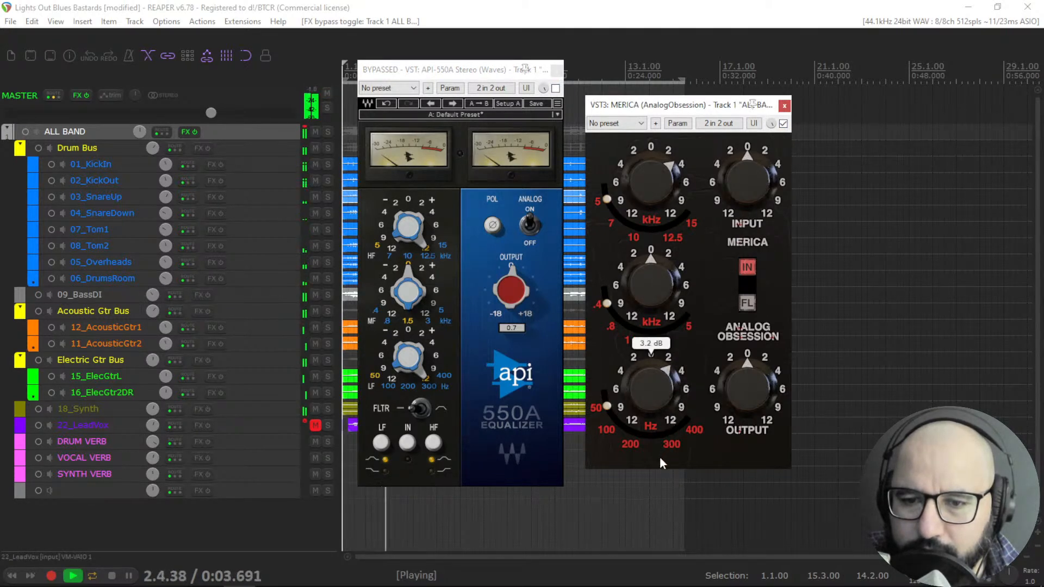
pyautogui.moveTo(670, 145)
pyautogui.mouseDown()
pyautogui.moveTo(675, 120)
pyautogui.moveTo(662, 162)
pyautogui.mouseUp()
pyautogui.click(783, 124)
# Re-enable the API 550A, raise its high-band gain, then stop playback and bypass it.
pyautogui.click(556, 88)
pyautogui.click(556, 88)
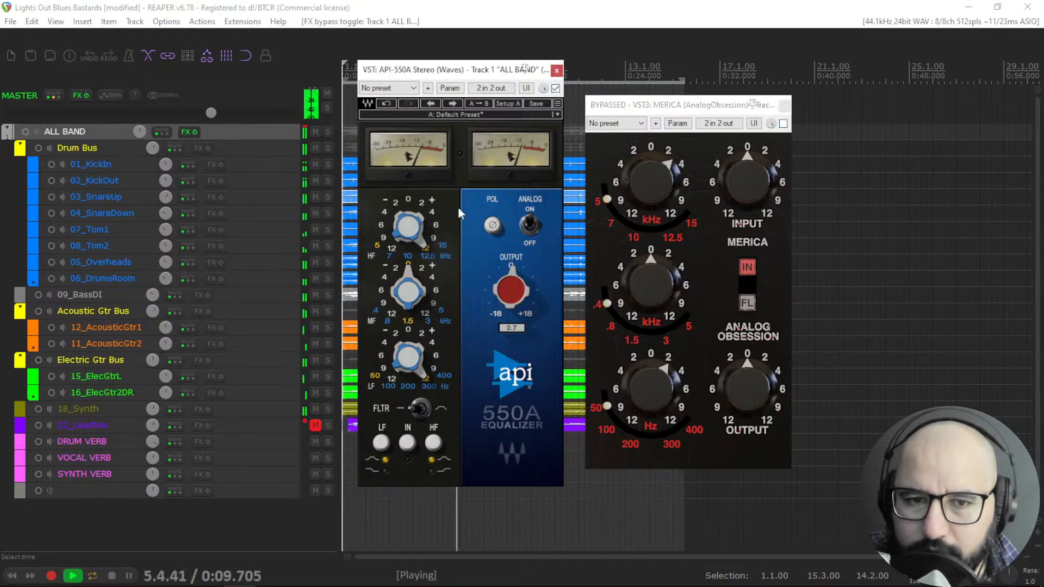
pyautogui.moveTo(407, 239); pyautogui.dragTo(427, 206)
pyautogui.click(424, 412)
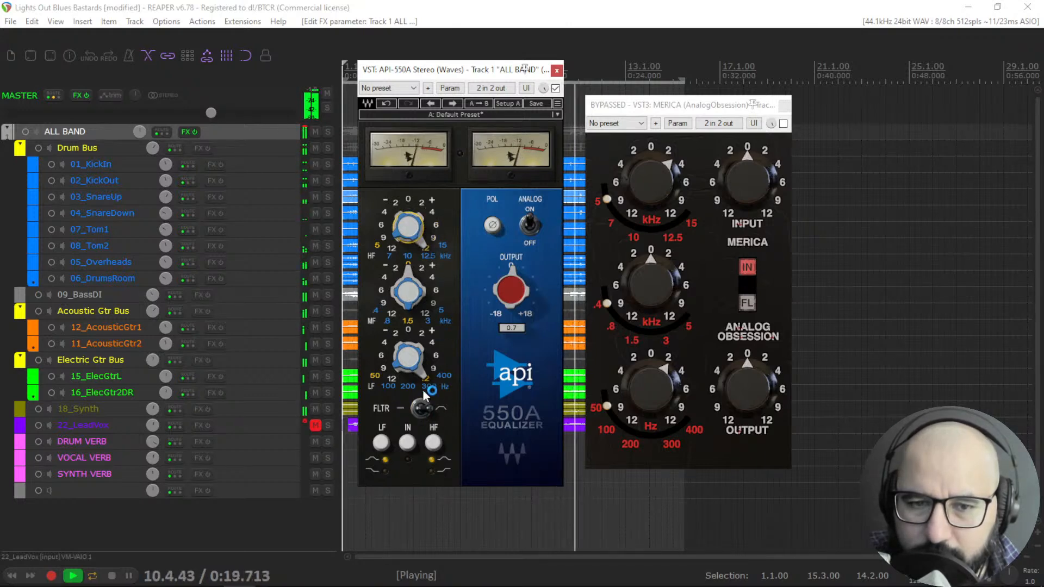
pyautogui.moveTo(421, 374)
pyautogui.press('space')
pyautogui.click(555, 89)
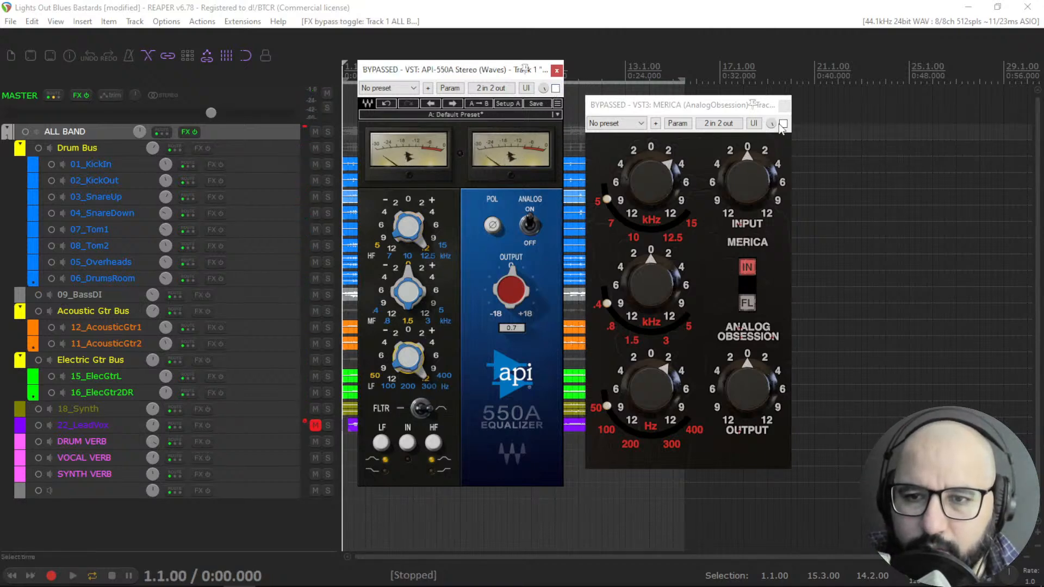
# Close both EQ windows and open the API 560 from the ALL BAND track's FX chain.
pyautogui.click(784, 106)
pyautogui.click(557, 70)
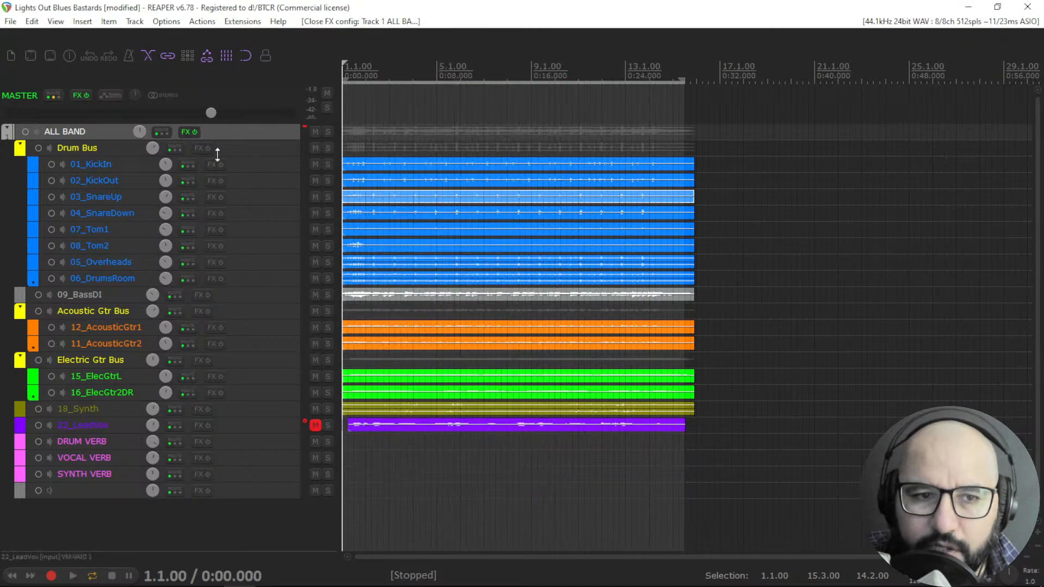
pyautogui.rightClick(187, 133)
pyautogui.click(218, 163)
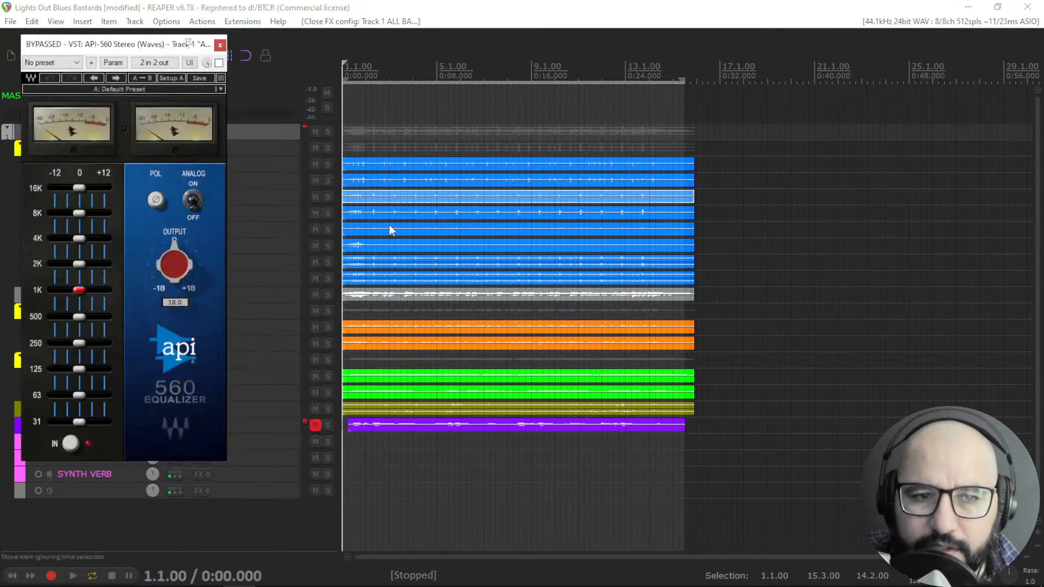
pyautogui.moveTo(139, 45); pyautogui.dragTo(577, 71)
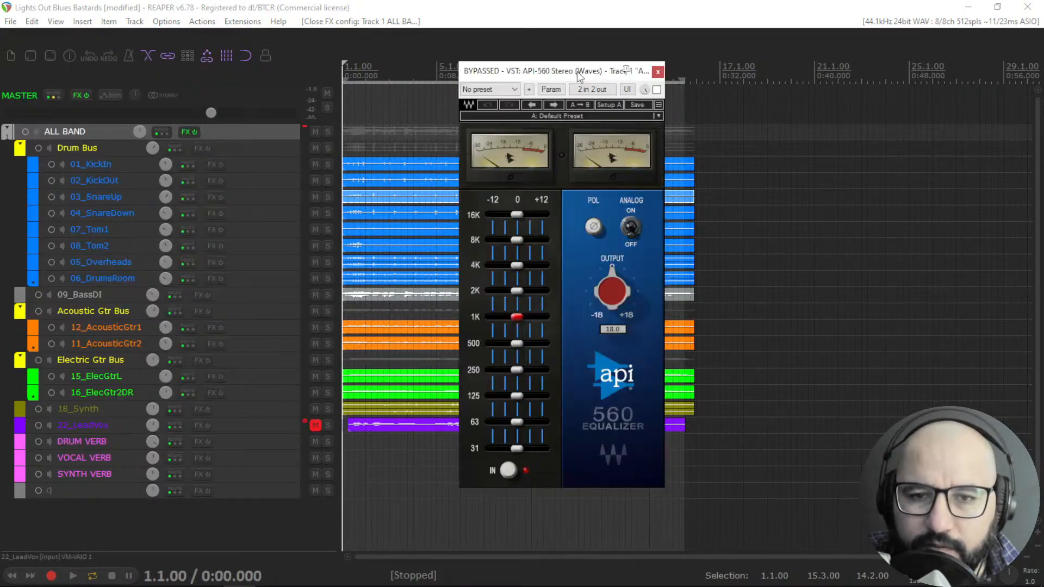
# Open the GrapHack graphic equalizer from the ALL BAND track's FX chain as well.
pyautogui.rightClick(184, 136)
pyautogui.click(389, 214)
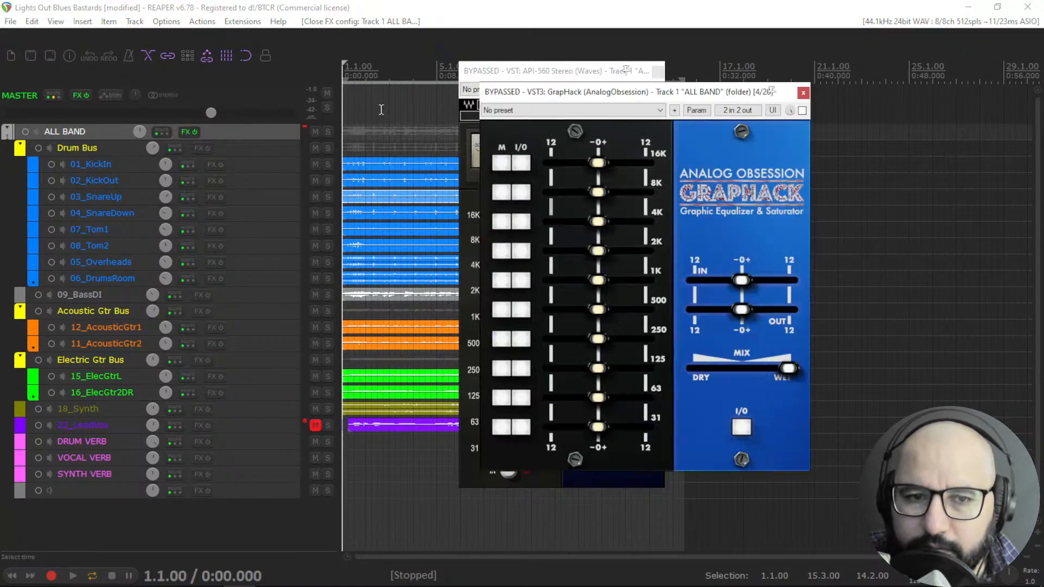
# Arrange the API 560 and GrapHack plugin windows side by side for comparison.
pyautogui.moveTo(660, 97); pyautogui.dragTo(696, 105)
pyautogui.moveTo(517, 73); pyautogui.dragTo(329, 86)
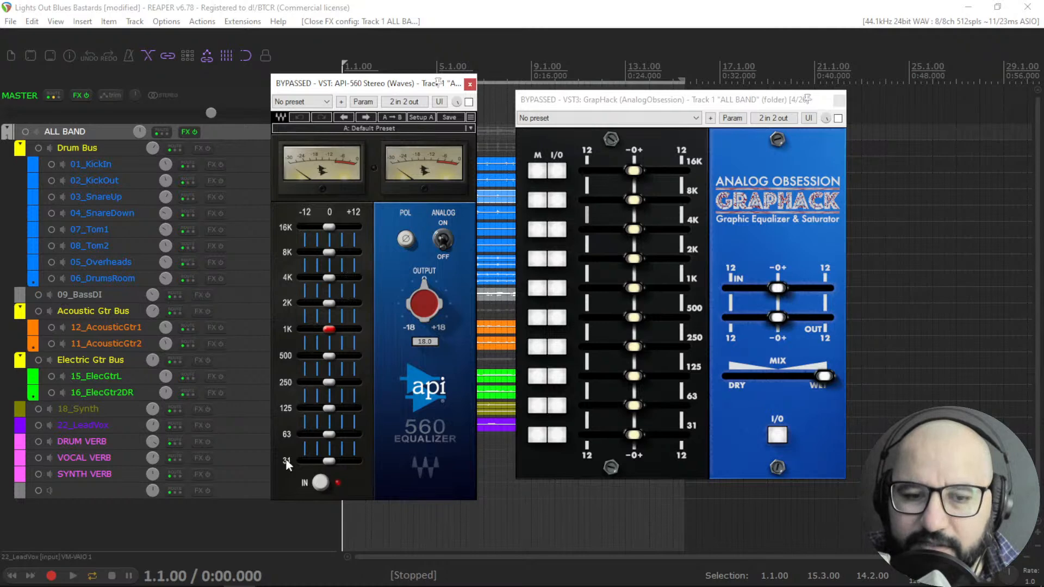
pyautogui.click(442, 241)
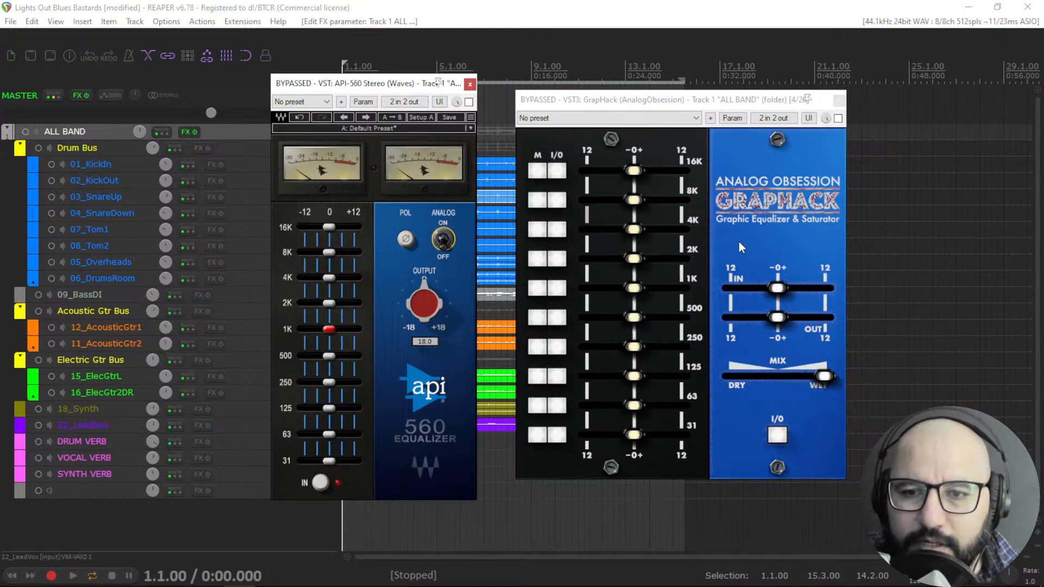
# Try boosting GrapHack's 16K band in saturator and equalizer modes, then reset the band to 0 dB.
pyautogui.click(540, 172)
pyautogui.moveTo(634, 170); pyautogui.dragTo(655, 170)
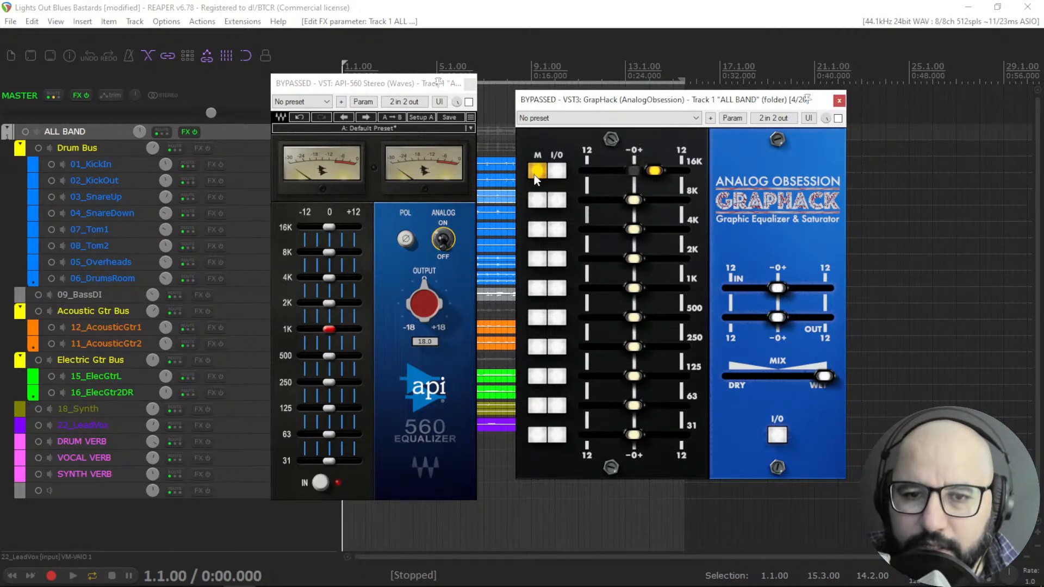
pyautogui.click(536, 175)
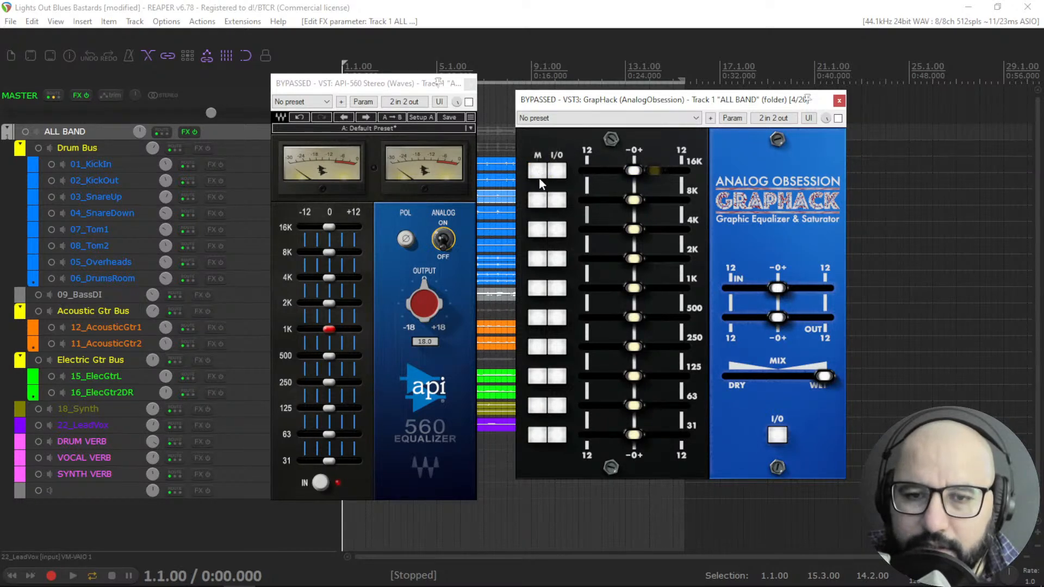
pyautogui.click(536, 175)
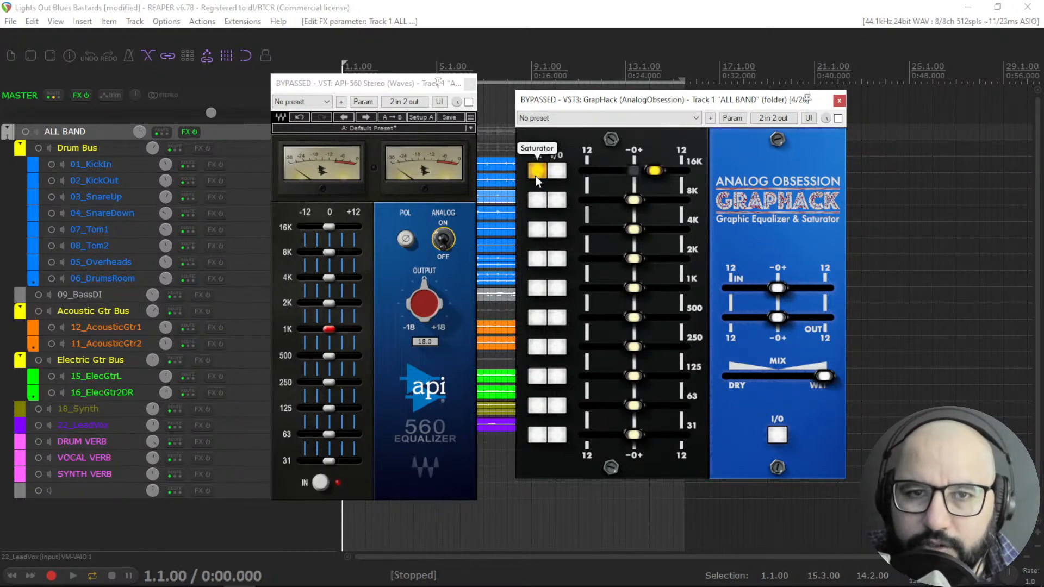
pyautogui.moveTo(656, 172); pyautogui.dragTo(666, 172)
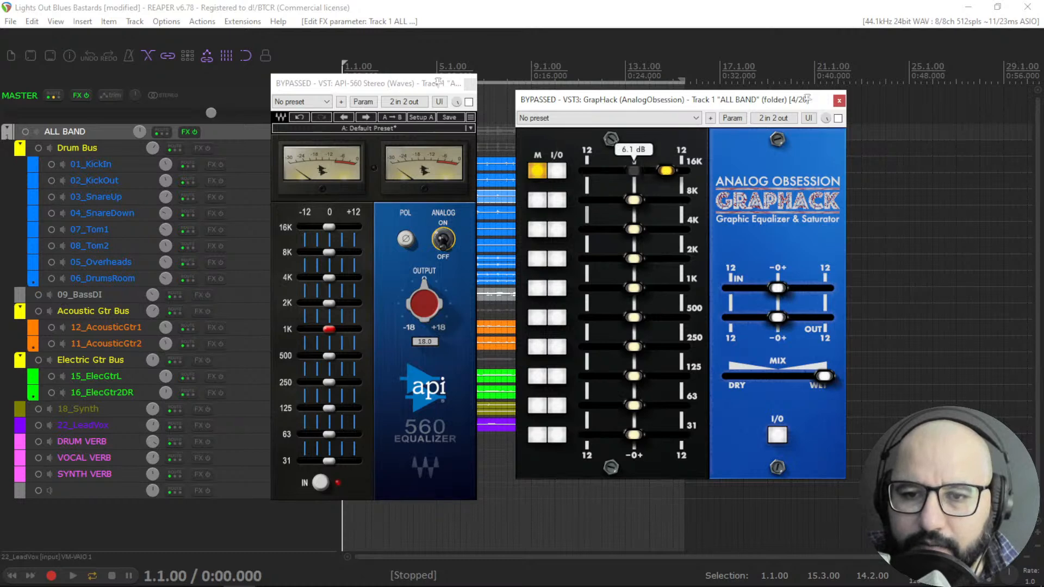
pyautogui.click(537, 175)
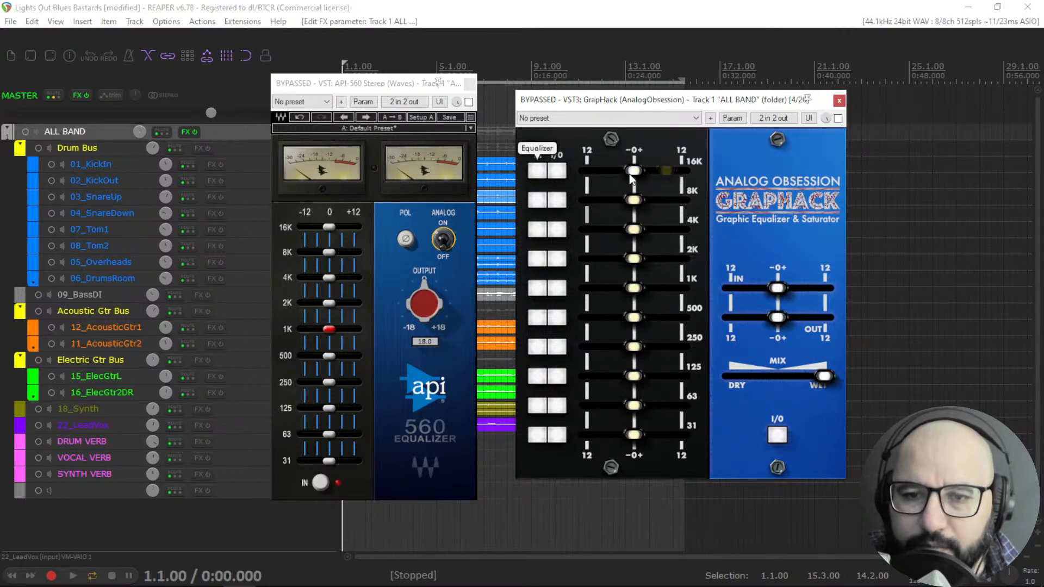
pyautogui.click(537, 176)
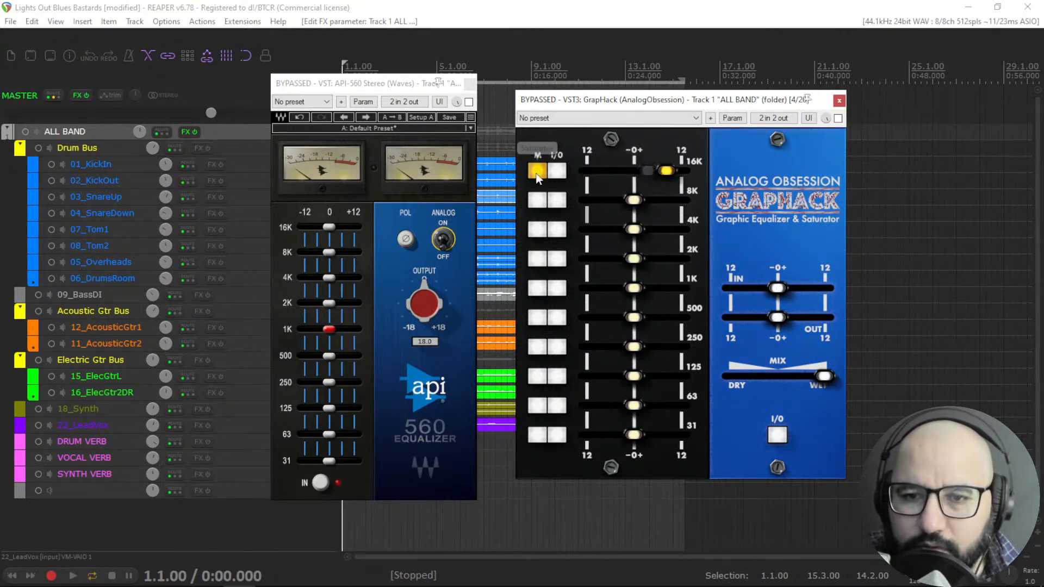
pyautogui.doubleClick(664, 172)
pyautogui.click(538, 171)
pyautogui.moveTo(634, 170); pyautogui.dragTo(647, 176)
pyautogui.doubleClick(647, 172)
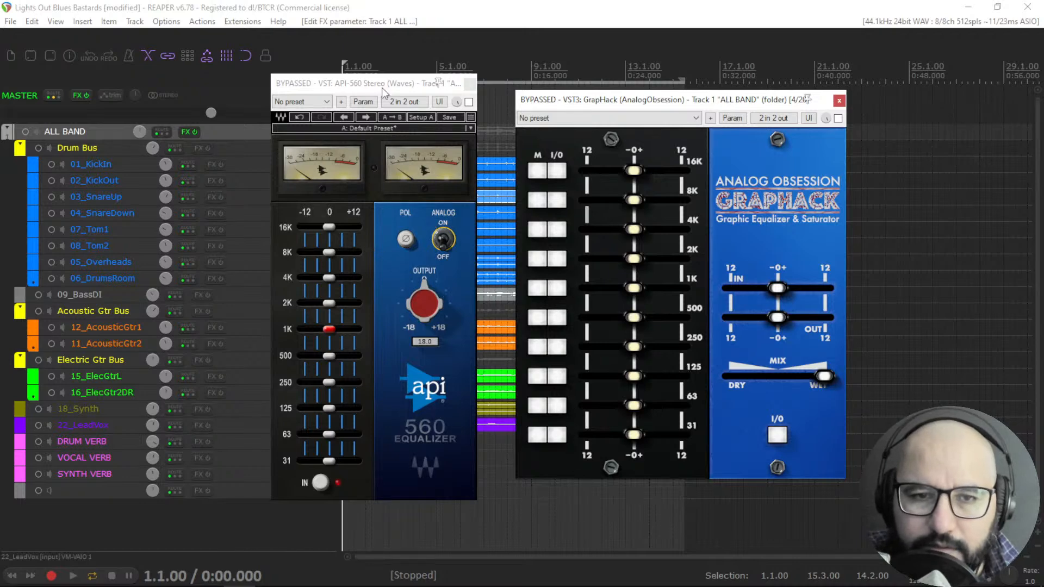
# Enable the API 560 during playback, boosting its 8K and 63 bands and cutting its 500 band.
pyautogui.moveTo(383, 85); pyautogui.dragTo(408, 90)
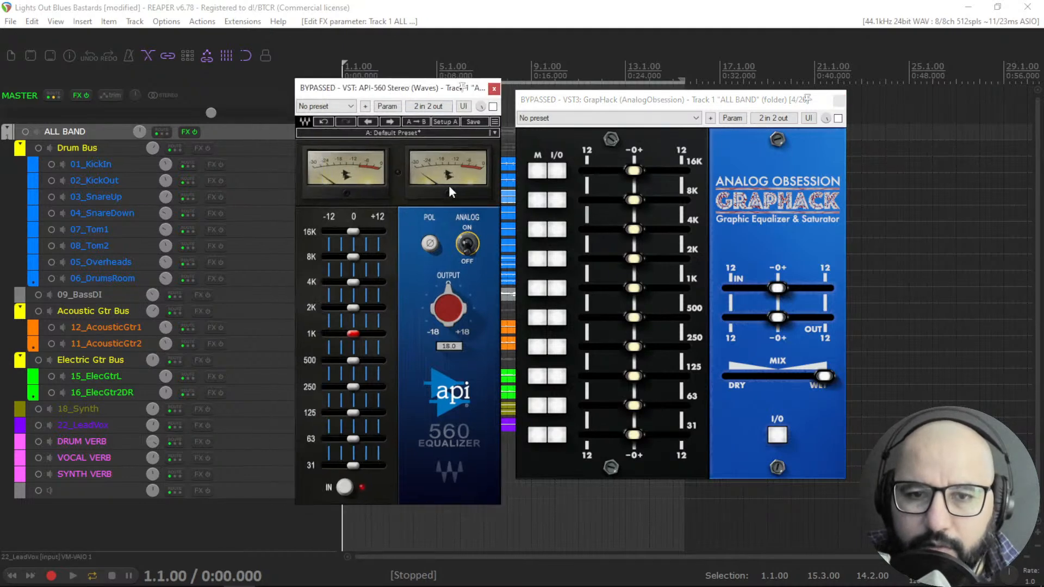
pyautogui.press('space')
pyautogui.click(492, 107)
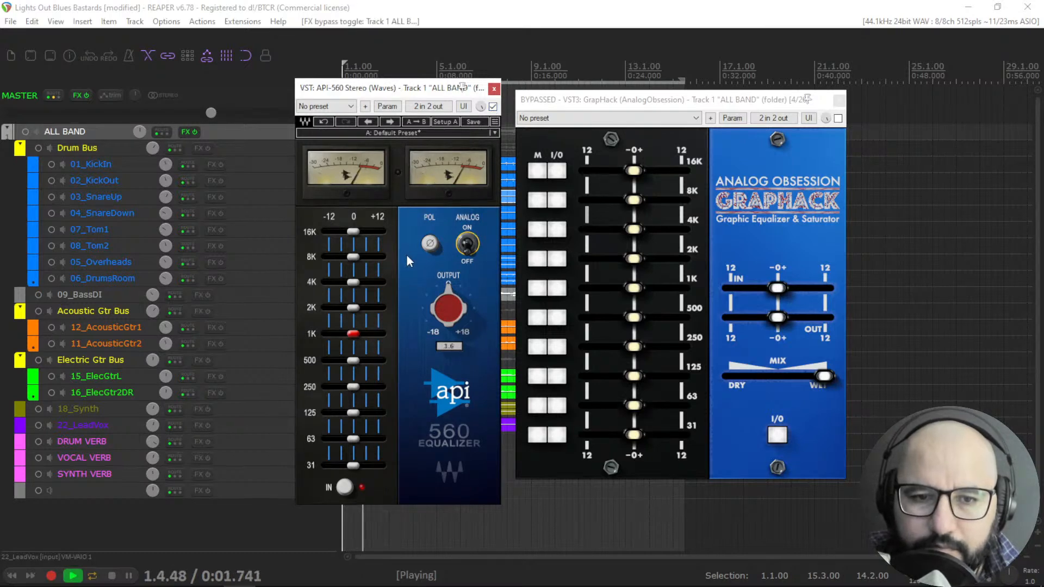
pyautogui.moveTo(354, 257)
pyautogui.mouseDown()
pyautogui.moveTo(374, 257)
pyautogui.moveTo(365, 257)
pyautogui.mouseUp()
pyautogui.moveTo(350, 414); pyautogui.dragTo(363, 442)
pyautogui.doubleClick(360, 413)
pyautogui.moveTo(352, 360); pyautogui.dragTo(342, 361)
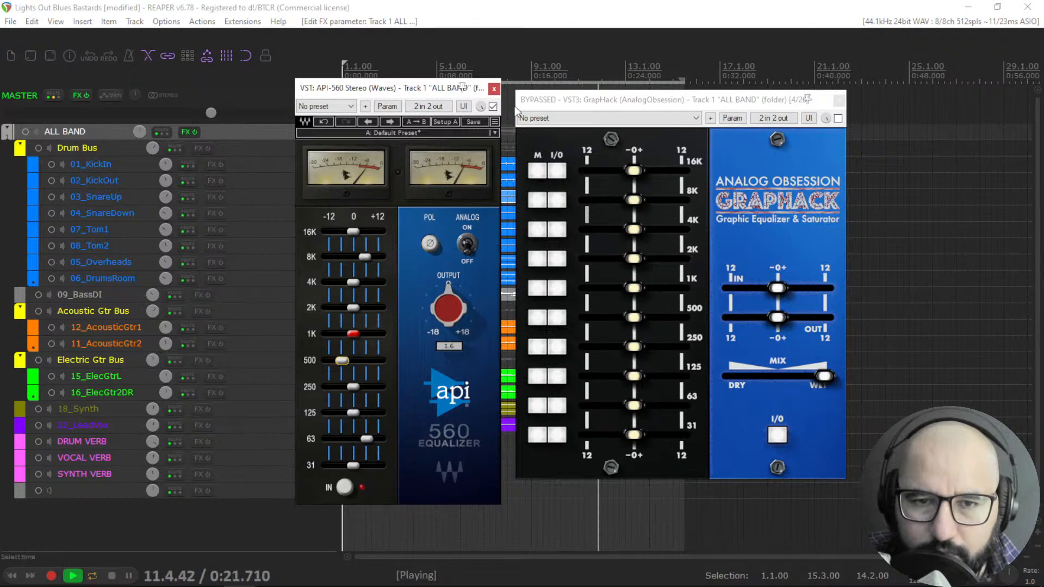
# Toggle the API 560's bypass to hear the difference, leave it bypassed, and restart playback.
pyautogui.click(492, 106)
pyautogui.click(492, 106)
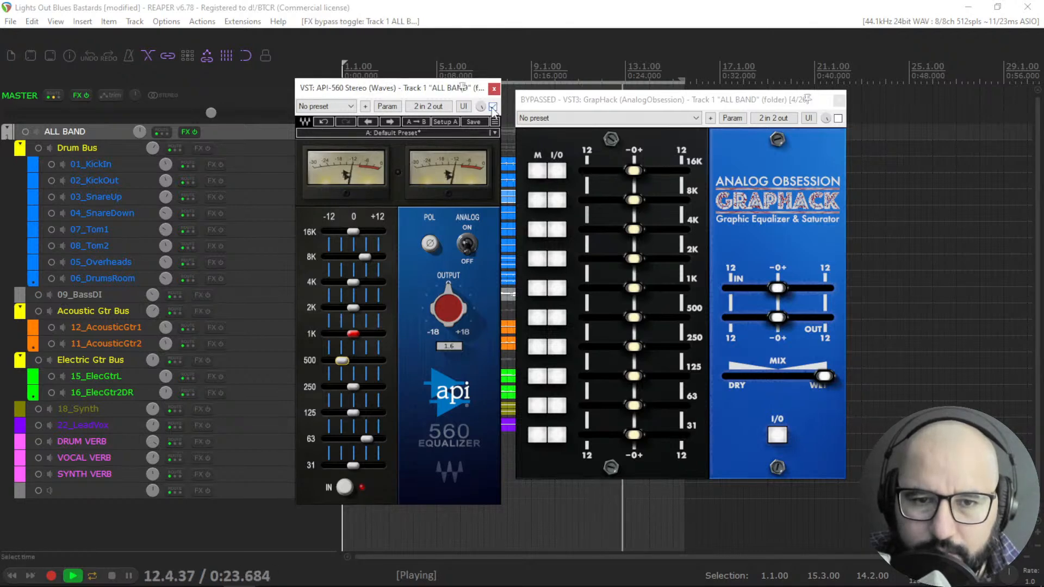
pyautogui.click(492, 107)
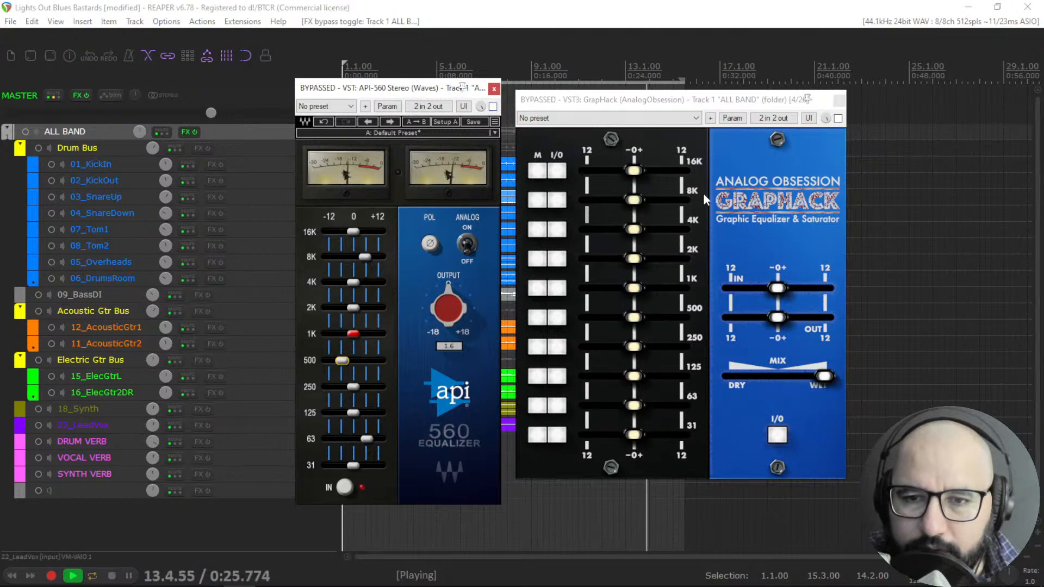
pyautogui.press('space')
pyautogui.press('space')
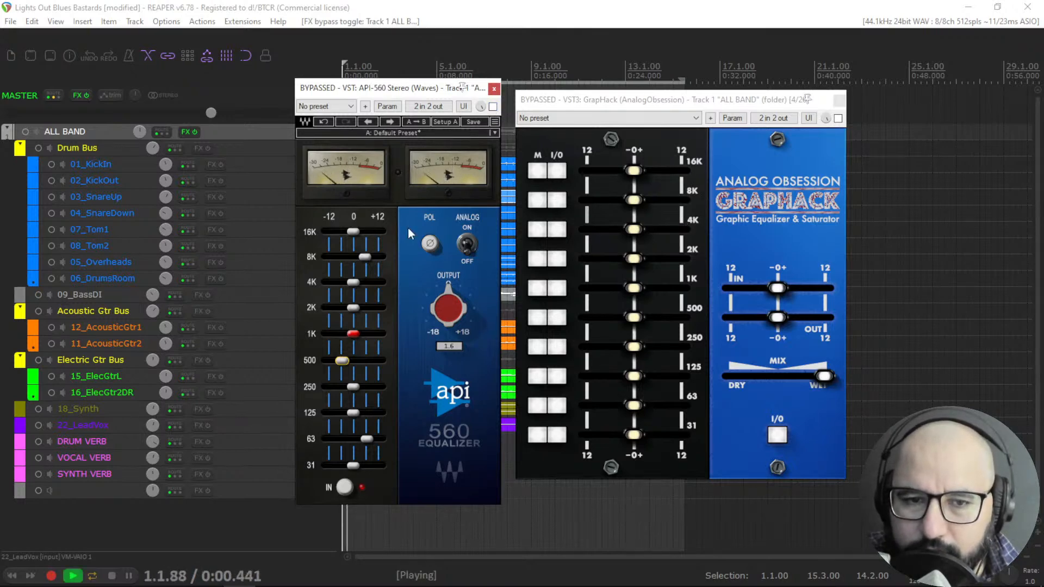
# Match the curve on GrapHack by boosting 8K to about 4.7 dB, cutting 500 and boosting 63, then bypass it.
pyautogui.moveTo(634, 200); pyautogui.dragTo(661, 200)
pyautogui.click(838, 118)
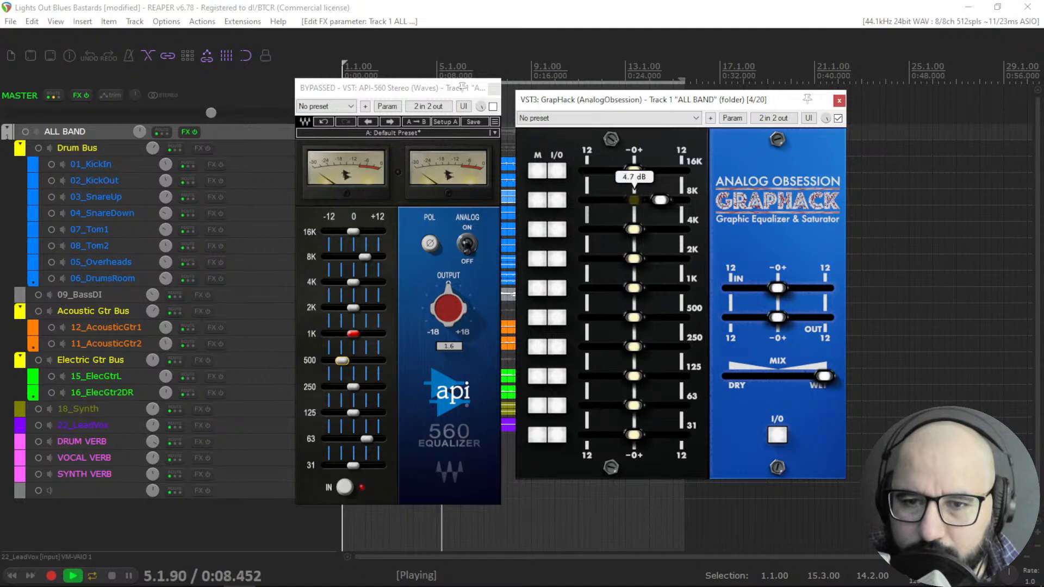
pyautogui.moveTo(630, 321); pyautogui.dragTo(613, 318)
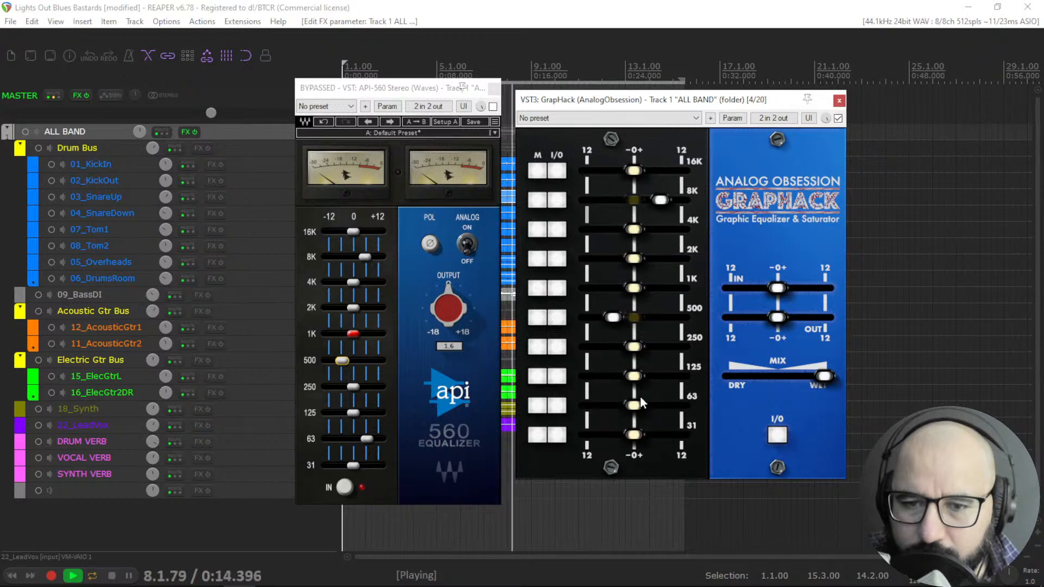
pyautogui.moveTo(633, 406)
pyautogui.mouseDown()
pyautogui.moveTo(668, 406)
pyautogui.moveTo(654, 406)
pyautogui.mouseUp()
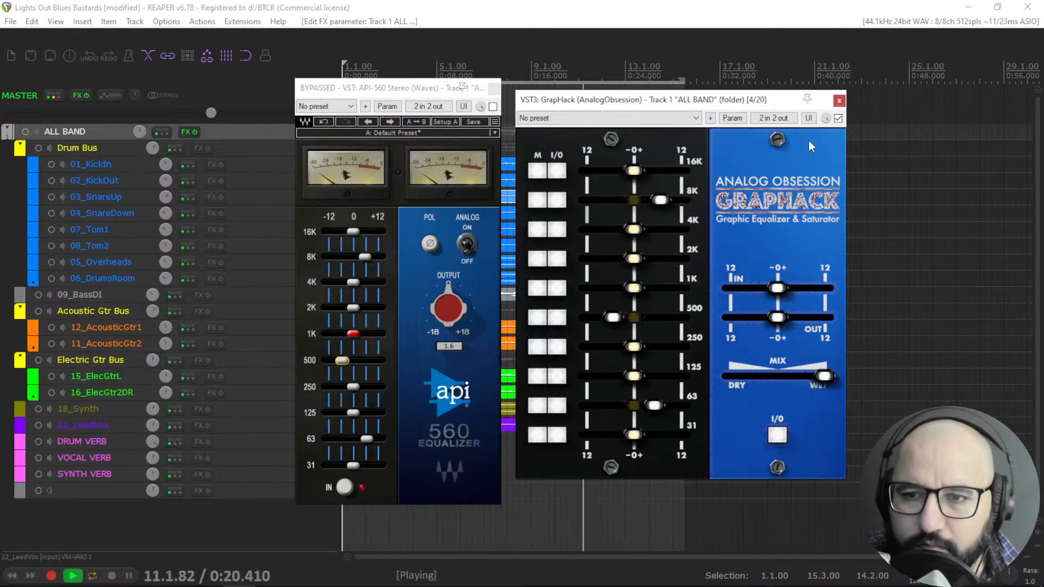
pyautogui.click(838, 118)
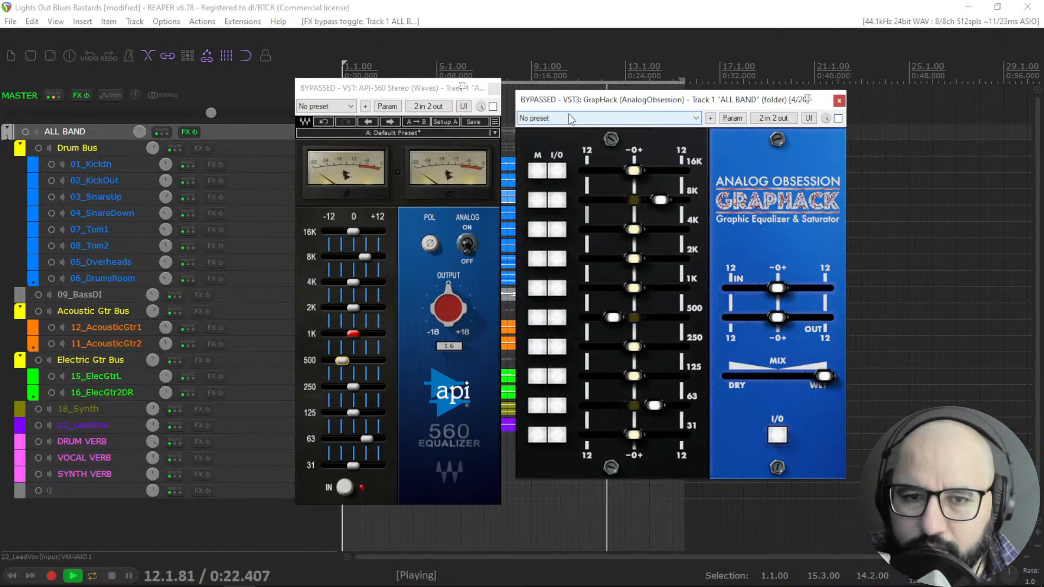
# Alternate bypass between the API 560 and GrapHack to compare them during playback, then stop playback.
pyautogui.click(493, 106)
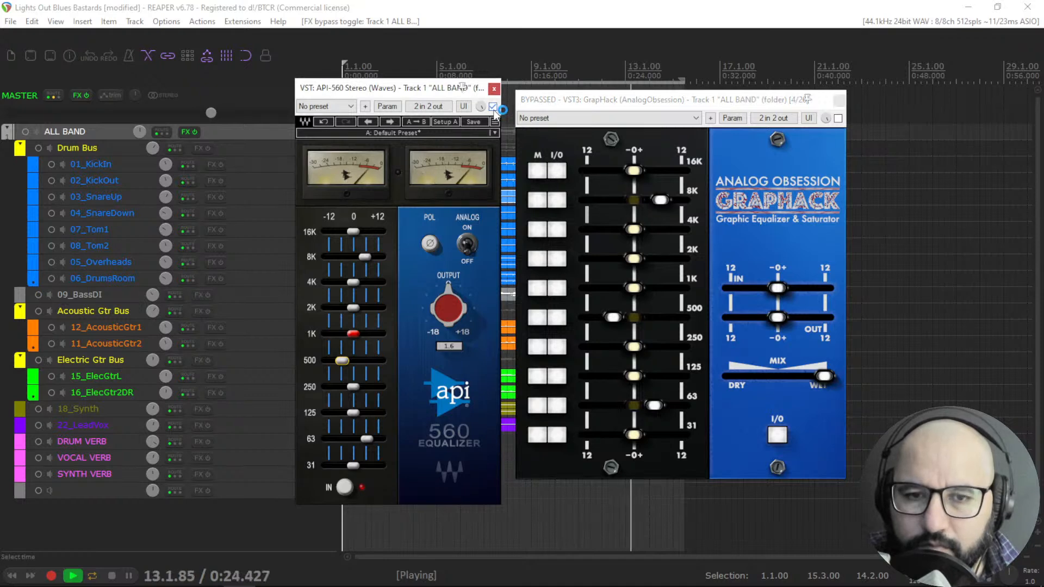
pyautogui.click(493, 107)
pyautogui.click(838, 118)
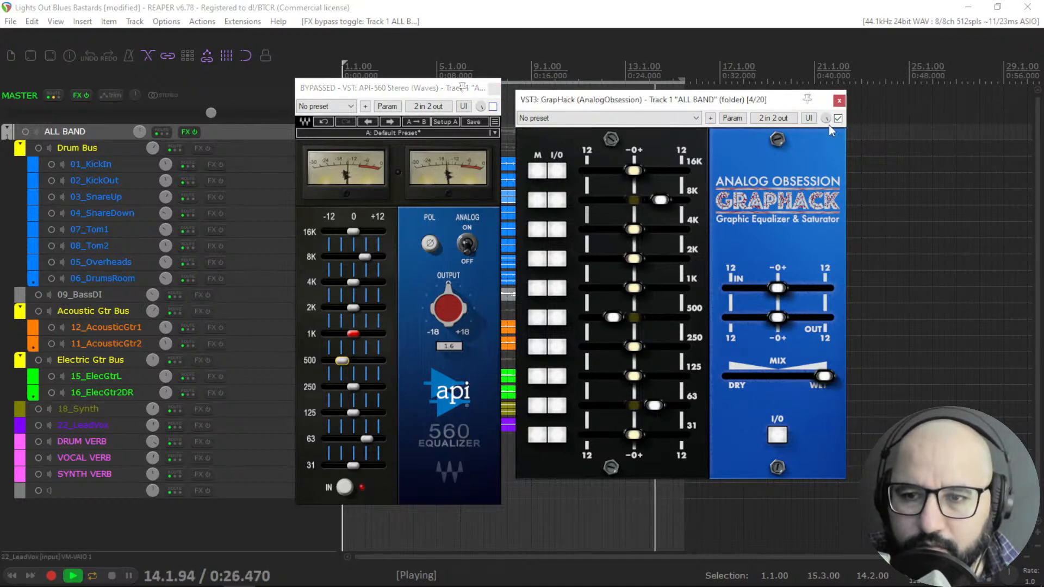
pyautogui.press('space')
pyautogui.press('space')
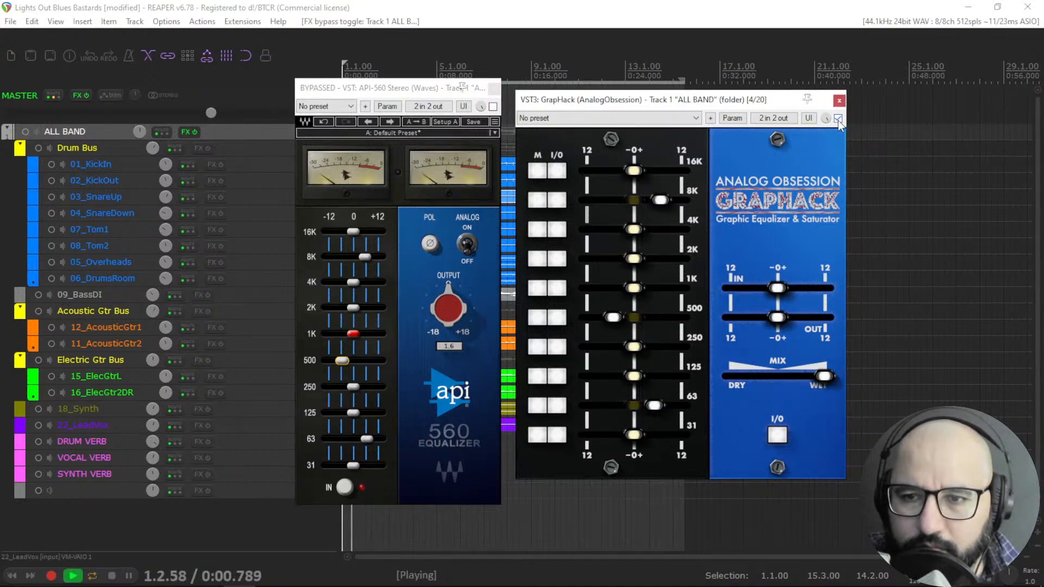
pyautogui.click(837, 119)
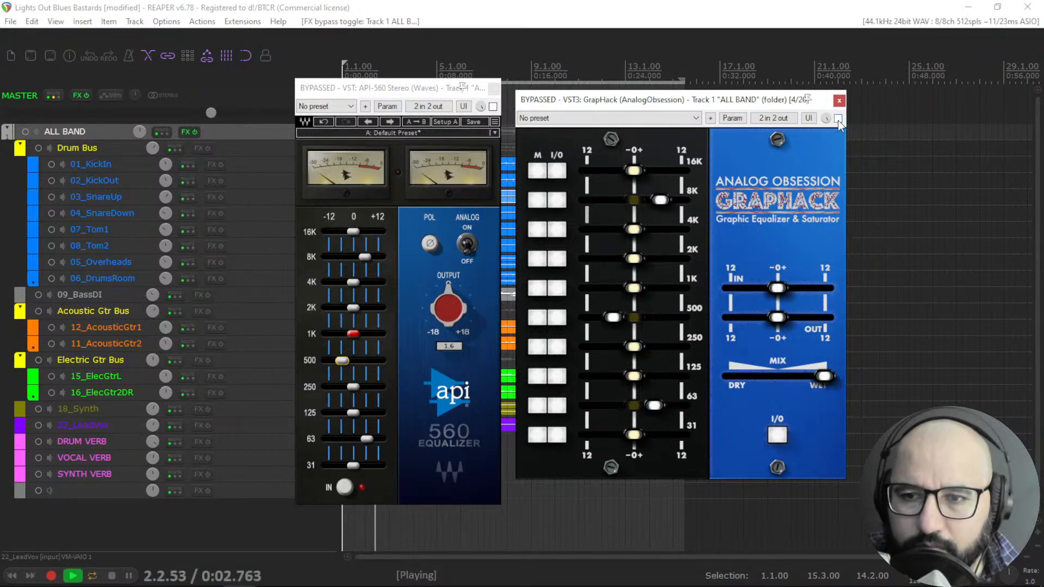
pyautogui.click(838, 119)
pyautogui.click(493, 107)
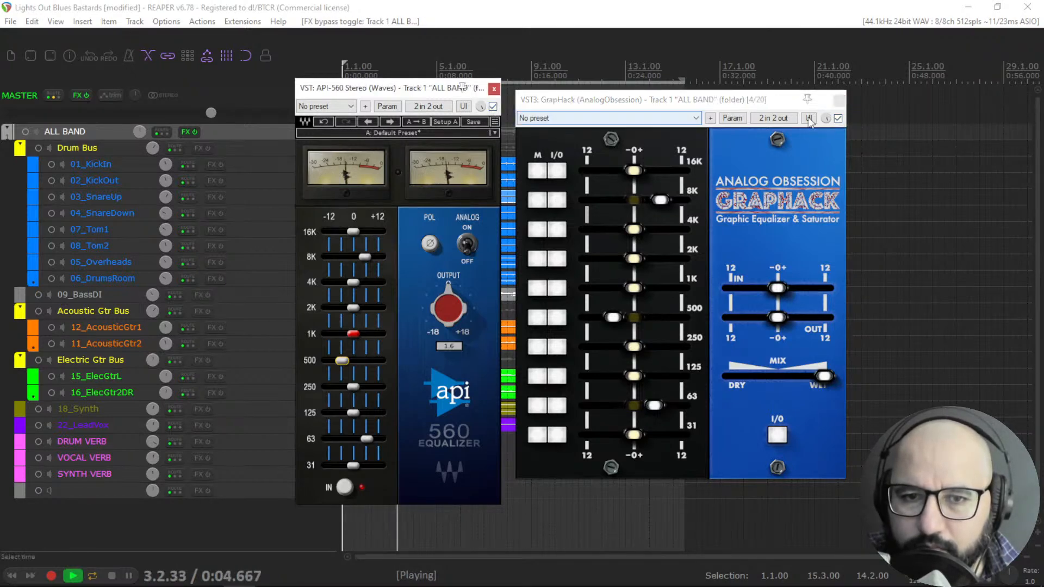
pyautogui.click(838, 119)
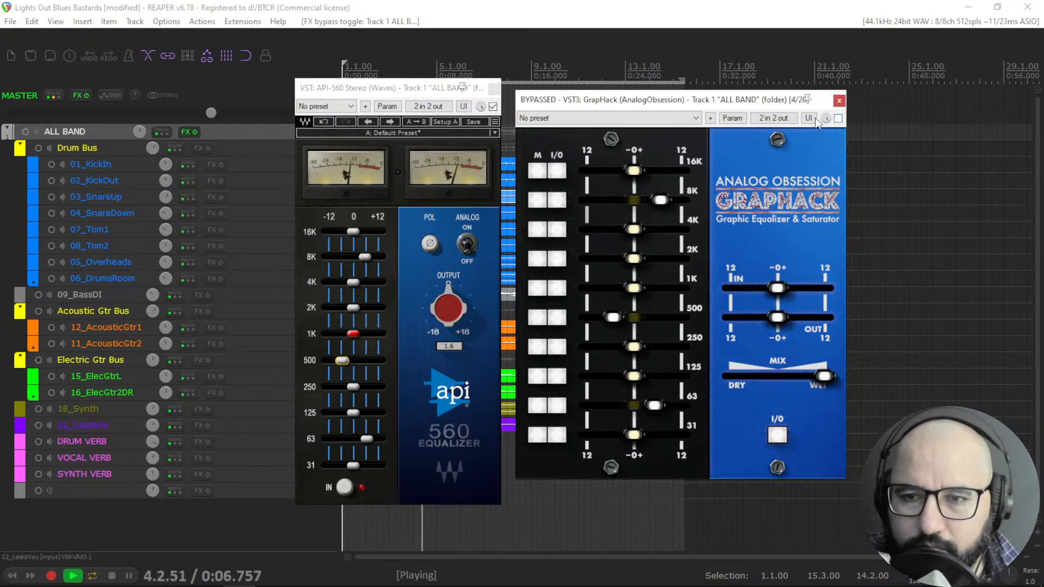
pyautogui.click(493, 107)
pyautogui.click(838, 119)
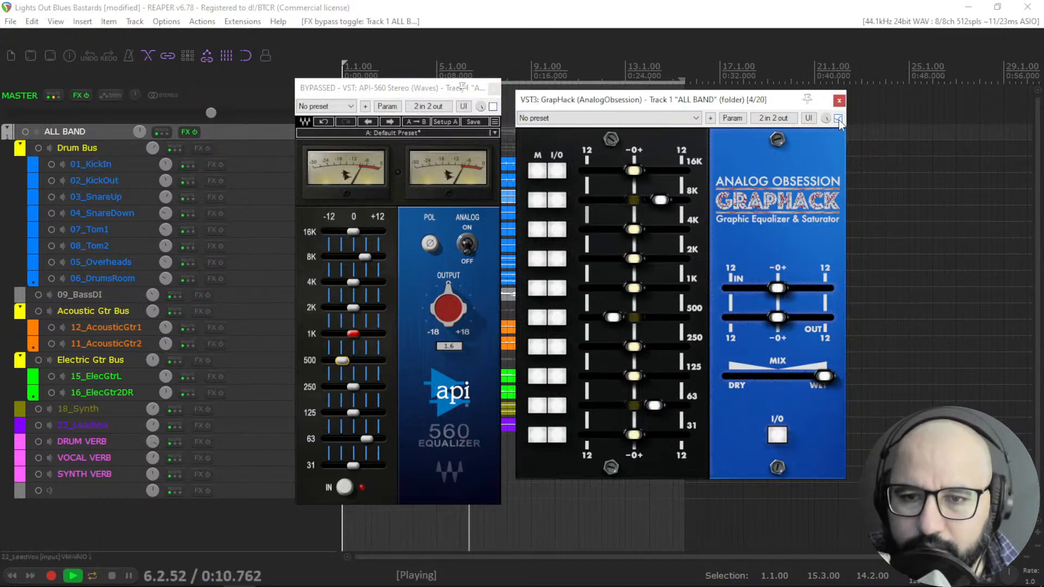
pyautogui.press('space')
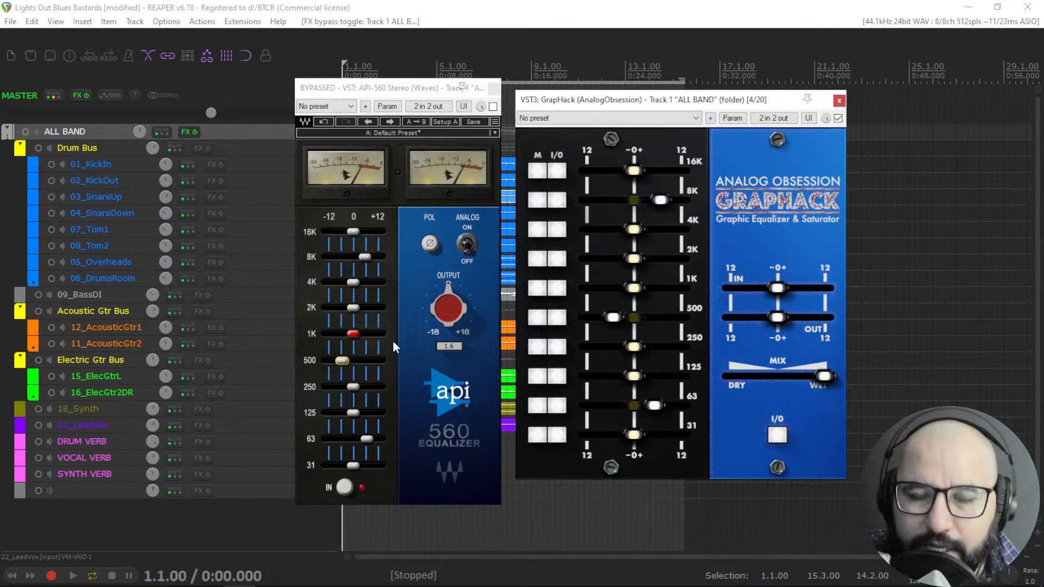
# Bypass GrapHack and close both EQ windows.
pyautogui.click(537, 171)
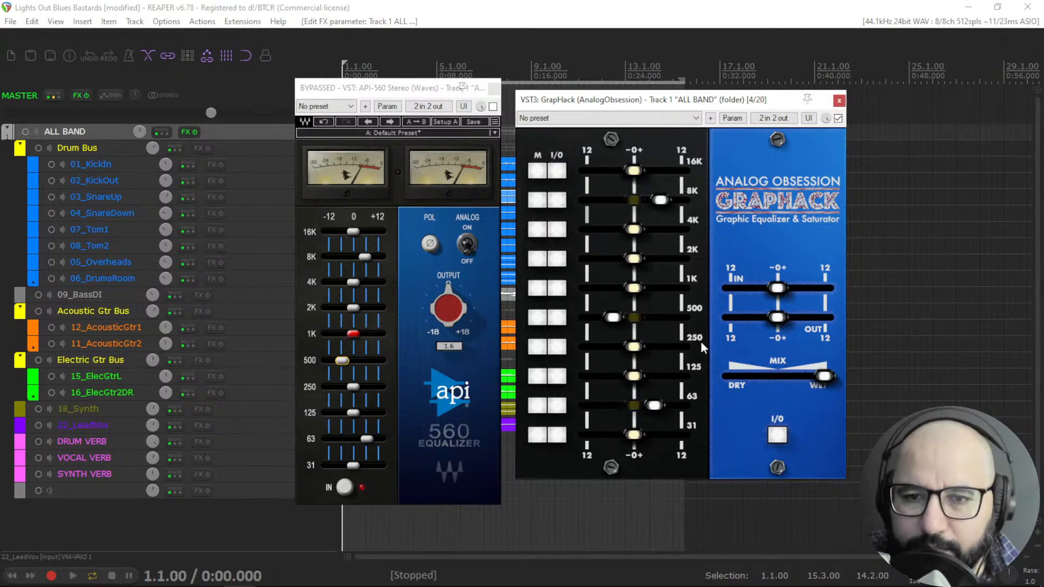
pyautogui.click(837, 118)
pyautogui.click(839, 100)
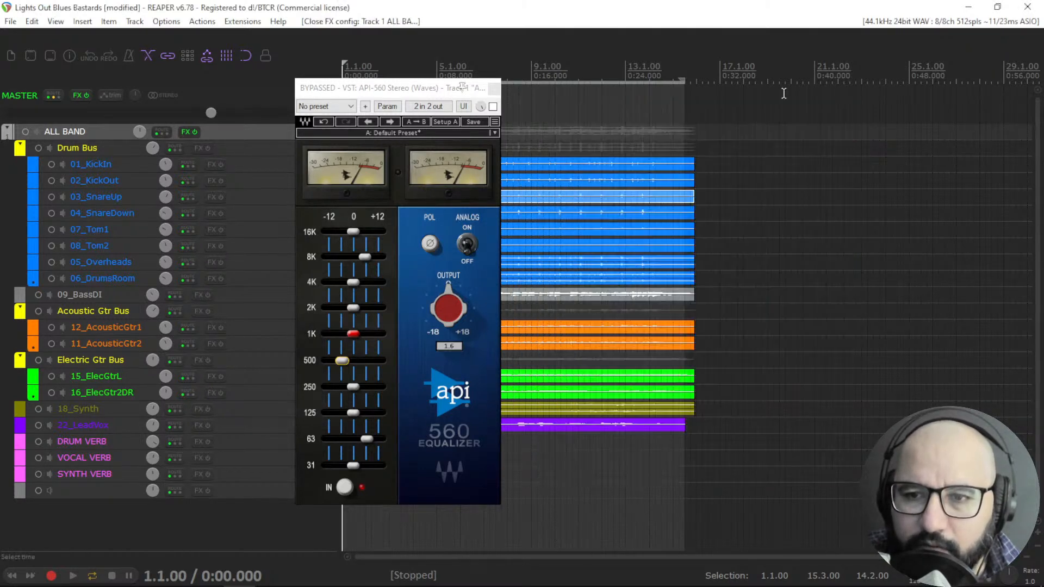
pyautogui.click(493, 87)
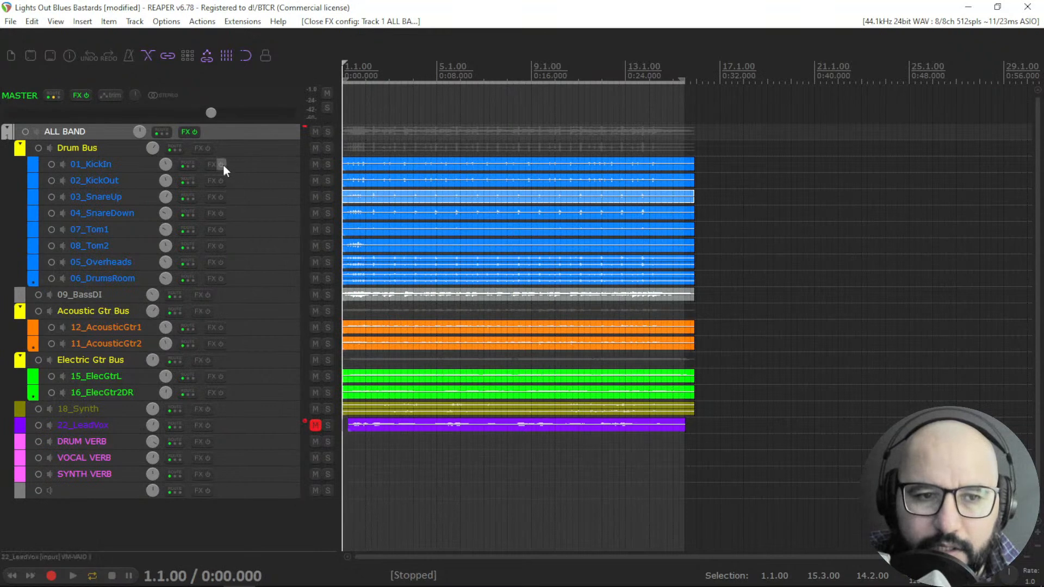
# Open the RRS EQ560 Free from the ALL BAND track's FX chain and reposition its window.
pyautogui.rightClick(185, 137)
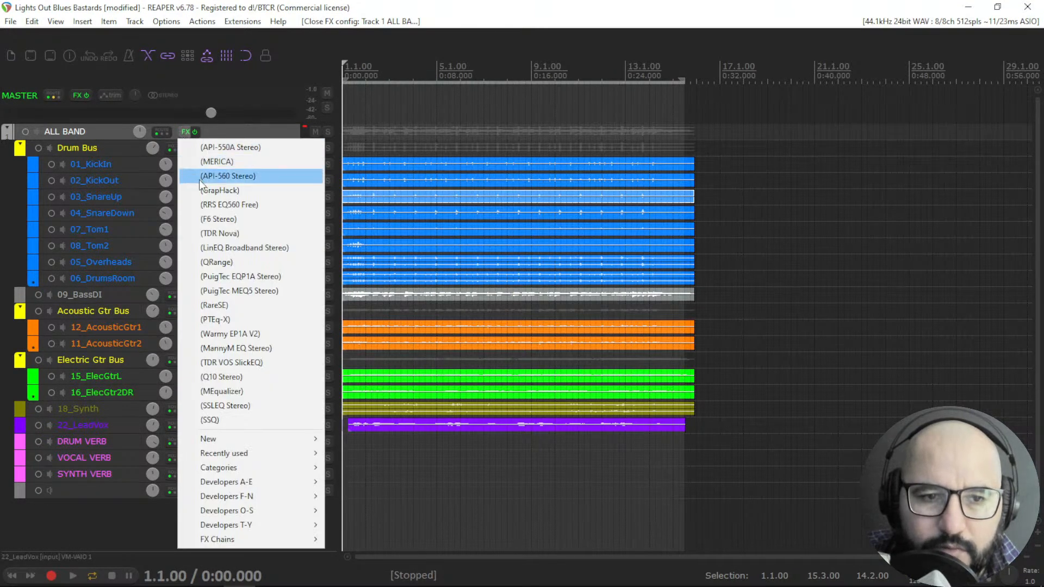
pyautogui.click(212, 205)
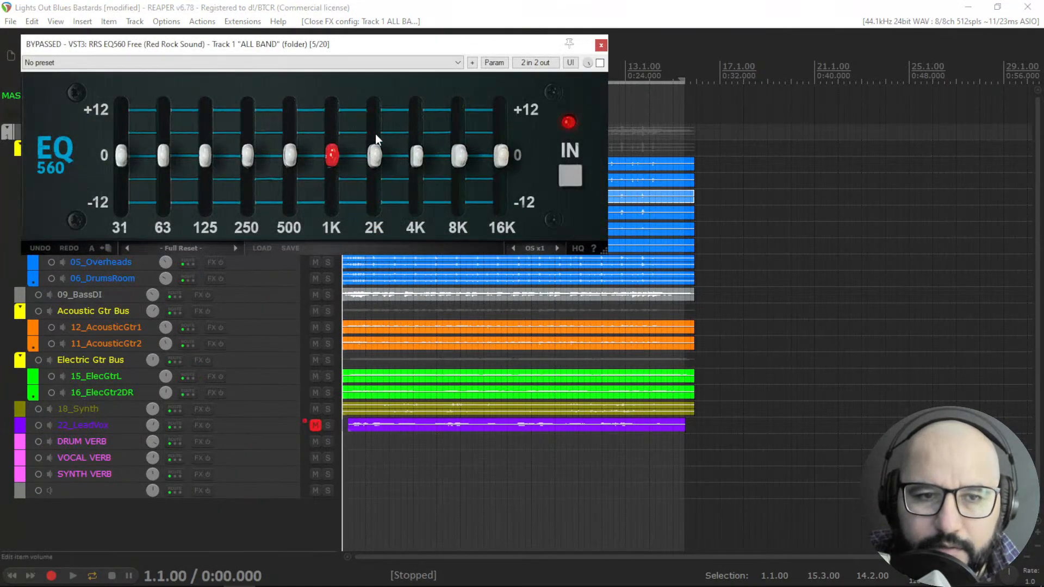
pyautogui.moveTo(485, 50); pyautogui.dragTo(705, 147)
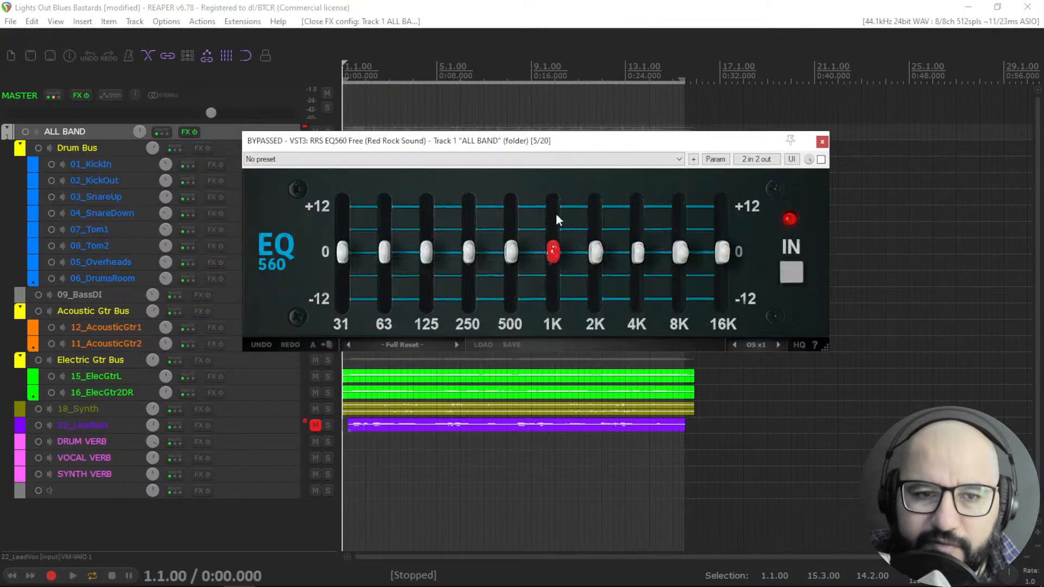
# Reopen the API 560 from the ALL BAND track's FX chain alongside it.
pyautogui.rightClick(183, 133)
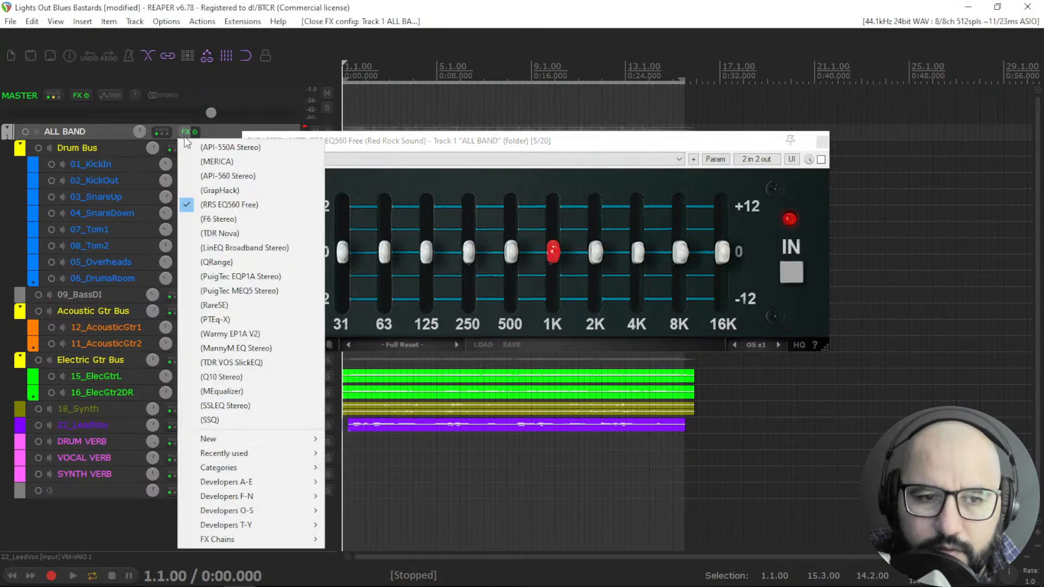
pyautogui.click(213, 176)
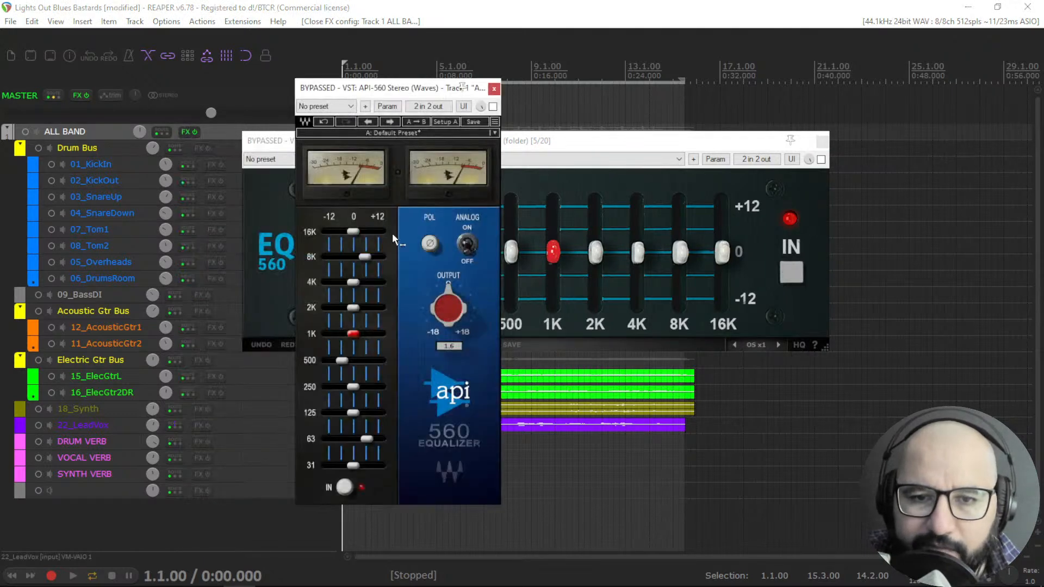
# Arrange the RRS EQ560 and API 560 windows side by side.
pyautogui.click(555, 144)
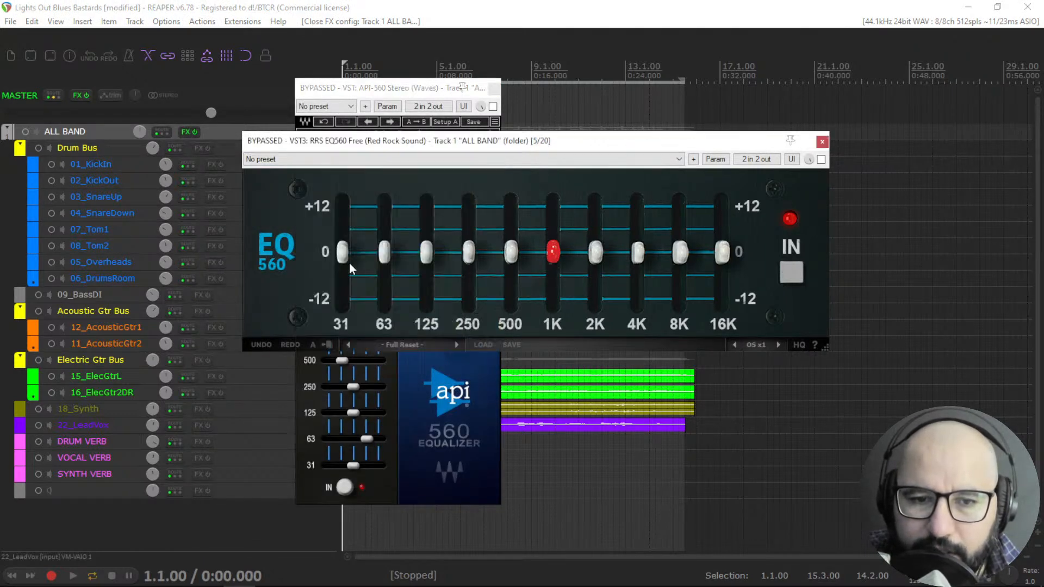
pyautogui.moveTo(634, 145); pyautogui.dragTo(804, 153)
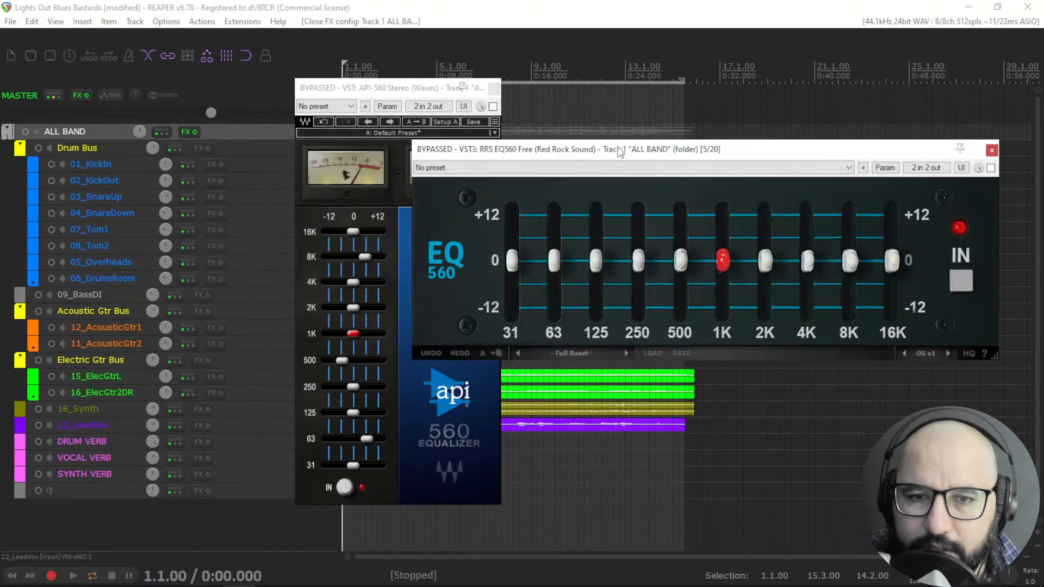
pyautogui.moveTo(400, 90); pyautogui.dragTo(317, 88)
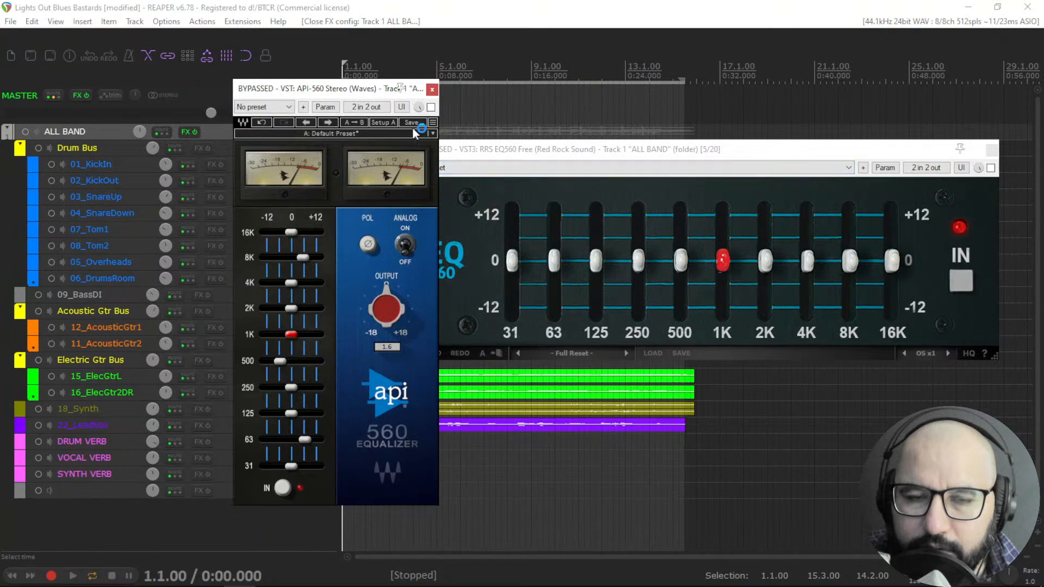
# Start playback with the API 560 active, boost the RRS EQ560's 63 Hz band to about +2.9 dB and activate it.
pyautogui.click(414, 109)
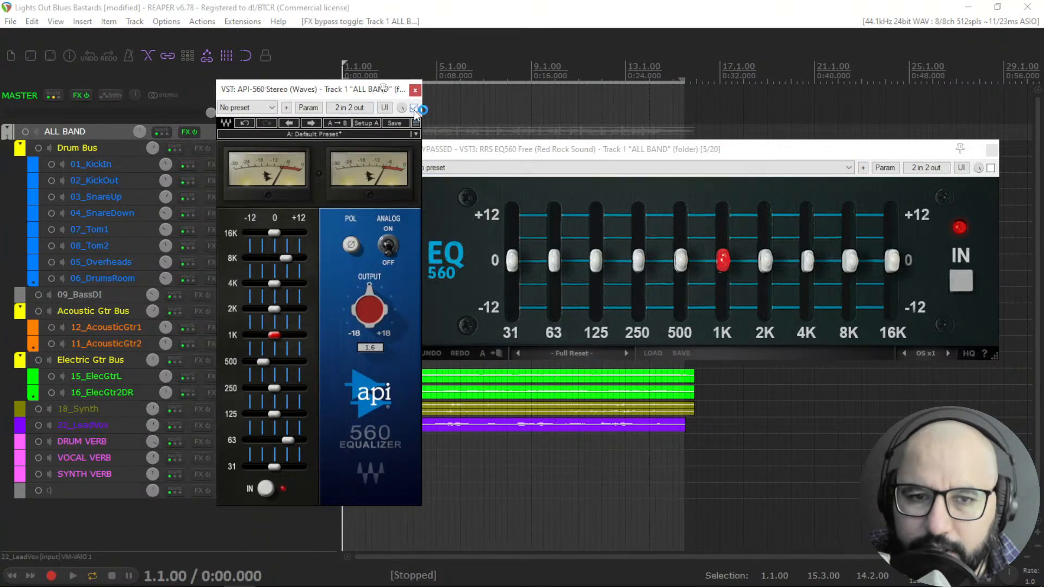
pyautogui.press('space')
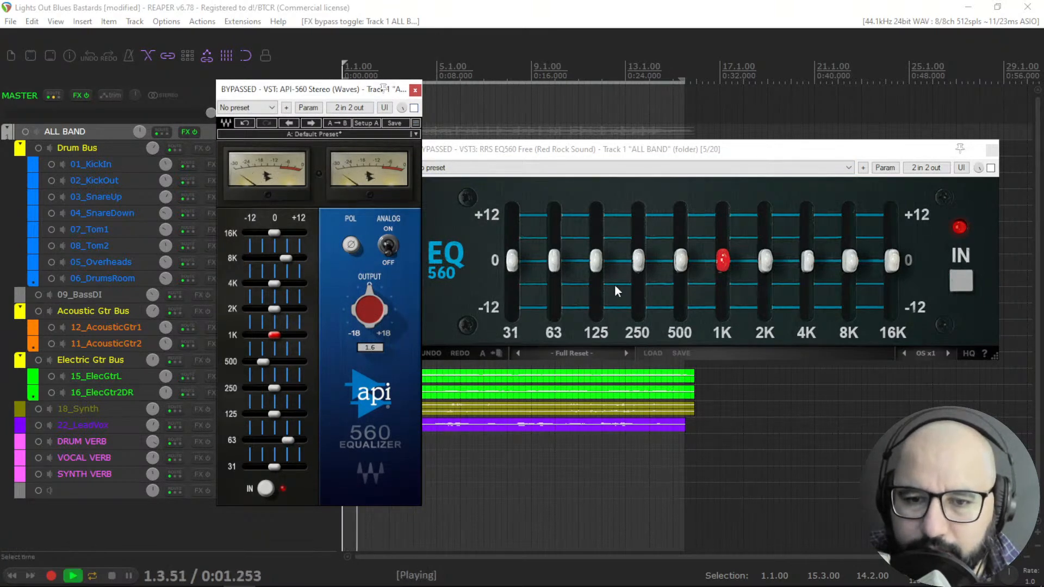
pyautogui.moveTo(561, 260)
pyautogui.mouseDown()
pyautogui.moveTo(561, 159)
pyautogui.moveTo(561, 217)
pyautogui.moveTo(574, 154)
pyautogui.moveTo(565, 256)
pyautogui.mouseUp()
pyautogui.click(991, 167)
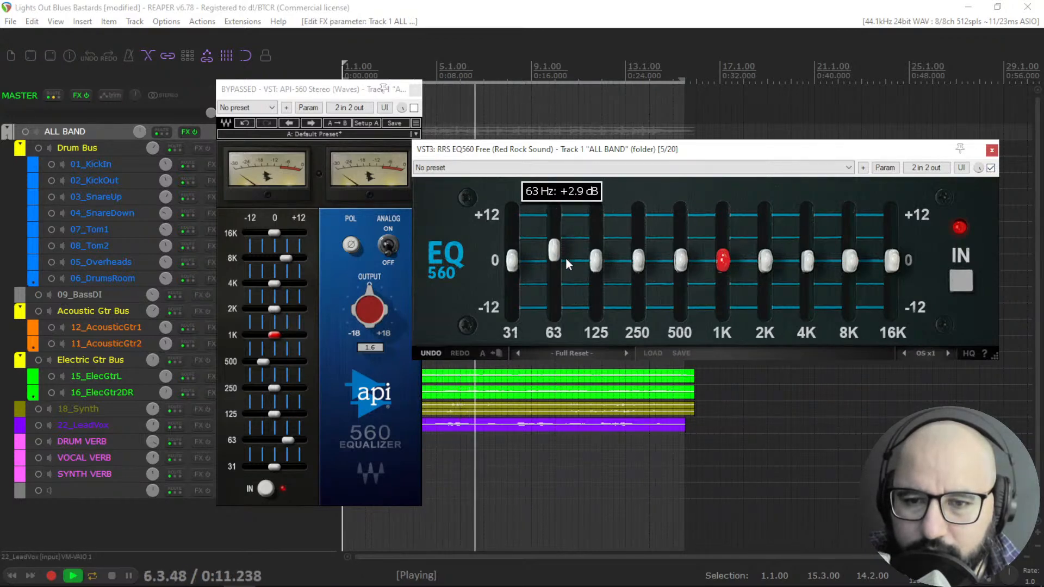
# Lower the RRS EQ560's 500 Hz band and boost its 8 kHz band to about +6.7 dB, toggling its bypass to compare.
pyautogui.moveTo(688, 259); pyautogui.dragTo(686, 325)
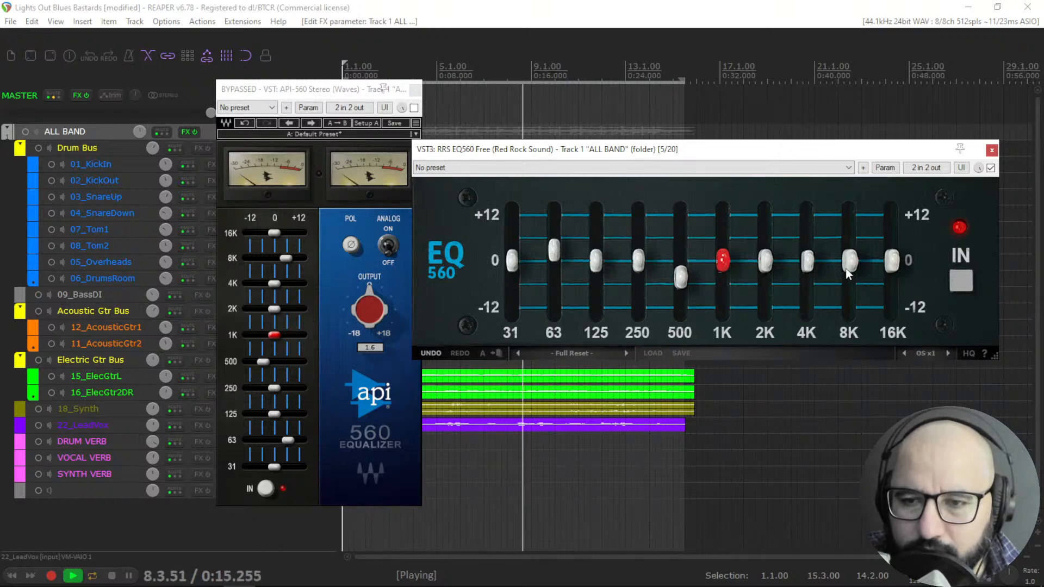
pyautogui.moveTo(850, 261); pyautogui.dragTo(892, 178)
pyautogui.click(990, 168)
pyautogui.click(990, 168)
pyautogui.moveTo(854, 243)
pyautogui.mouseDown()
pyautogui.moveTo(854, 225)
pyautogui.moveTo(855, 239)
pyautogui.mouseUp()
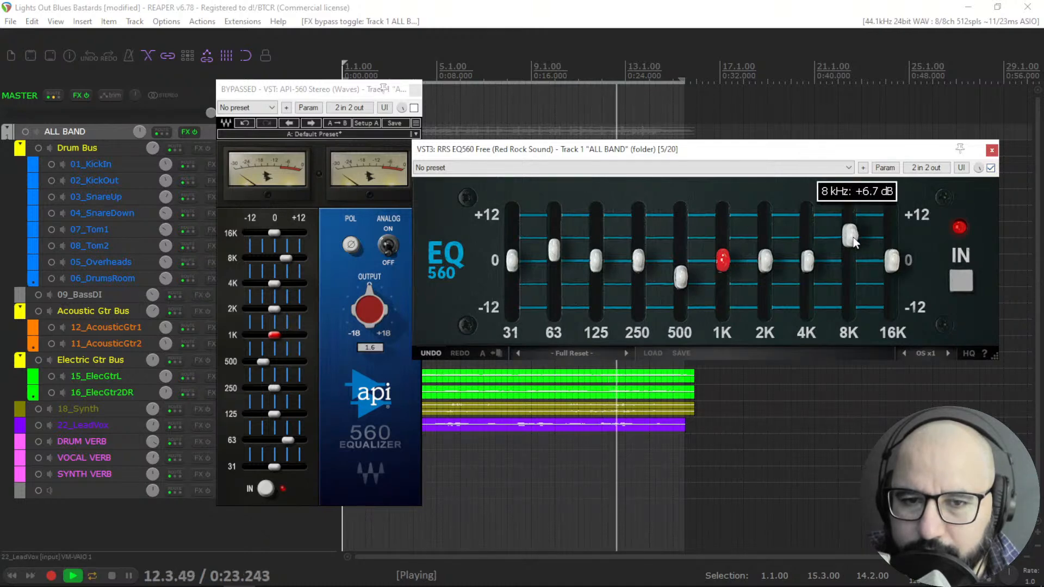
# Alternate bypass between the RRS EQ560 and API 560 during playback to compare them, nudging the 8 kHz band slightly higher.
pyautogui.click(990, 168)
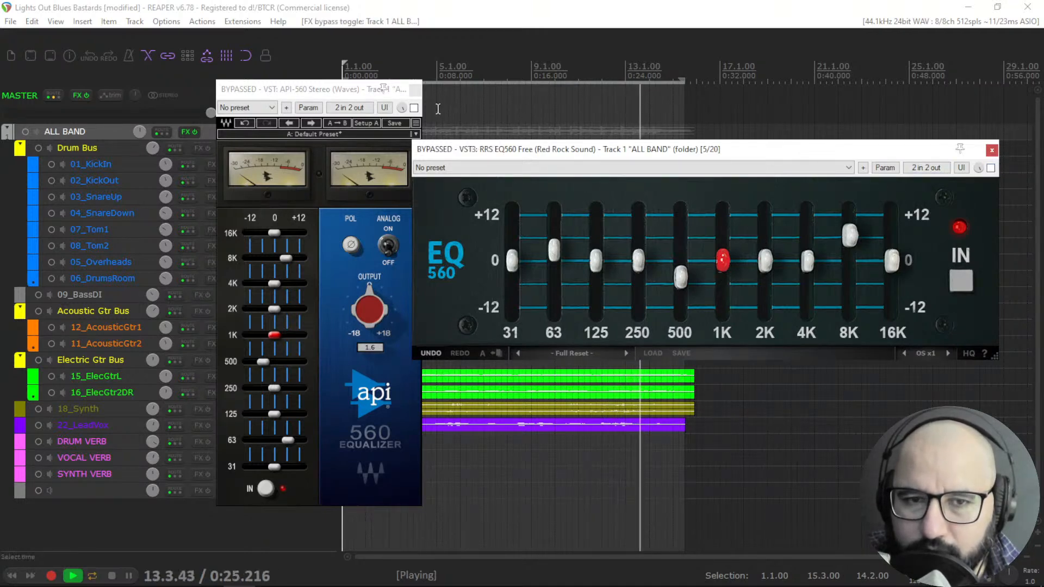
pyautogui.click(415, 112)
pyautogui.click(414, 108)
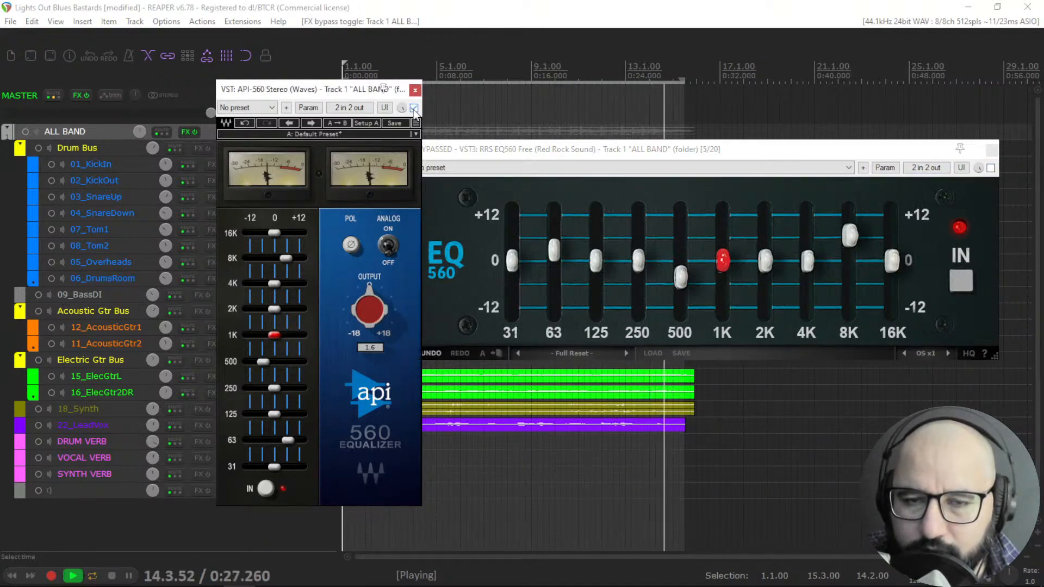
pyautogui.press('space')
pyautogui.press('space')
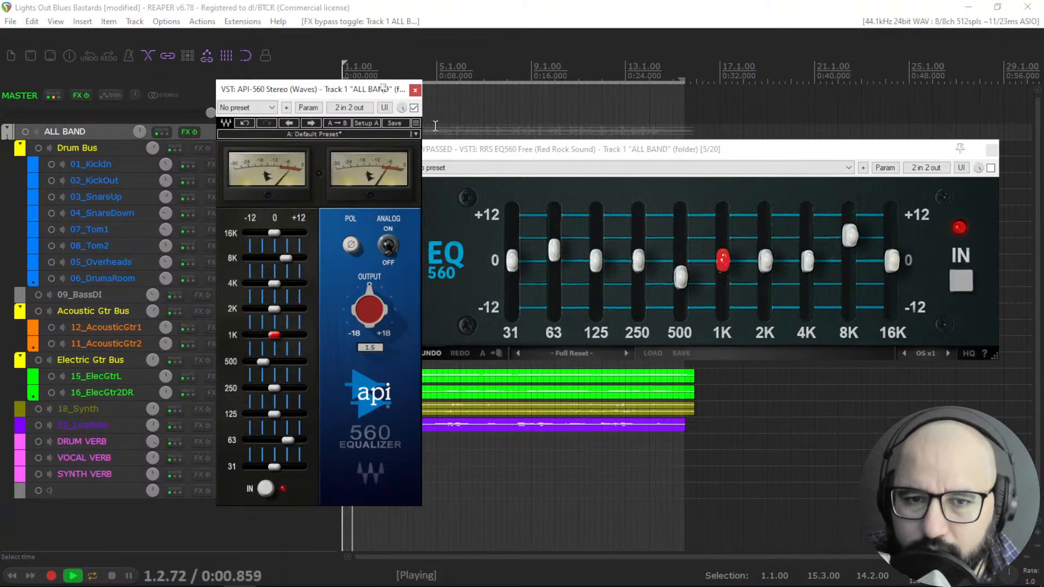
pyautogui.click(414, 109)
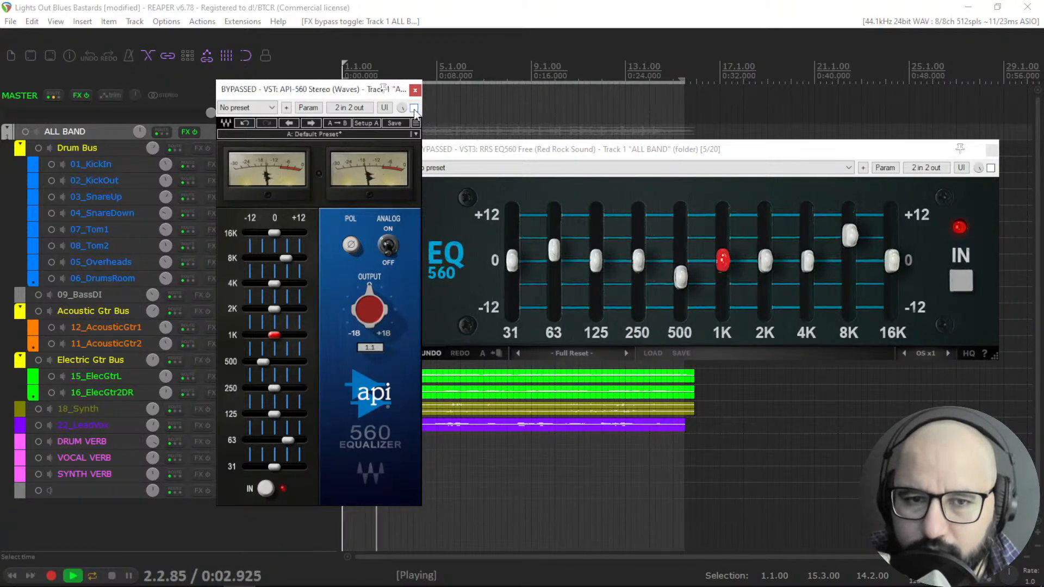
pyautogui.click(414, 108)
pyautogui.click(414, 108)
pyautogui.click(933, 158)
pyautogui.click(990, 168)
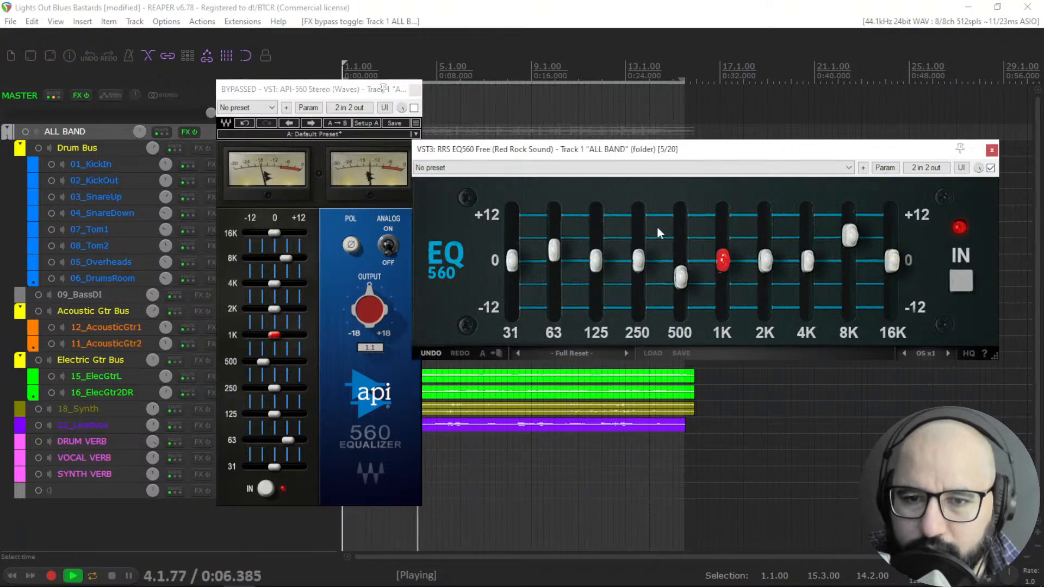
pyautogui.click(993, 168)
pyautogui.click(992, 168)
pyautogui.moveTo(853, 231); pyautogui.dragTo(854, 226)
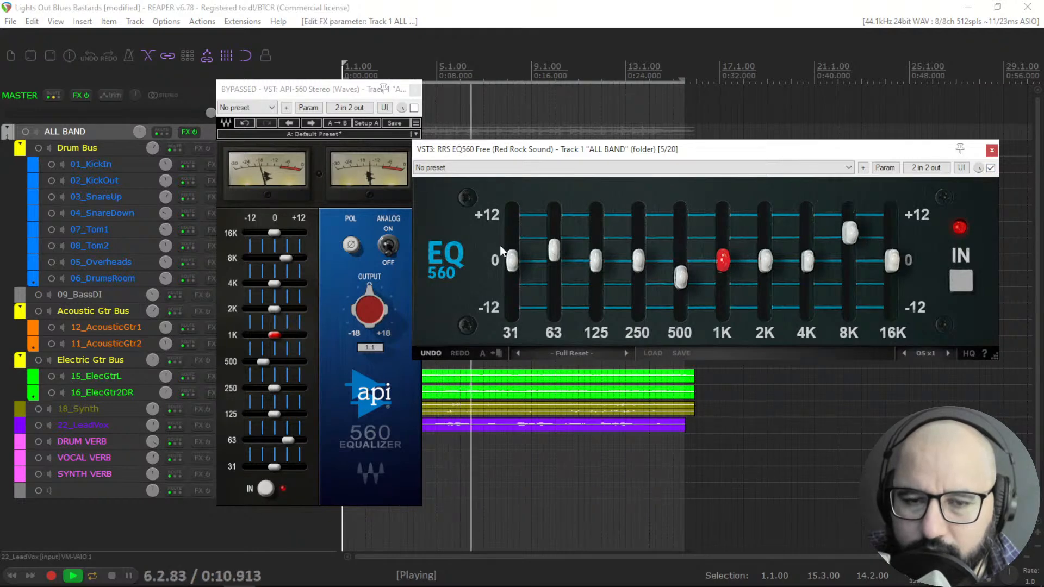
# Stop playback, bypass the RRS EQ560 and close both EQ windows.
pyautogui.press('space')
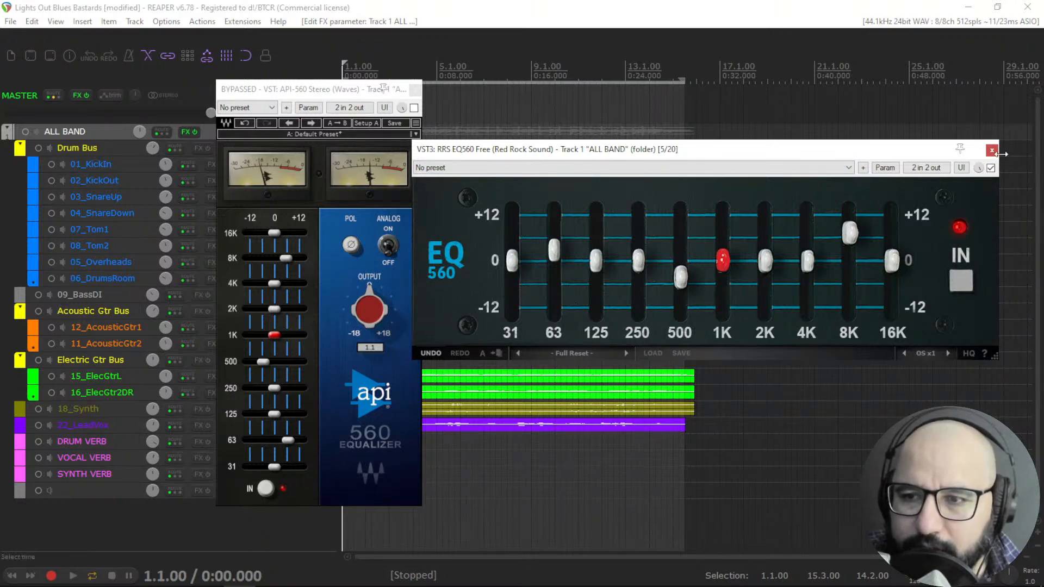
pyautogui.click(991, 168)
pyautogui.click(992, 150)
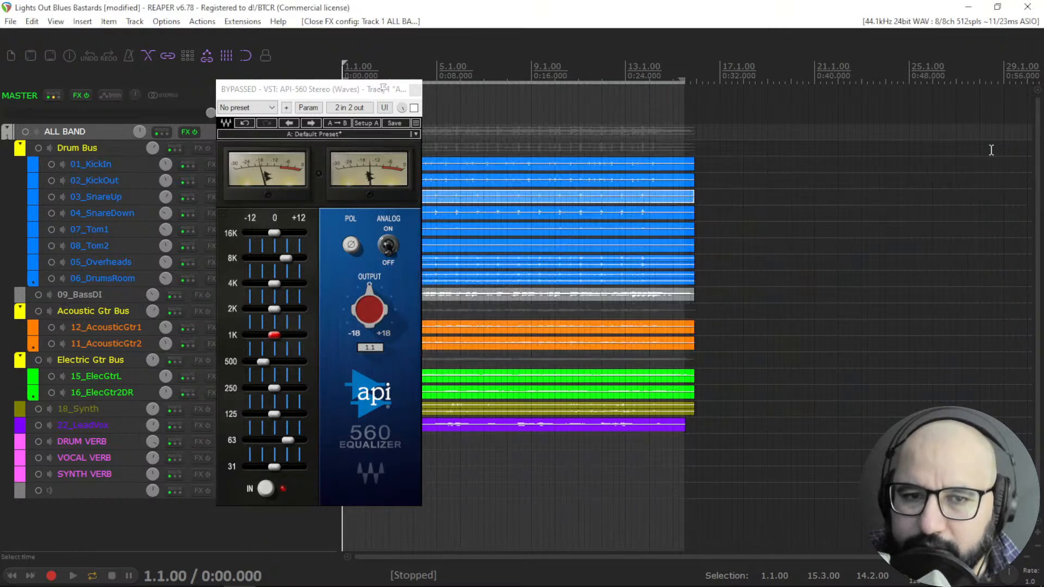
pyautogui.click(414, 89)
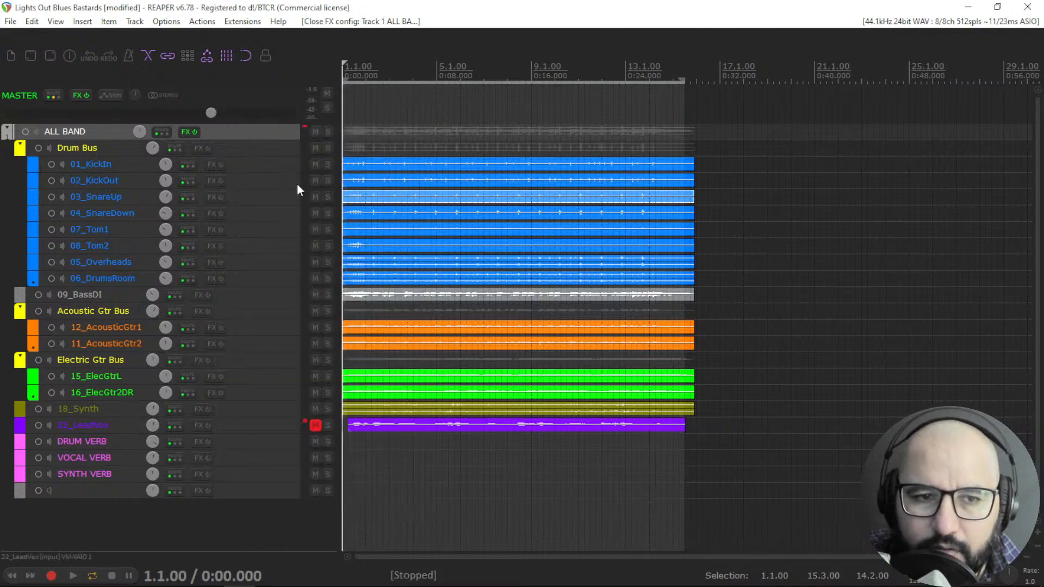
# Open the F6 Stereo from the ALL BAND track's FX chain and reposition its window.
pyautogui.rightClick(181, 132)
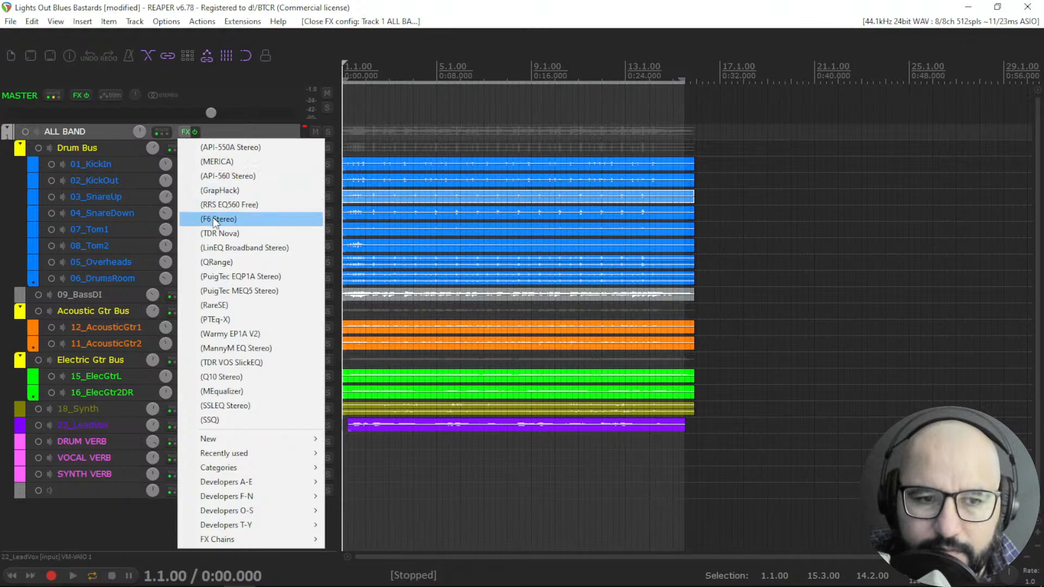
pyautogui.click(213, 218)
pyautogui.moveTo(309, 49); pyautogui.dragTo(549, 56)
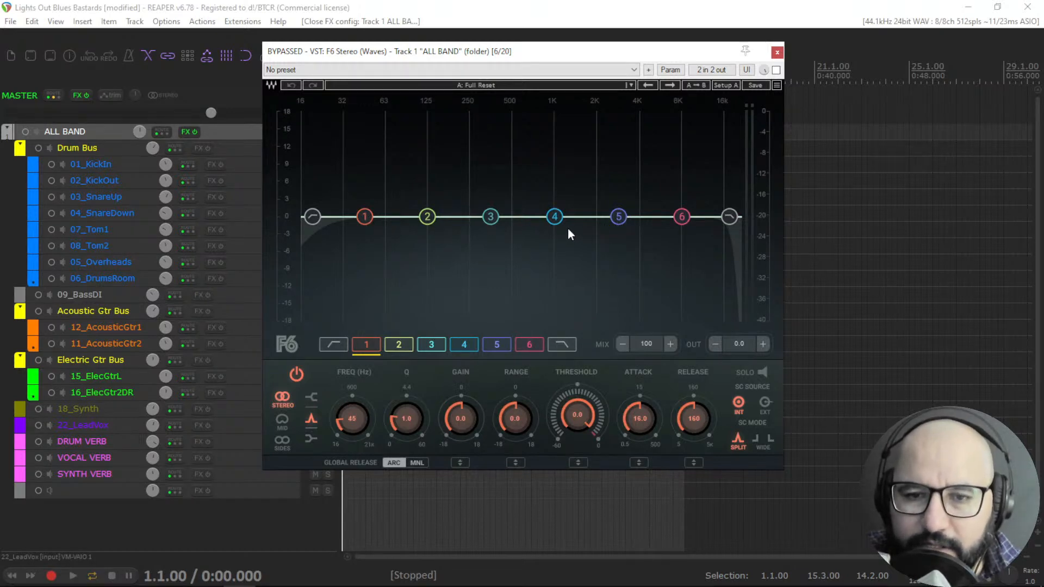
# Pull F6 band 5 down to about -3.0 dB near 3212 Hz and set its threshold to -20.3 dB.
pyautogui.moveTo(621, 217); pyautogui.dragTo(627, 238)
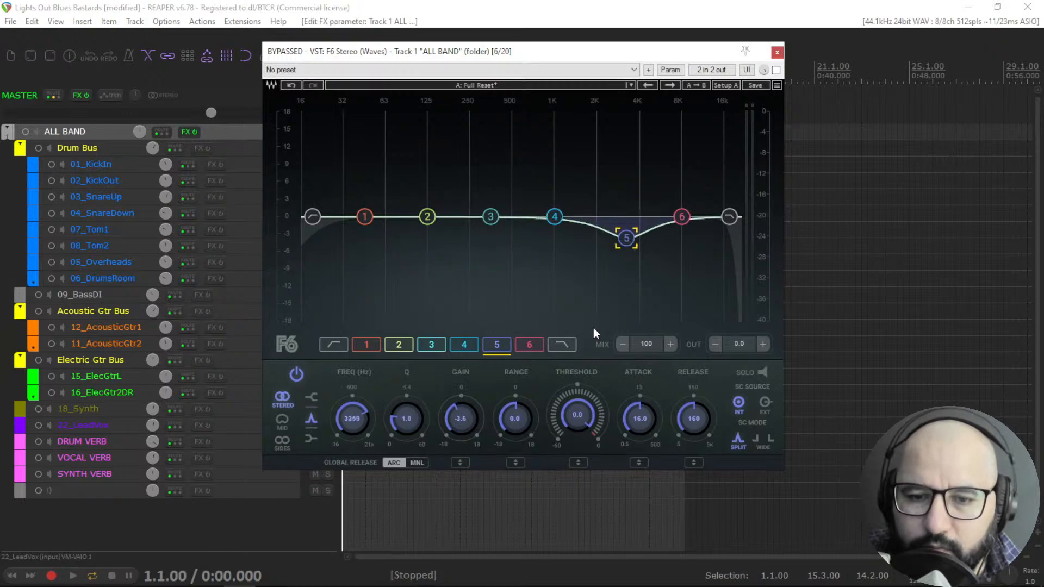
pyautogui.moveTo(581, 404)
pyautogui.mouseDown()
pyautogui.moveTo(582, 413)
pyautogui.moveTo(572, 399)
pyautogui.moveTo(573, 416)
pyautogui.mouseUp()
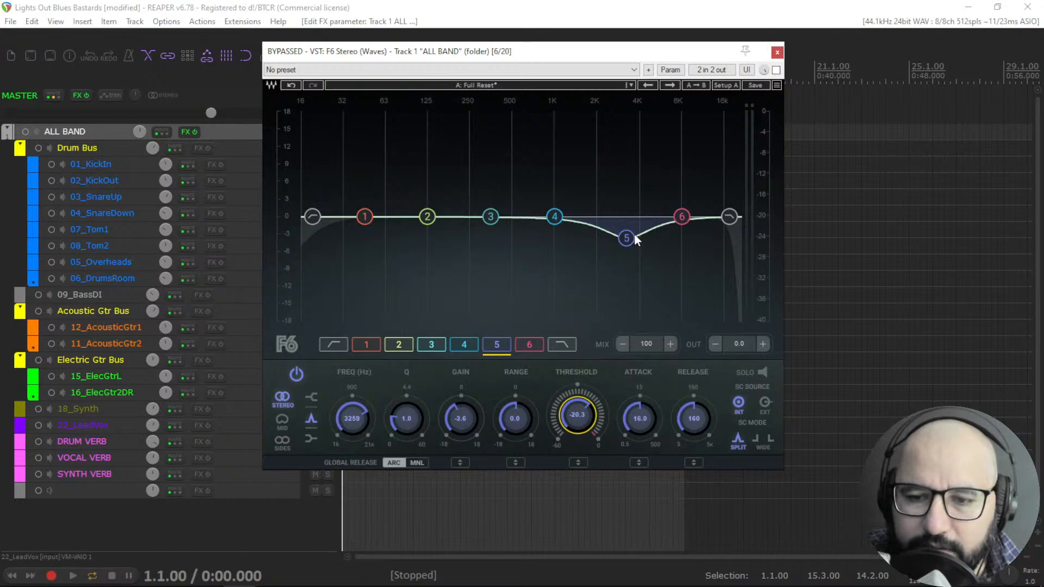
pyautogui.moveTo(633, 233); pyautogui.dragTo(633, 229)
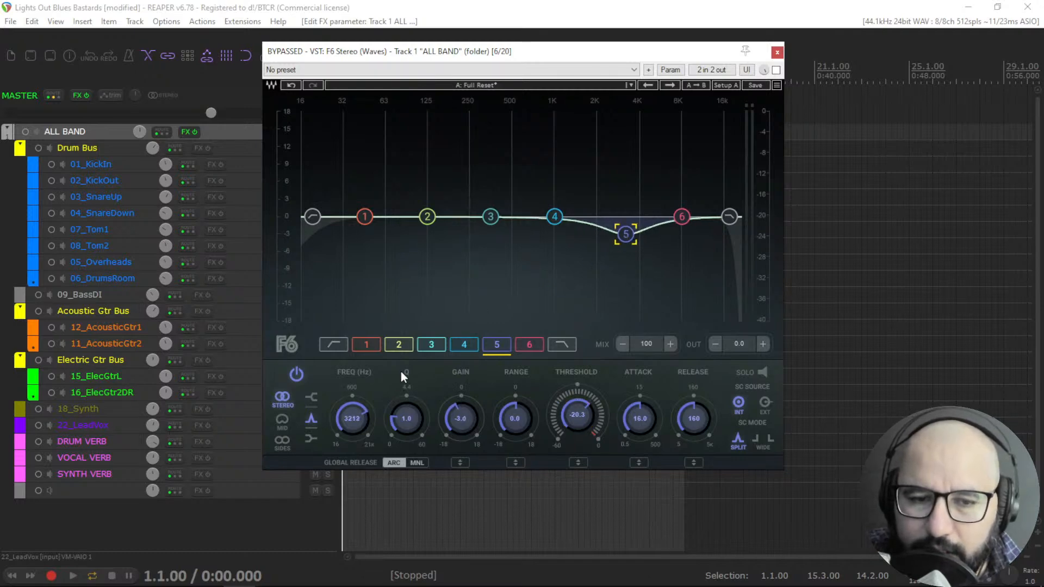
# Examine F6 band 2's shape and its Stereo, Mid and Sides processing options, returning to Stereo.
pyautogui.click(428, 217)
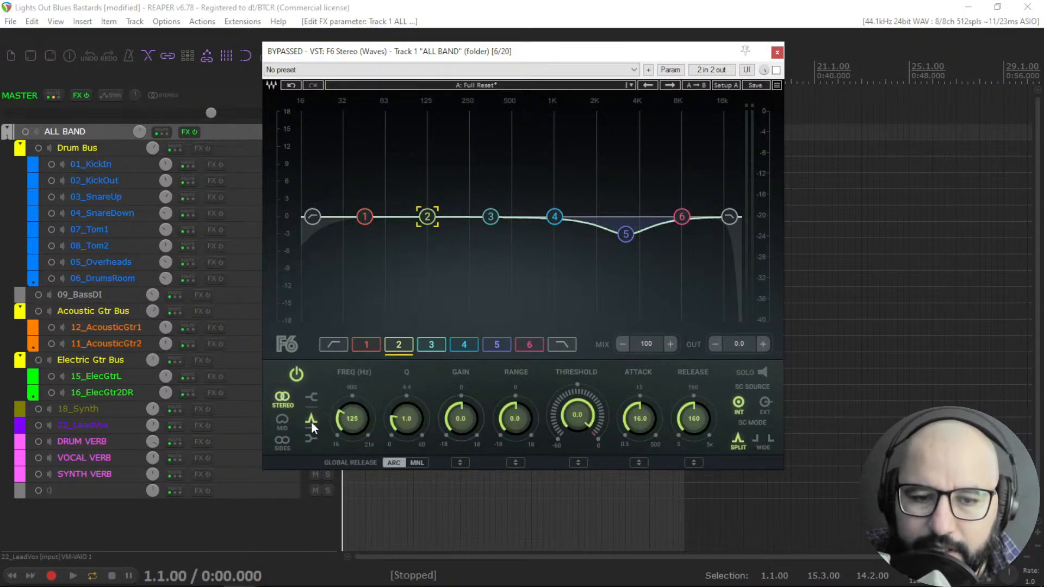
pyautogui.click(310, 439)
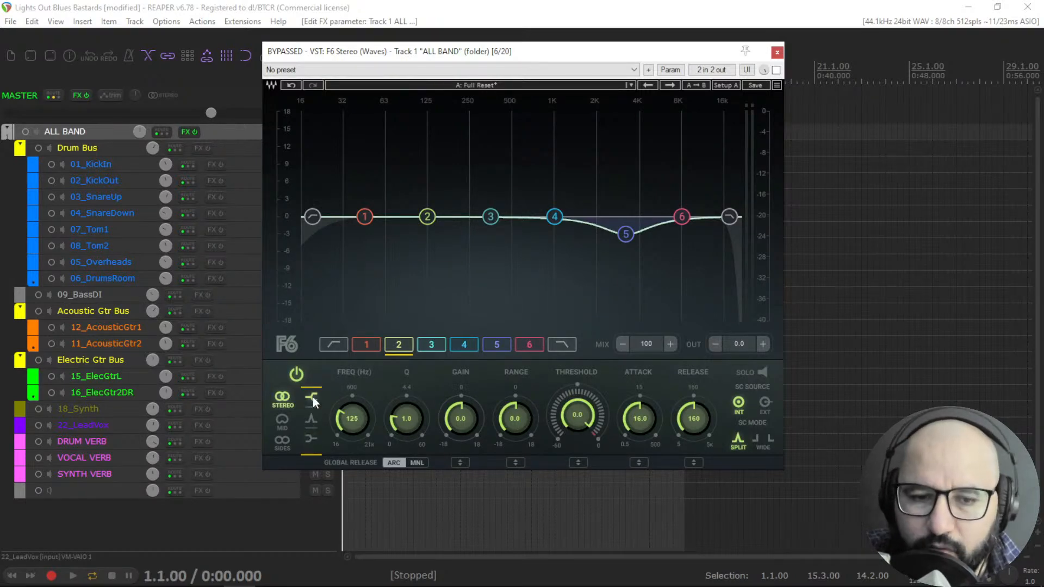
pyautogui.click(283, 420)
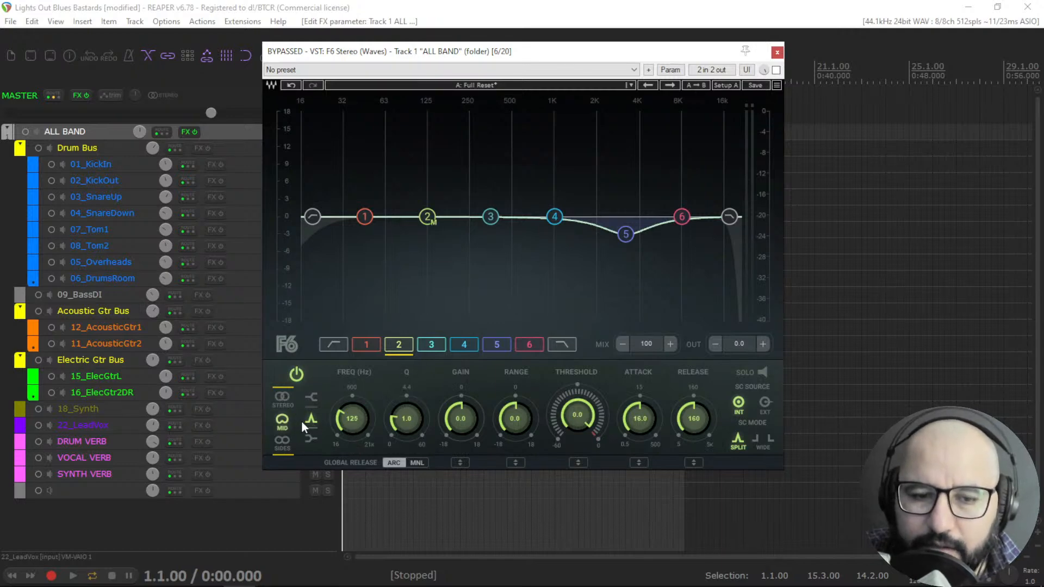
pyautogui.click(283, 443)
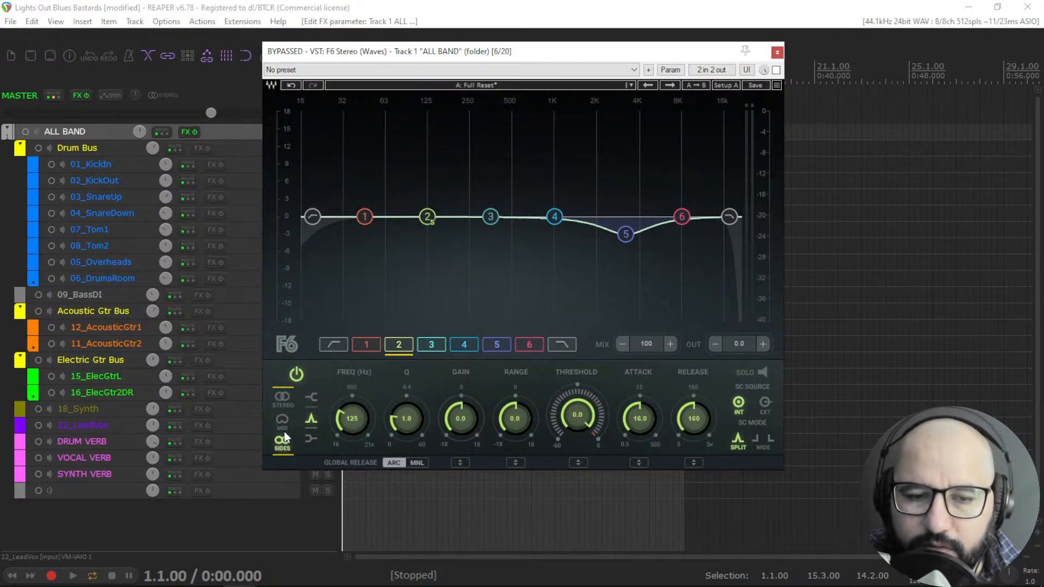
pyautogui.click(286, 406)
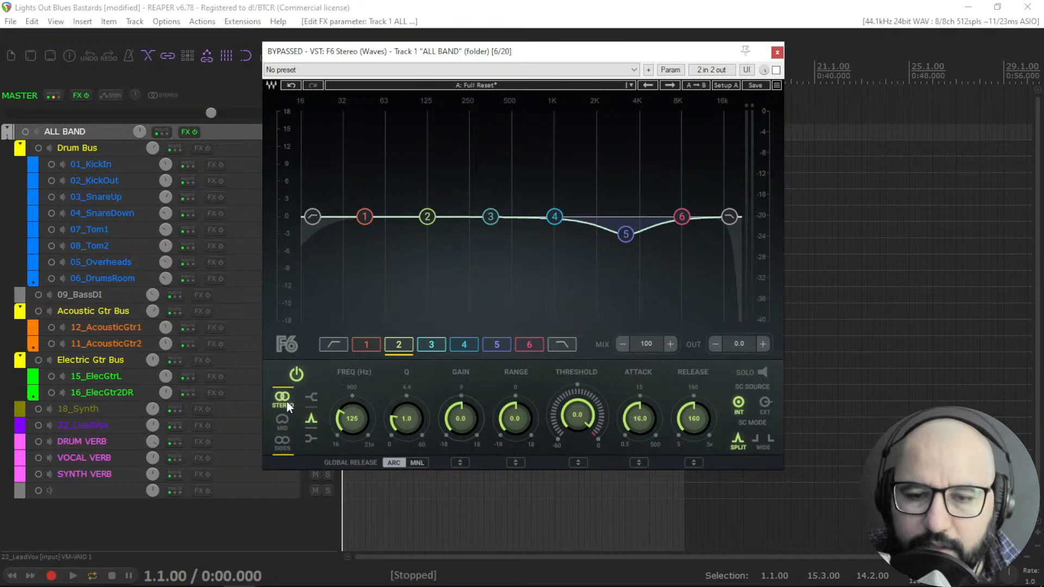
pyautogui.click(627, 234)
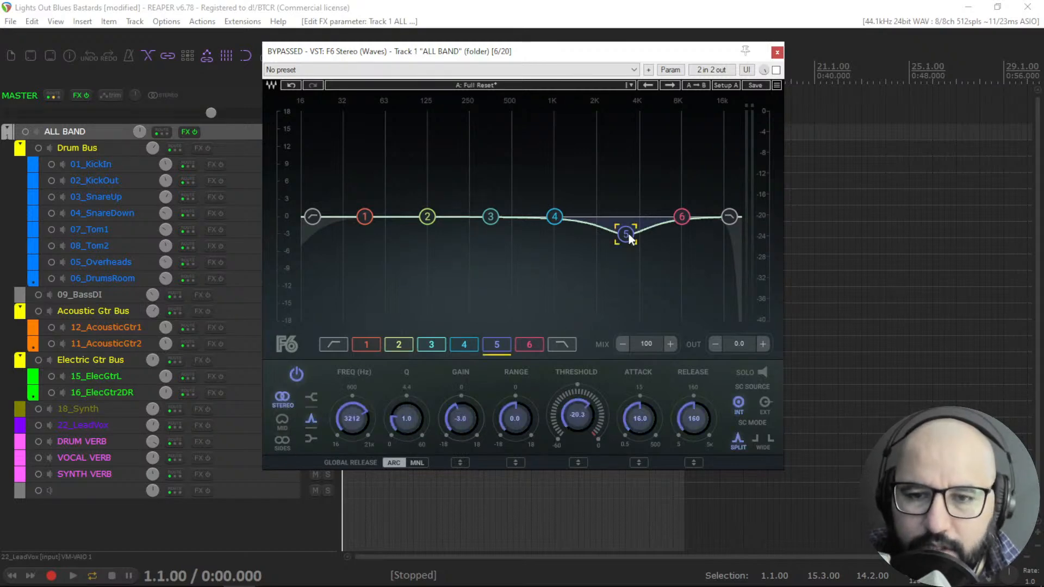
# Open TDR Nova from the ALL BAND track's FX chain and arrange it beside the F6 window.
pyautogui.rightClick(183, 133)
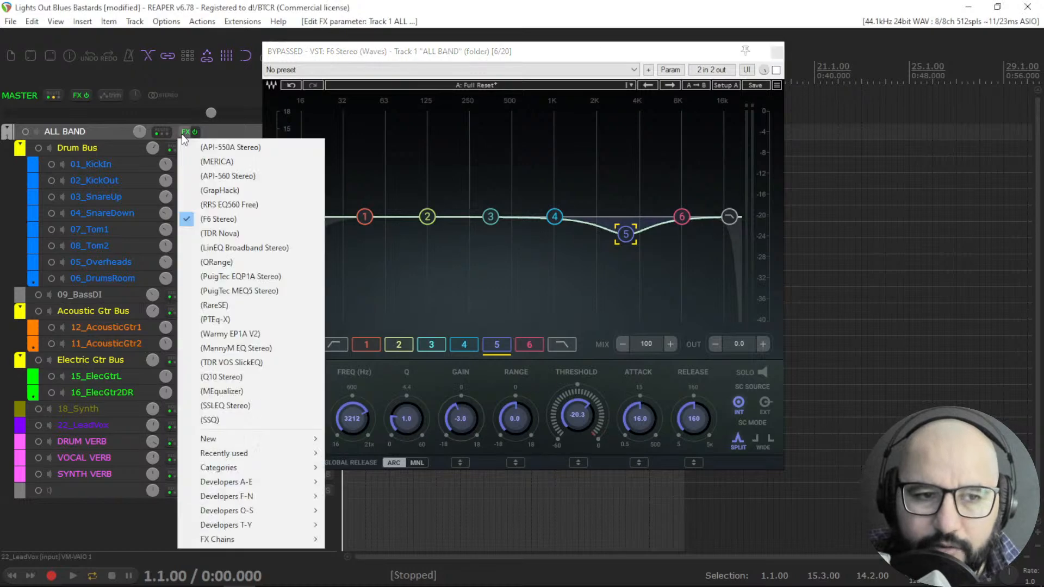
pyautogui.click(219, 233)
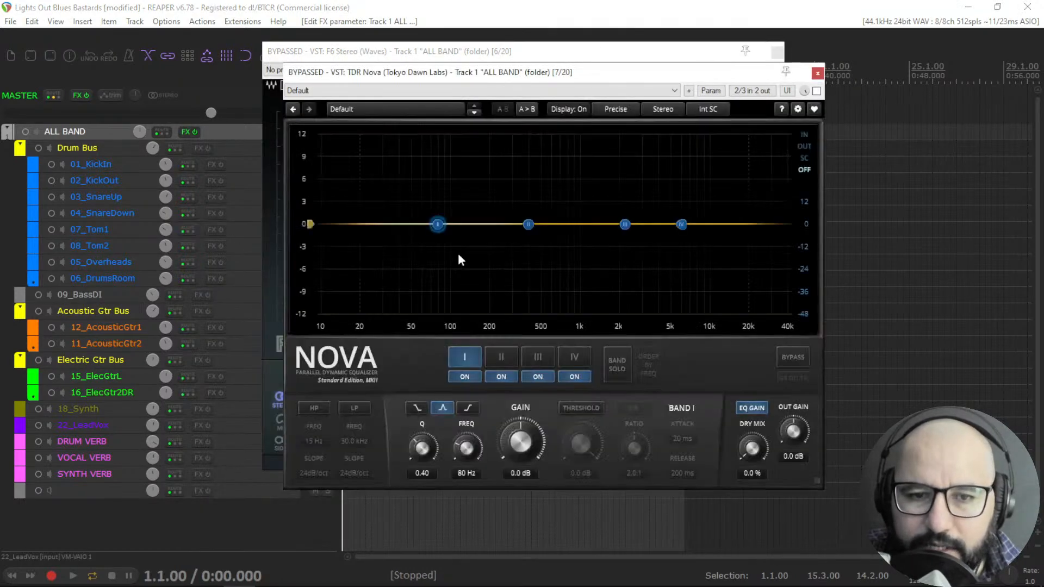
pyautogui.moveTo(412, 71); pyautogui.dragTo(524, 79)
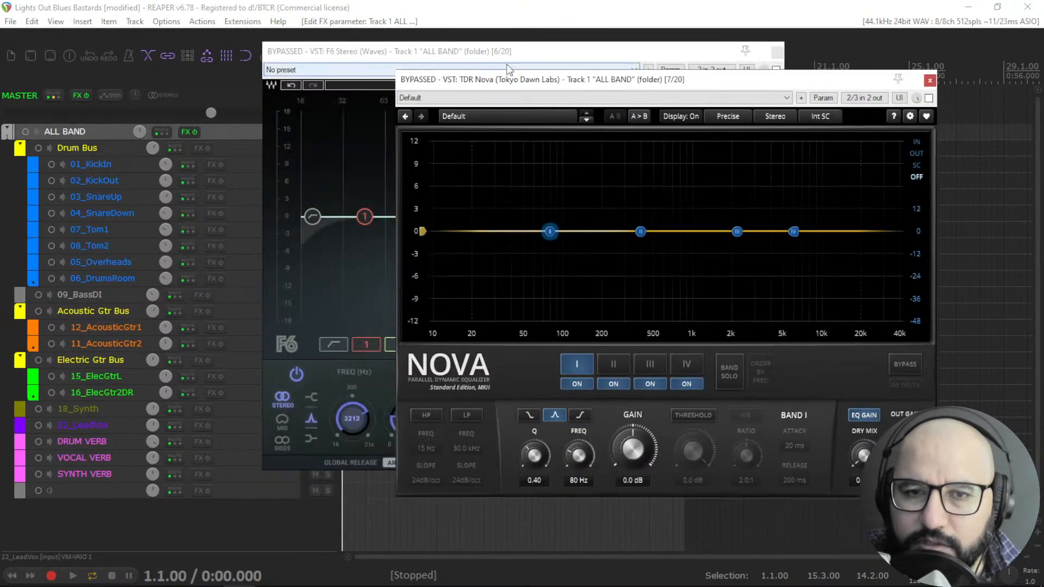
pyautogui.moveTo(439, 50); pyautogui.dragTo(330, 58)
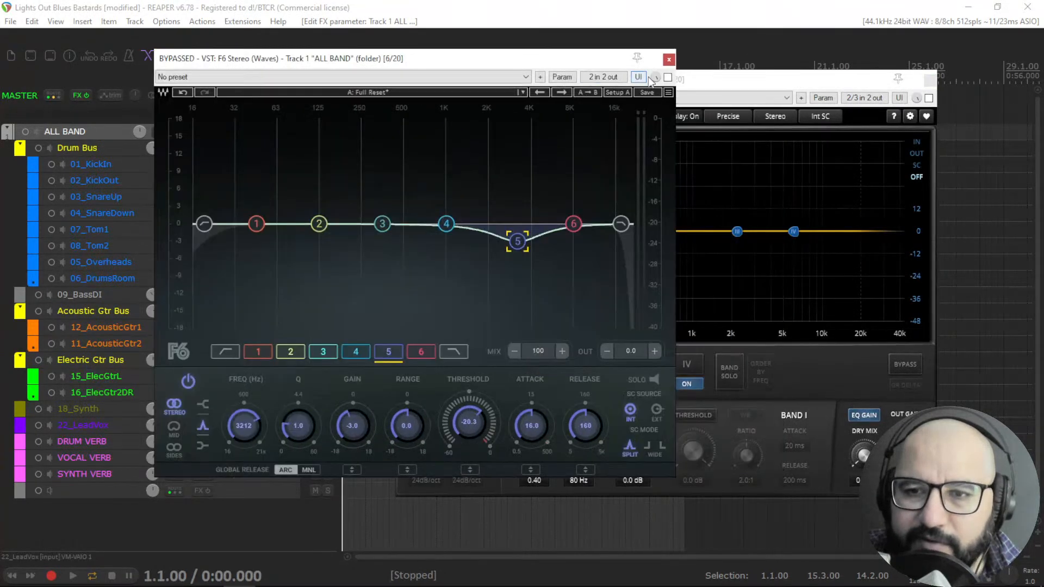
pyautogui.click(716, 80)
pyautogui.moveTo(665, 82); pyautogui.dragTo(681, 81)
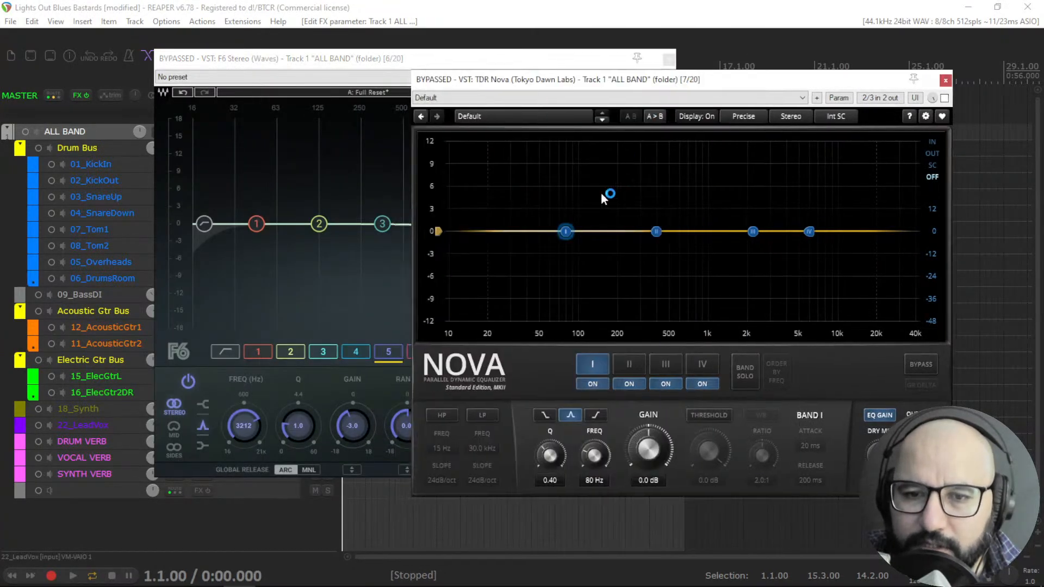
# Lower Nova band II to about -2.0 dB near 387 Hz, enable its threshold and set it to -6.0 dB.
pyautogui.moveTo(656, 231)
pyautogui.mouseDown()
pyautogui.moveTo(659, 263)
pyautogui.moveTo(653, 218)
pyautogui.moveTo(656, 248)
pyautogui.mouseUp()
pyautogui.click(709, 418)
pyautogui.moveTo(717, 451); pyautogui.dragTo(700, 476)
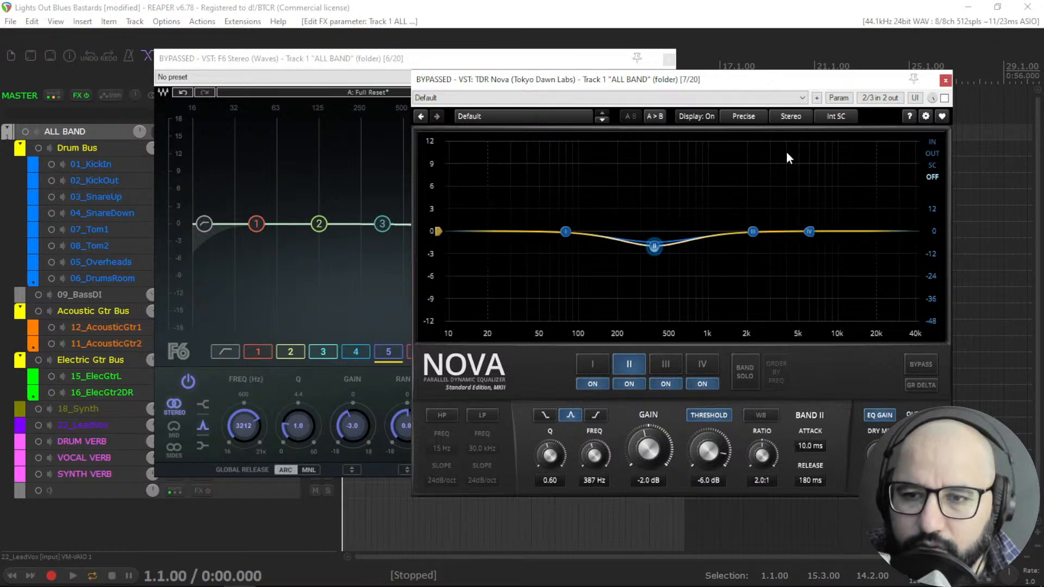
# Examine Nova's stereo processing mode options, leaving it on Stereo.
pyautogui.click(789, 118)
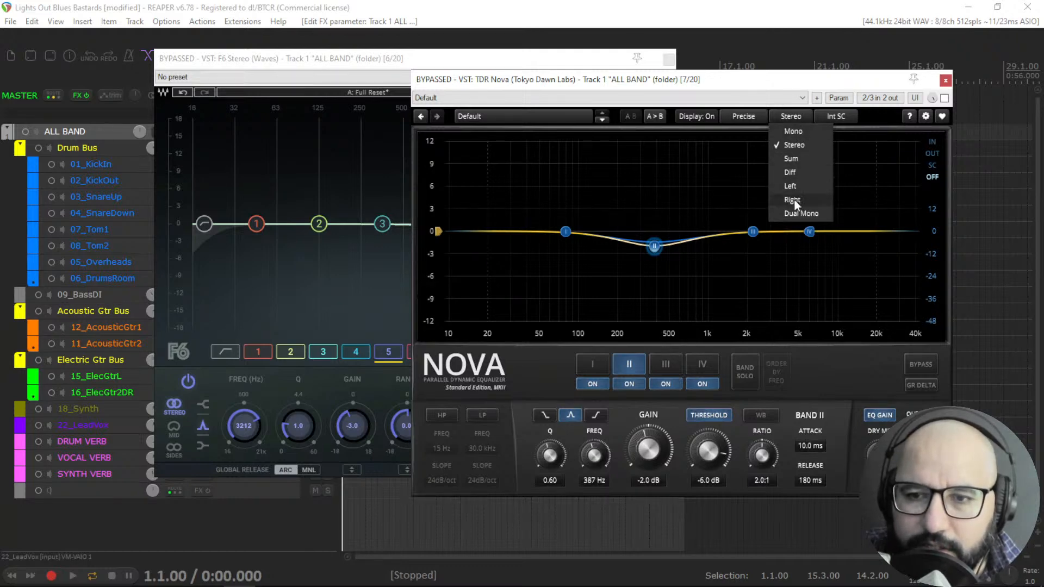
pyautogui.click(791, 117)
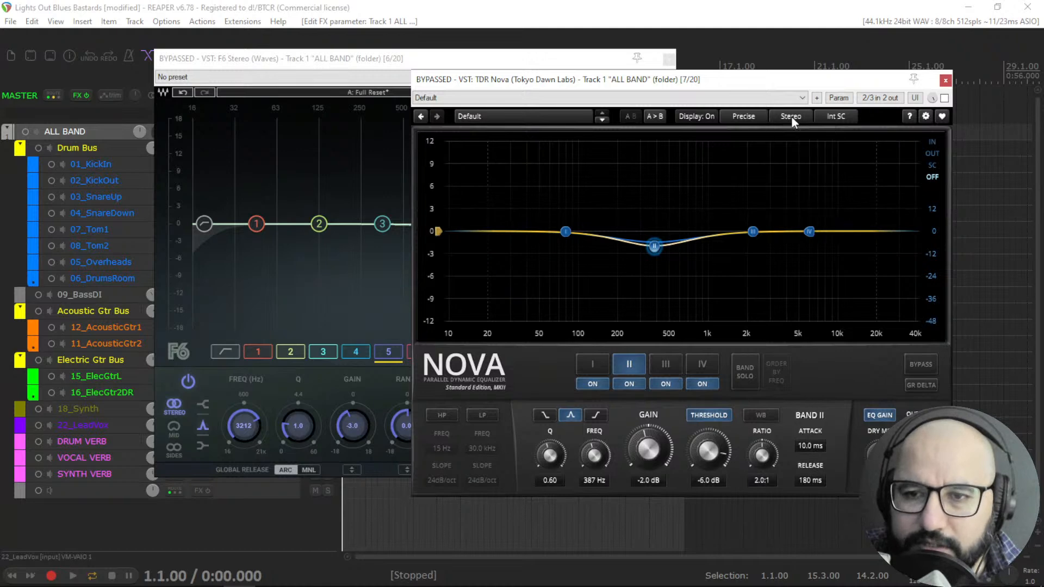
pyautogui.click(791, 117)
pyautogui.click(792, 117)
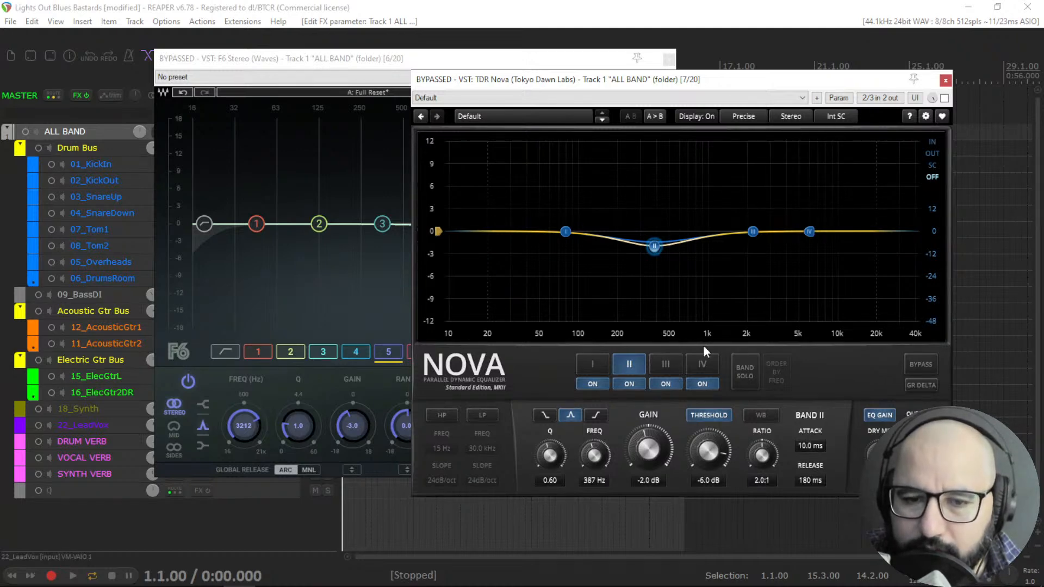
# Try Nova's high-pass and low-pass filters and band II's low-shelf, bell and high-shelf shapes.
pyautogui.click(440, 416)
pyautogui.click(482, 419)
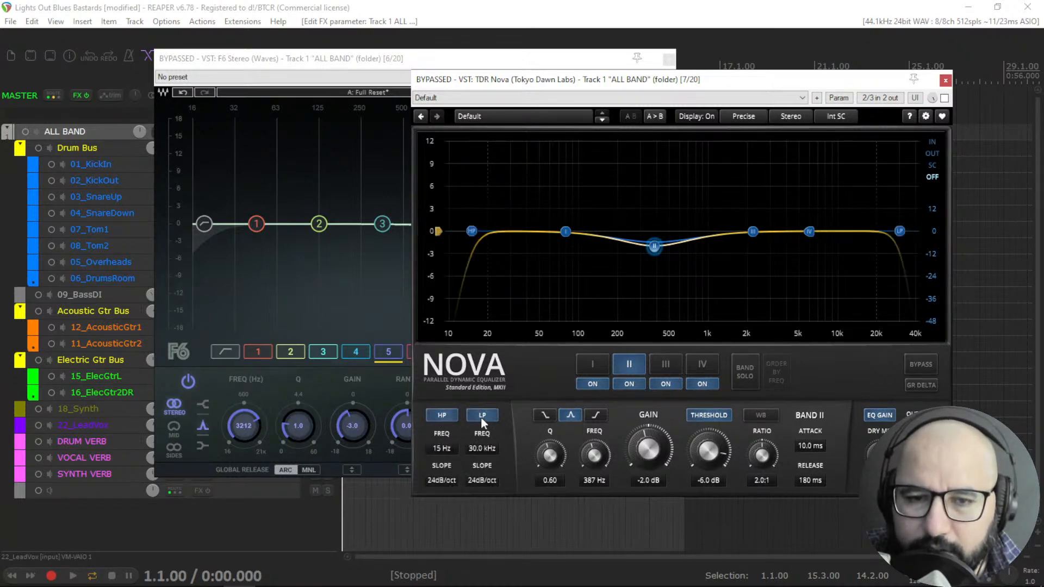
pyautogui.click(546, 416)
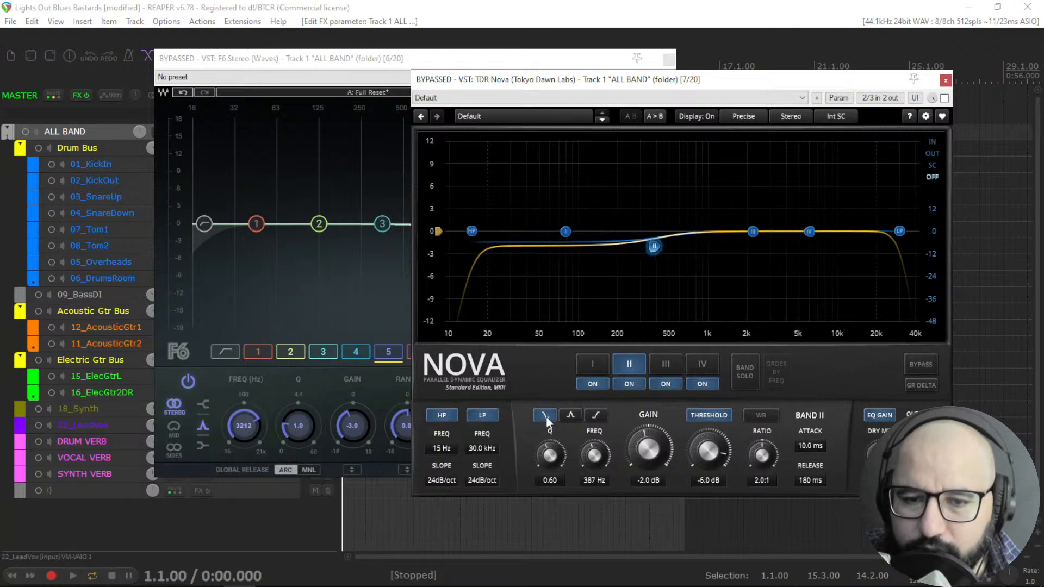
pyautogui.moveTo(643, 253); pyautogui.dragTo(617, 213)
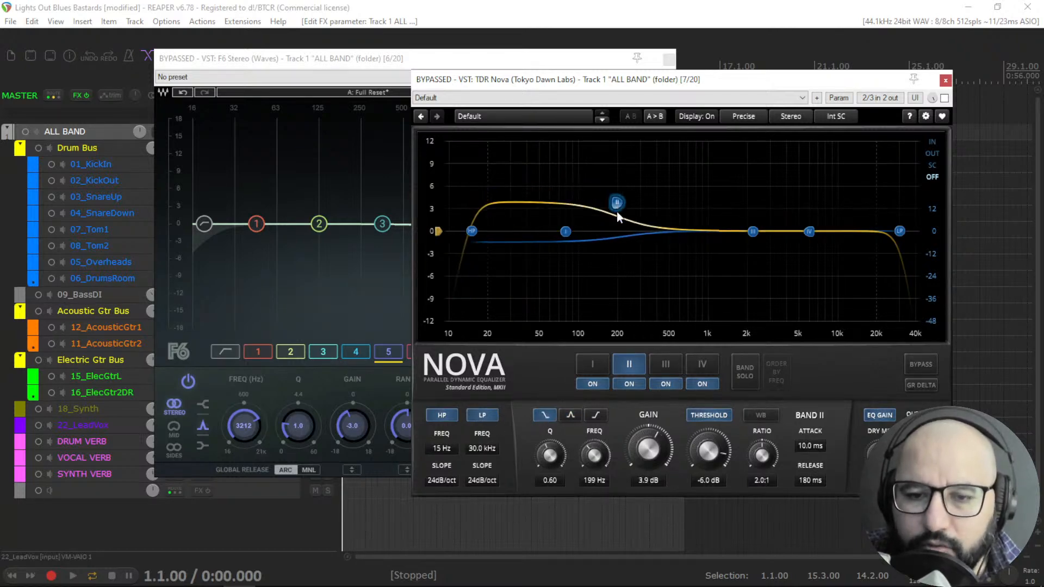
pyautogui.click(571, 416)
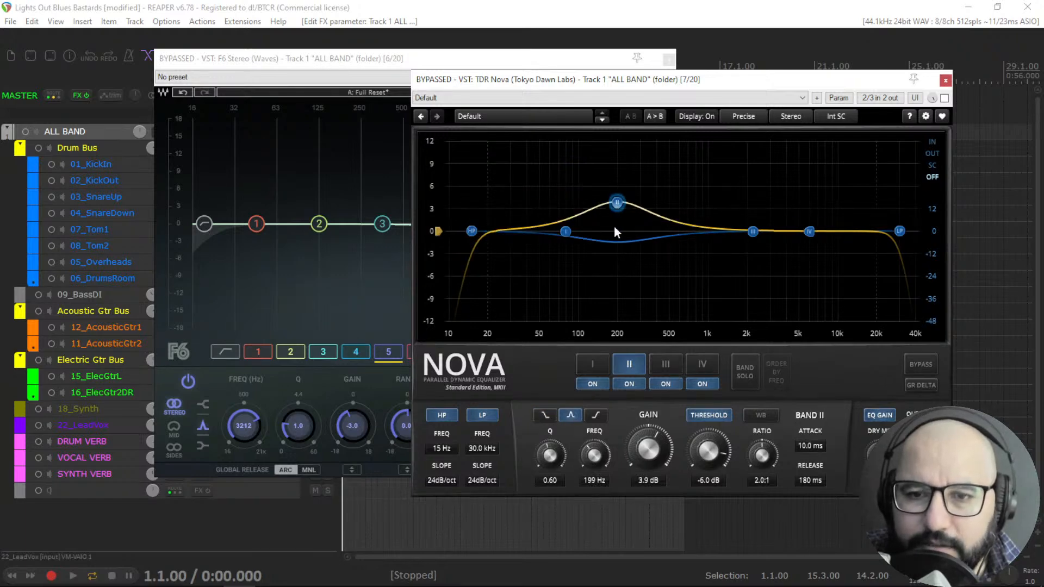
pyautogui.click(594, 415)
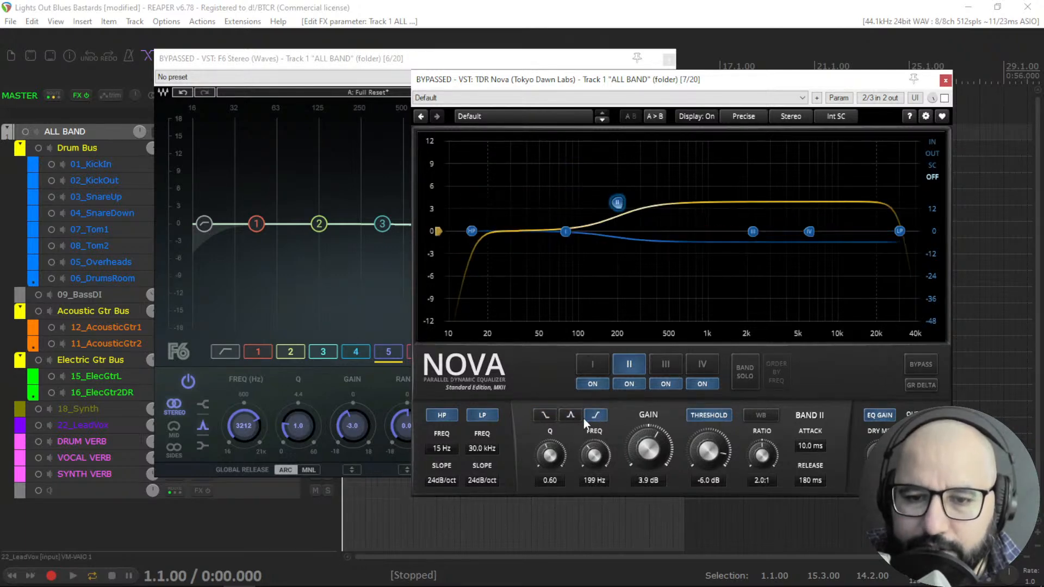
pyautogui.click(571, 416)
# Reset Nova band II to a flat bell near 190 Hz with 0.0 dB gain and 0.0 dB threshold.
pyautogui.moveTo(619, 208); pyautogui.dragTo(615, 240)
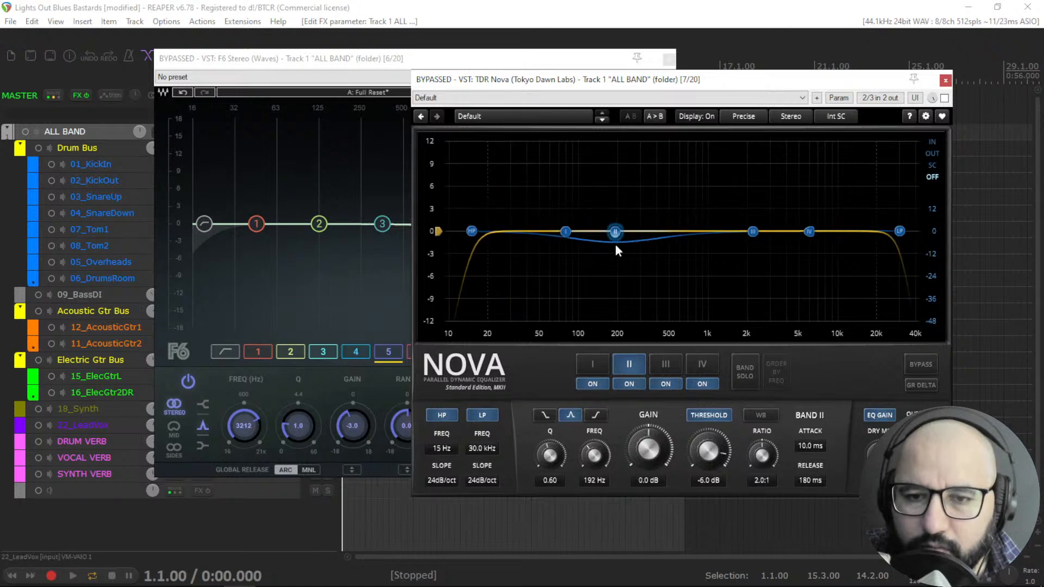
pyautogui.doubleClick(654, 459)
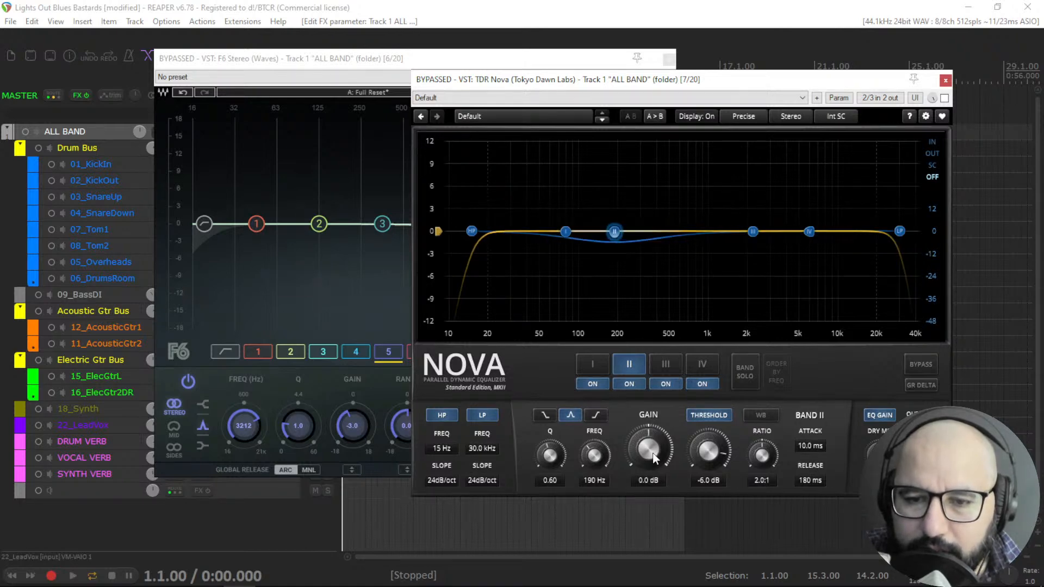
pyautogui.doubleClick(705, 453)
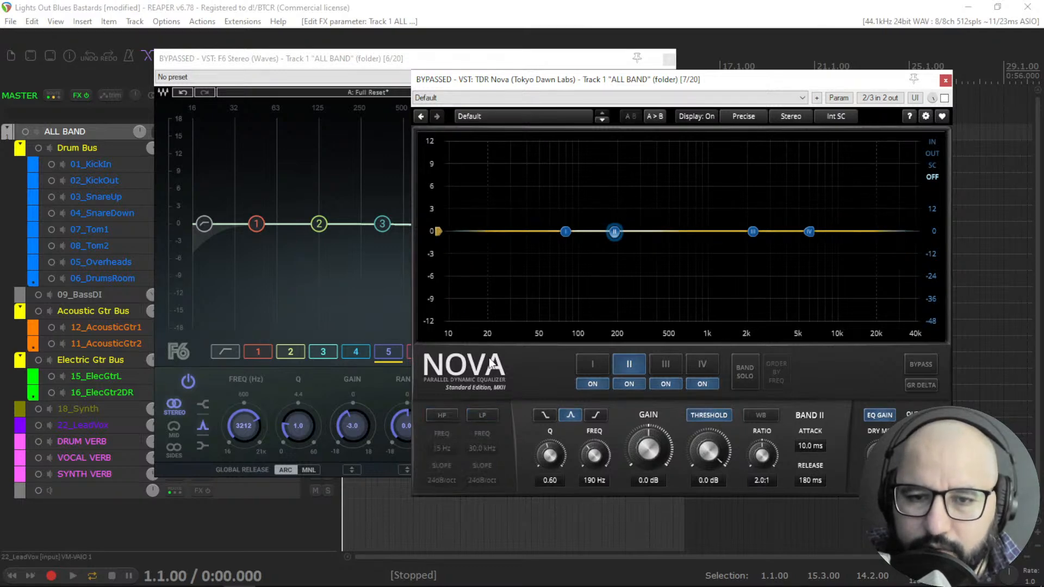
# Bring the F6 window forward, reposition it, start playback and take F6 out of bypass.
pyautogui.click(372, 61)
pyautogui.doubleClick(517, 241)
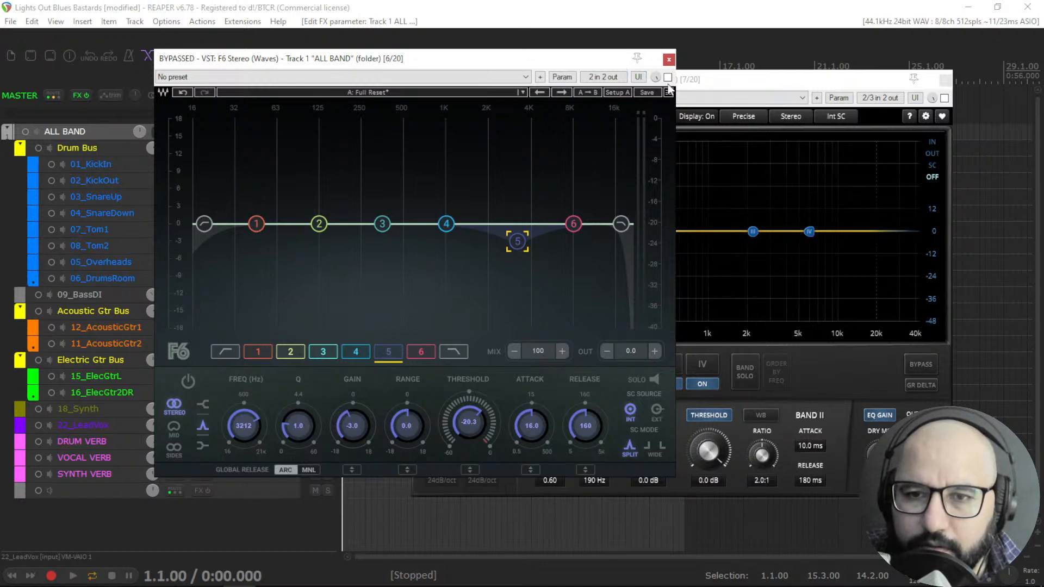
pyautogui.moveTo(456, 61); pyautogui.dragTo(498, 59)
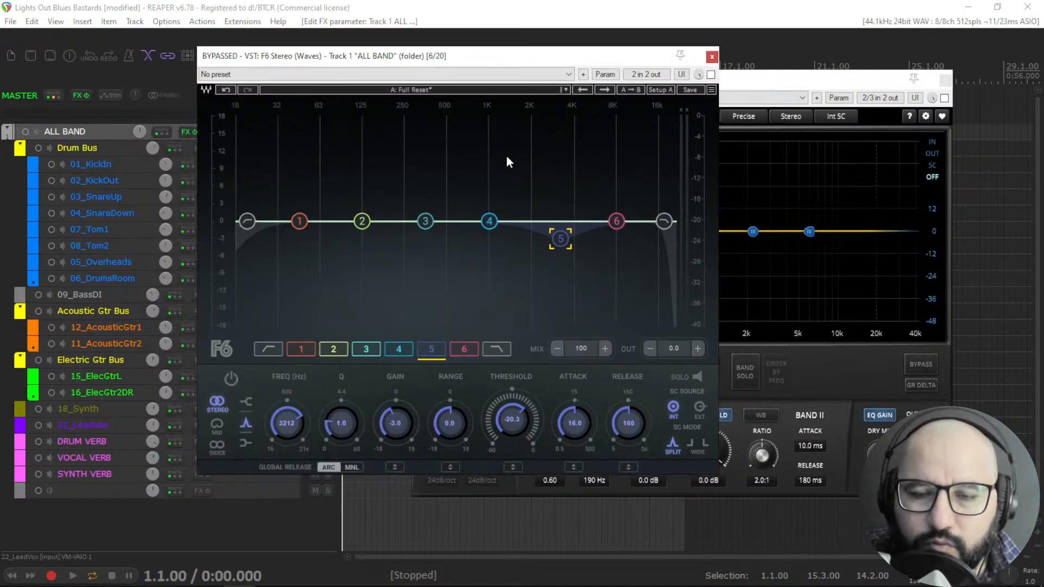
pyautogui.press('space')
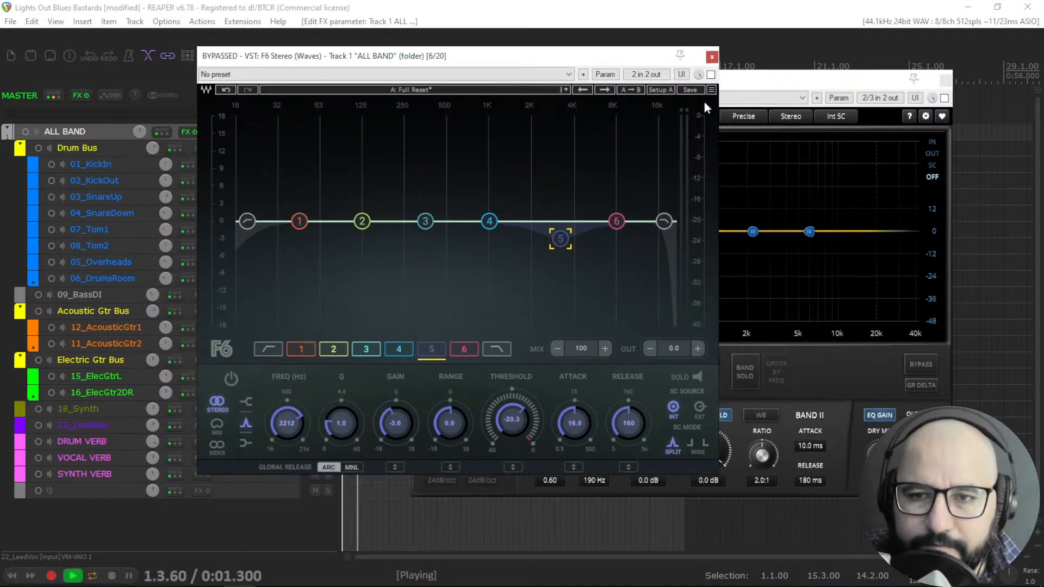
pyautogui.click(711, 75)
# Move F6 band 5 to about 4273 Hz at -4.0 dB and set its attack to 16.0 ms while listening.
pyautogui.moveTo(570, 245)
pyautogui.mouseDown()
pyautogui.moveTo(560, 136)
pyautogui.moveTo(583, 140)
pyautogui.moveTo(579, 241)
pyautogui.mouseUp()
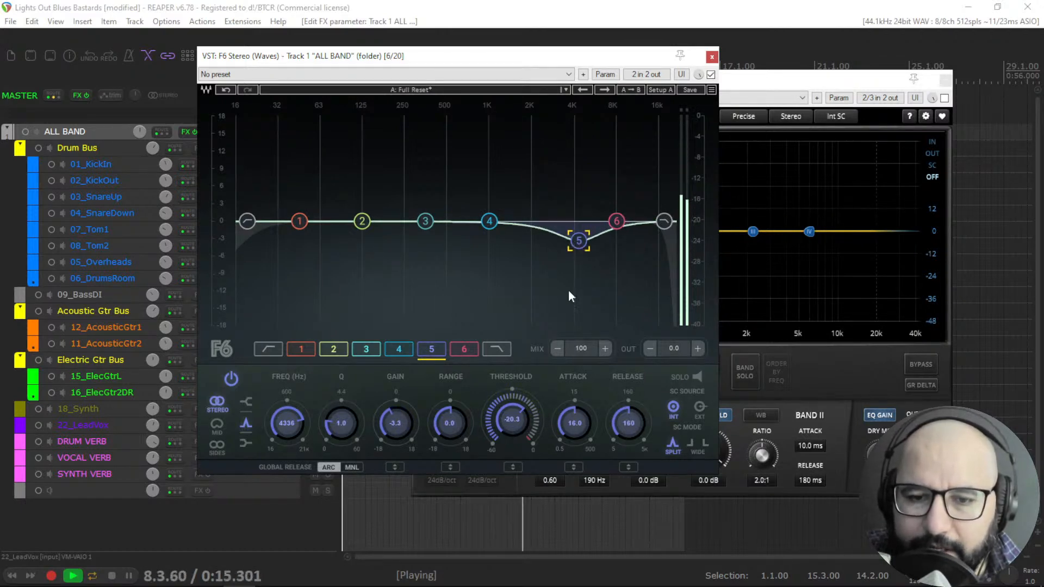
pyautogui.moveTo(567, 426)
pyautogui.mouseDown()
pyautogui.moveTo(566, 397)
pyautogui.moveTo(567, 413)
pyautogui.mouseUp()
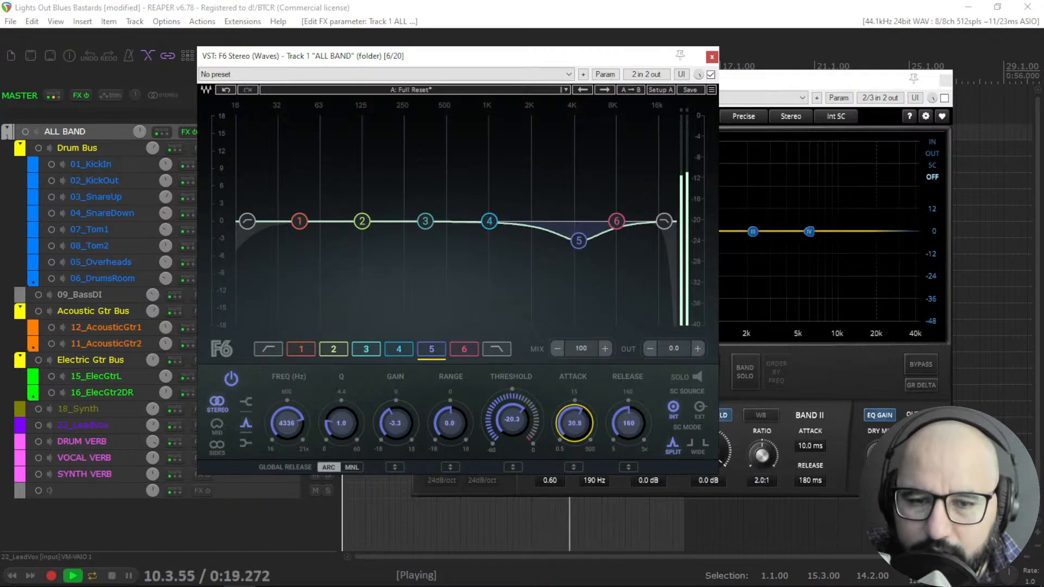
pyautogui.press('space')
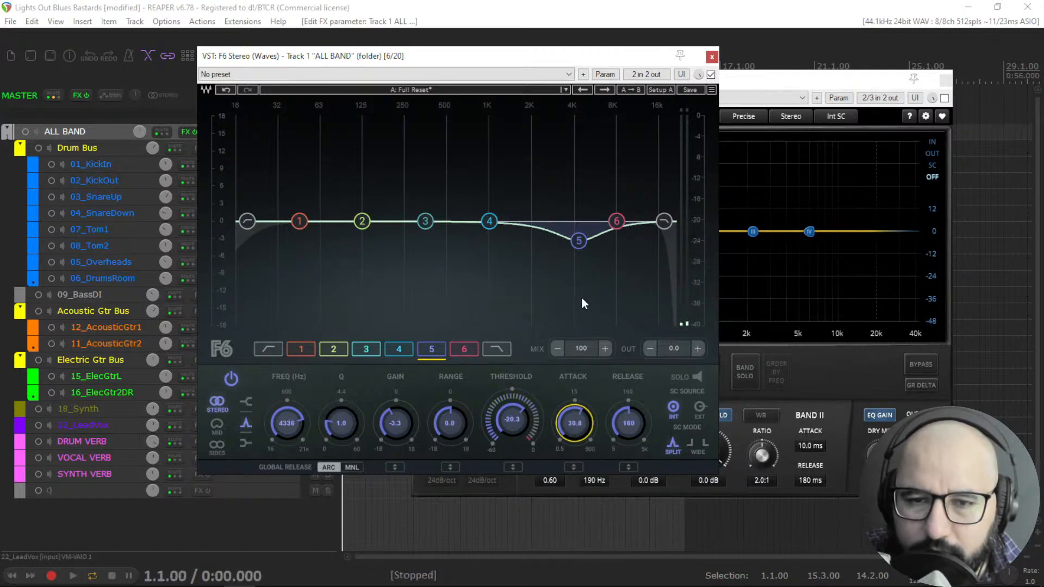
pyautogui.moveTo(579, 243); pyautogui.dragTo(578, 248)
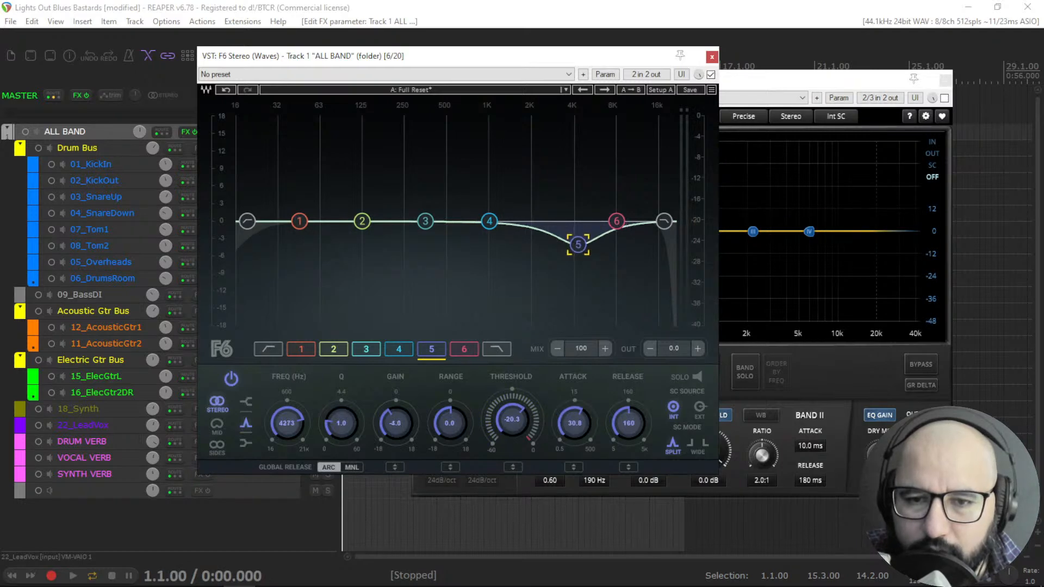
pyautogui.click(577, 424)
pyautogui.press('space')
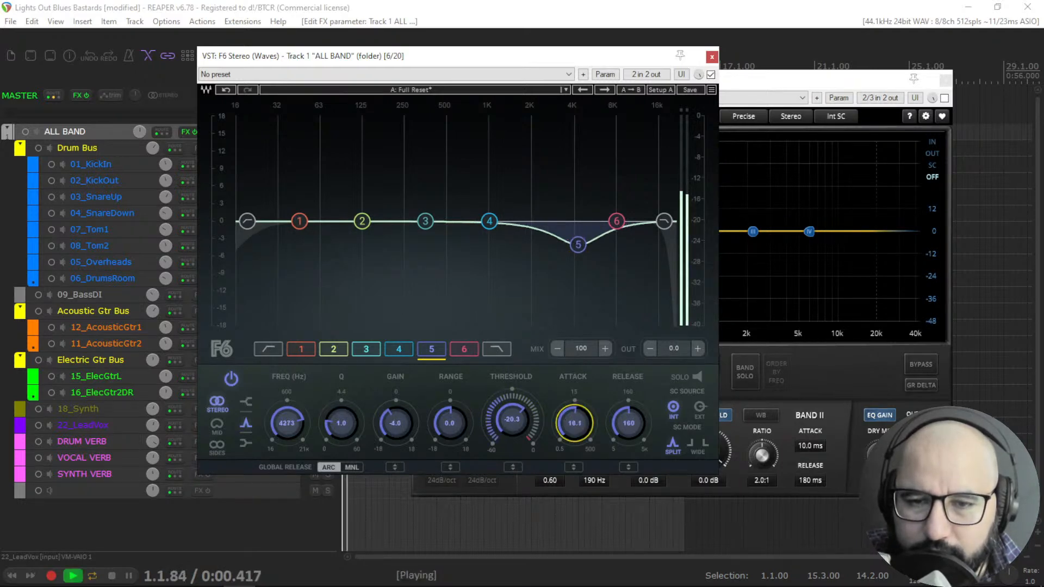
pyautogui.moveTo(575, 424); pyautogui.dragTo(575, 402)
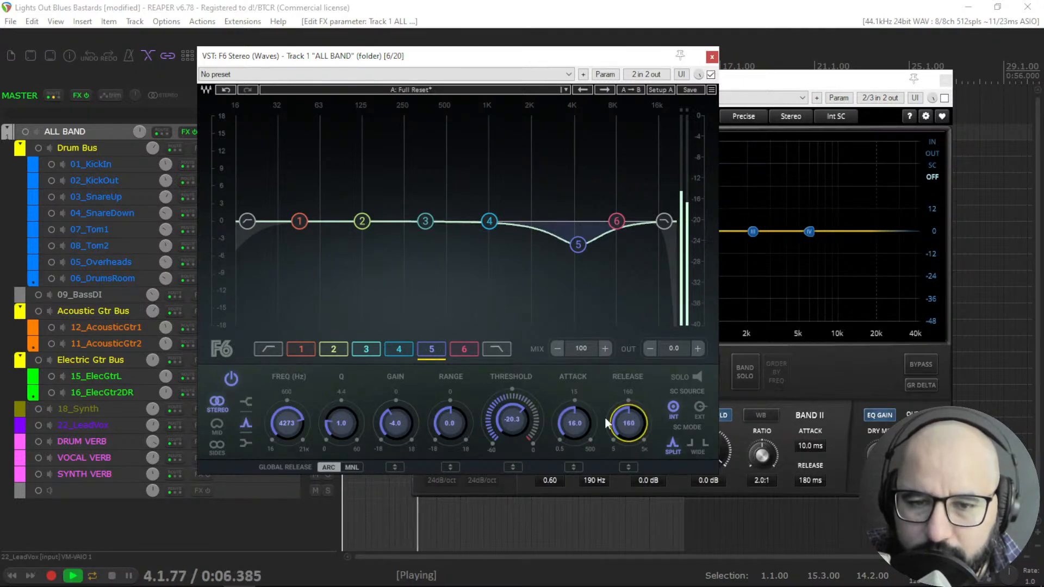
# Adjust F6 band 5's threshold to -3.0 dB, attack to 2.1 and release to about 72 during playback.
pyautogui.moveTo(526, 422); pyautogui.dragTo(526, 443)
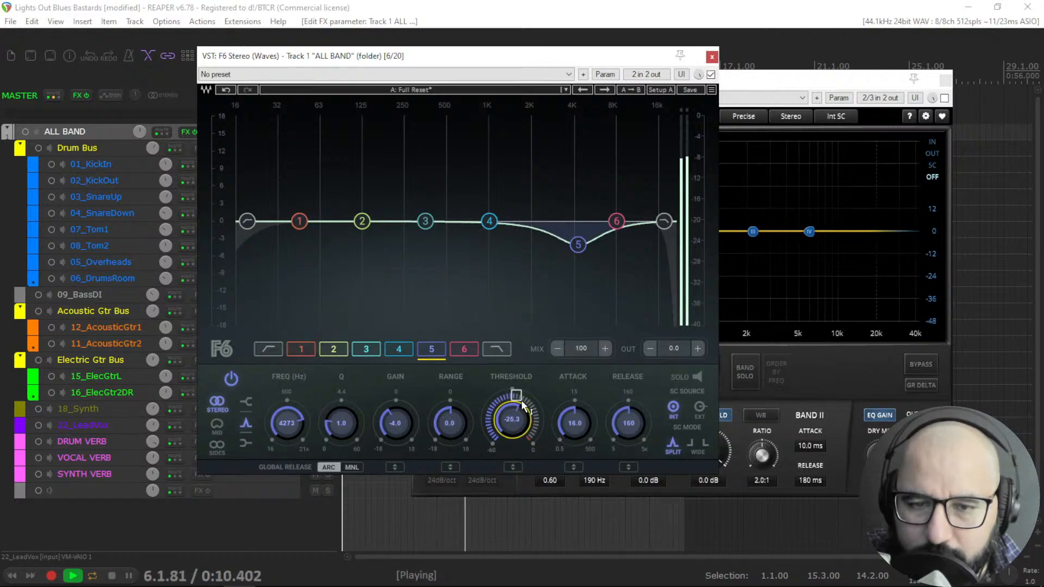
pyautogui.moveTo(522, 406); pyautogui.dragTo(522, 396)
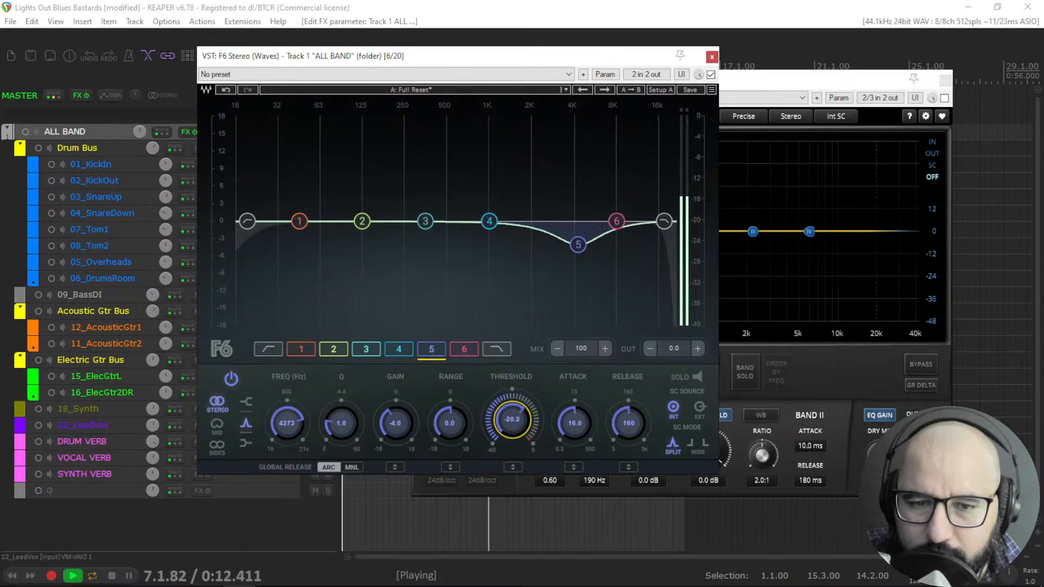
pyautogui.press('space')
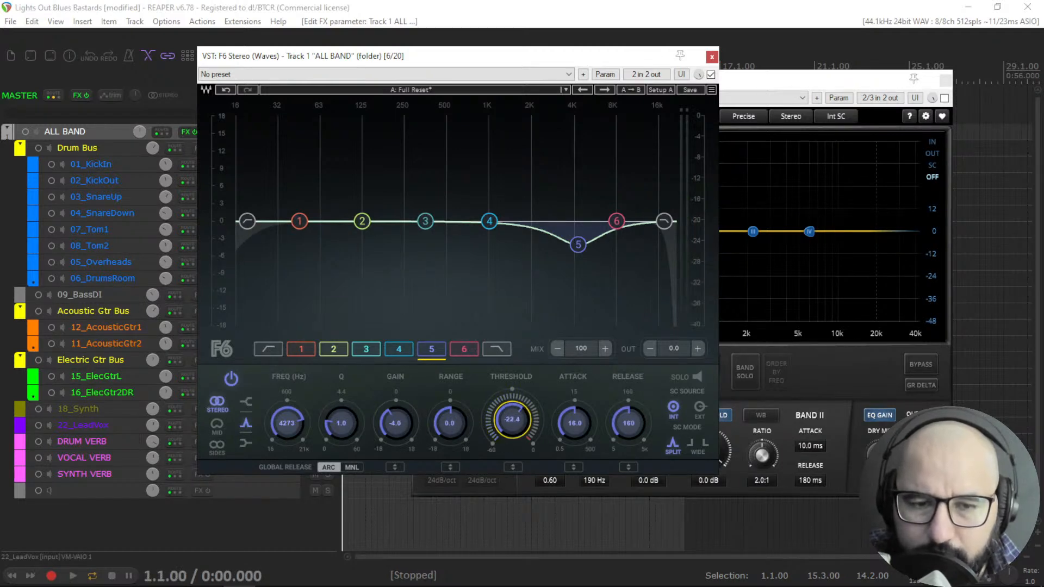
pyautogui.press('space')
pyautogui.moveTo(504, 412); pyautogui.dragTo(633, 429)
pyautogui.press('space')
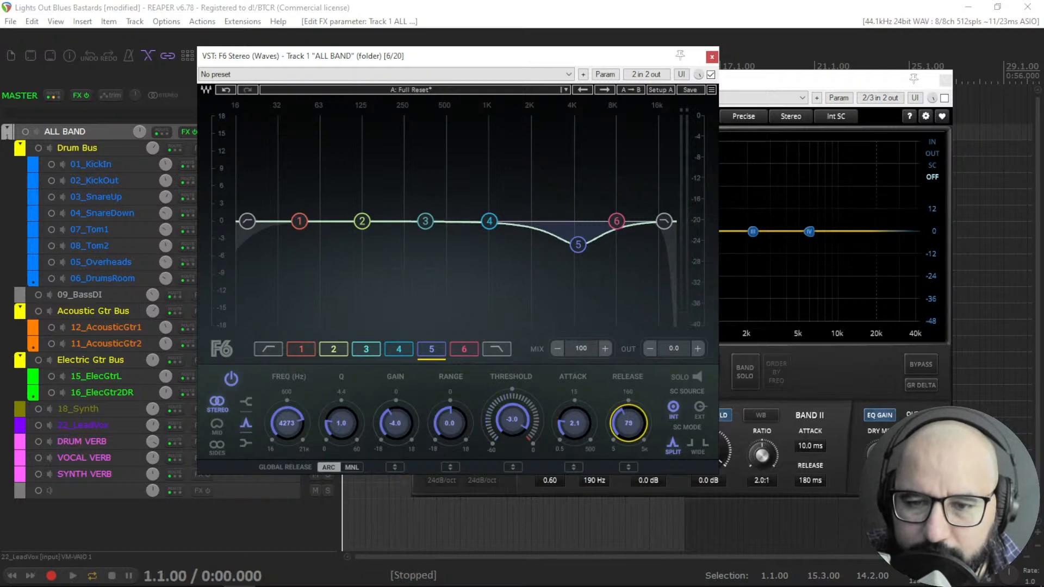
pyautogui.press('space')
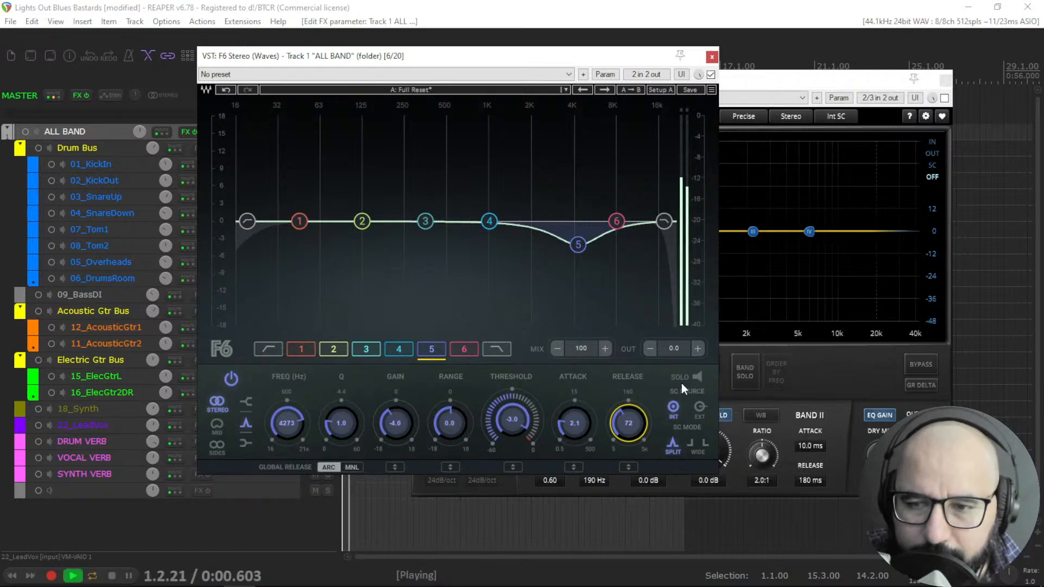
pyautogui.press('space')
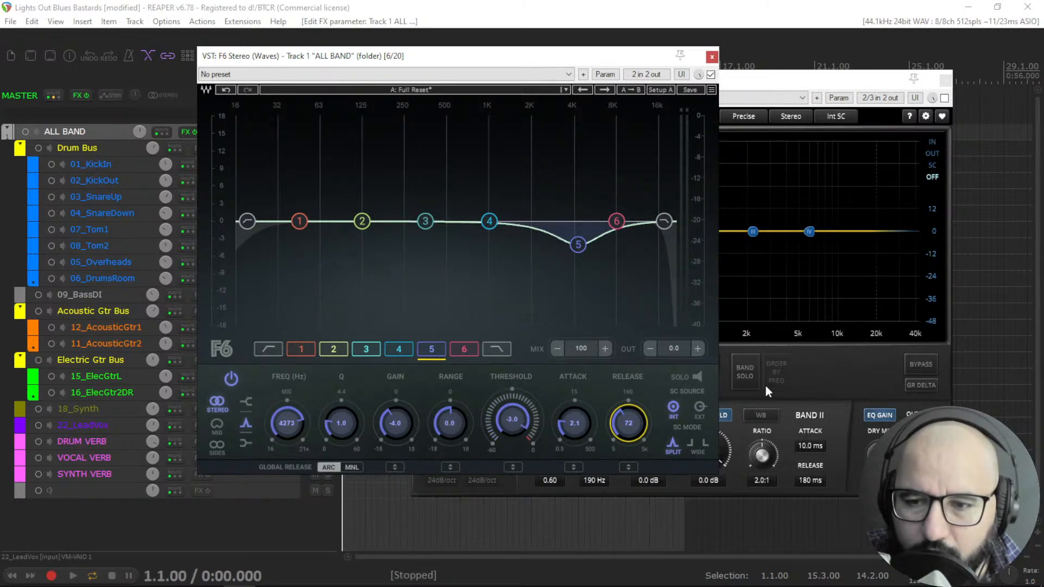
# Audition F6 band 5 and Nova band II in solo, and toggle Nova's bypass on and off.
pyautogui.click(697, 377)
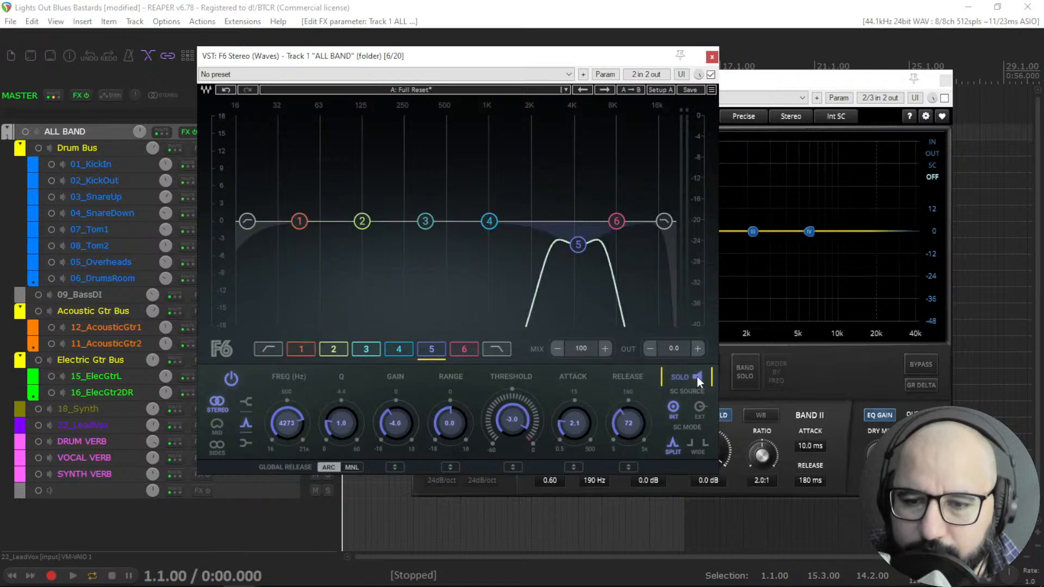
pyautogui.click(698, 377)
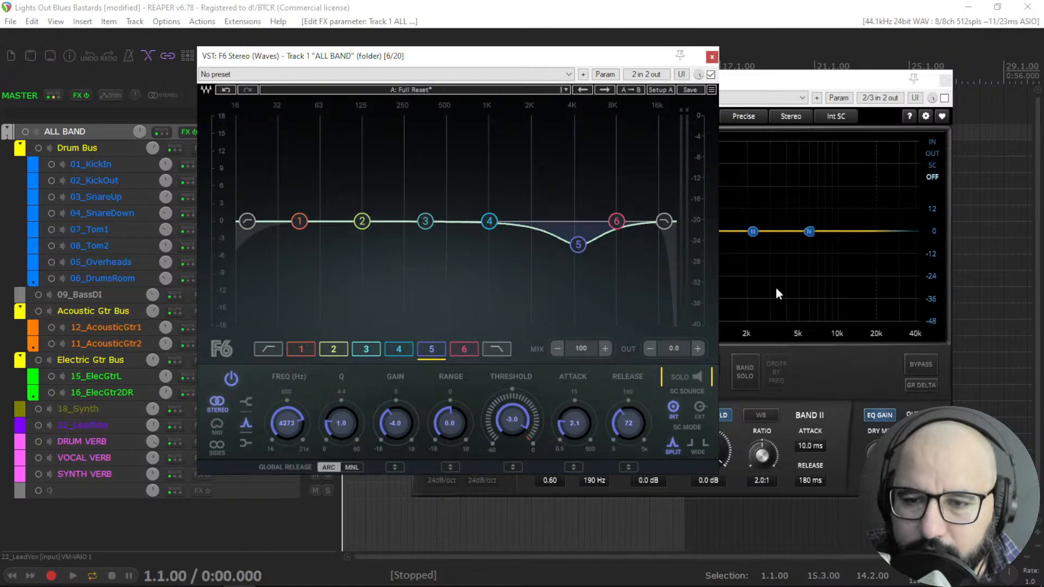
pyautogui.click(766, 80)
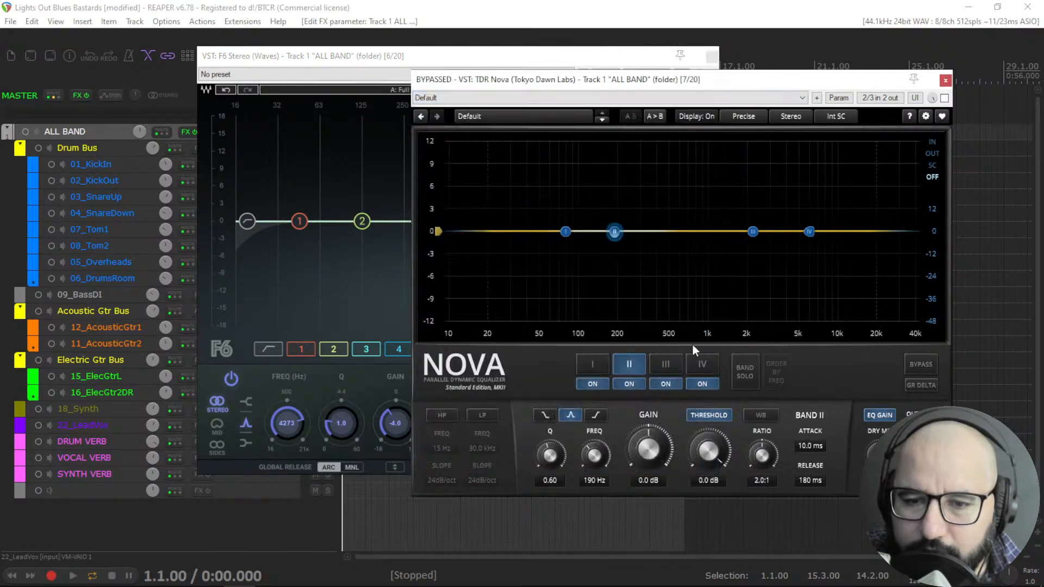
pyautogui.click(748, 371)
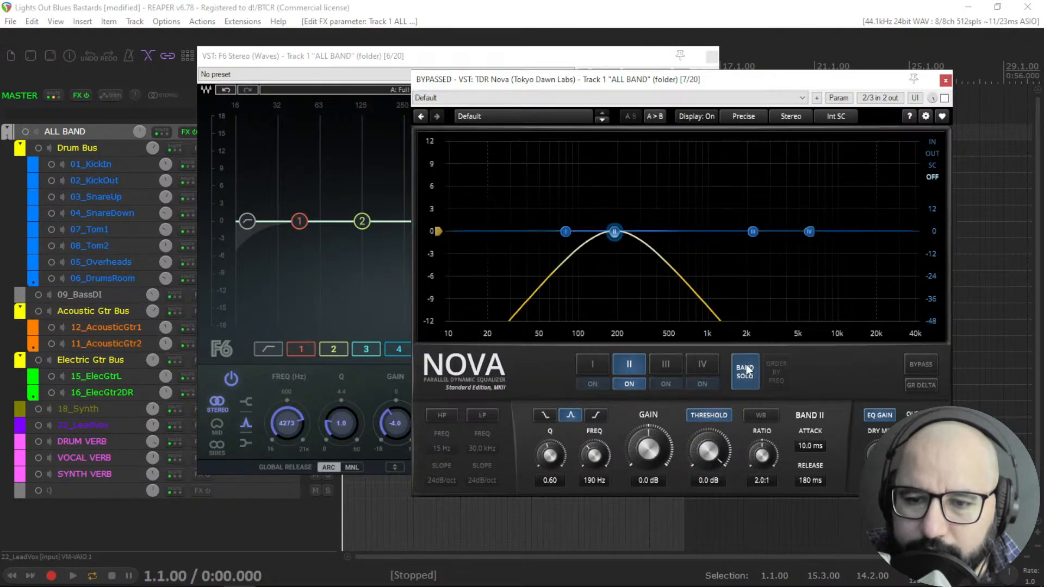
pyautogui.click(757, 373)
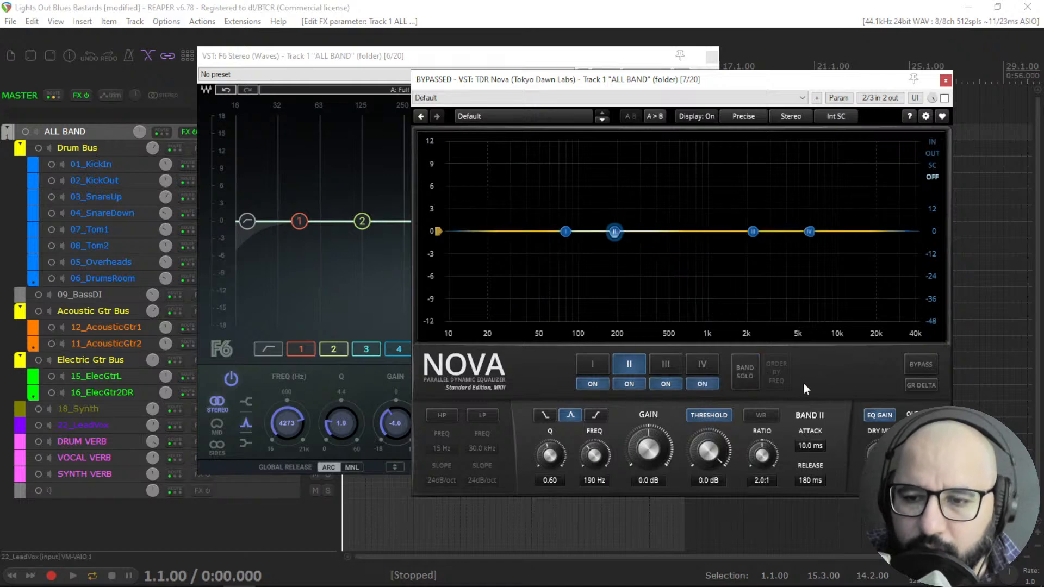
pyautogui.click(917, 388)
pyautogui.click(918, 387)
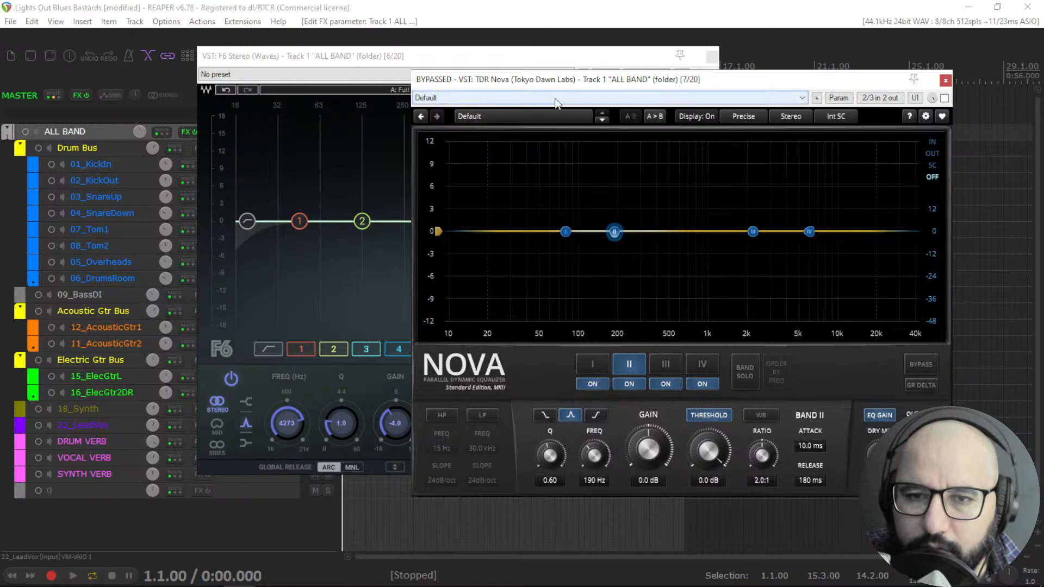
# Boost F6 band 5 to +6.0 dB near 4231 Hz and set its threshold to about -23.9 dB while playing.
pyautogui.click(436, 53)
pyautogui.click(702, 380)
pyautogui.click(702, 379)
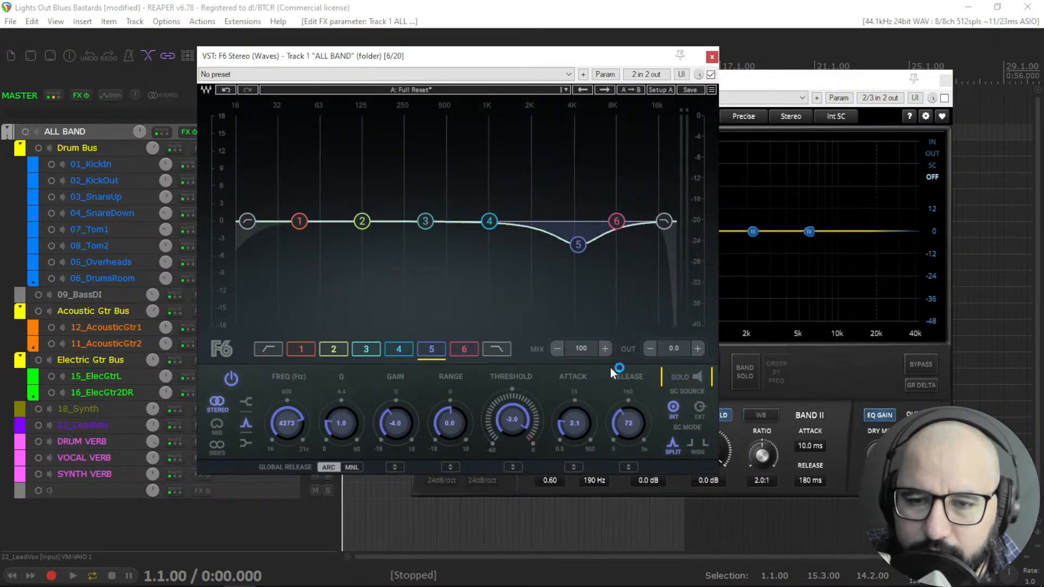
pyautogui.press('space')
pyautogui.moveTo(578, 244); pyautogui.dragTo(576, 186)
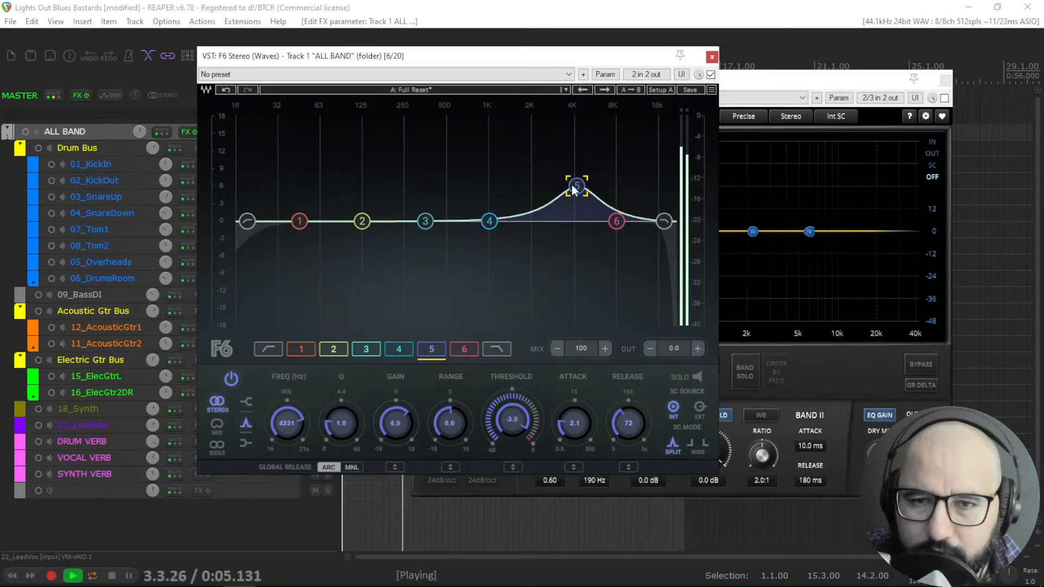
pyautogui.moveTo(510, 406)
pyautogui.mouseDown()
pyautogui.moveTo(510, 446)
pyautogui.moveTo(490, 417)
pyautogui.moveTo(498, 352)
pyautogui.mouseUp()
pyautogui.moveTo(533, 405); pyautogui.dragTo(535, 436)
pyautogui.moveTo(520, 427)
pyautogui.mouseDown()
pyautogui.moveTo(520, 389)
pyautogui.moveTo(520, 406)
pyautogui.mouseUp()
pyautogui.press('space')
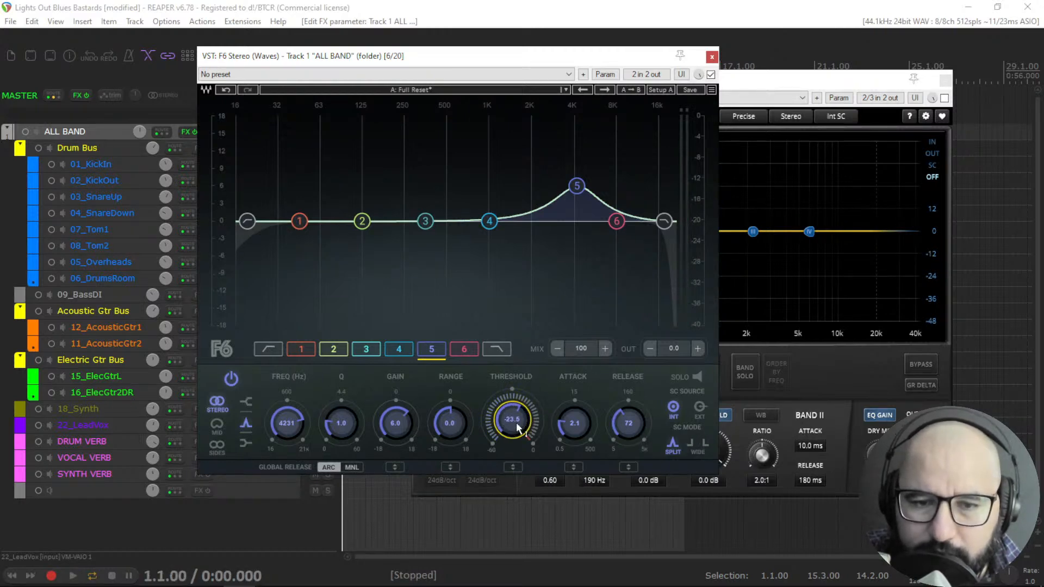
# Pull F6 band 5 down to about -3.9 dB near 3527 Hz during playback, bypass F6 and bring Nova forward.
pyautogui.press('space')
pyautogui.moveTo(576, 186); pyautogui.dragTo(566, 244)
pyautogui.press('space')
pyautogui.click(711, 74)
pyautogui.click(769, 91)
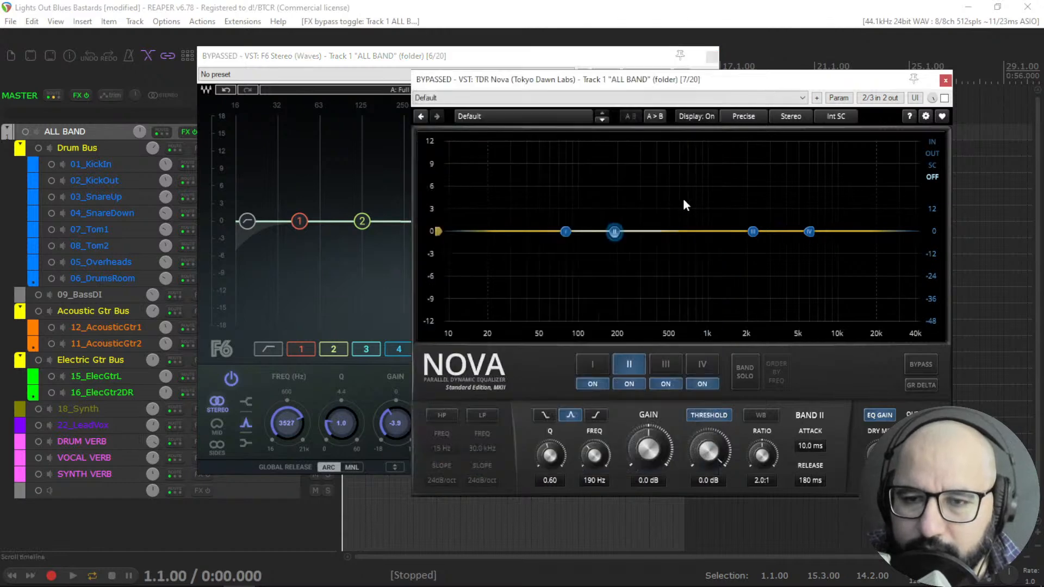
# Move Nova band III to about 4.1 kHz at -2.3 dB while playing and switch Nova out of bypass.
pyautogui.press('space')
pyautogui.moveTo(753, 233); pyautogui.dragTo(786, 250)
pyautogui.click(944, 99)
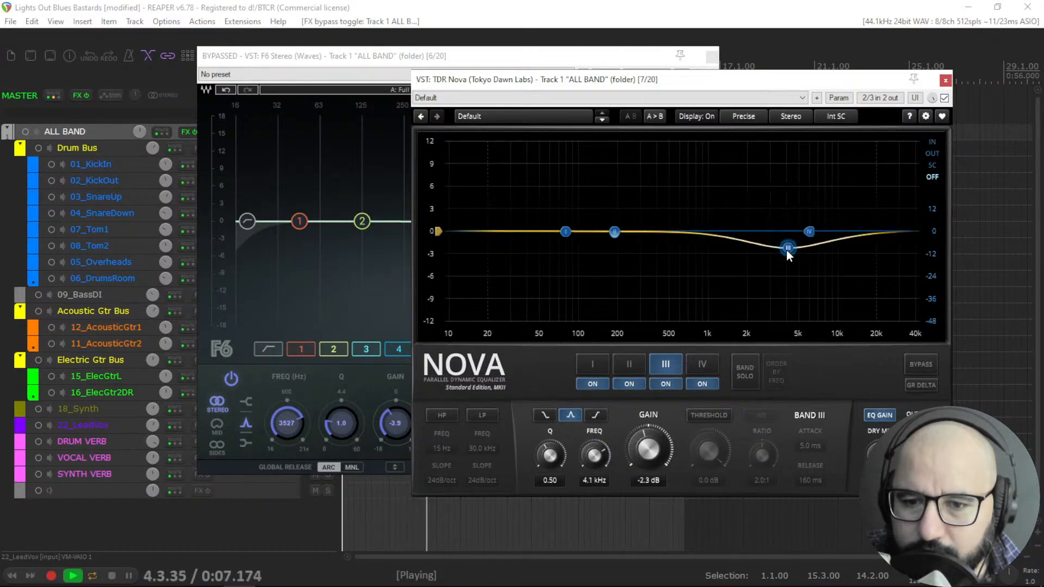
# Make Nova band III dynamic with threshold about -14.3 dB, ratio 2.2:1 and release 76 ms during playback.
pyautogui.click(709, 415)
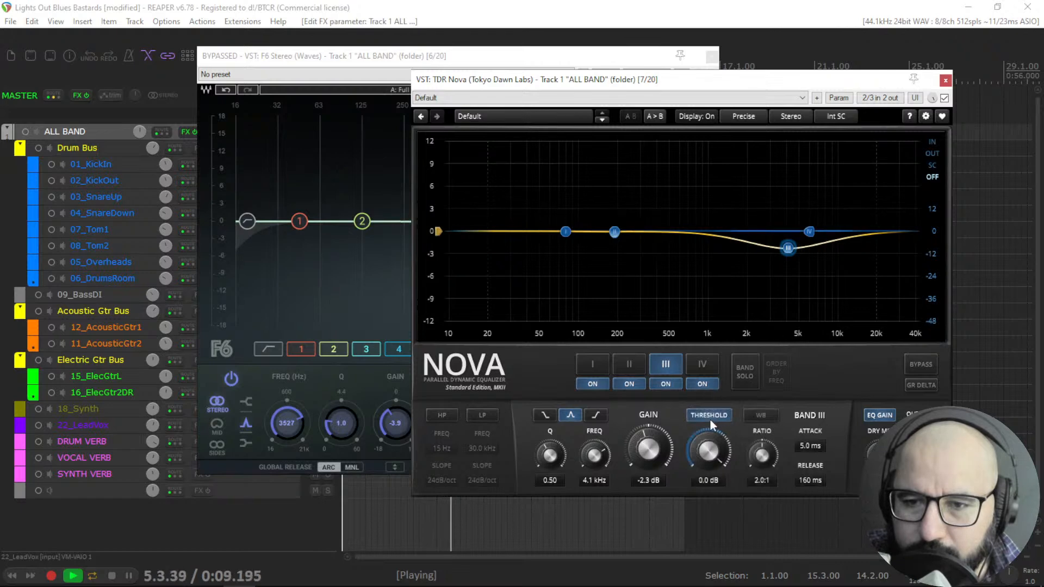
pyautogui.moveTo(709, 450); pyautogui.dragTo(765, 442)
pyautogui.moveTo(810, 481); pyautogui.dragTo(810, 499)
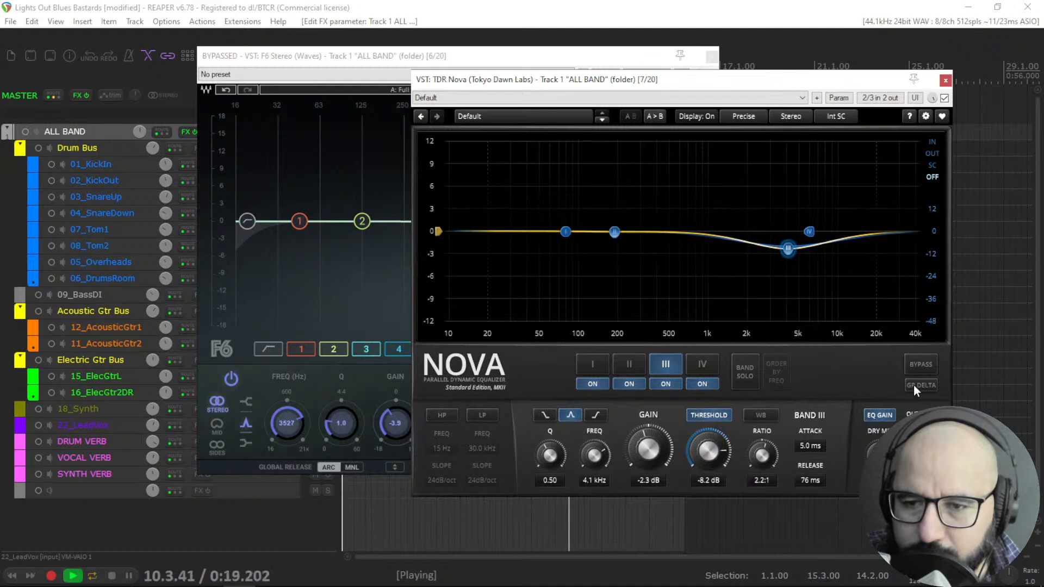
pyautogui.moveTo(714, 433); pyautogui.dragTo(707, 474)
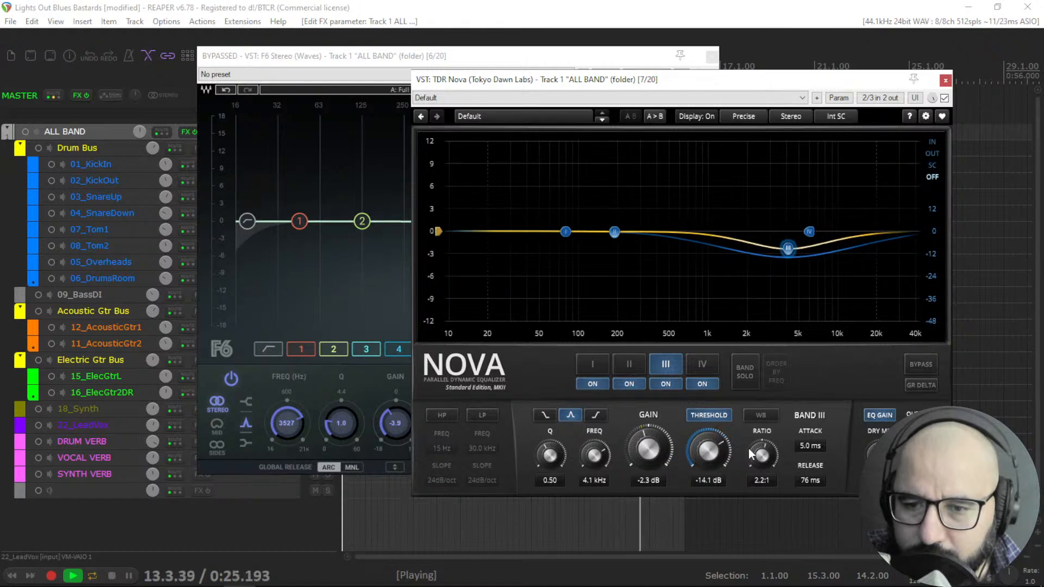
pyautogui.moveTo(716, 431); pyautogui.dragTo(716, 433)
pyautogui.press('space')
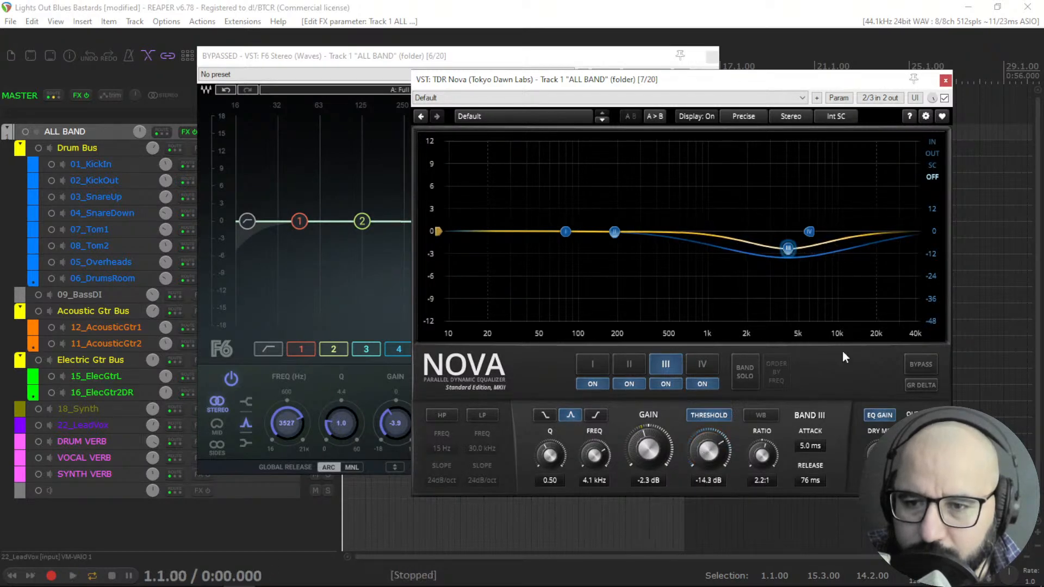
# Toggle Nova's GR Delta and bypass on and off during playback to audition band III, finishing with Nova bypassed.
pyautogui.click(919, 384)
pyautogui.press('space')
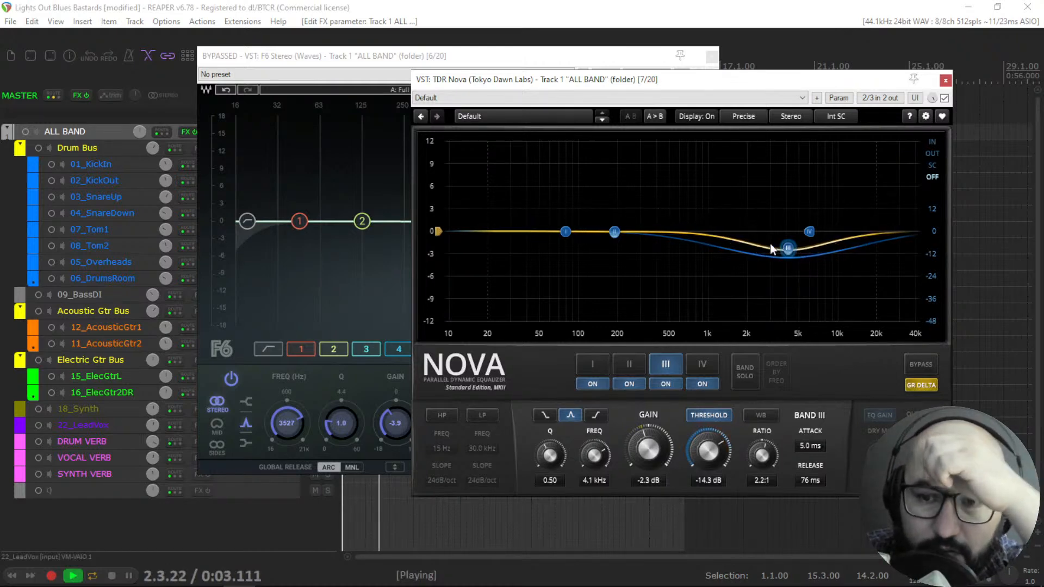
pyautogui.click(920, 384)
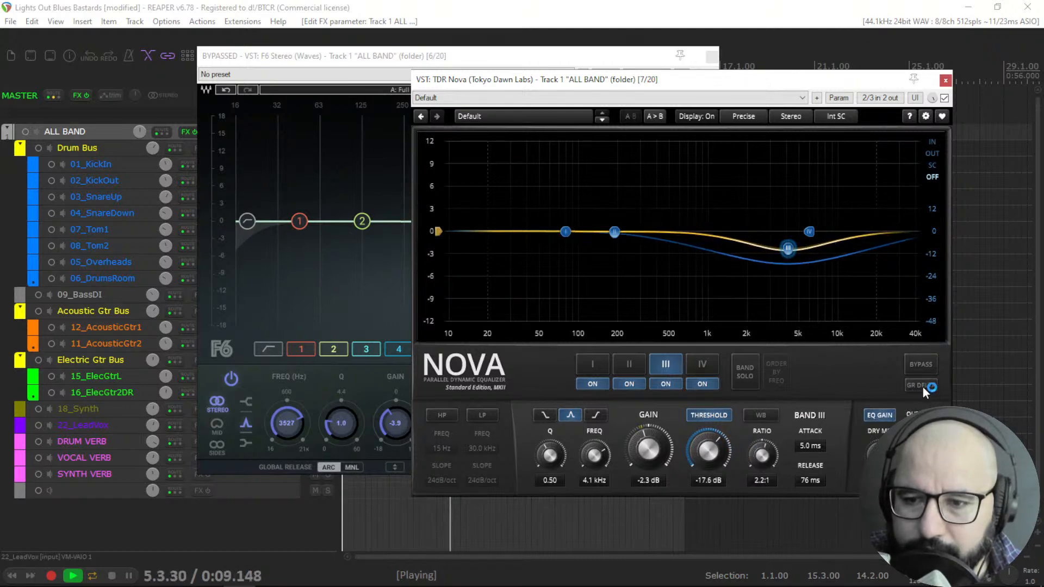
pyautogui.click(945, 98)
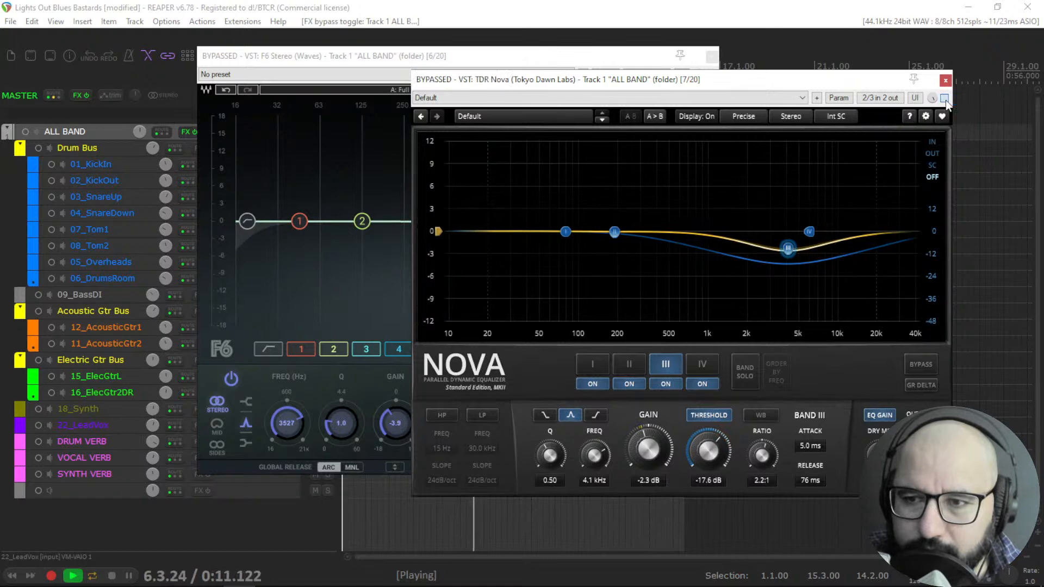
pyautogui.click(945, 98)
pyautogui.click(914, 387)
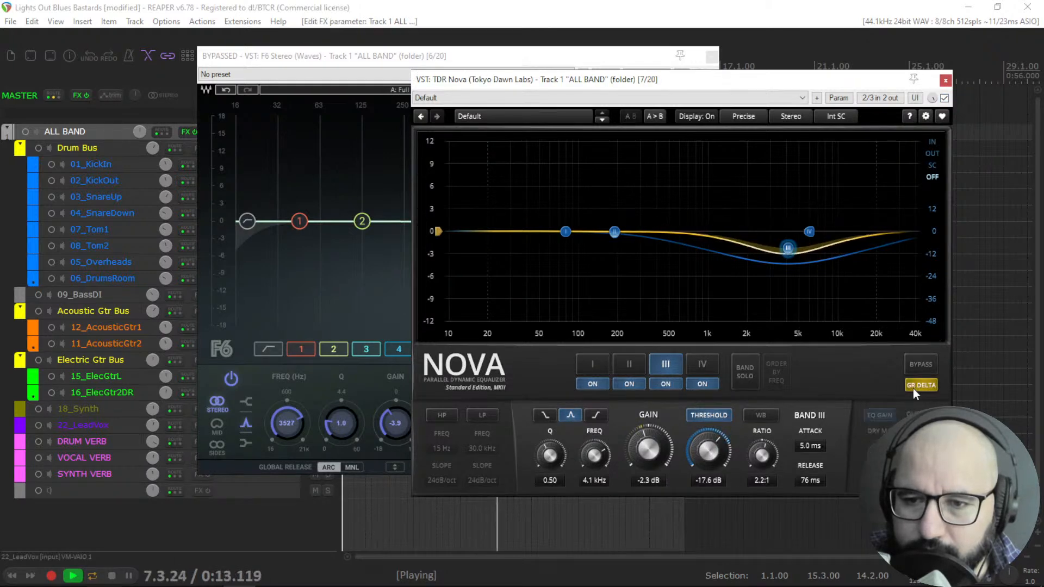
pyautogui.click(914, 387)
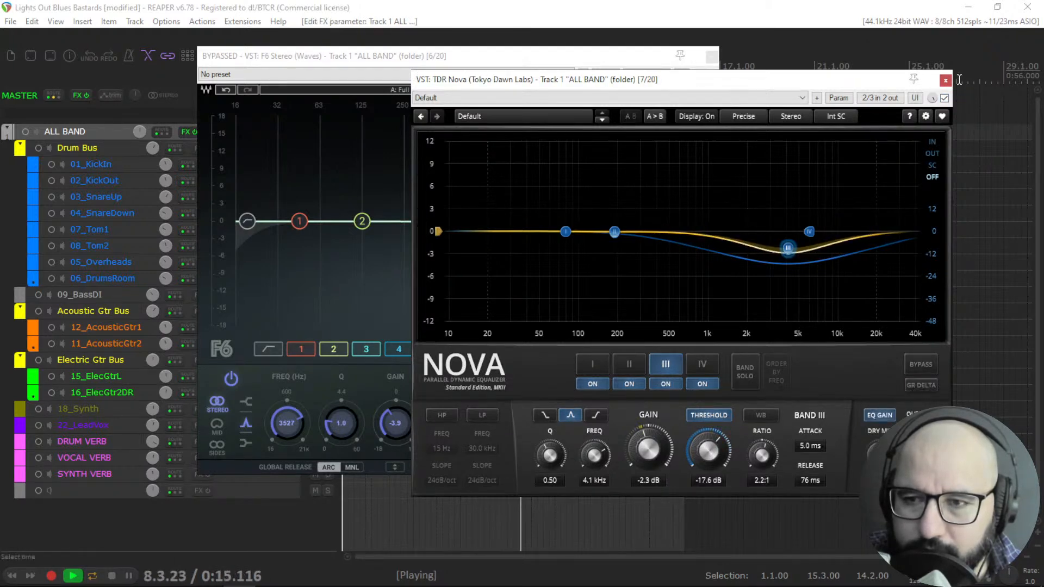
pyautogui.click(944, 98)
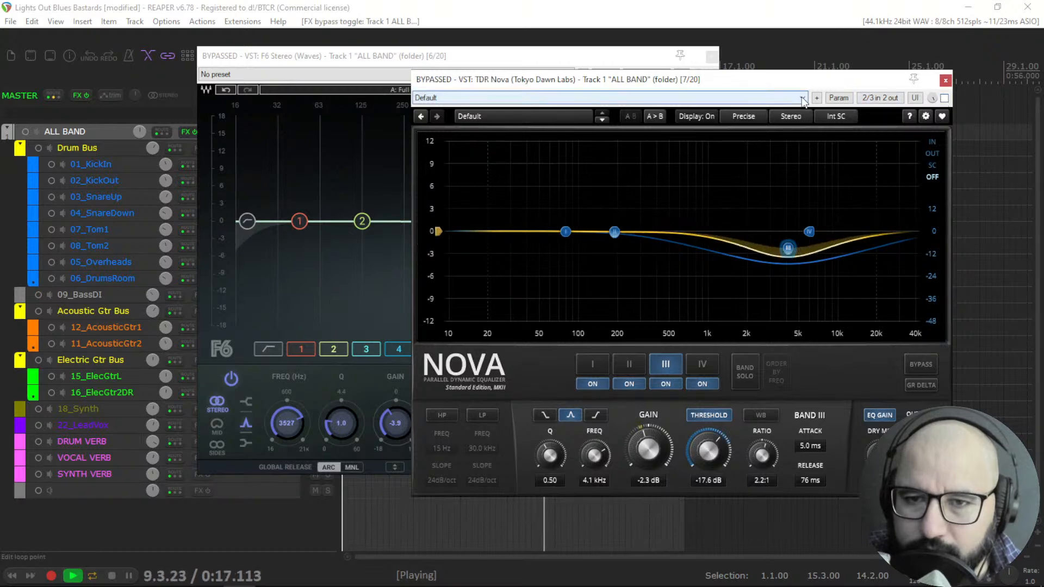
pyautogui.press('space')
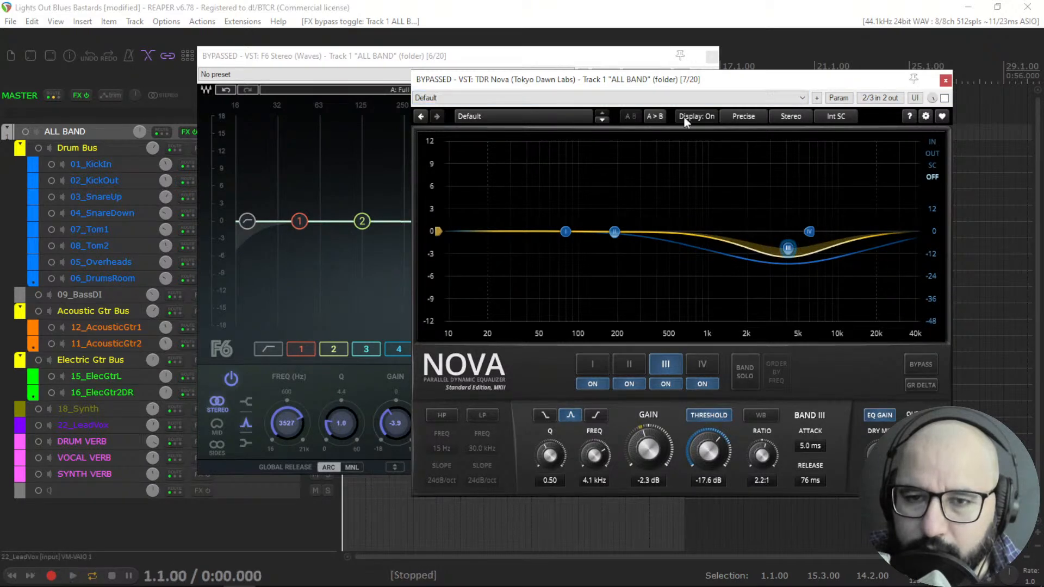
# Lower F6 band 5 to about -5.6 dB at 3353 Hz, set its threshold near -26.9 dB, and re-enable F6.
pyautogui.click(361, 58)
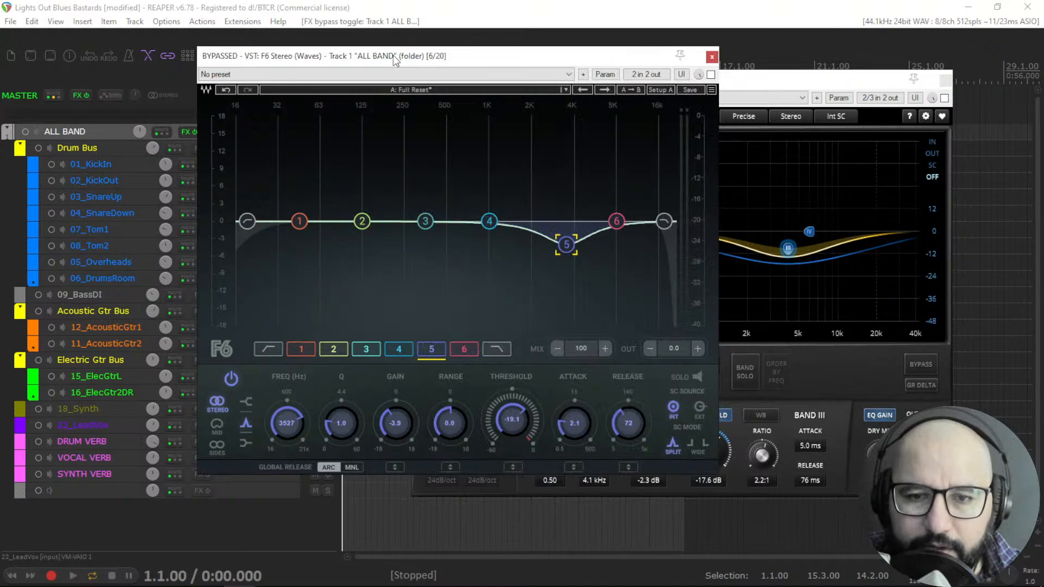
pyautogui.moveTo(571, 248); pyautogui.dragTo(567, 257)
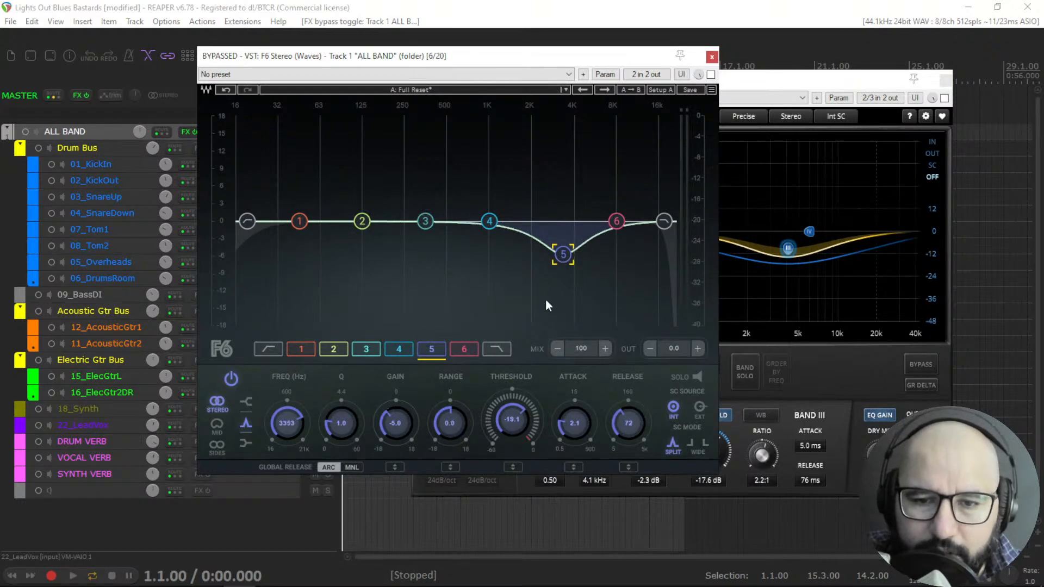
pyautogui.moveTo(512, 420); pyautogui.dragTo(511, 418)
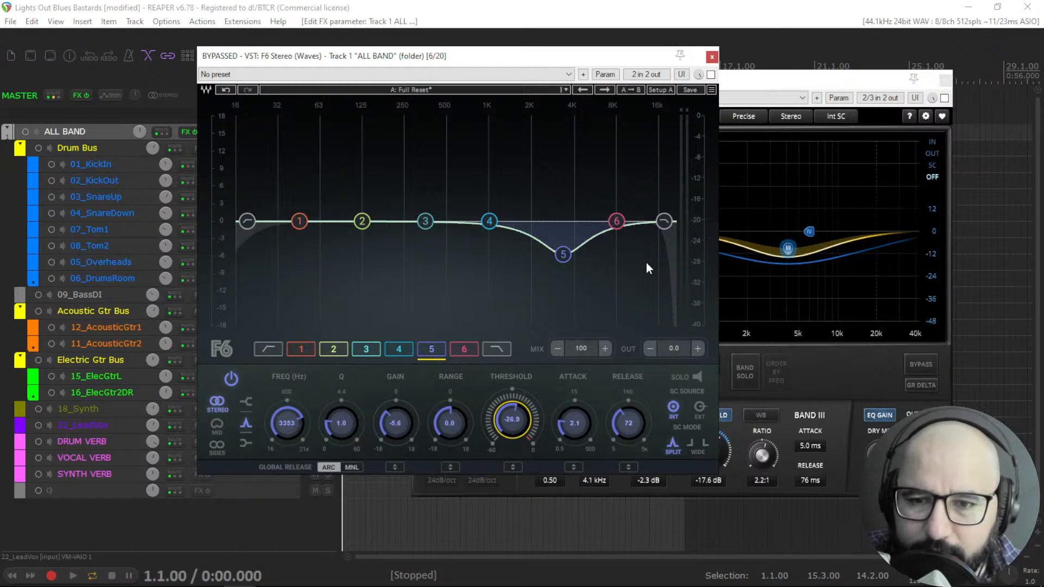
pyautogui.click(710, 74)
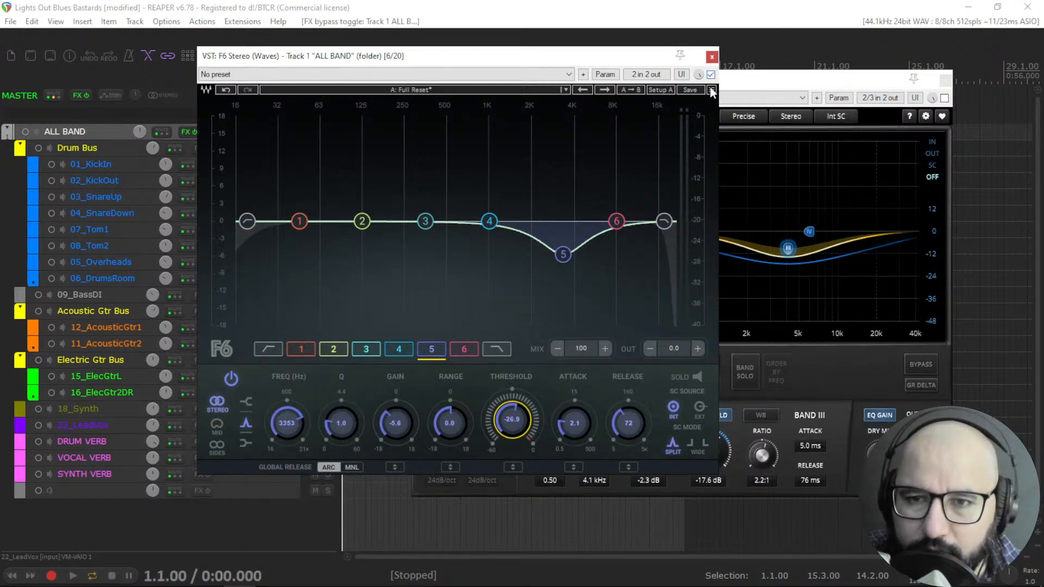
# Set F6 band 5's threshold to about -23.2 dB during playback, then bypass F6 and close its window.
pyautogui.press('space')
pyautogui.moveTo(512, 420); pyautogui.dragTo(516, 423)
pyautogui.press('space')
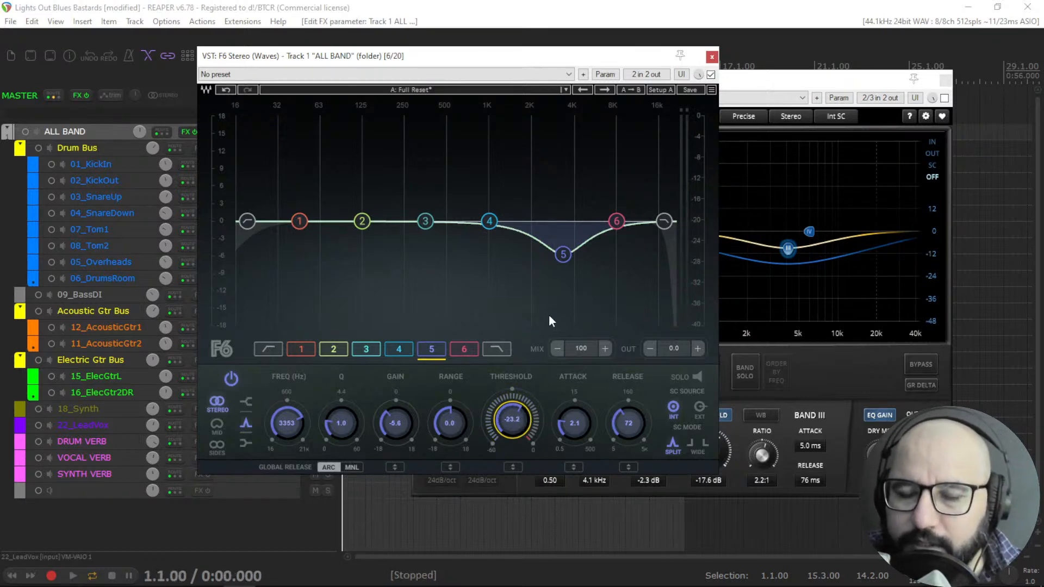
pyautogui.click(711, 74)
pyautogui.click(712, 57)
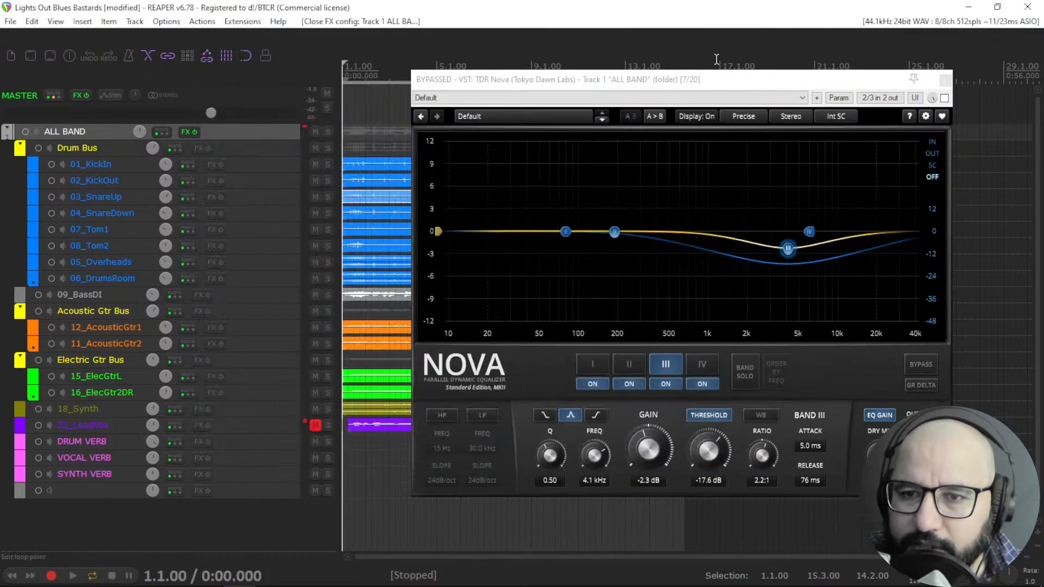
# Close Nova and add Waves LinEQ Broadband Stereo to the ALL BAND track's FX chain.
pyautogui.click(945, 81)
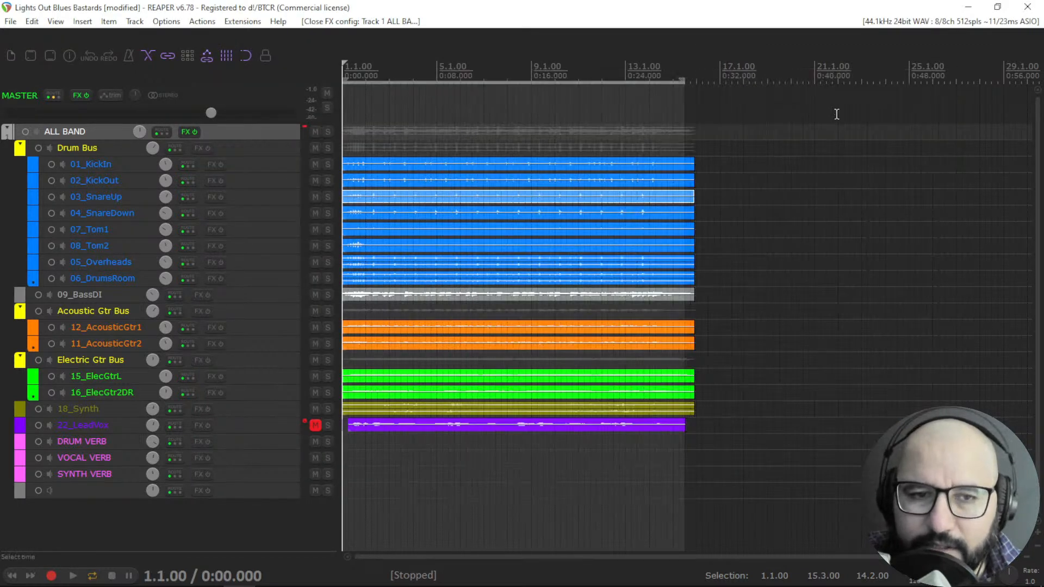
pyautogui.rightClick(181, 134)
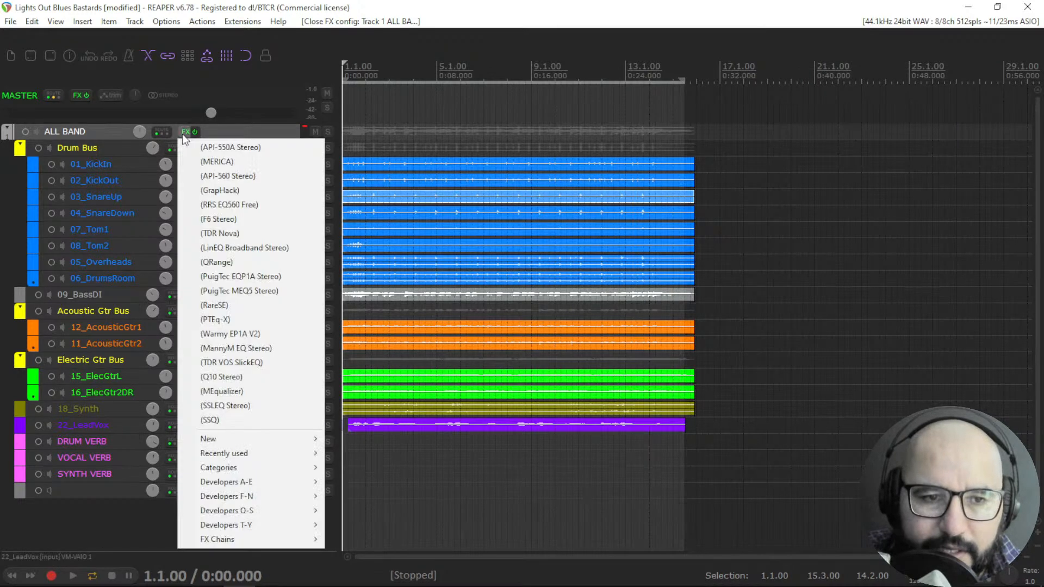
pyautogui.click(220, 246)
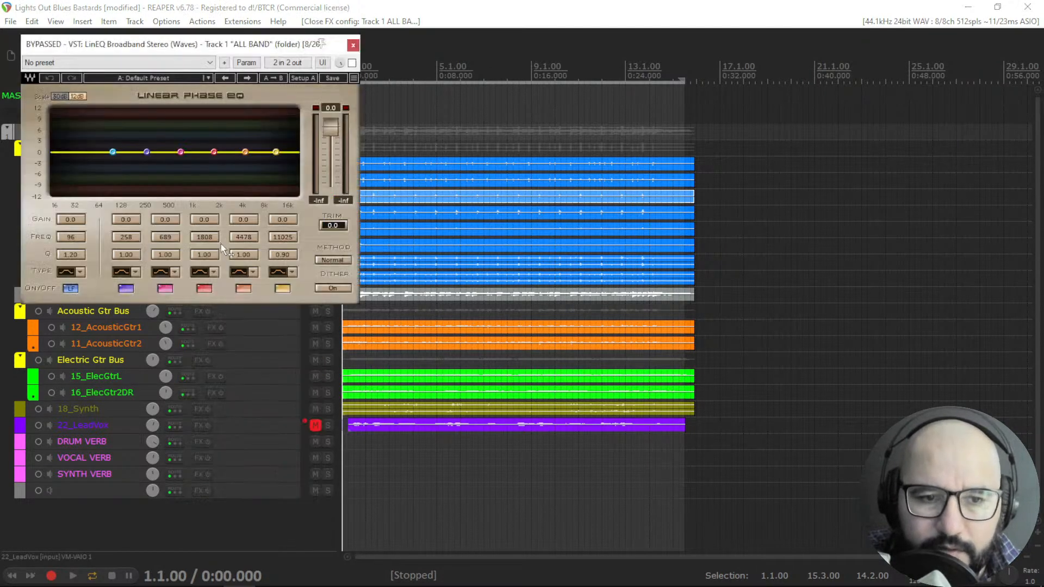
pyautogui.moveTo(221, 48); pyautogui.dragTo(459, 106)
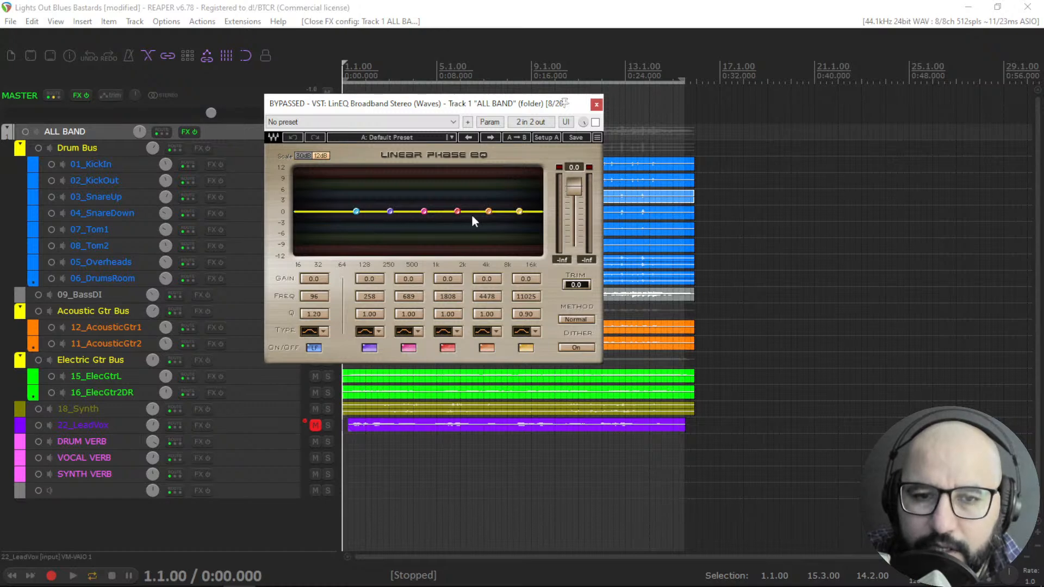
# Add QRange to the ALL BAND FX chain, place its window beside LinEQ, and activate its first eight bands.
pyautogui.rightClick(182, 134)
pyautogui.click(217, 264)
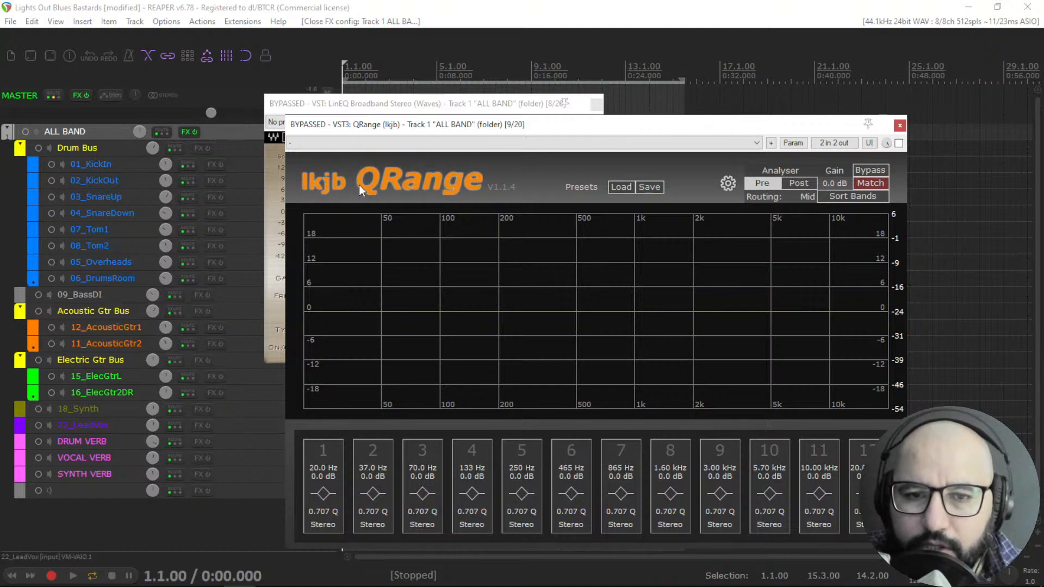
pyautogui.moveTo(463, 129); pyautogui.dragTo(456, 126)
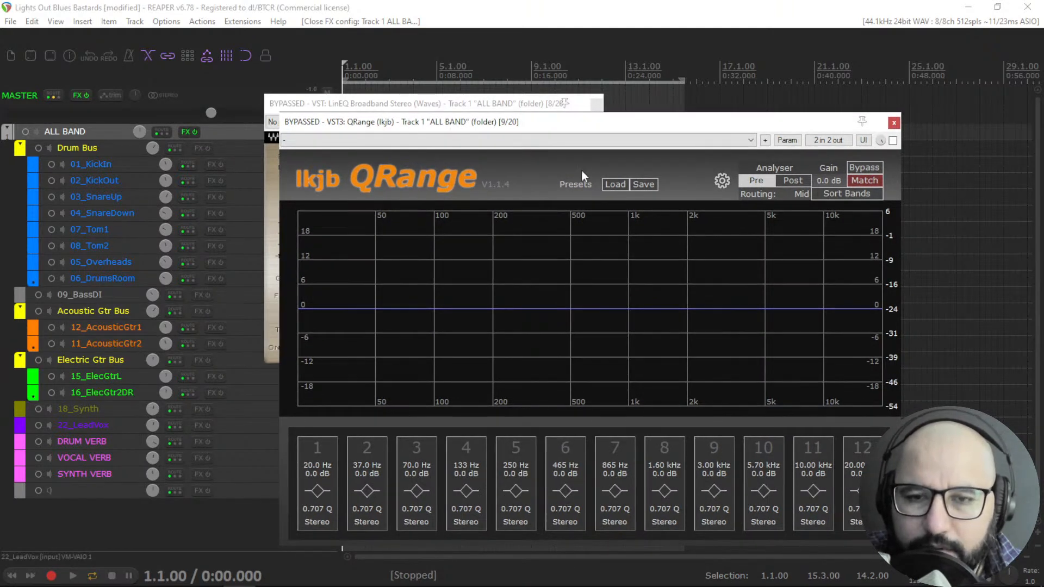
pyautogui.moveTo(575, 129); pyautogui.dragTo(578, 132)
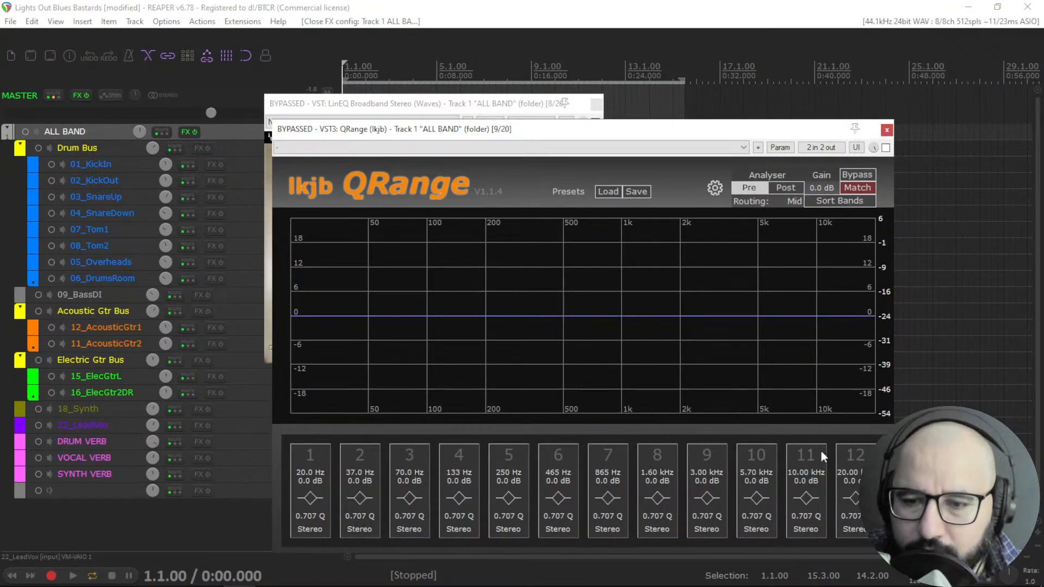
pyautogui.click(489, 103)
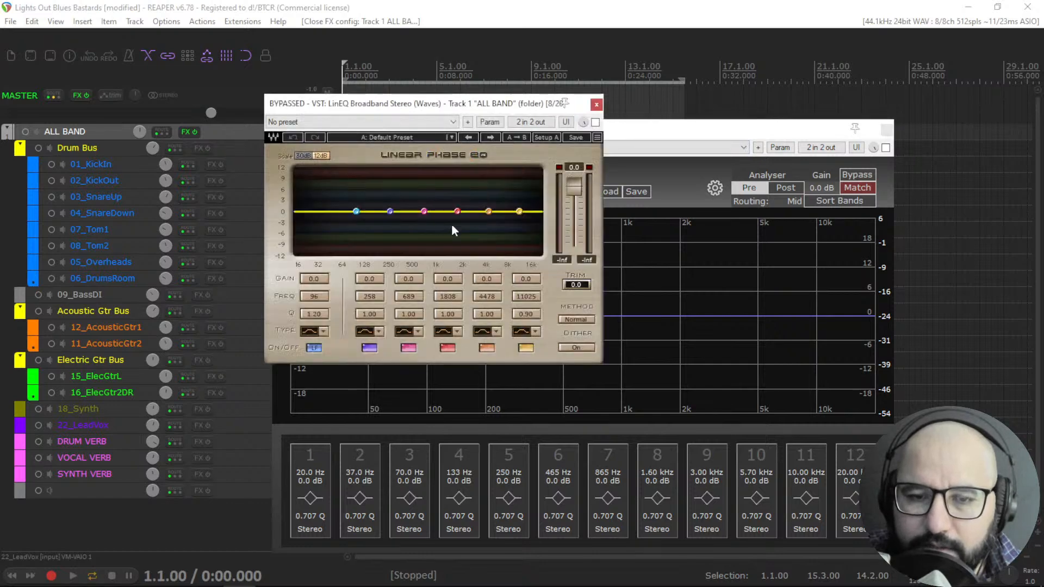
pyautogui.click(700, 132)
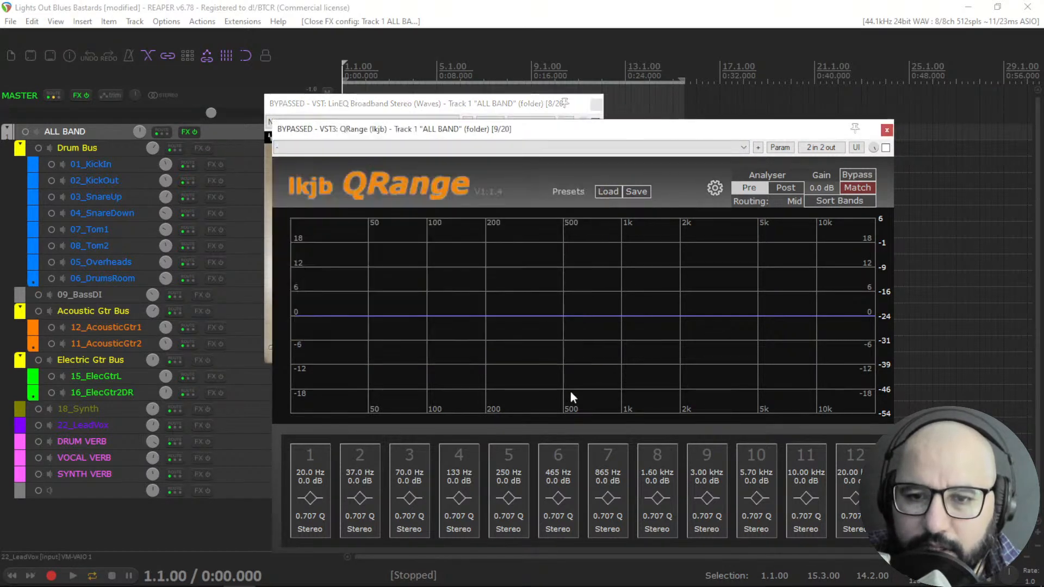
pyautogui.click(379, 459)
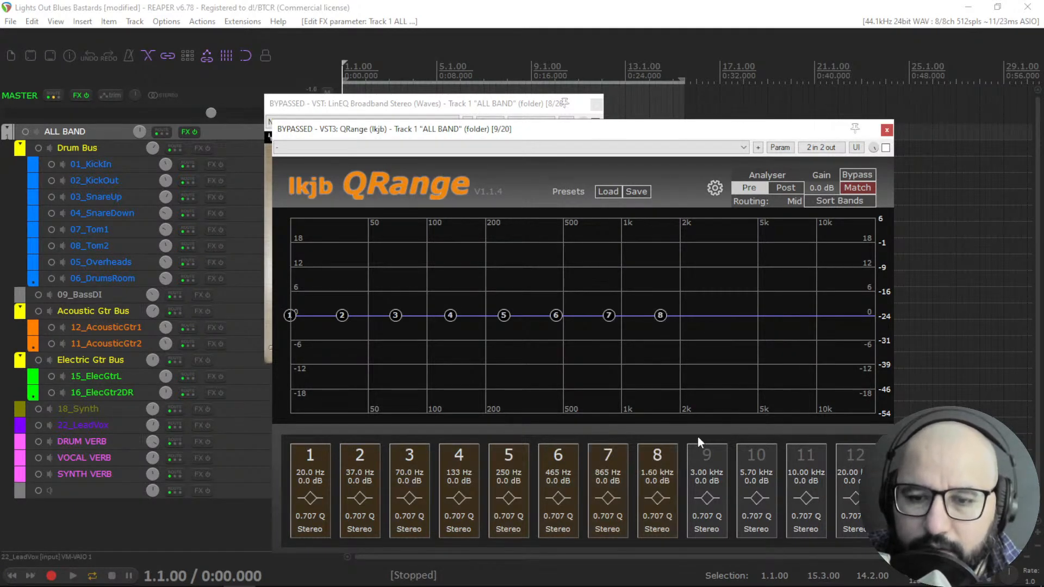
# Cut LinEQ band 2 by about 3.2 dB at 258 Hz.
pyautogui.click(404, 109)
pyautogui.moveTo(390, 211)
pyautogui.mouseDown()
pyautogui.moveTo(390, 241)
pyautogui.moveTo(388, 196)
pyautogui.moveTo(395, 231)
pyautogui.mouseUp()
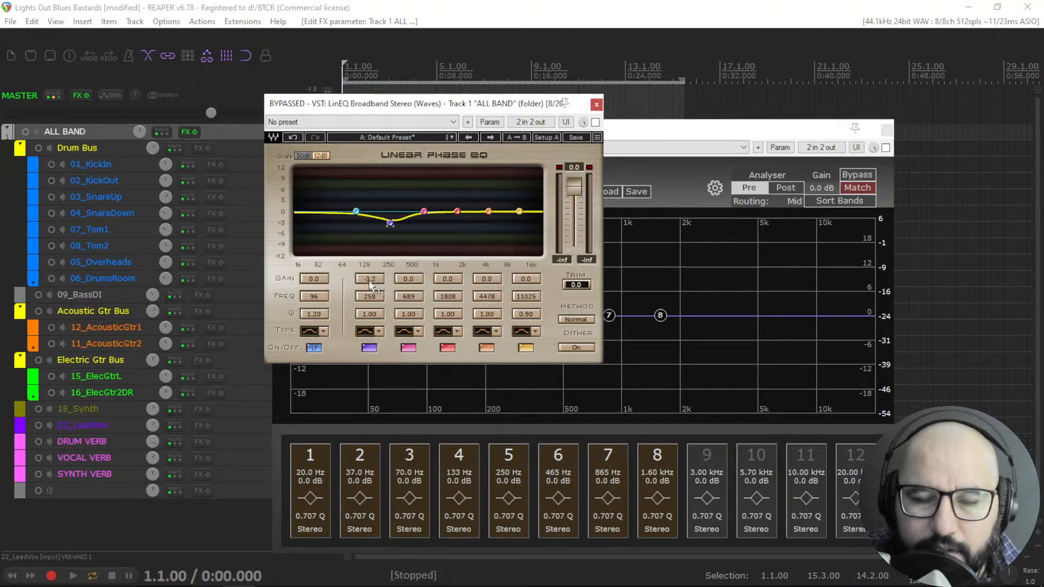
pyautogui.moveTo(387, 228)
pyautogui.mouseDown()
pyautogui.moveTo(396, 177)
pyautogui.moveTo(398, 232)
pyautogui.mouseUp()
# Cut QRange band 8 to -4.9 dB at 1.60 kHz and open its filter type choices, keeping Peak.
pyautogui.moveTo(656, 320); pyautogui.dragTo(662, 294)
pyautogui.moveTo(656, 483); pyautogui.dragTo(659, 536)
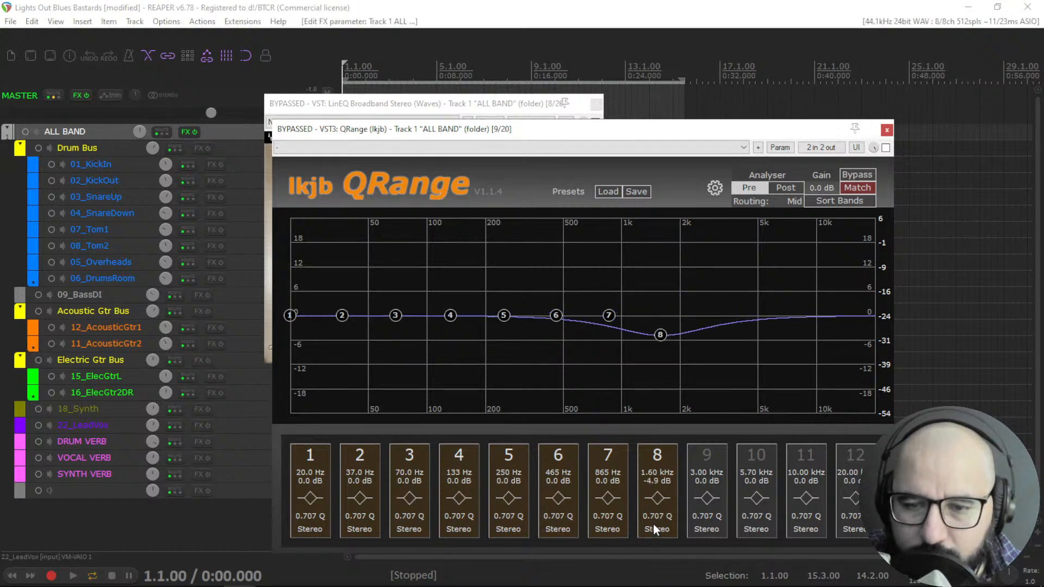
pyautogui.click(657, 499)
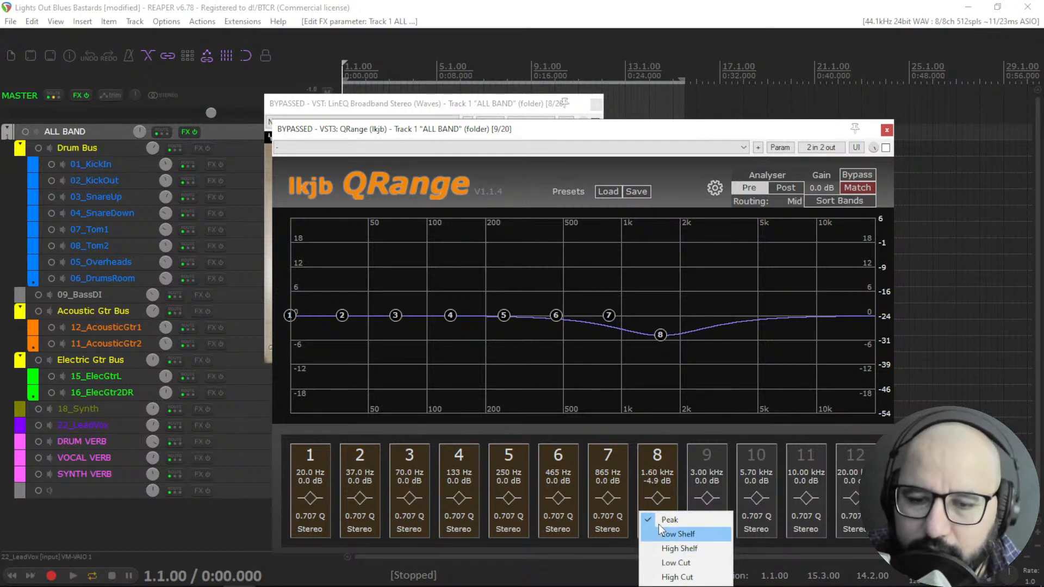
pyautogui.click(656, 496)
pyautogui.click(658, 502)
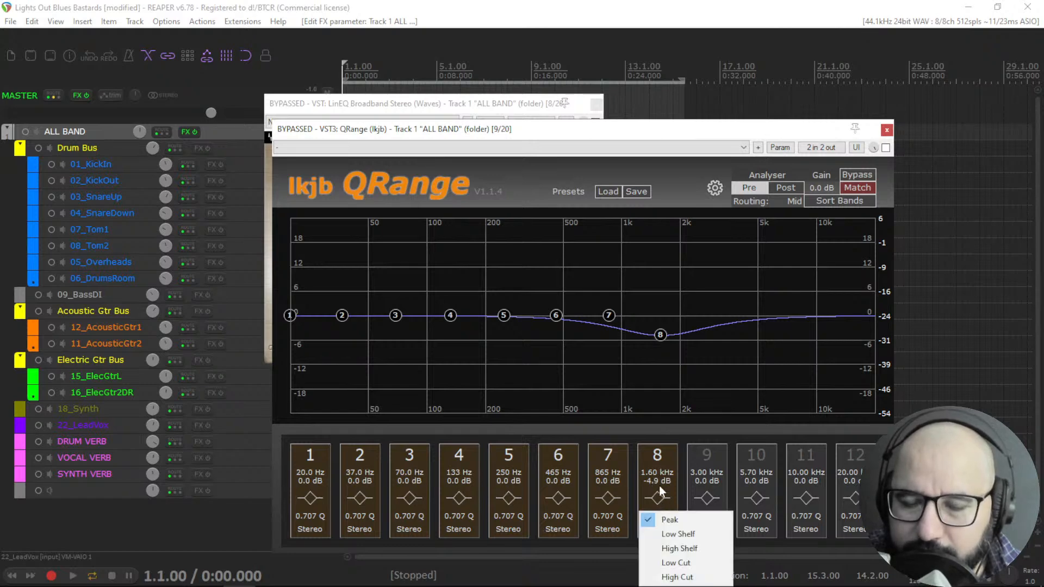
# Reset QRange band 8 to flat, re-enable it and leave it near 1.71 kHz.
pyautogui.moveTo(661, 334); pyautogui.dragTo(667, 311)
pyautogui.doubleClick(667, 311)
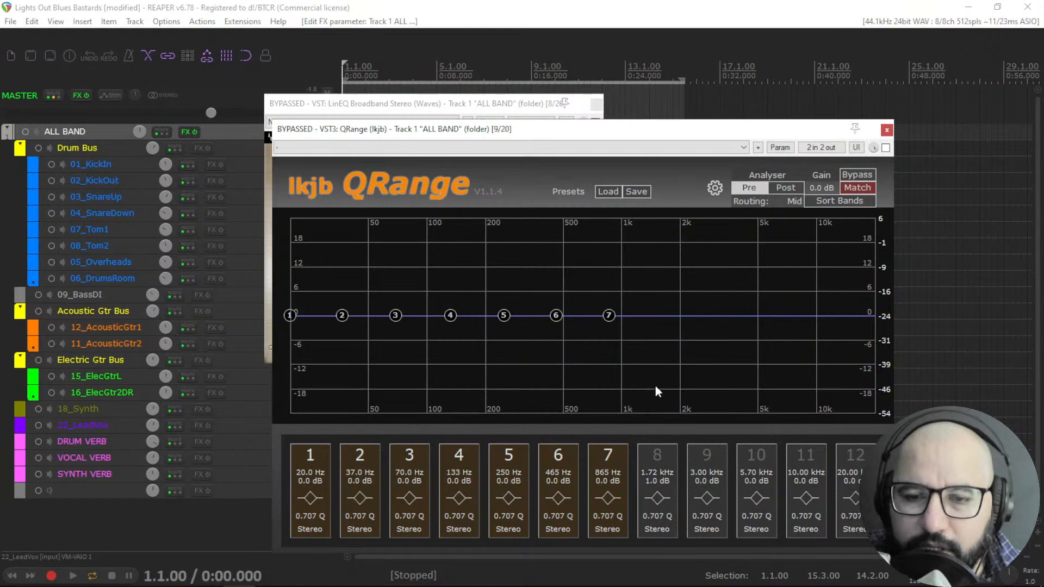
pyautogui.click(658, 455)
pyautogui.moveTo(666, 311); pyautogui.dragTo(667, 315)
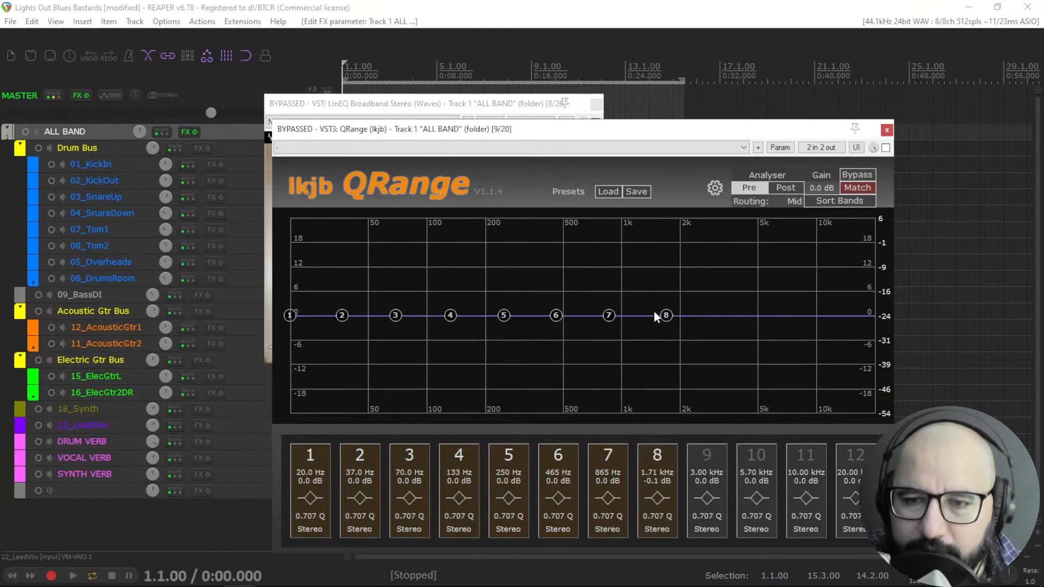
# Reset LinEQ band 2 to flat, start playback, and take LinEQ out of bypass.
pyautogui.click(489, 117)
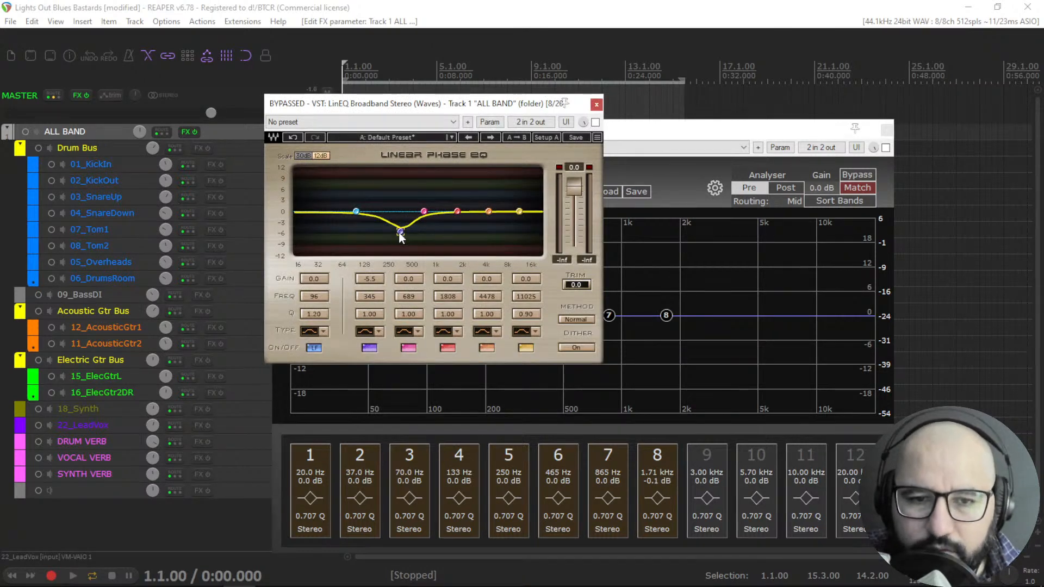
pyautogui.moveTo(401, 233); pyautogui.dragTo(400, 211)
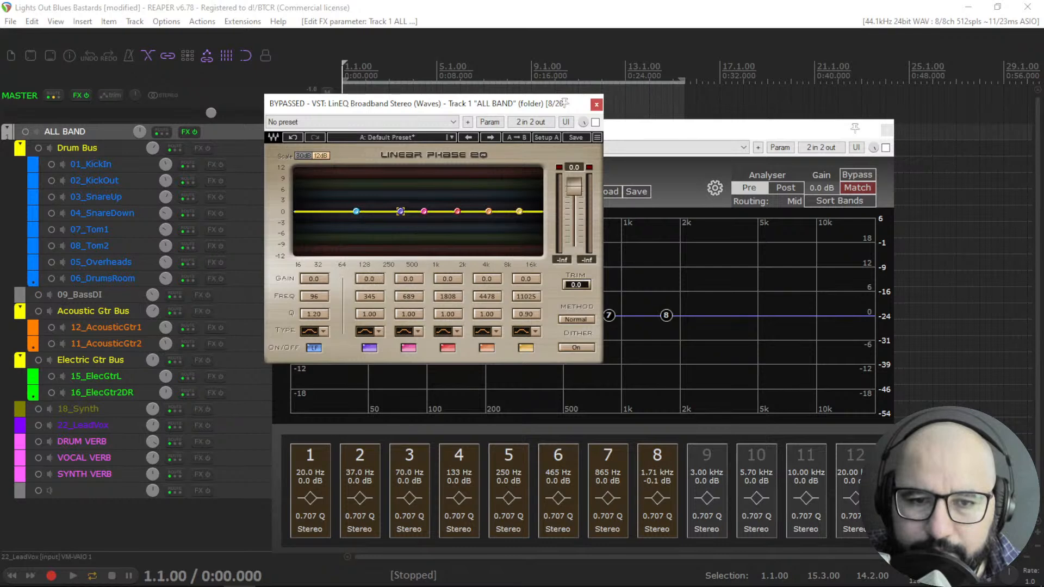
pyautogui.press('space')
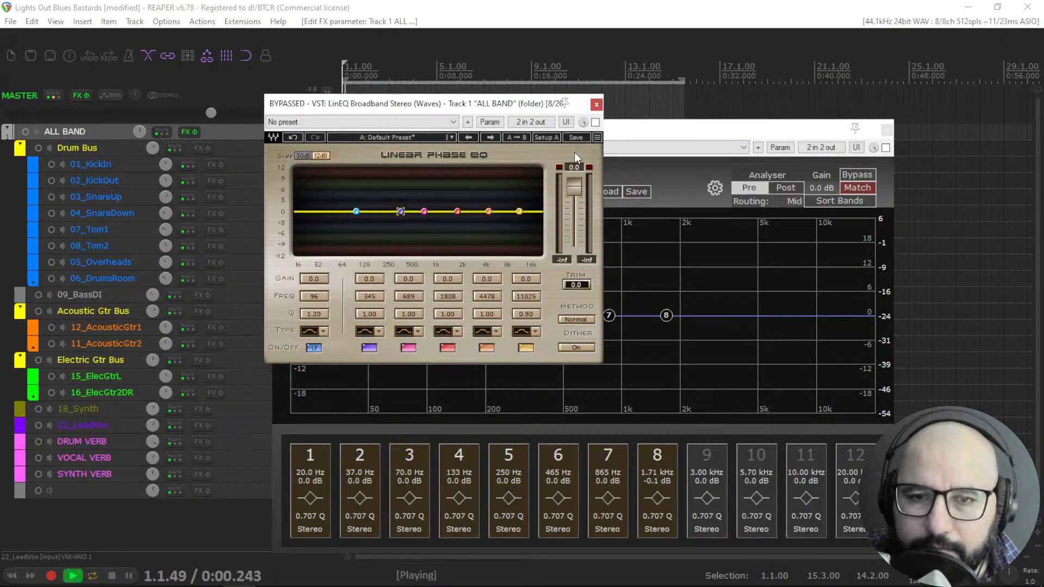
pyautogui.click(596, 122)
# Turn LinEQ band 5 into a Resonant Hi-Shelf boosting about 3.5 dB at 4651 Hz.
pyautogui.moveTo(488, 211)
pyautogui.mouseDown()
pyautogui.moveTo(489, 175)
pyautogui.moveTo(491, 209)
pyautogui.moveTo(489, 197)
pyautogui.mouseUp()
pyautogui.click(491, 332)
pyautogui.click(488, 331)
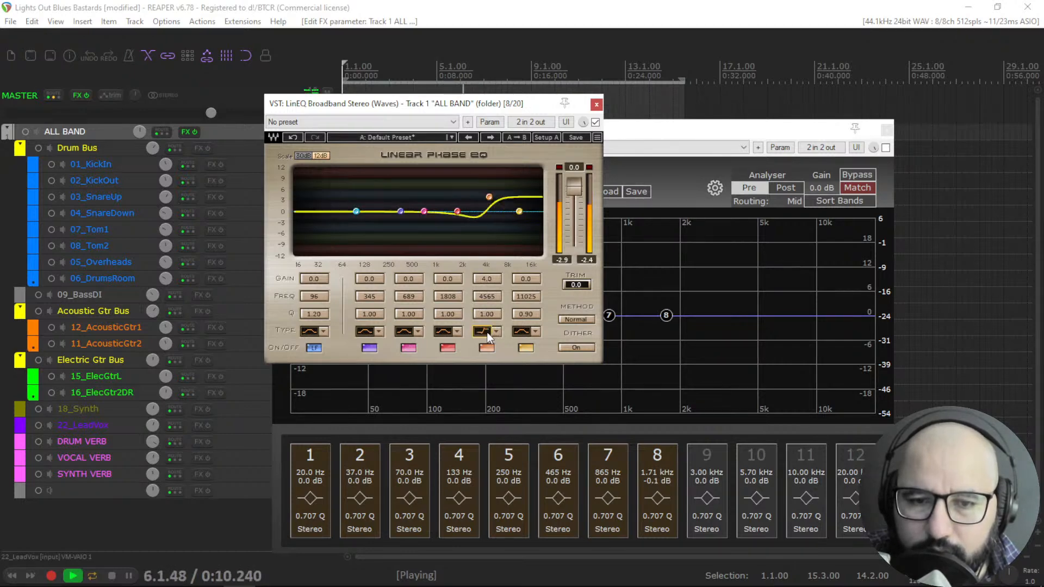
pyautogui.click(484, 332)
pyautogui.click(482, 331)
pyautogui.click(496, 332)
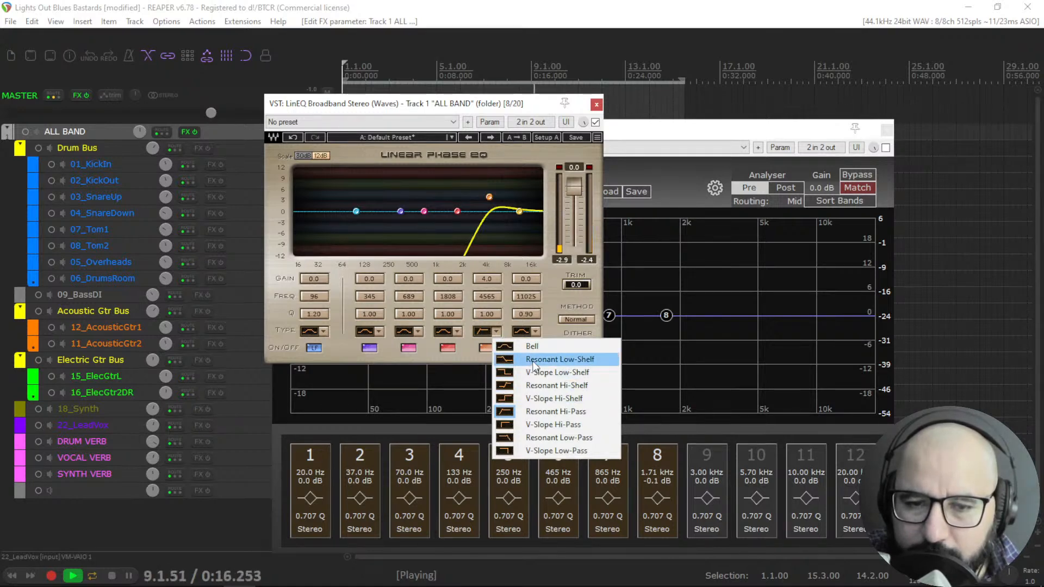
pyautogui.click(549, 385)
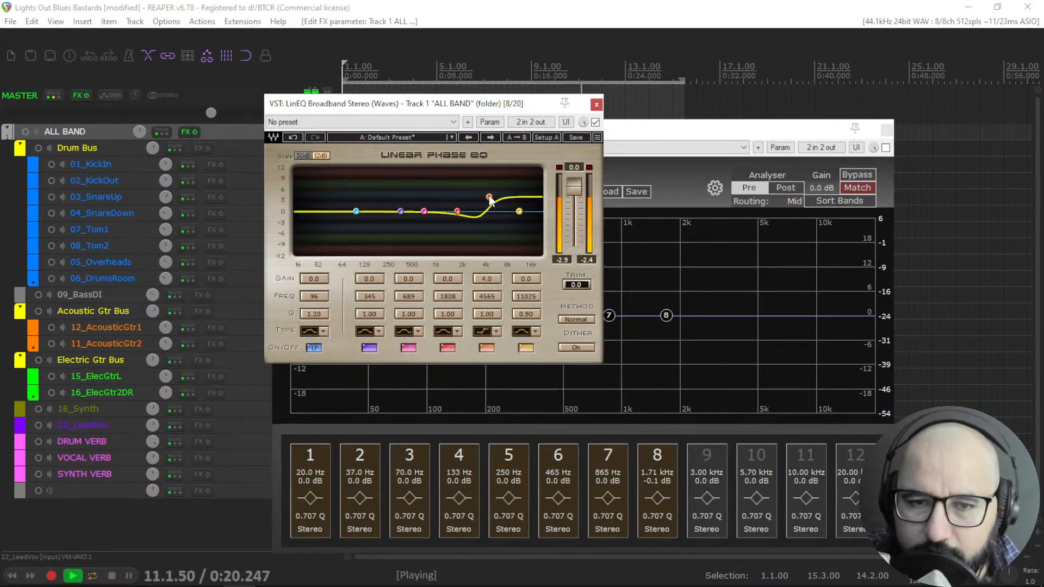
pyautogui.click(498, 331)
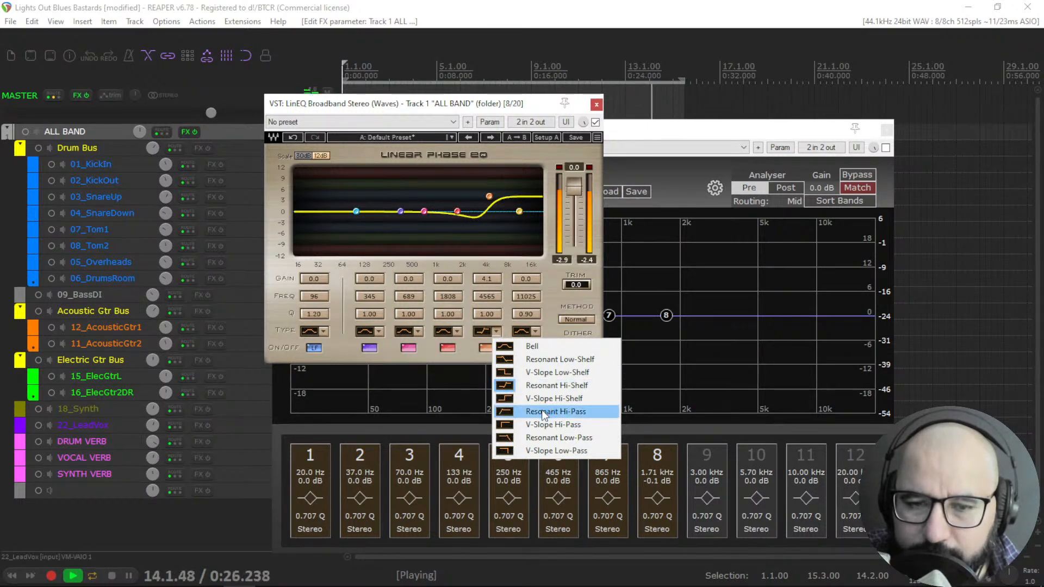
pyautogui.click(505, 259)
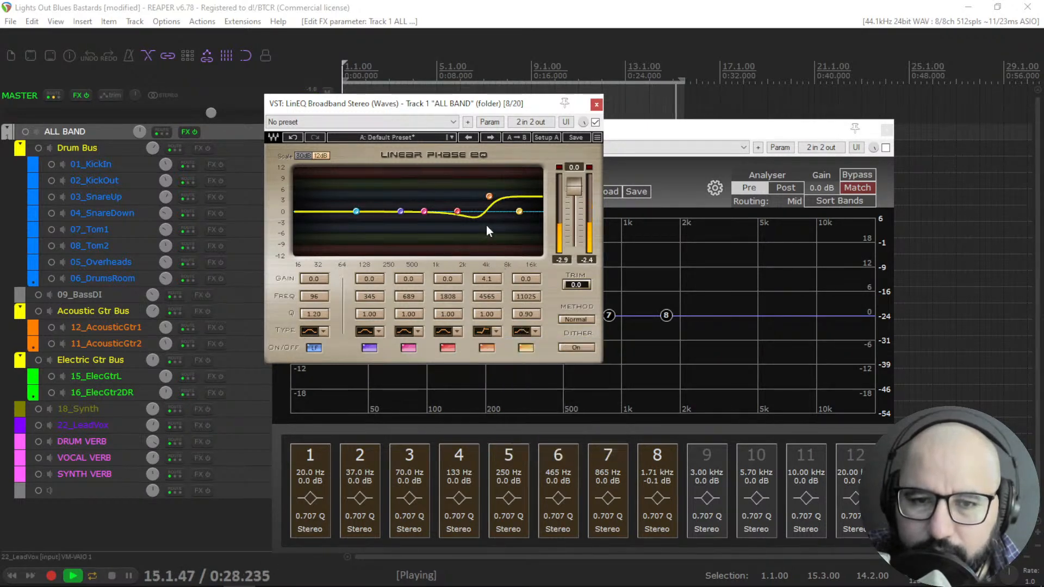
pyautogui.press('space')
pyautogui.moveTo(489, 197); pyautogui.dragTo(489, 198)
pyautogui.press('space')
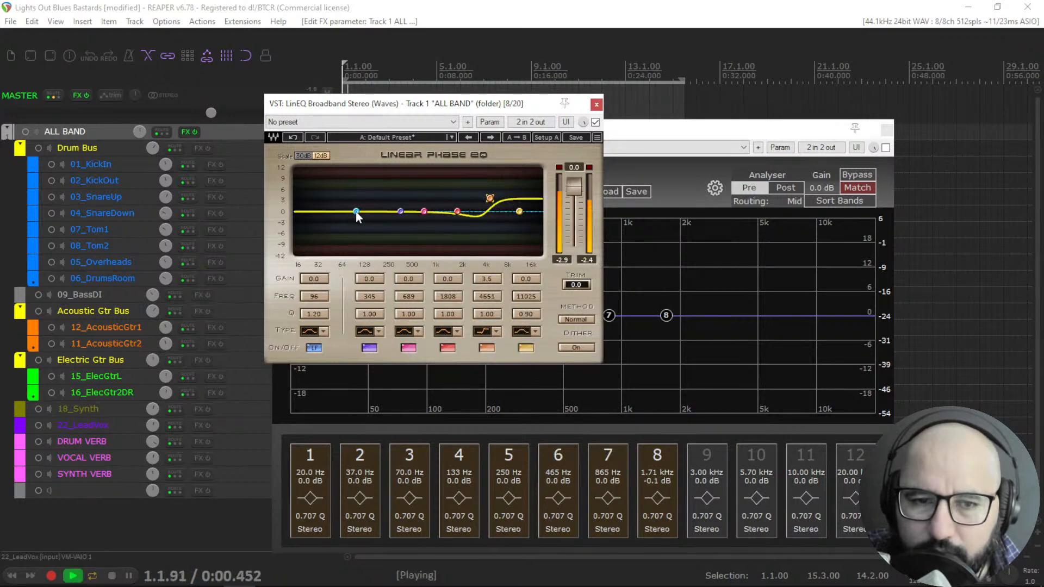
# Boost LinEQ band 1 to 2.7 dB at 101 Hz, stop playback and bypass LinEQ.
pyautogui.moveTo(357, 215); pyautogui.dragTo(358, 200)
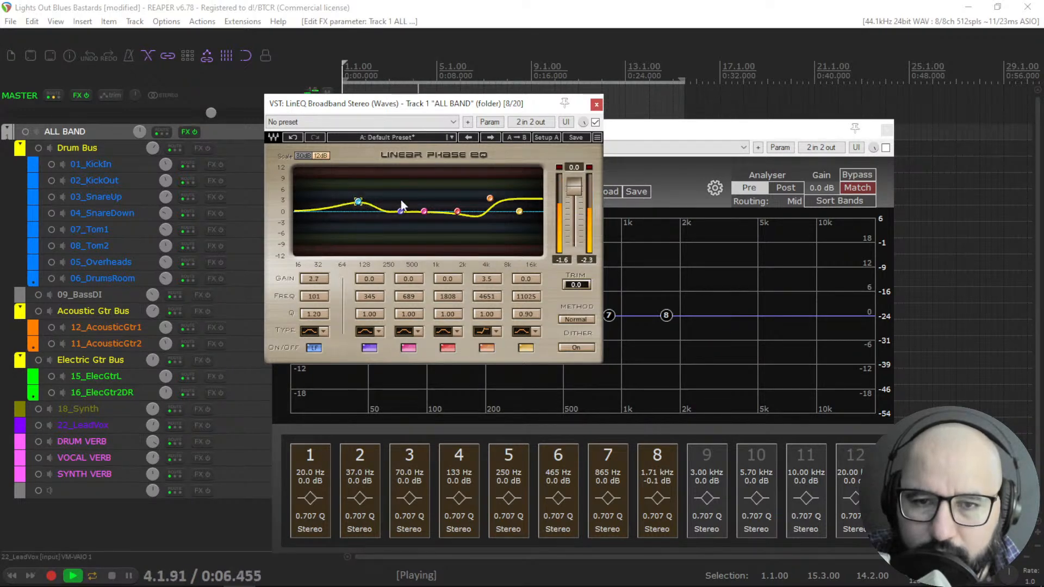
pyautogui.press('space')
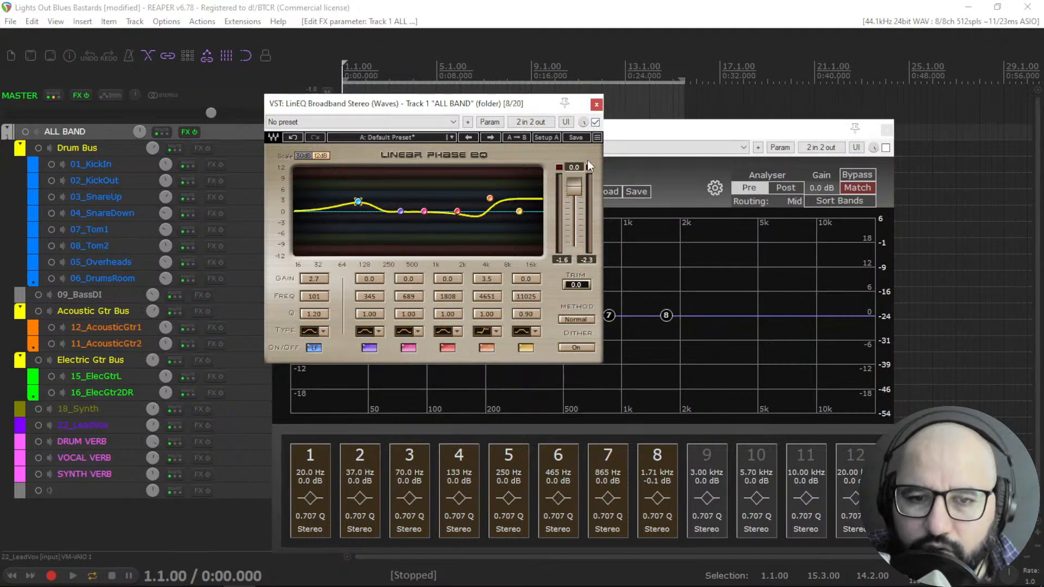
pyautogui.click(596, 123)
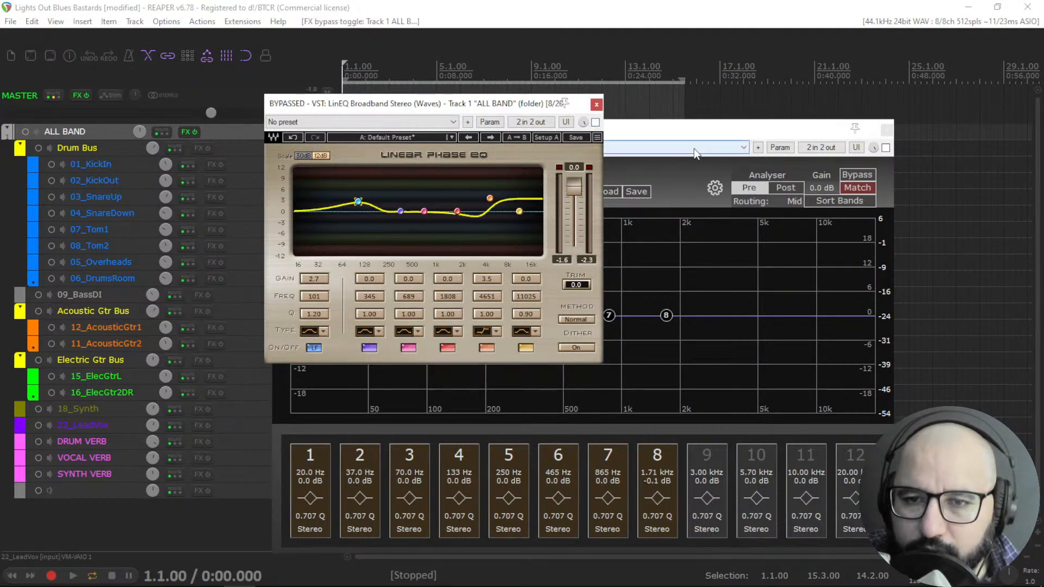
# Enable QRange and make band 8 a High Shelf boosting about 2.7 dB at 2.35 kHz.
pyautogui.click(695, 134)
pyautogui.press('space')
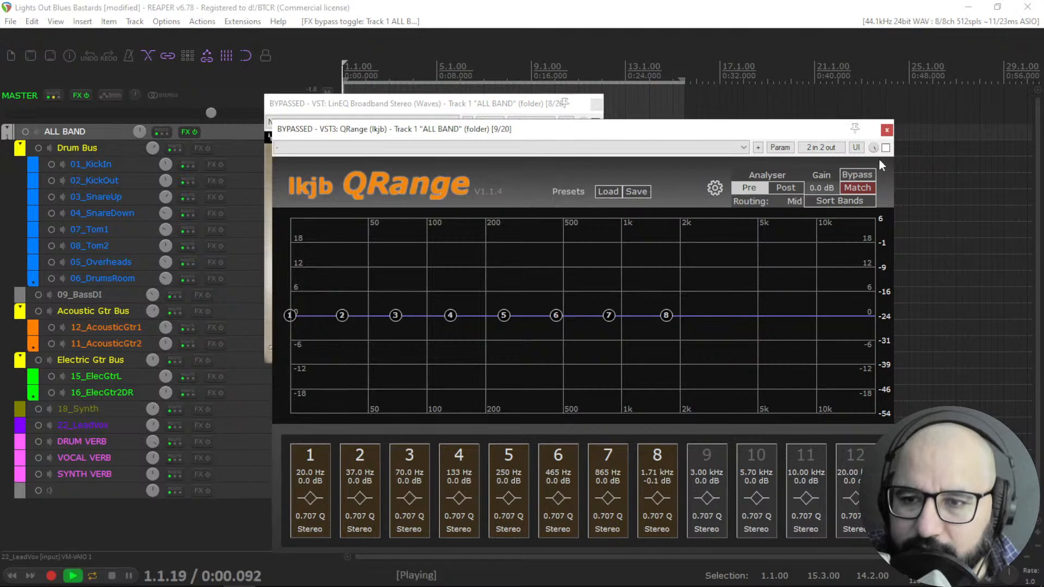
pyautogui.click(885, 148)
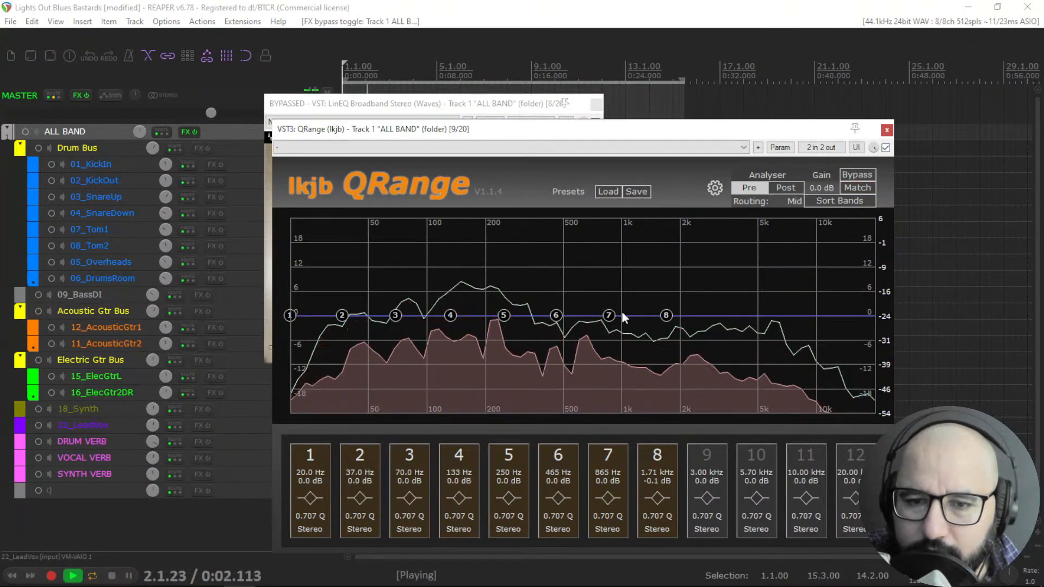
pyautogui.moveTo(666, 319); pyautogui.dragTo(694, 313)
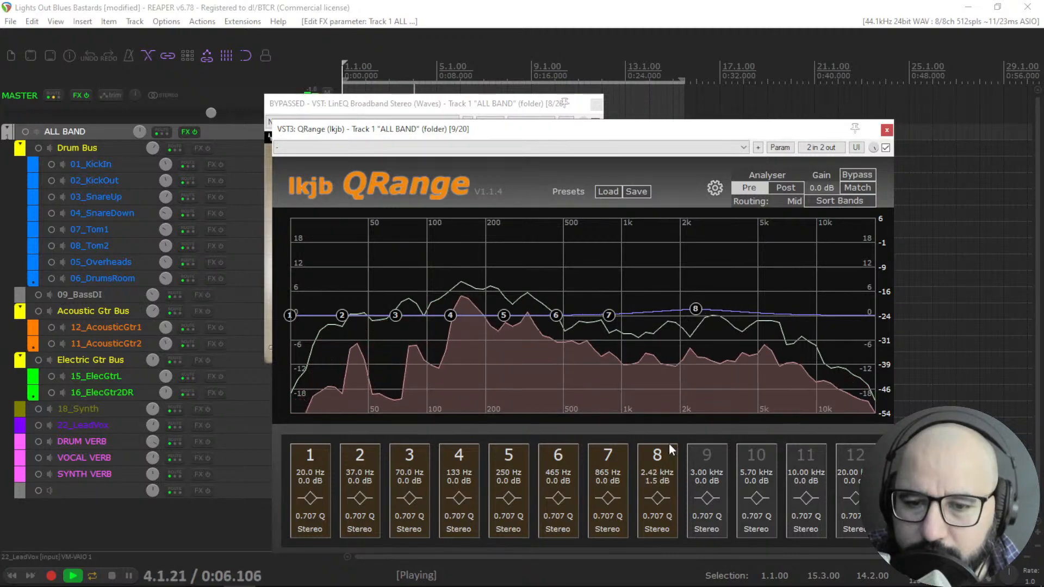
pyautogui.click(657, 498)
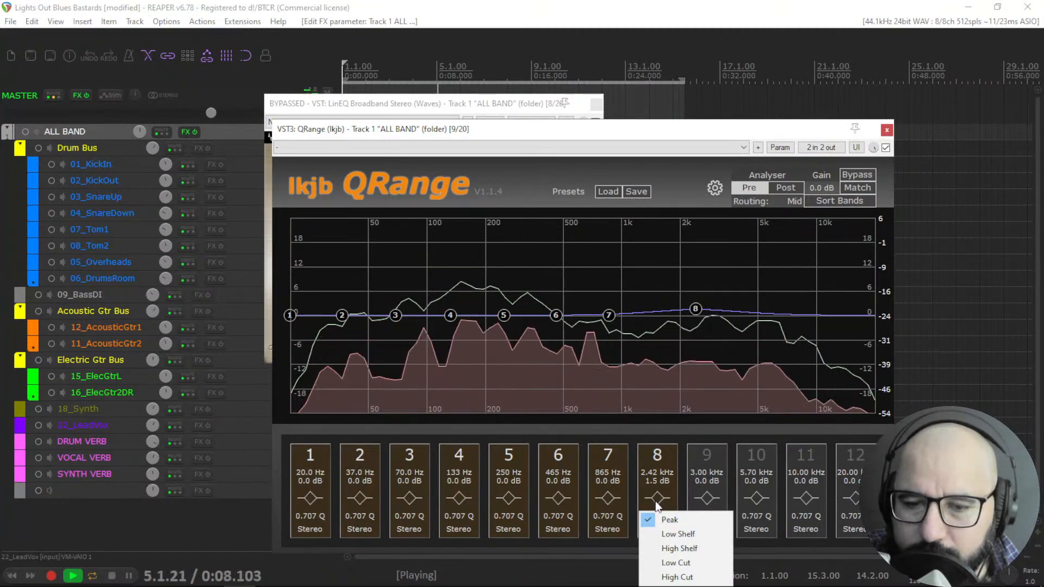
pyautogui.click(675, 548)
pyautogui.moveTo(694, 315)
pyautogui.mouseDown()
pyautogui.moveTo(690, 289)
pyautogui.moveTo(693, 310)
pyautogui.mouseUp()
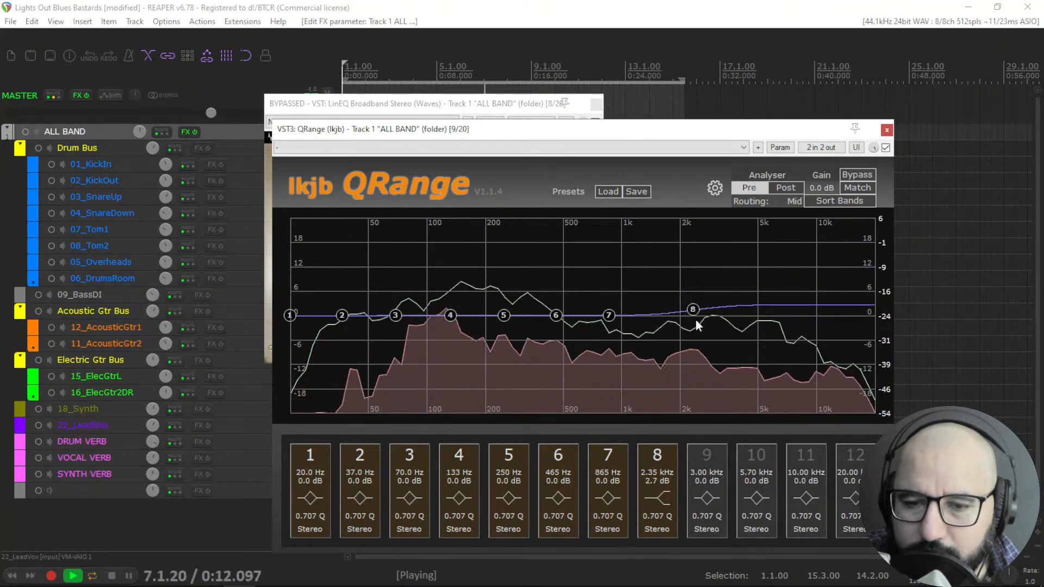
# Keep QRange band 8 on Stereo and lower its shelf to about 1.4 dB at 2.33 kHz.
pyautogui.click(659, 530)
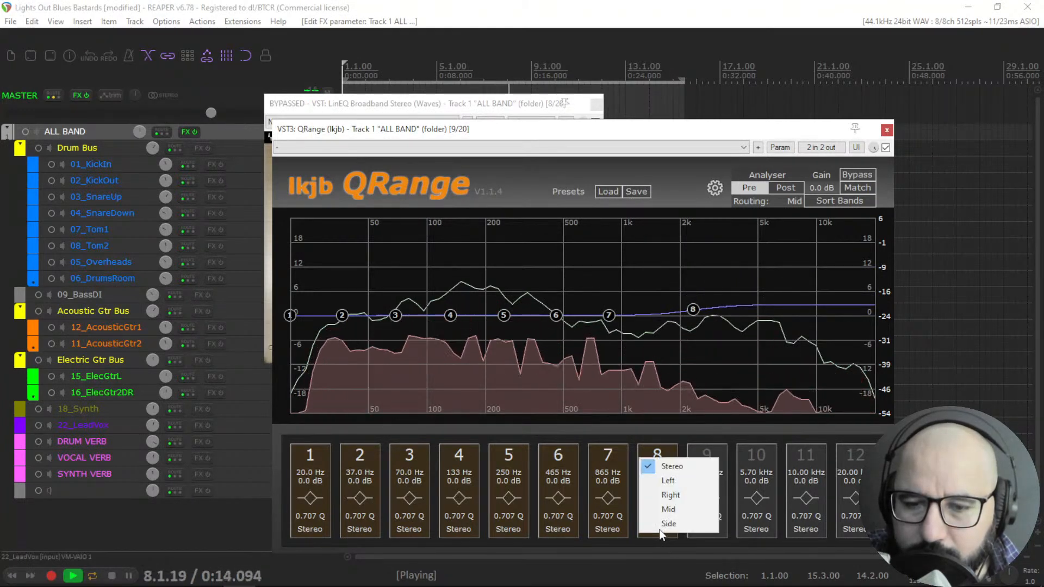
pyautogui.click(652, 432)
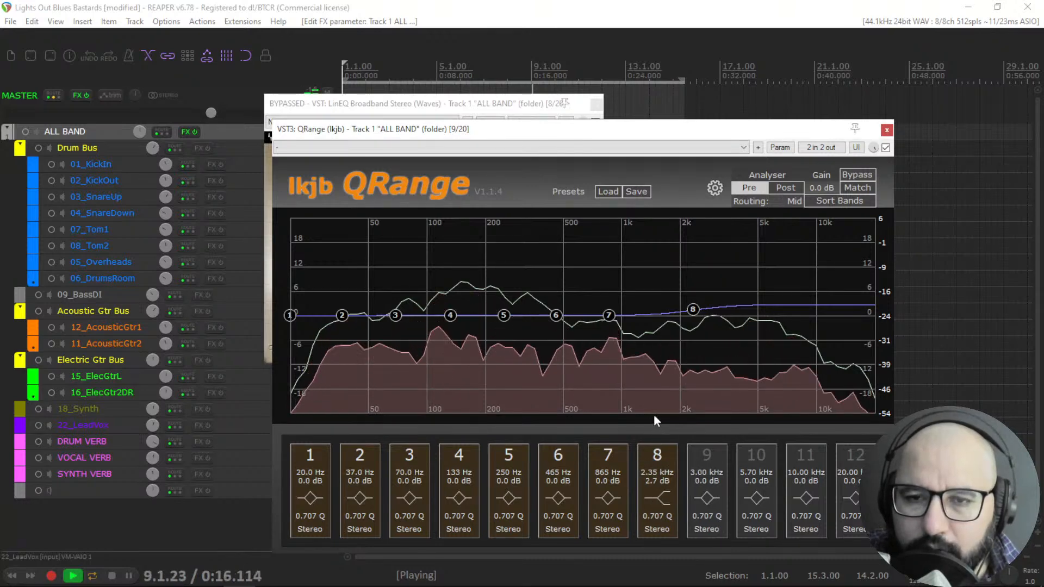
pyautogui.moveTo(692, 310); pyautogui.dragTo(692, 313)
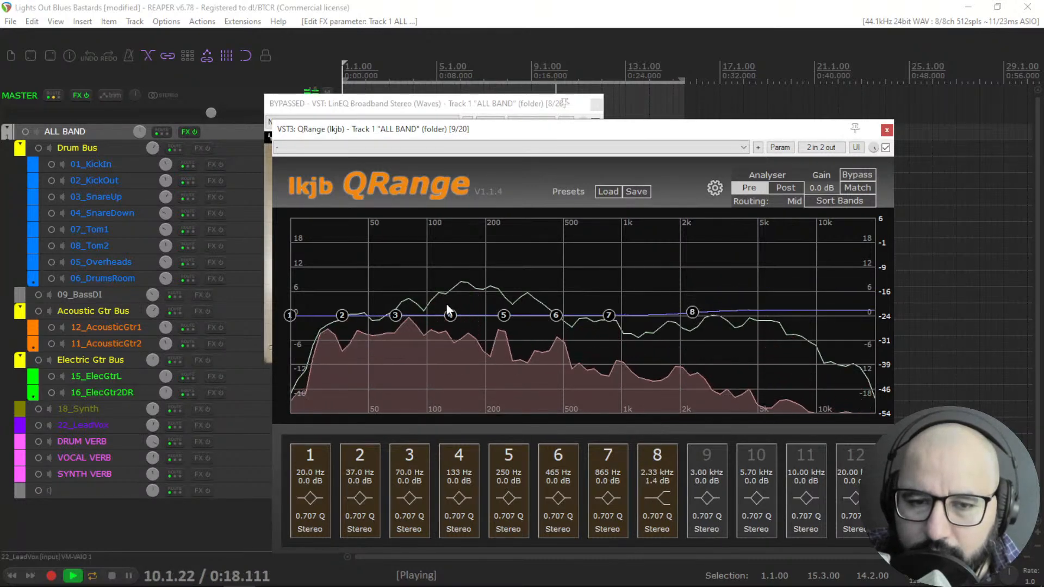
# Boost QRange band 3 to about 2.3 dB at 88.6 Hz, then bypass QRange and re-enable LinEQ to compare.
pyautogui.moveTo(403, 312)
pyautogui.mouseDown()
pyautogui.moveTo(416, 283)
pyautogui.moveTo(419, 302)
pyautogui.mouseUp()
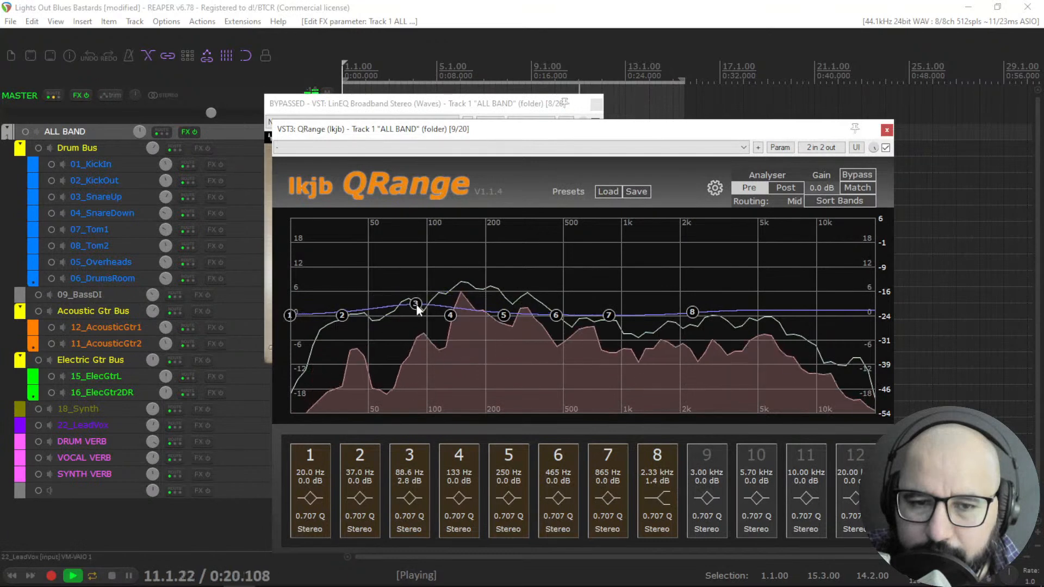
pyautogui.click(437, 106)
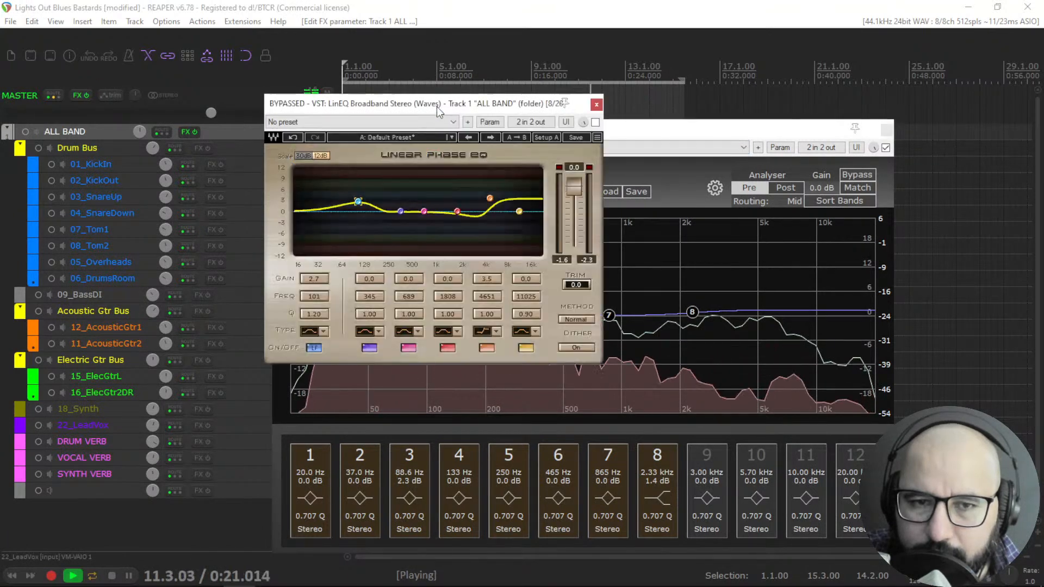
pyautogui.click(617, 133)
pyautogui.click(886, 148)
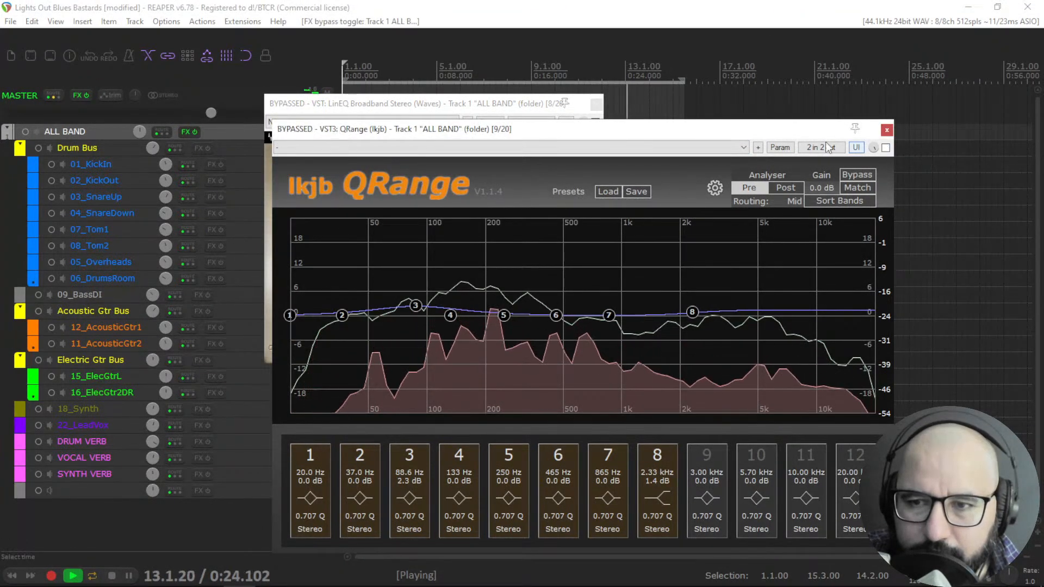
pyautogui.click(542, 107)
pyautogui.click(595, 122)
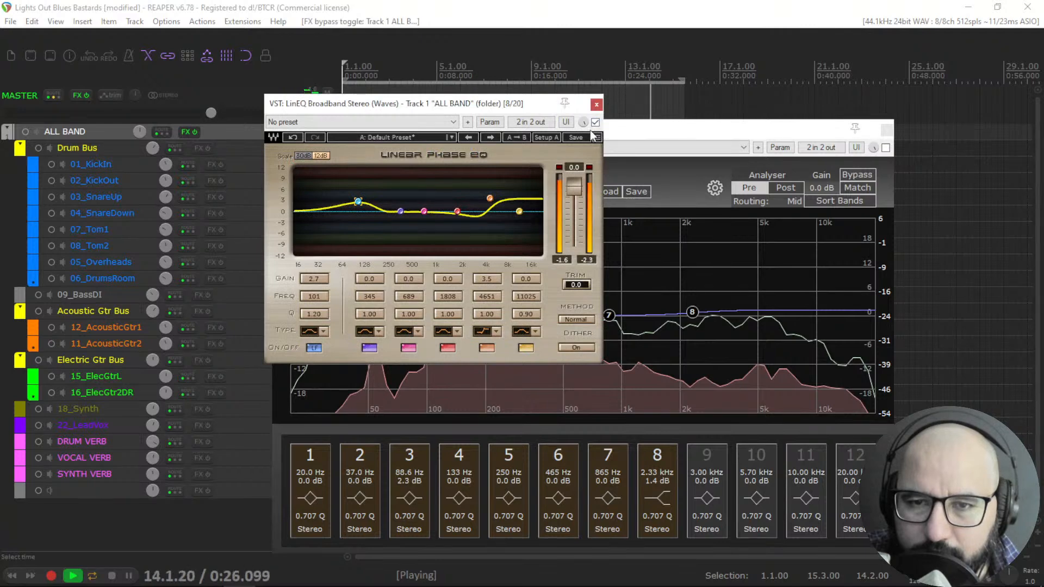
# Cut QRange band 7 by 2 dB at 1.61 kHz and check band 8's channel setting.
pyautogui.press('space')
pyautogui.moveTo(609, 315); pyautogui.dragTo(662, 328)
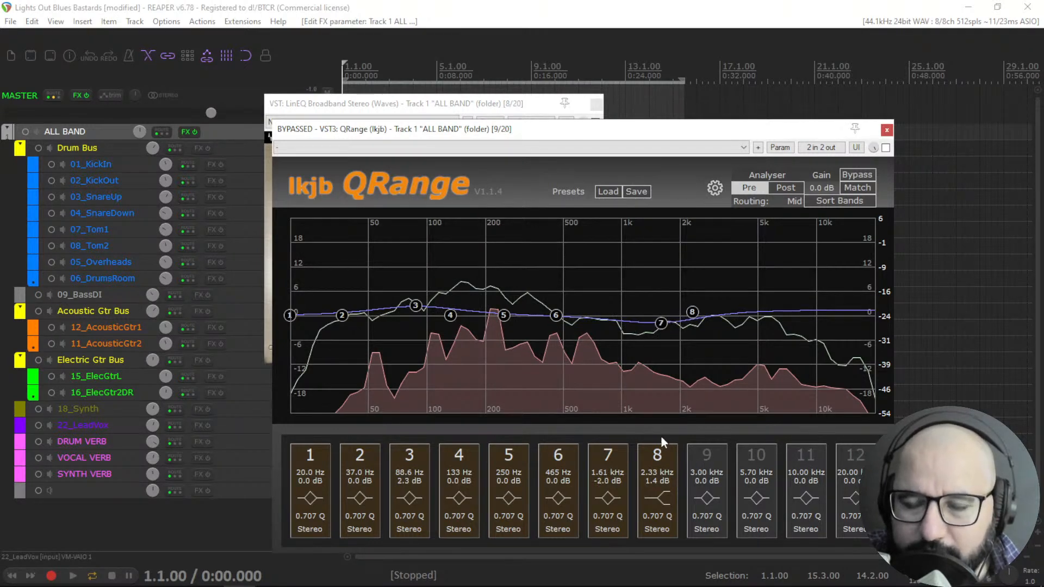
pyautogui.click(490, 104)
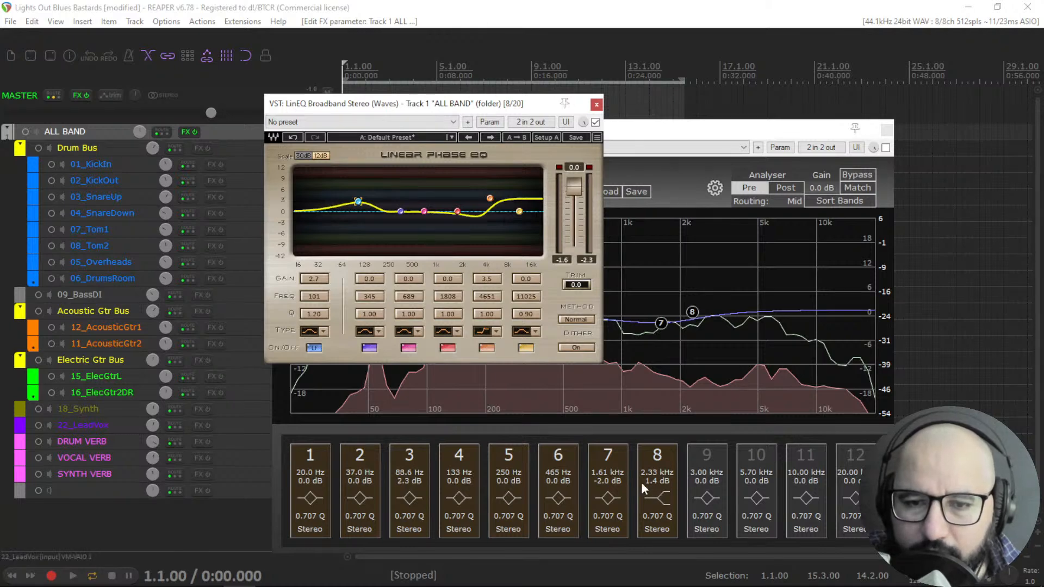
pyautogui.click(660, 527)
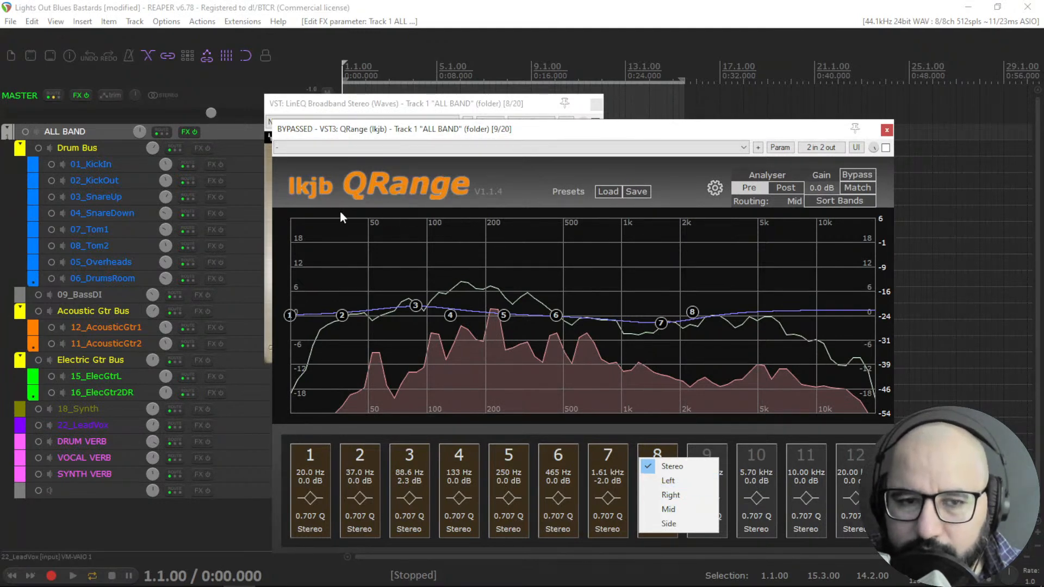
pyautogui.click(450, 111)
pyautogui.press('space')
pyautogui.press('space')
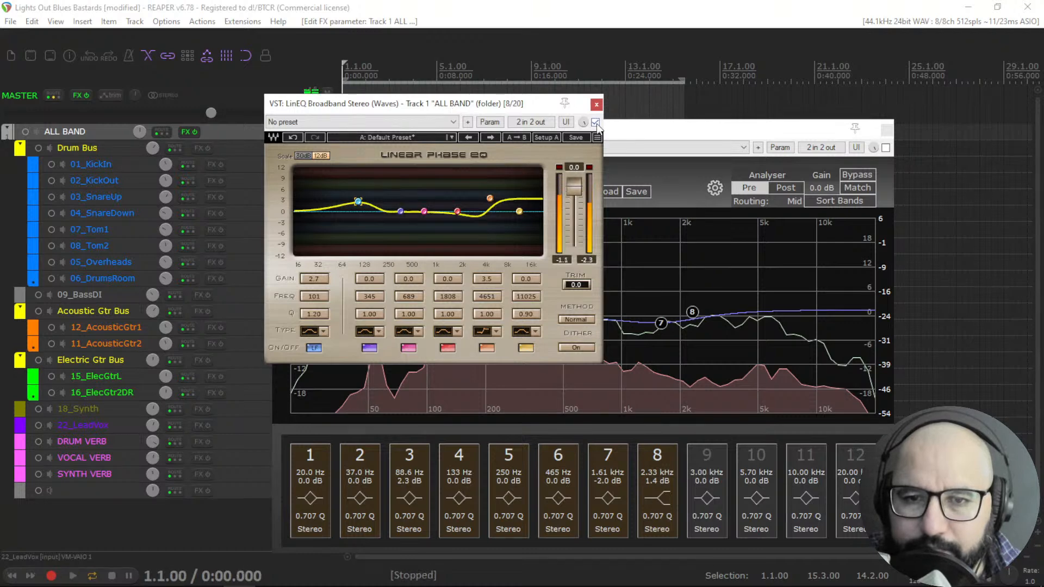
# Bypass LinEQ and close both the LinEQ and QRange windows.
pyautogui.click(596, 123)
pyautogui.click(597, 105)
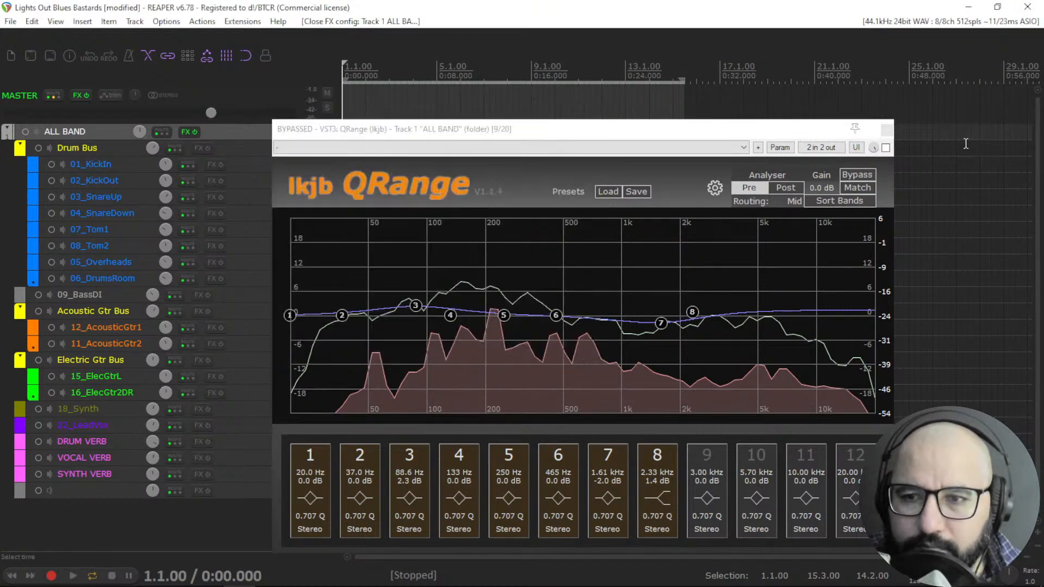
pyautogui.click(886, 130)
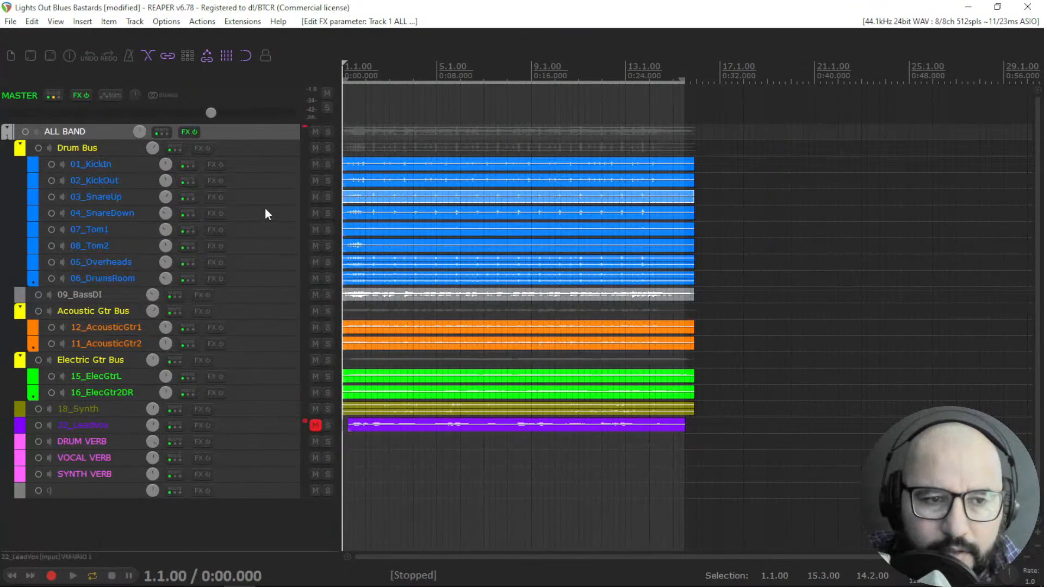
# Open PuigTec EQP1A Stereo from the ALL BAND FX chain and move its window up beside the tracks.
pyautogui.rightClick(186, 133)
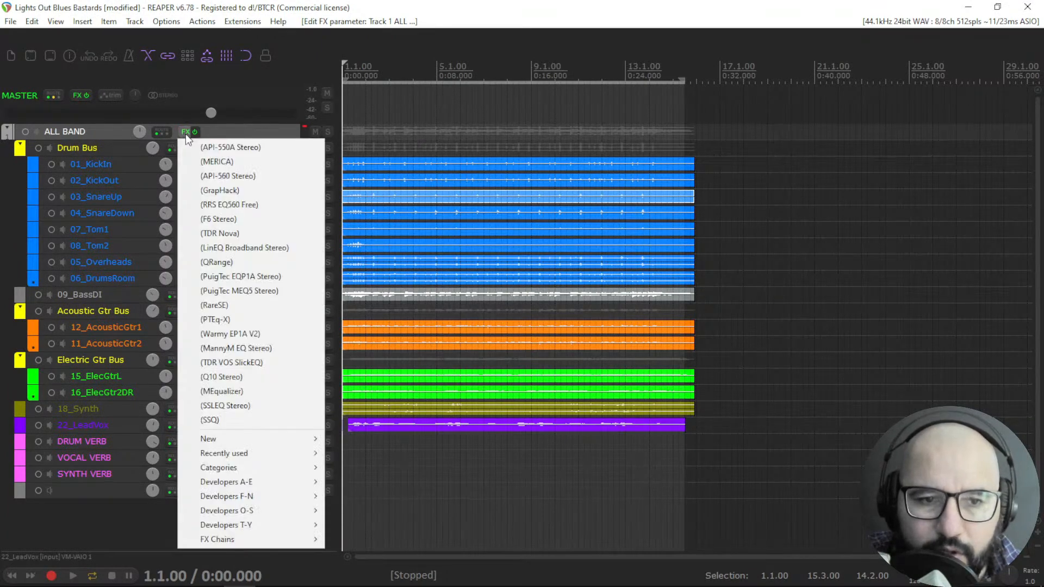
pyautogui.click(230, 276)
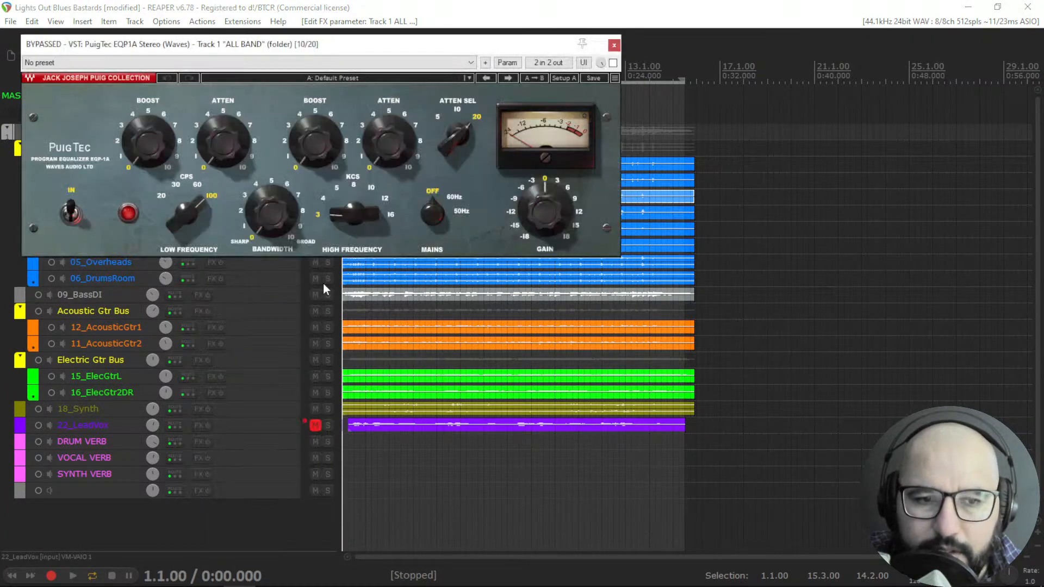
pyautogui.moveTo(383, 48); pyautogui.dragTo(566, 75)
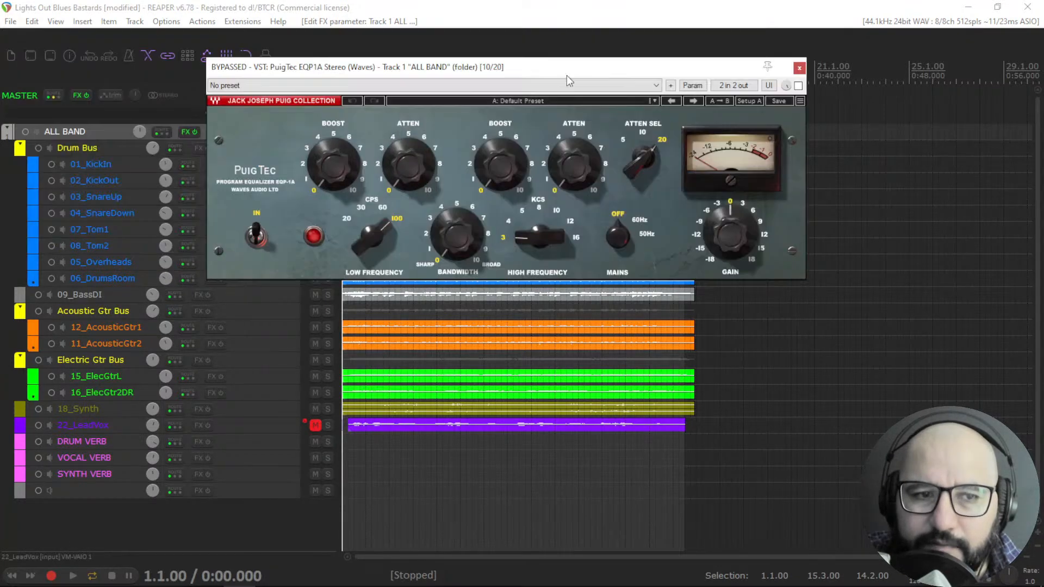
# Open PuigTec MEQ5 Stereo from the ALL BAND FX chain and place it below the EQP1A window.
pyautogui.rightClick(184, 132)
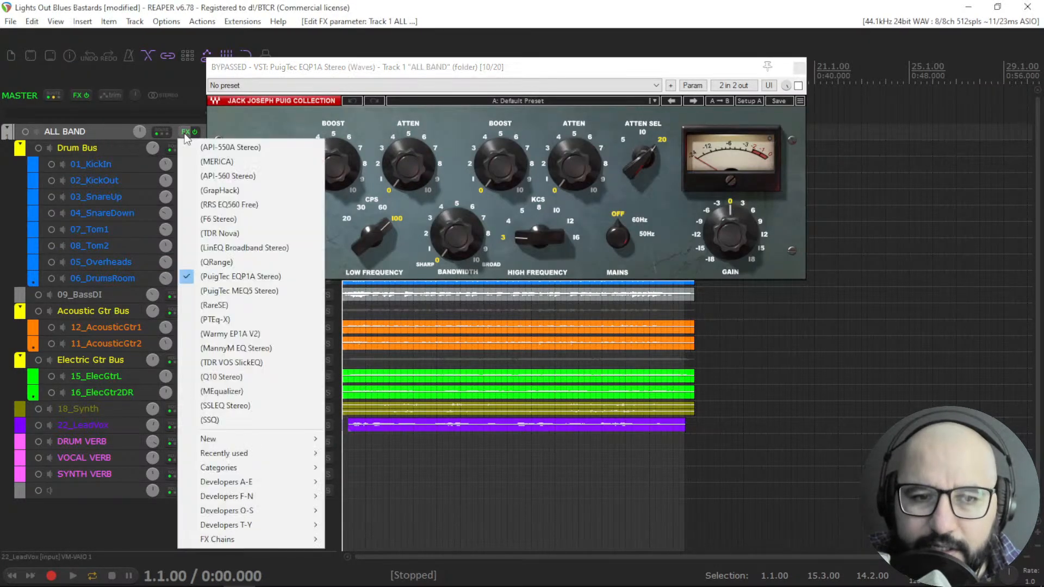
pyautogui.click(230, 290)
pyautogui.moveTo(454, 93); pyautogui.dragTo(431, 295)
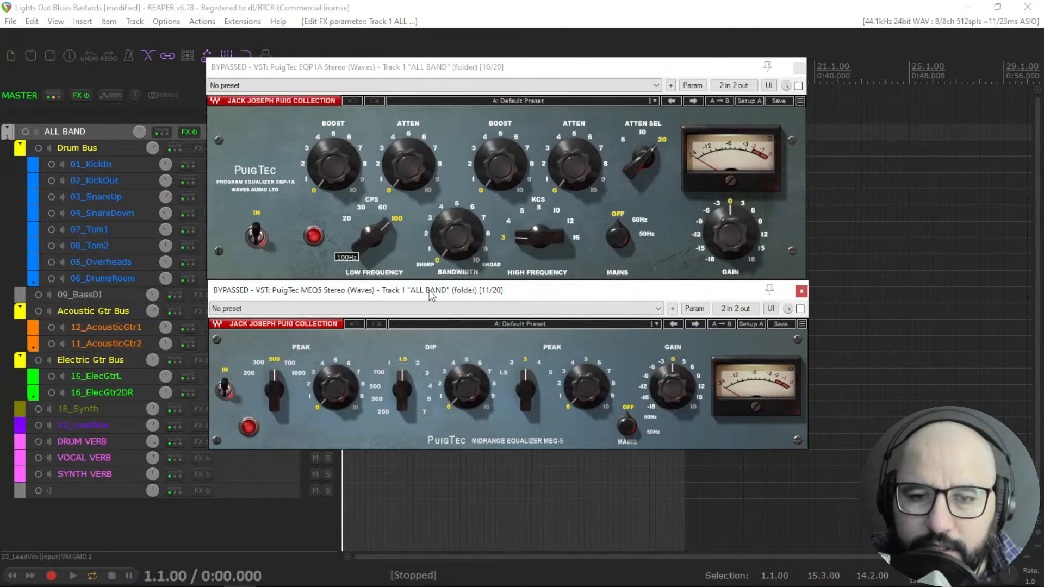
# Nudge the EQP1A window up, then set its low boost and atten to about 4 at 20 Hz low frequency.
pyautogui.moveTo(485, 74); pyautogui.dragTo(497, 69)
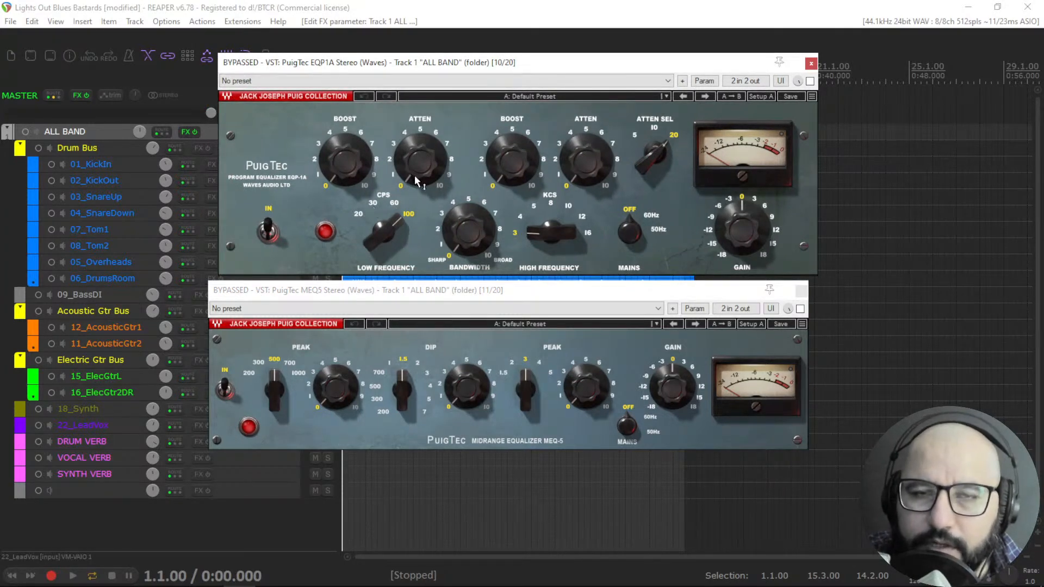
pyautogui.moveTo(346, 171); pyautogui.dragTo(347, 148)
pyautogui.moveTo(418, 157); pyautogui.dragTo(418, 141)
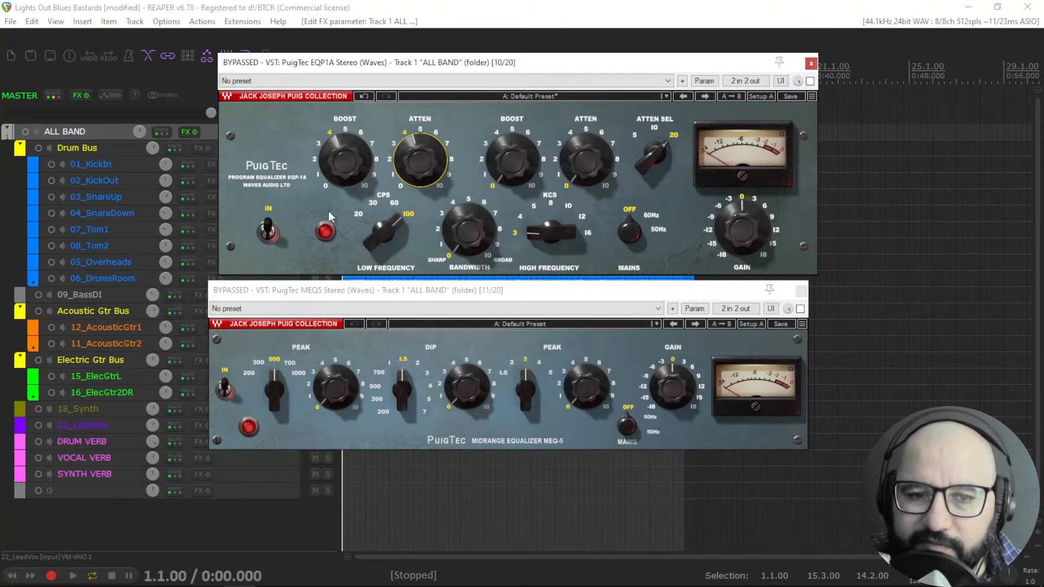
pyautogui.moveTo(380, 234)
pyautogui.mouseDown()
pyautogui.moveTo(380, 255)
pyautogui.moveTo(383, 226)
pyautogui.moveTo(384, 236)
pyautogui.mouseUp()
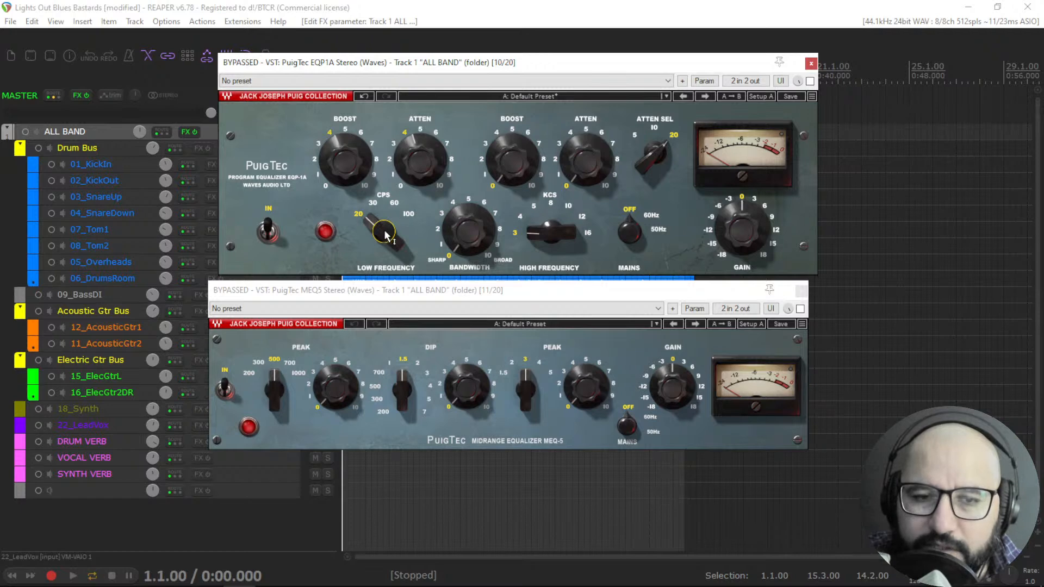
pyautogui.moveTo(384, 235); pyautogui.dragTo(383, 236)
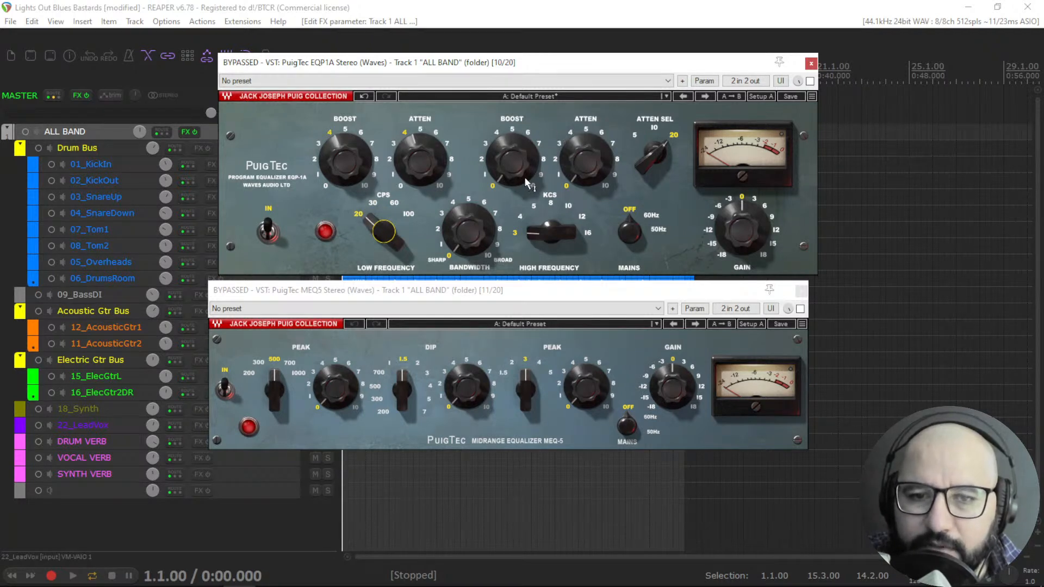
# Set the EQP1A atten select to 10 kHz and raise the high atten to about 3.
pyautogui.moveTo(548, 243)
pyautogui.mouseDown()
pyautogui.moveTo(548, 226)
pyautogui.moveTo(548, 242)
pyautogui.mouseUp()
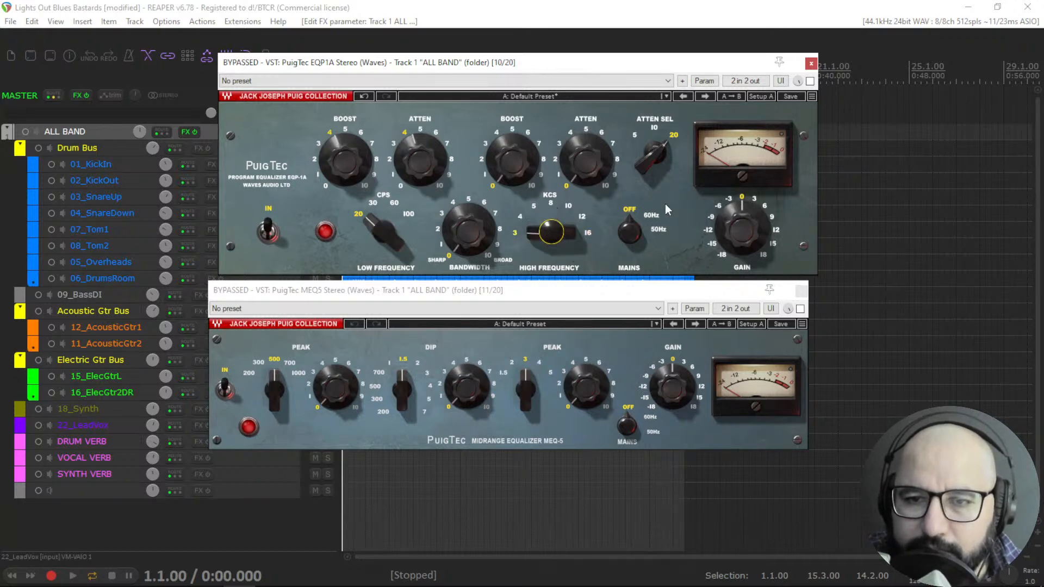
pyautogui.moveTo(656, 163); pyautogui.dragTo(656, 173)
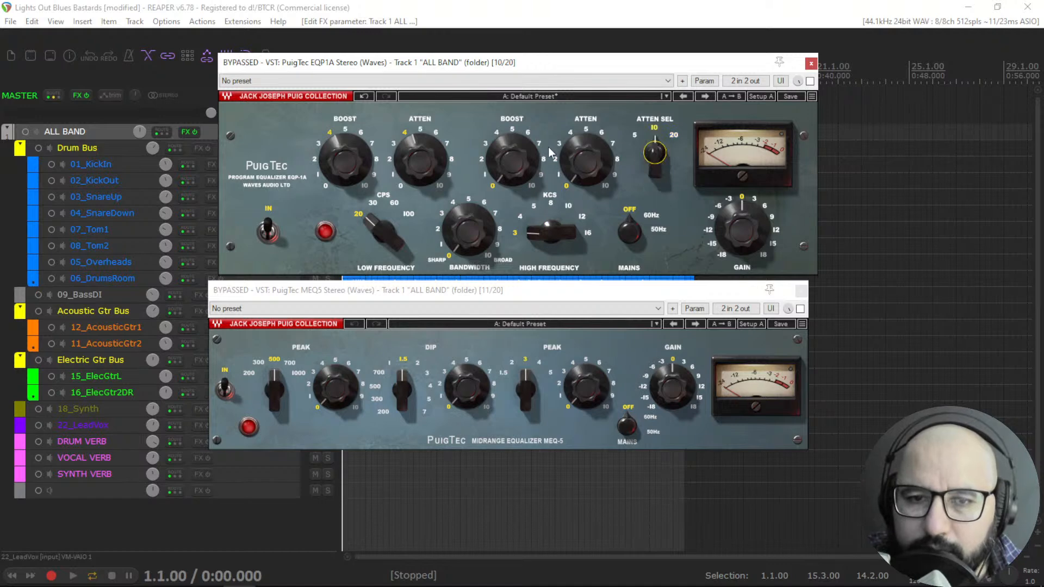
pyautogui.moveTo(584, 163); pyautogui.dragTo(583, 161)
pyautogui.moveTo(518, 159); pyautogui.dragTo(580, 162)
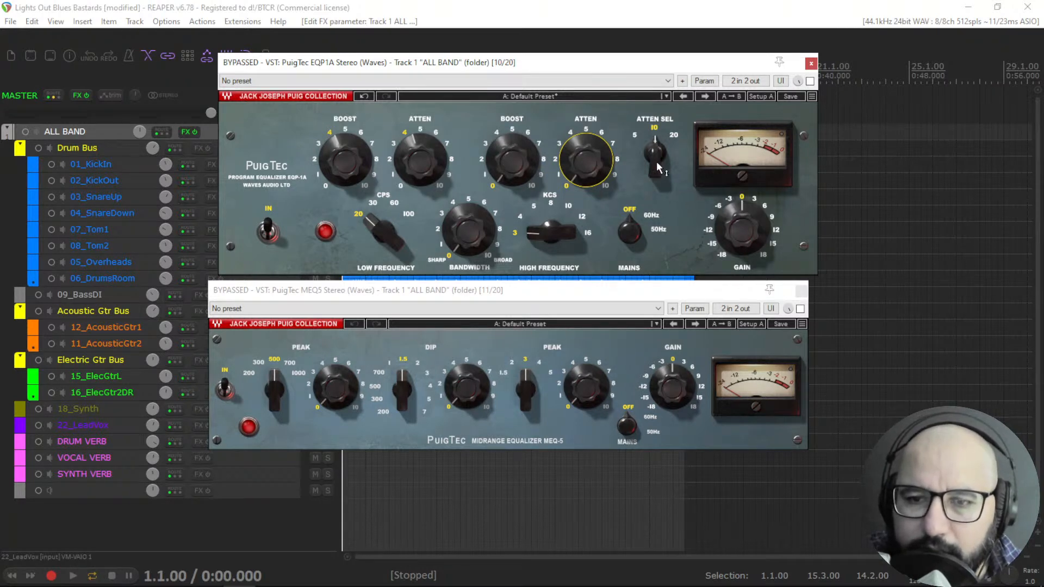
# Raise the MEQ5 low peak to about 5 and the dip to about 4.
pyautogui.click(514, 293)
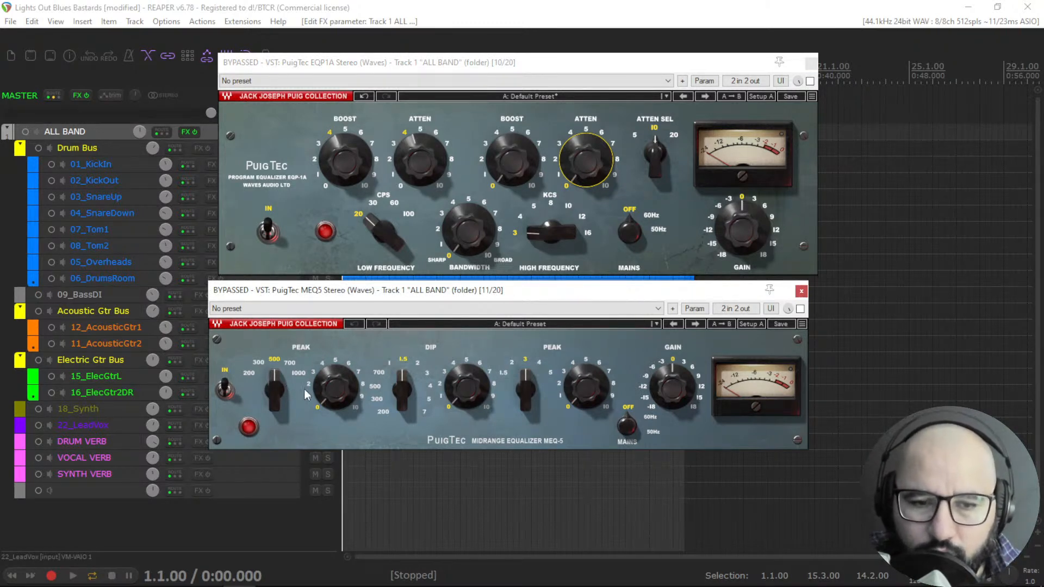
pyautogui.click(335, 391)
pyautogui.moveTo(268, 390)
pyautogui.mouseDown()
pyautogui.moveTo(268, 402)
pyautogui.moveTo(268, 391)
pyautogui.mouseUp()
pyautogui.moveTo(344, 390); pyautogui.dragTo(345, 369)
pyautogui.moveTo(278, 395); pyautogui.dragTo(335, 375)
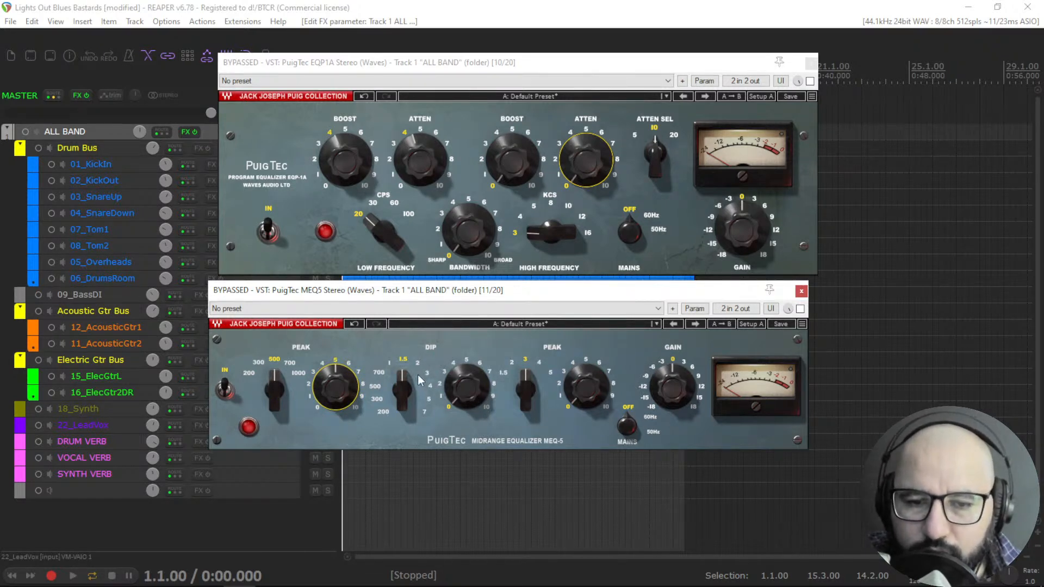
pyautogui.moveTo(403, 393)
pyautogui.mouseDown()
pyautogui.moveTo(402, 411)
pyautogui.moveTo(402, 366)
pyautogui.moveTo(403, 395)
pyautogui.mouseUp()
pyautogui.moveTo(467, 387)
pyautogui.mouseDown()
pyautogui.moveTo(466, 373)
pyautogui.moveTo(462, 396)
pyautogui.mouseUp()
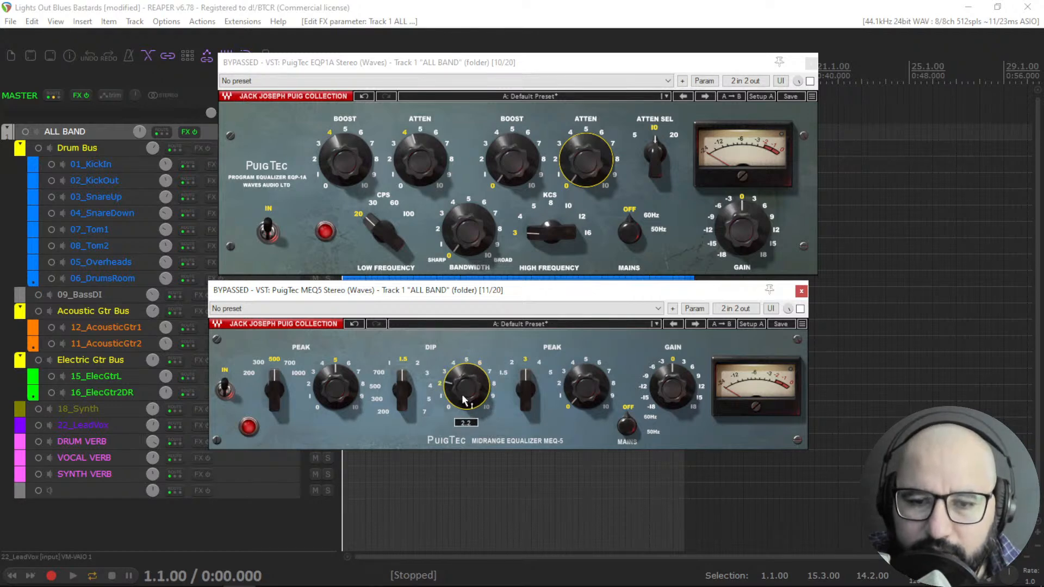
# Switch the MEQ5 high peak frequency to 1.5 kHz and back to 3 kHz.
pyautogui.click(587, 391)
pyautogui.moveTo(525, 389); pyautogui.dragTo(526, 397)
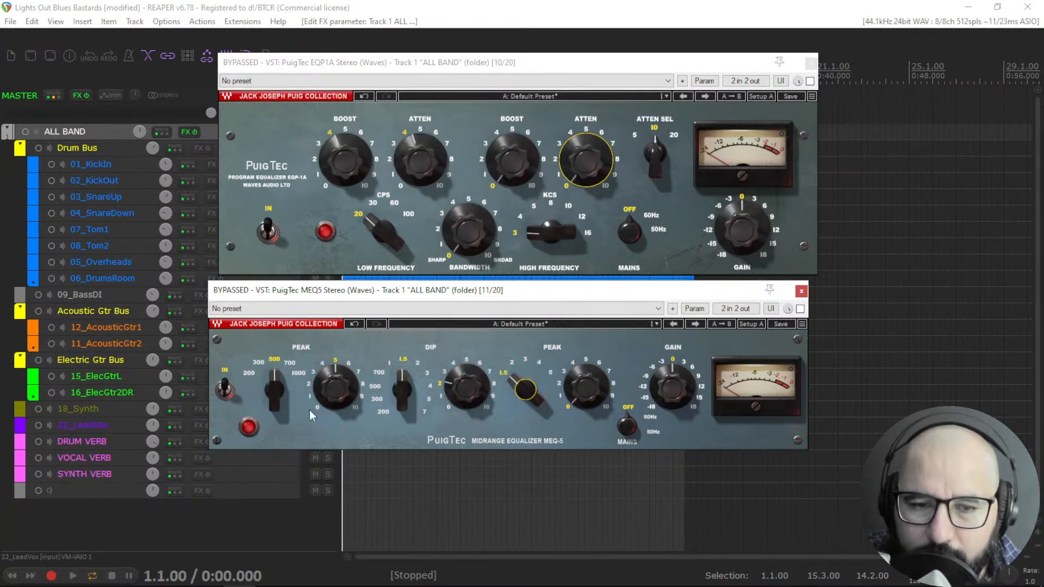
pyautogui.moveTo(523, 391)
pyautogui.moveTo(525, 390)
pyautogui.mouseDown()
pyautogui.moveTo(525, 358)
pyautogui.moveTo(525, 404)
pyautogui.mouseUp()
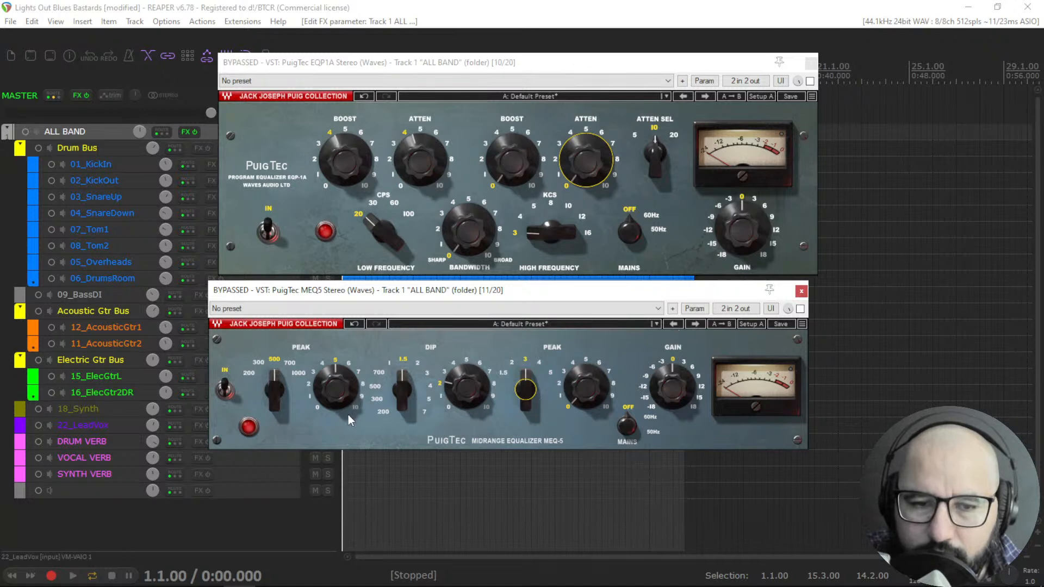
# Reset the MEQ5 peak and dip knobs and the EQP1A boost, atten, low frequency and bandwidth controls to defaults.
pyautogui.keyDown('alt'); pyautogui.click(348, 396); pyautogui.keyUp('alt')
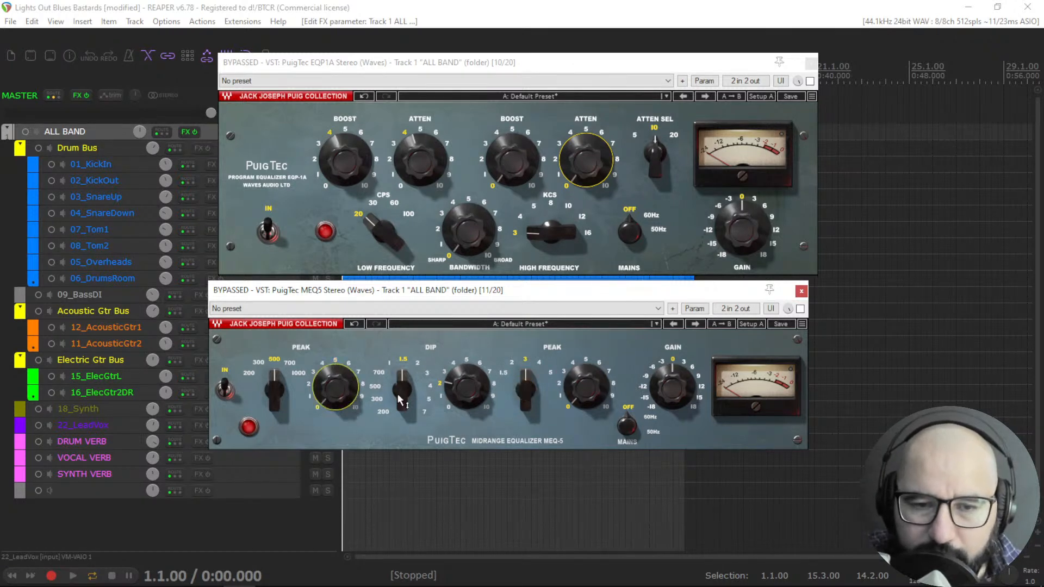
pyautogui.keyDown('alt'); pyautogui.click(460, 387); pyautogui.keyUp('alt')
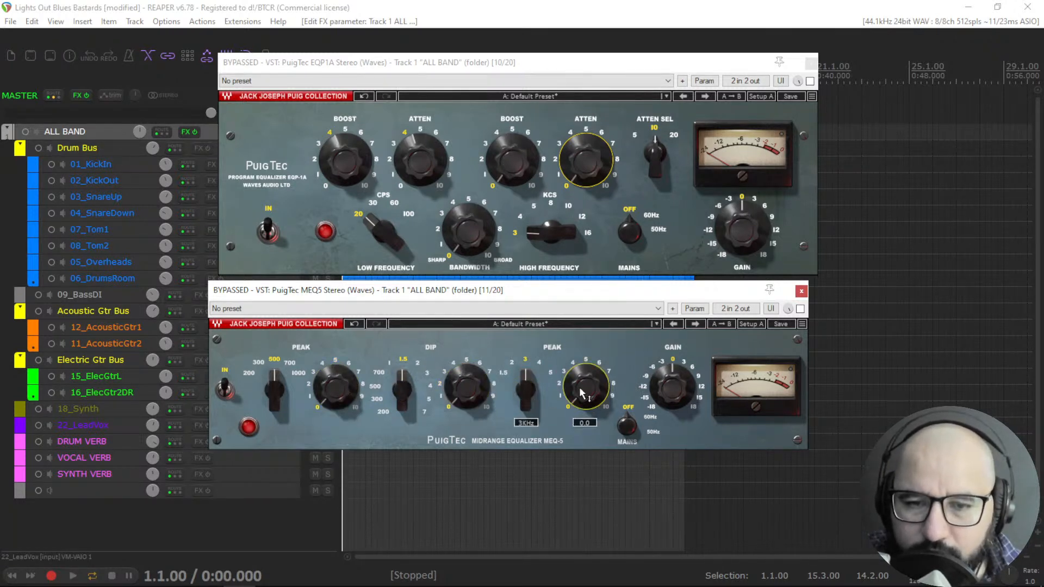
pyautogui.keyDown('alt'); pyautogui.click(572, 162); pyautogui.keyUp('alt')
pyautogui.keyDown('alt'); pyautogui.click(405, 157); pyautogui.keyUp('alt')
pyautogui.keyDown('alt'); pyautogui.click(347, 159); pyautogui.keyUp('alt')
pyautogui.keyDown('alt'); pyautogui.click(375, 225); pyautogui.keyUp('alt')
pyautogui.keyDown('alt'); pyautogui.click(461, 228); pyautogui.keyUp('alt')
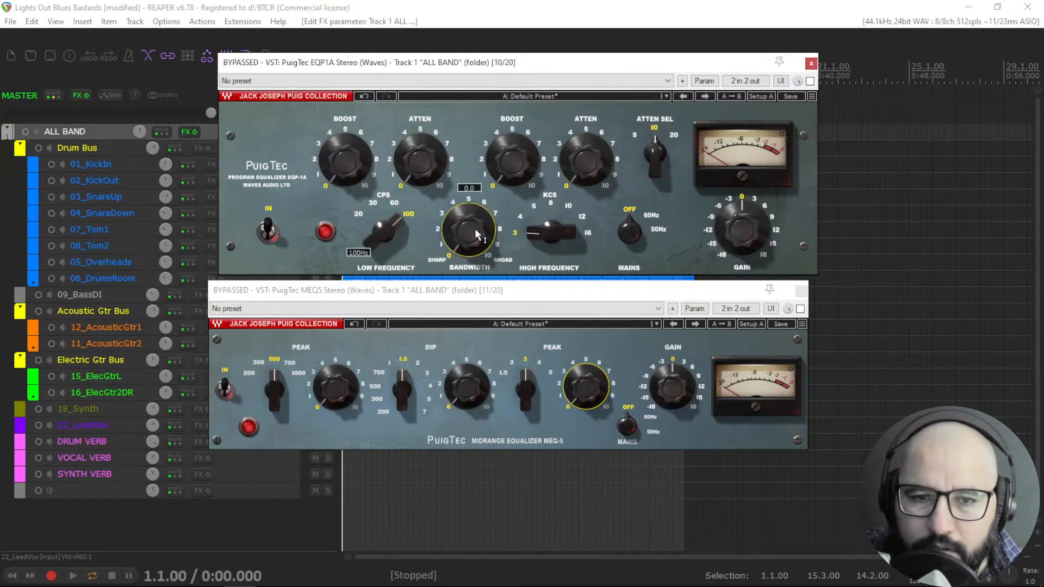
# Open RareSE from the ALL BAND FX chain and move its window up over the PuigTec windows.
pyautogui.rightClick(185, 133)
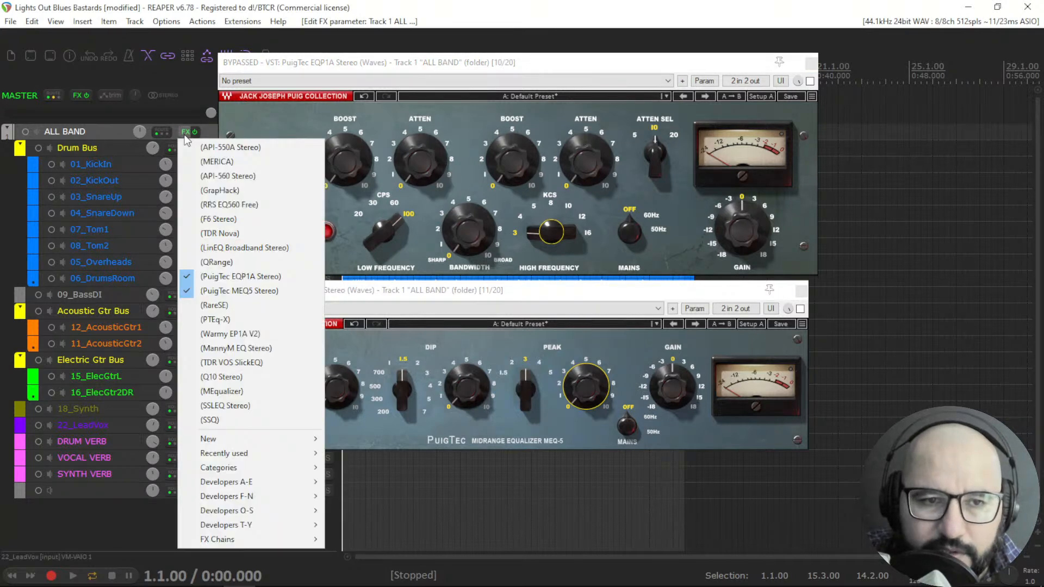
pyautogui.click(225, 309)
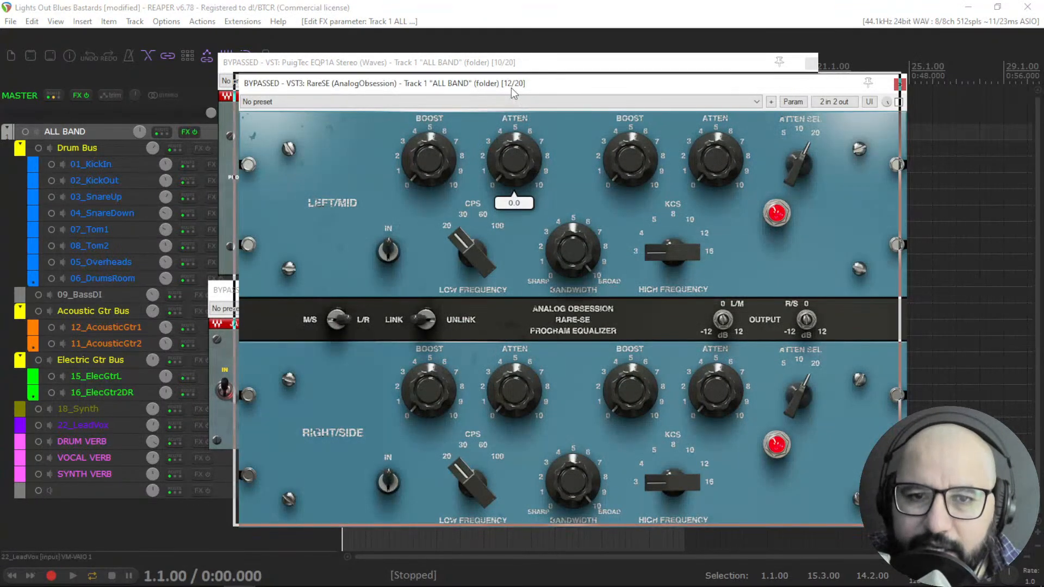
pyautogui.moveTo(505, 89); pyautogui.dragTo(491, 82)
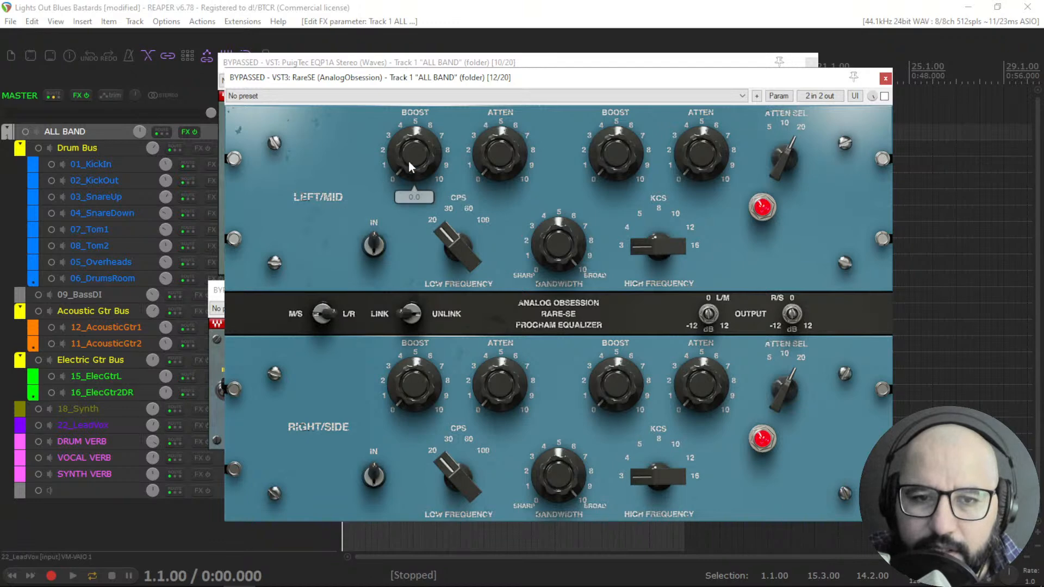
pyautogui.moveTo(460, 244); pyautogui.dragTo(443, 231)
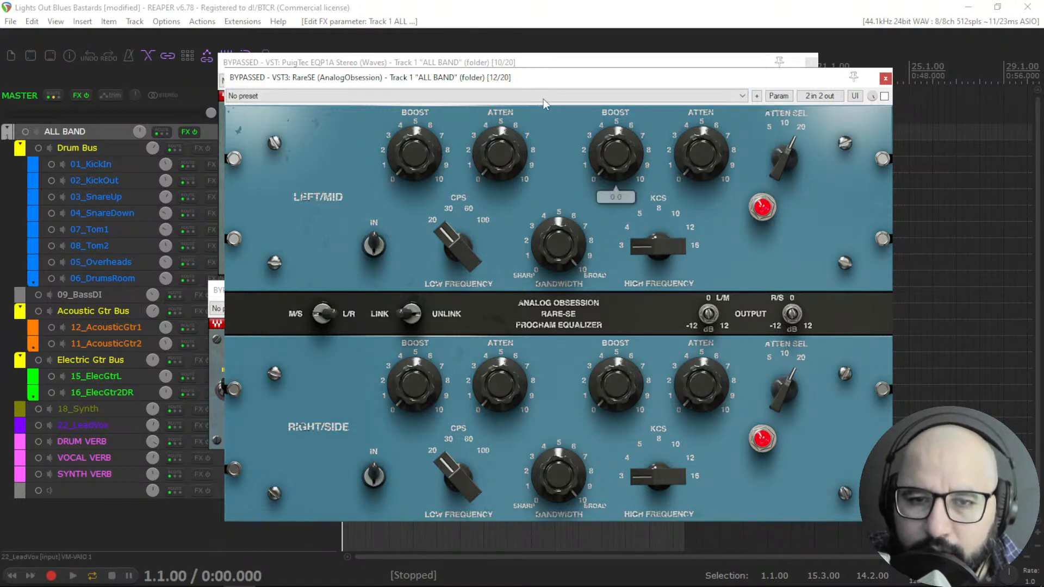
pyautogui.moveTo(526, 84); pyautogui.dragTo(519, 80)
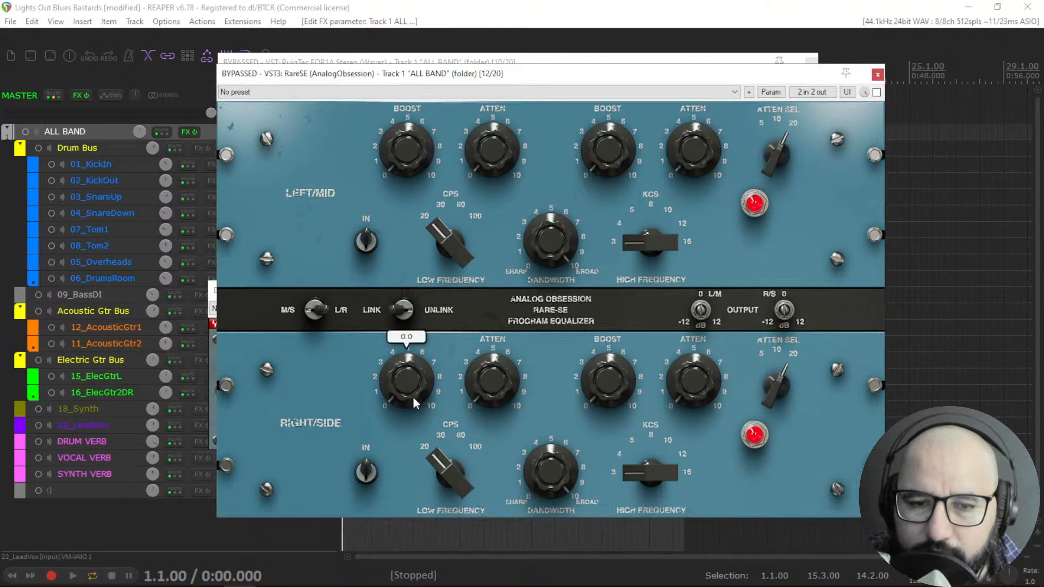
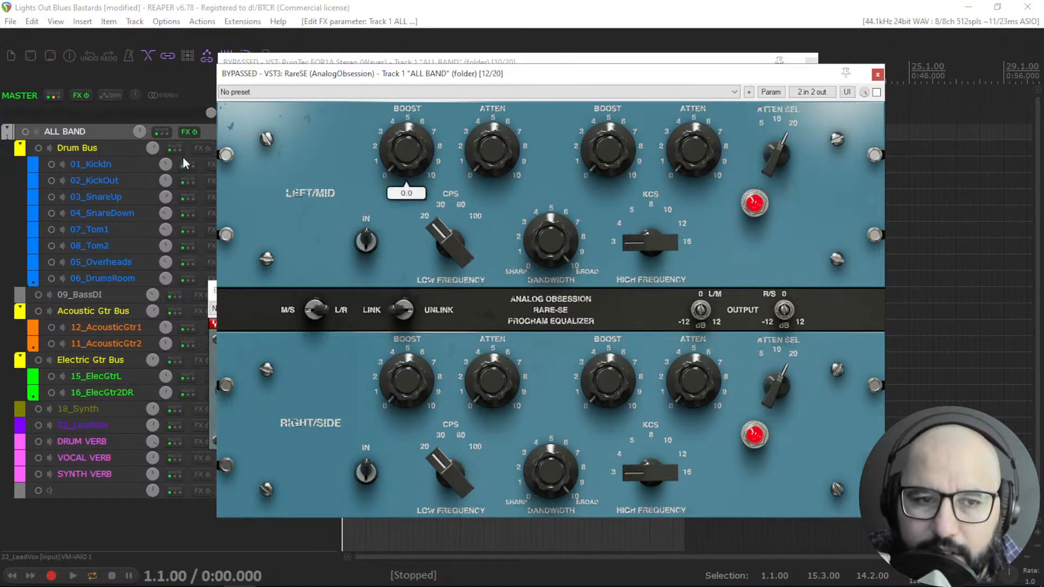
# Open PTEq-X from the ALL BAND FX chain and move its window slightly down.
pyautogui.rightClick(185, 133)
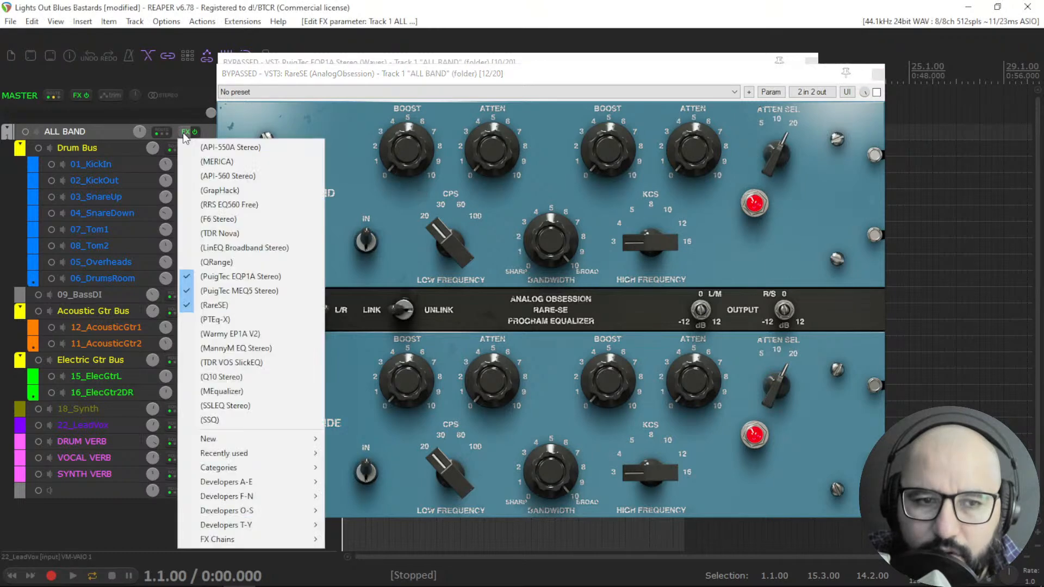
pyautogui.click(216, 320)
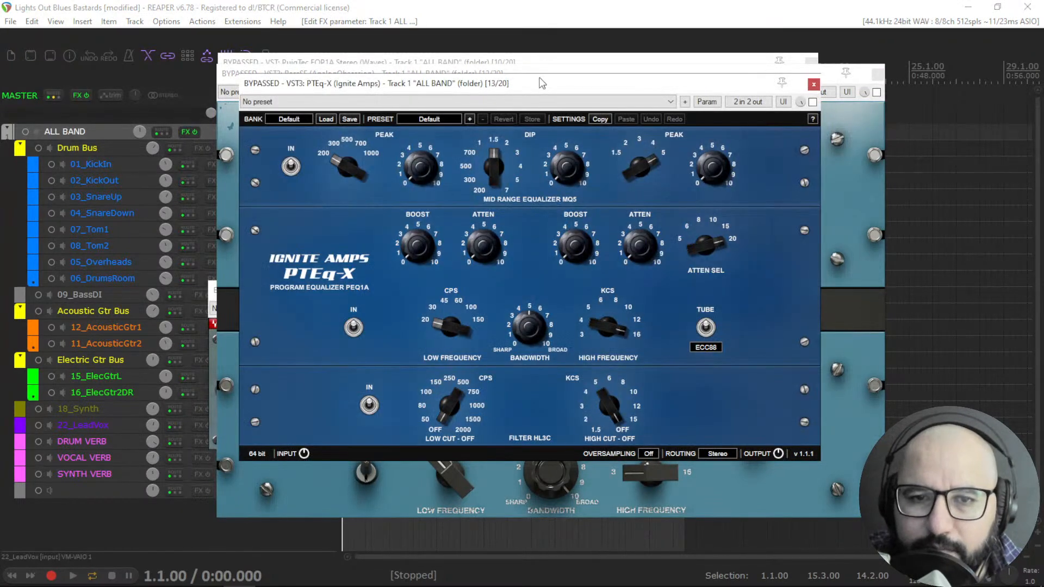
pyautogui.moveTo(535, 82); pyautogui.dragTo(540, 91)
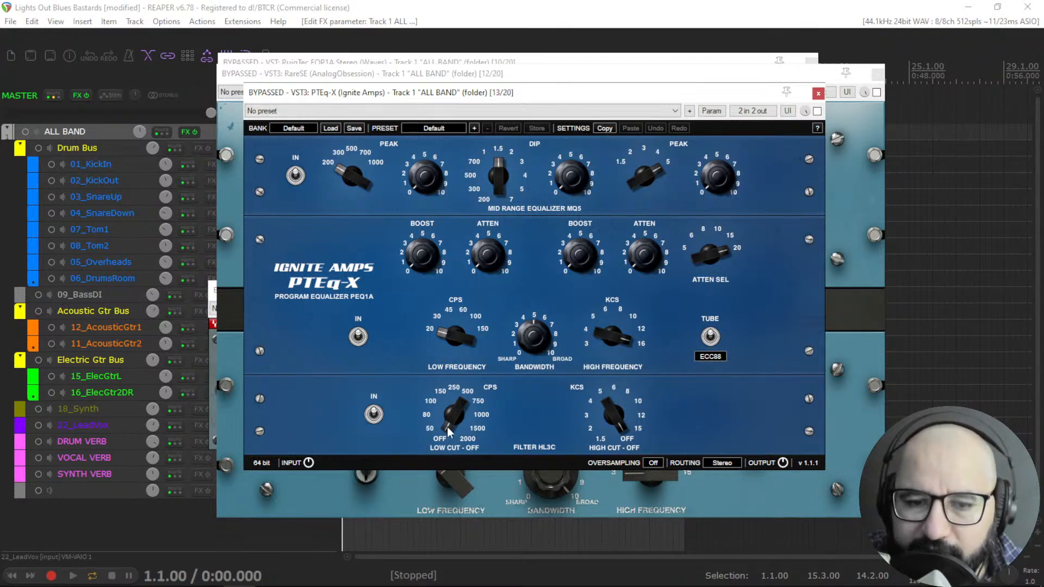
# Try the PTEq-X low-cut and high-cut filter knobs, then close the PTEq-X window.
pyautogui.moveTo(446, 425); pyautogui.dragTo(420, 498)
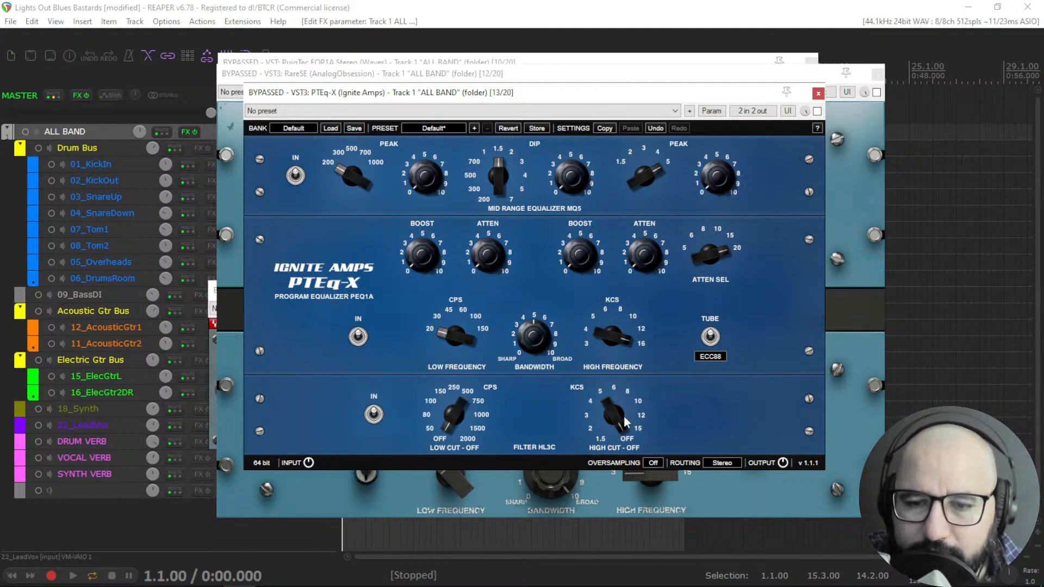
pyautogui.moveTo(603, 485); pyautogui.dragTo(600, 538)
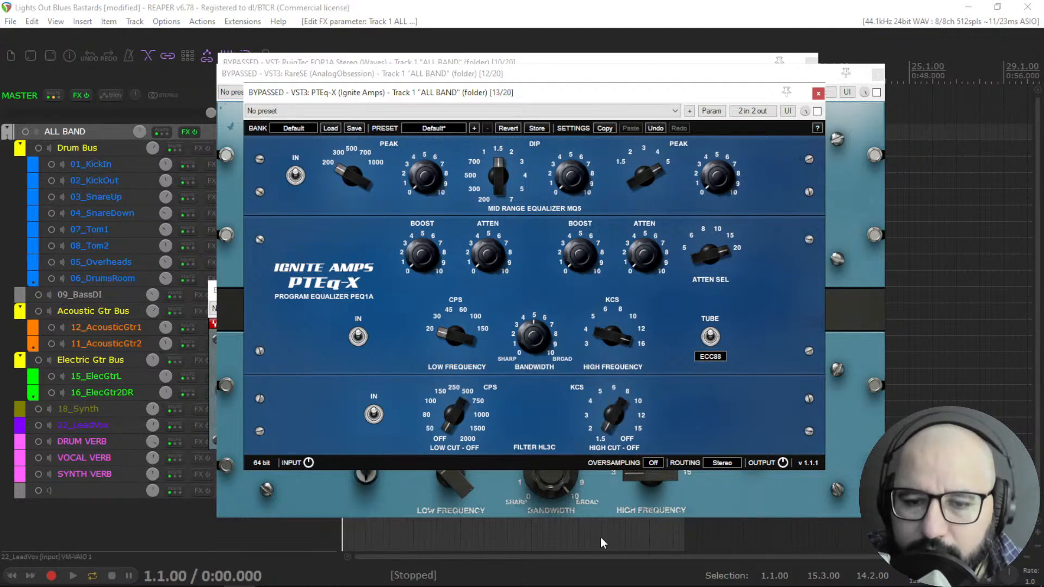
pyautogui.moveTo(604, 418); pyautogui.dragTo(604, 368)
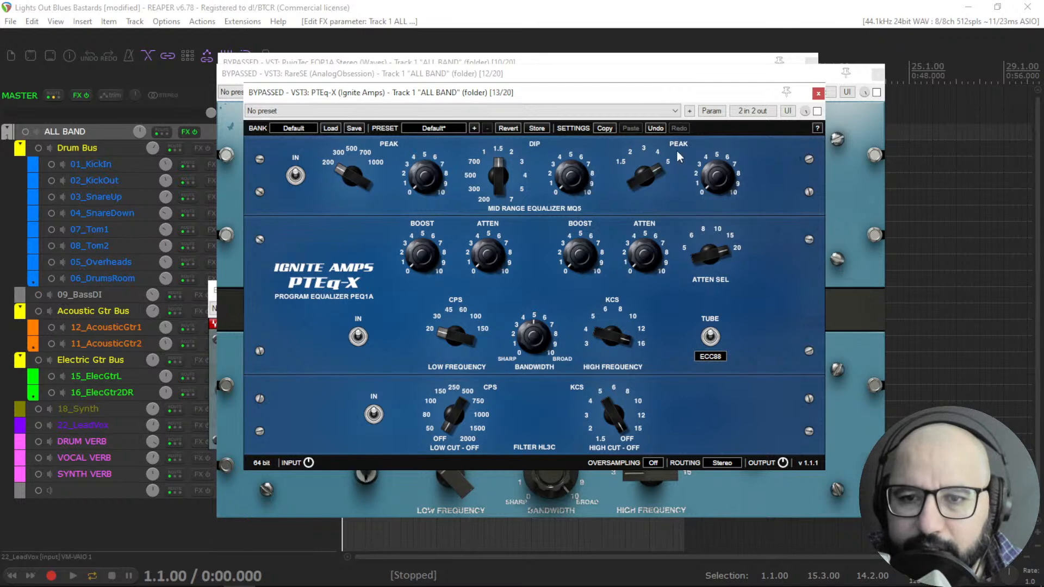
pyautogui.click(817, 93)
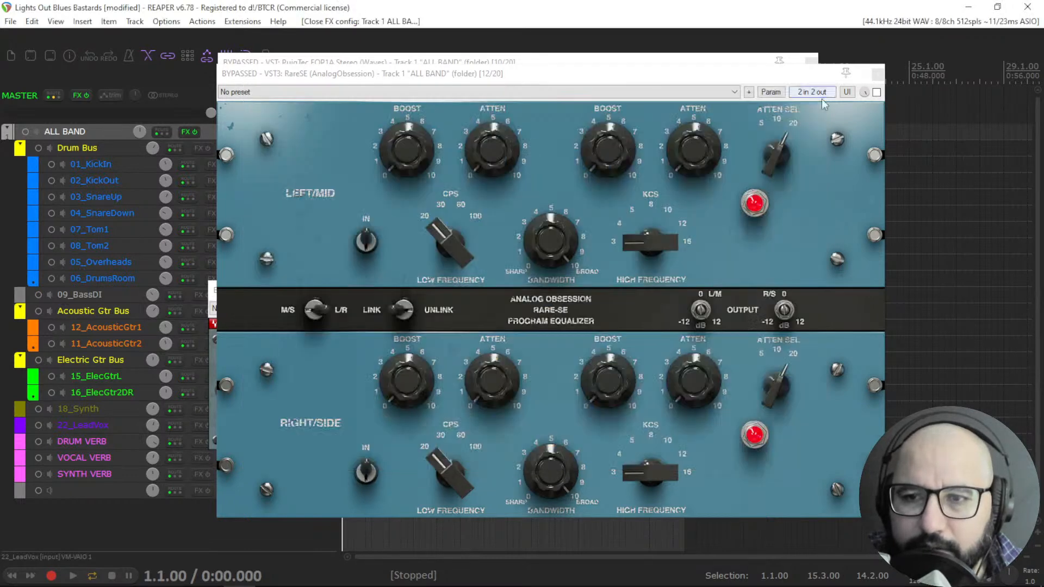
# Close RareSE and set the EQP1A low frequency to 60 Hz and high frequency to 8 kHz.
pyautogui.click(877, 74)
pyautogui.moveTo(397, 290); pyautogui.dragTo(420, 293)
pyautogui.moveTo(399, 236); pyautogui.dragTo(399, 248)
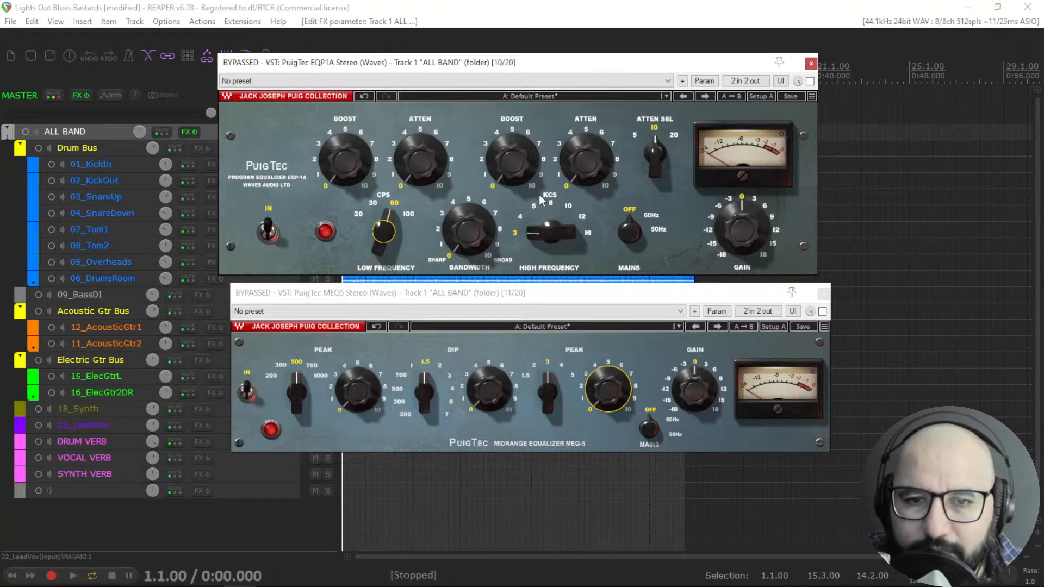
pyautogui.moveTo(548, 233); pyautogui.dragTo(548, 215)
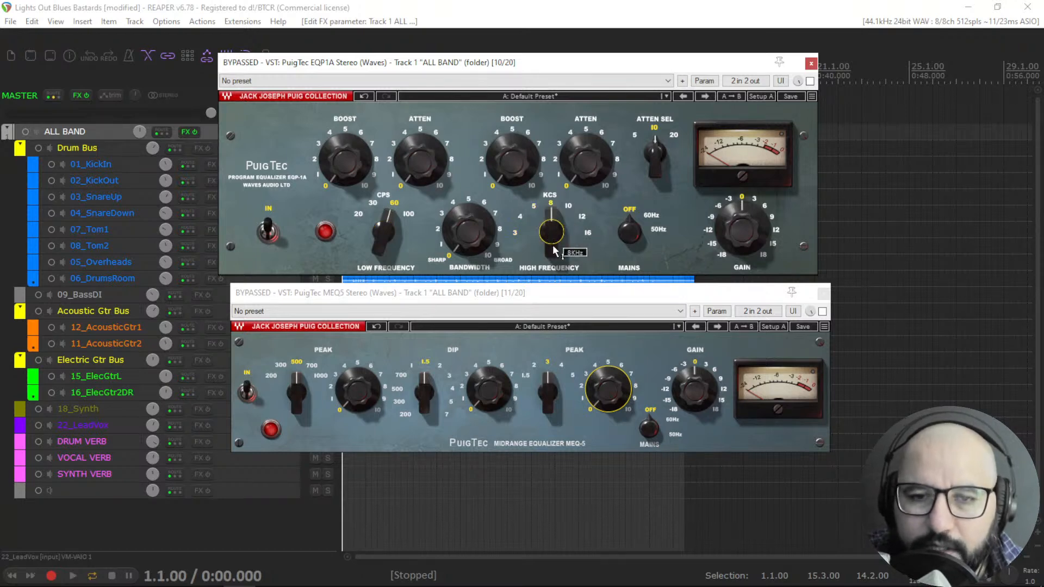
# Start playback, enable EQP1A, raise its low boost to about 5 and toggle its bypass to compare.
pyautogui.press('space')
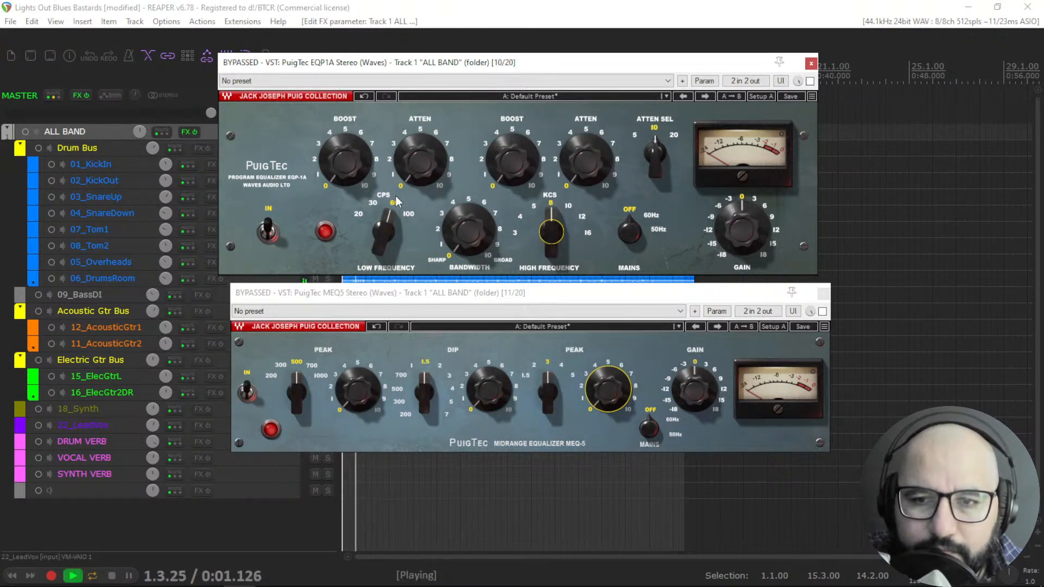
pyautogui.click(810, 81)
pyautogui.moveTo(373, 202); pyautogui.dragTo(408, 137)
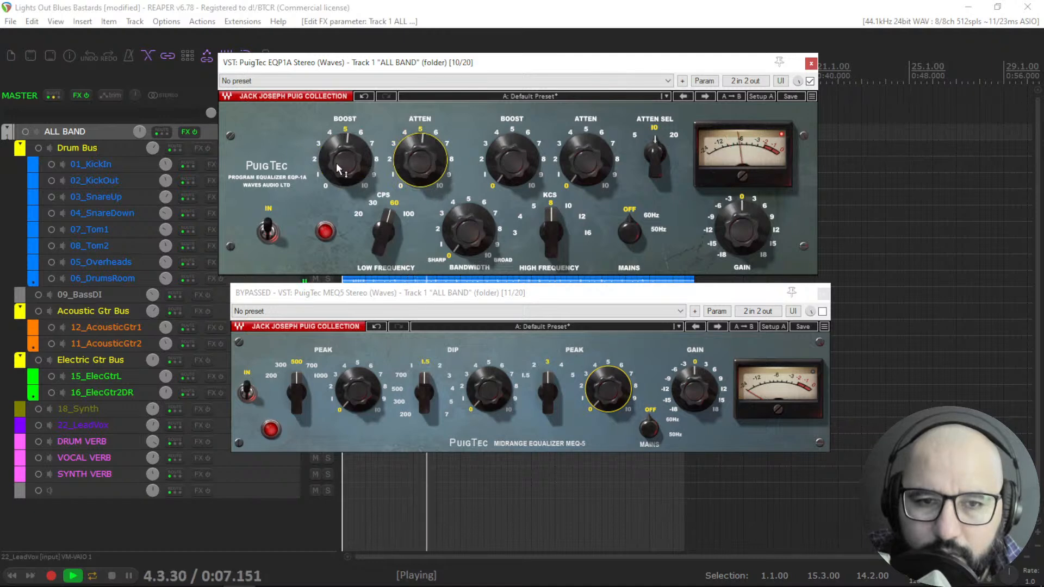
pyautogui.click(810, 81)
pyautogui.click(810, 82)
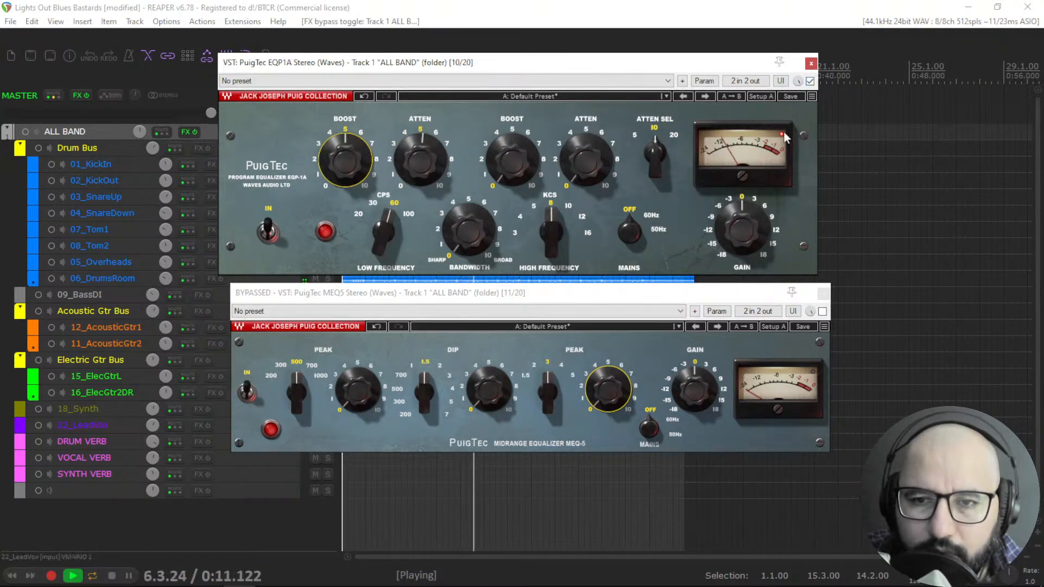
# Set the EQP1A low atten to about 6 and low boost to 4.6, toggling bypass to compare.
pyautogui.moveTo(420, 163); pyautogui.dragTo(420, 155)
pyautogui.moveTo(345, 160); pyautogui.dragTo(345, 164)
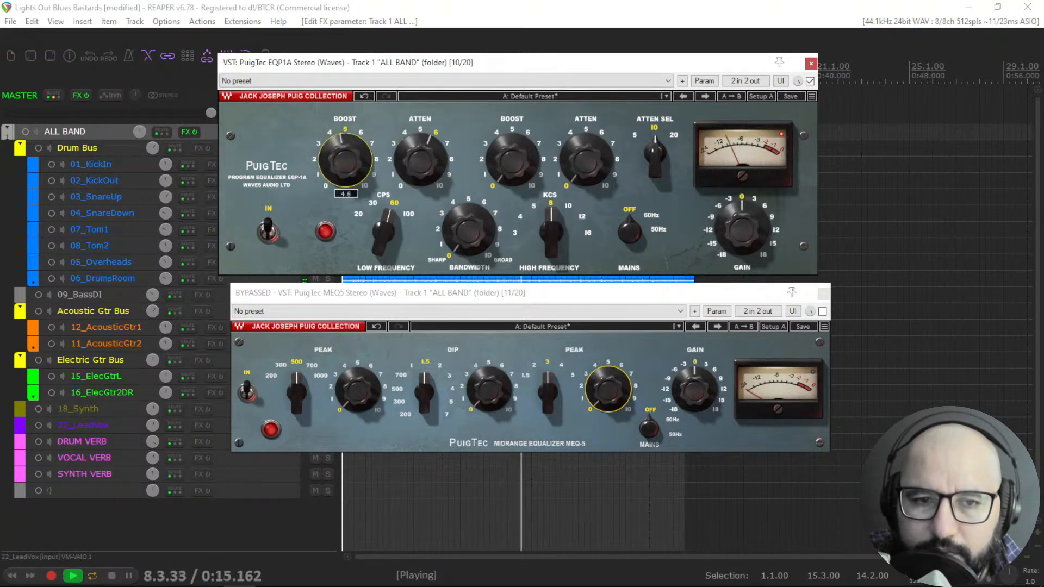
pyautogui.click(810, 82)
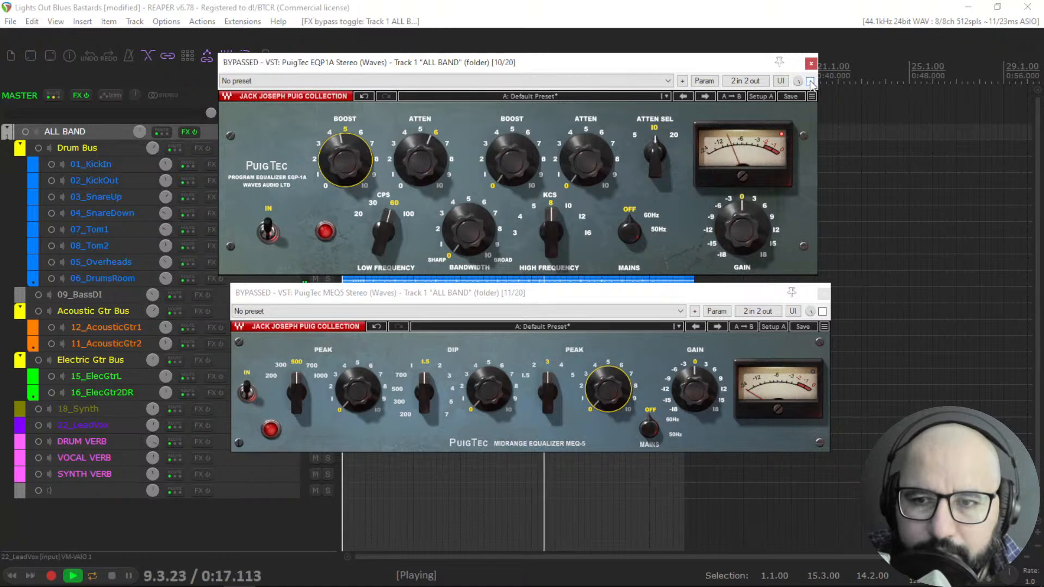
pyautogui.click(810, 82)
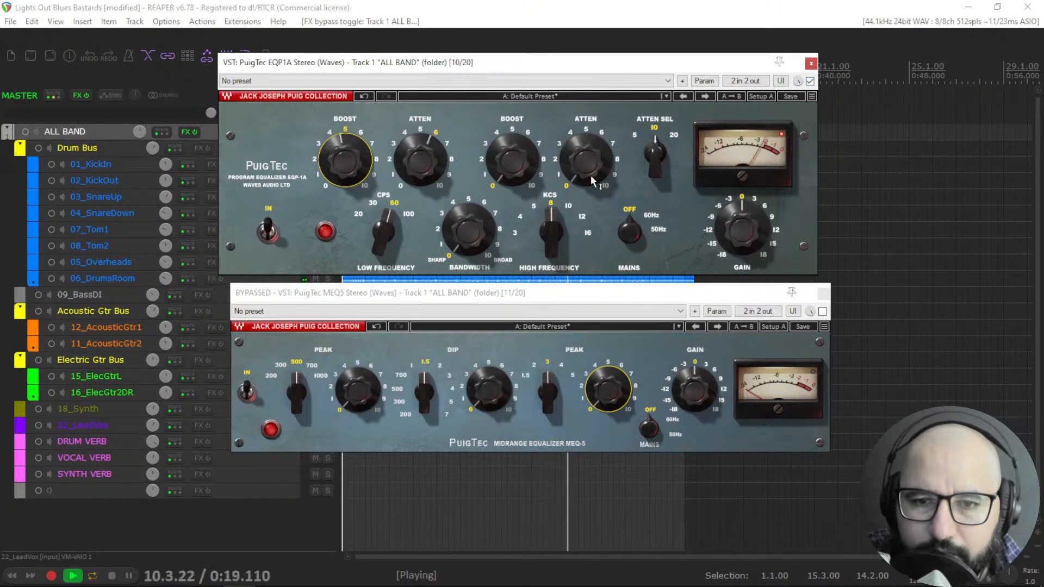
# Raise the EQP1A high boost to about 3, close the MEQ5 window, bypass EQP1A and stop playback.
pyautogui.moveTo(512, 160)
pyautogui.mouseDown()
pyautogui.moveTo(512, 133)
pyautogui.moveTo(512, 152)
pyautogui.mouseUp()
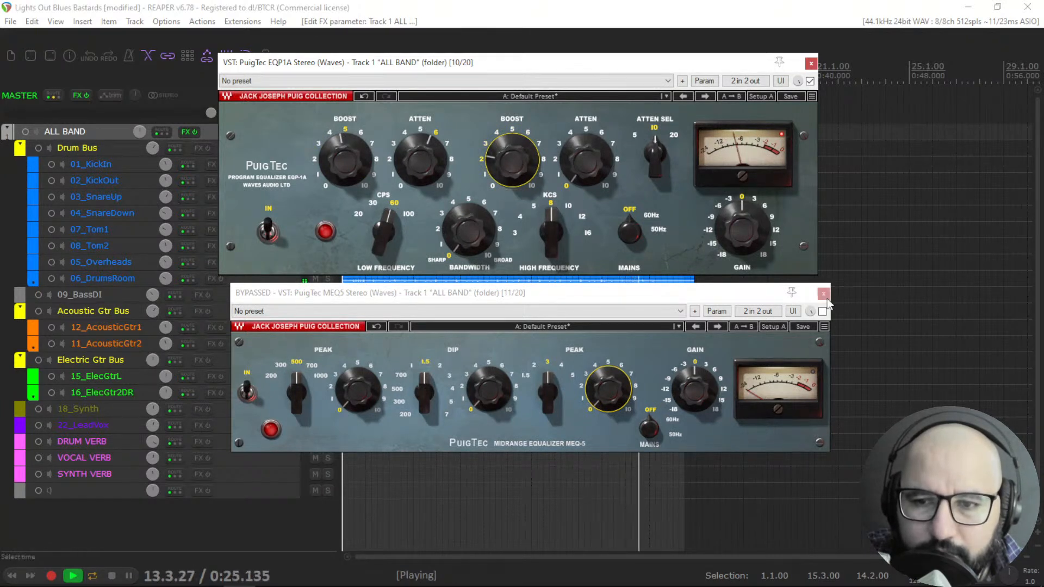
pyautogui.click(823, 294)
pyautogui.click(810, 81)
pyautogui.press('space')
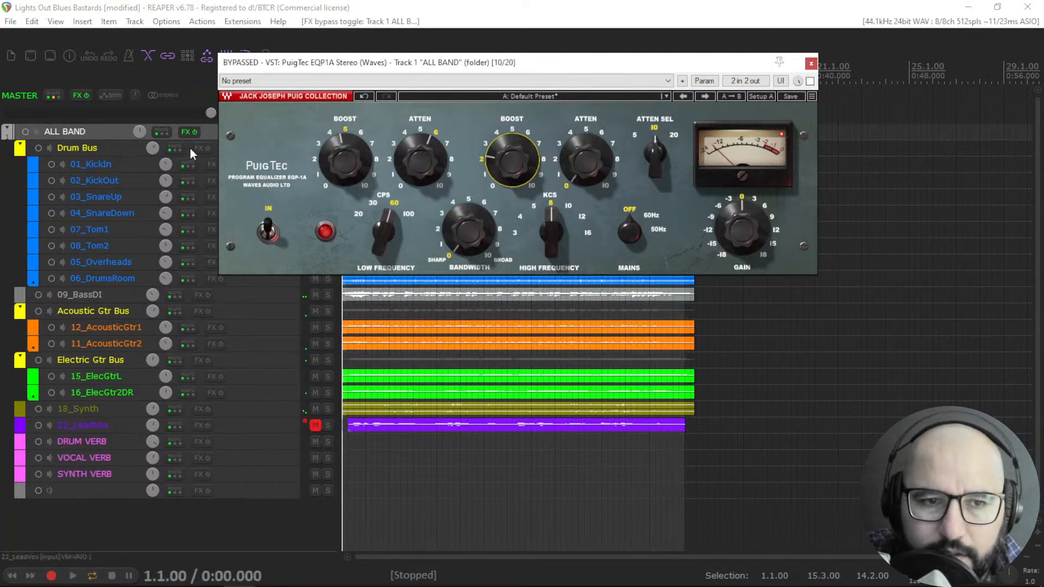
# Open RareSE from the ALL BAND FX chain, start playback and enable the plugin.
pyautogui.rightClick(185, 139)
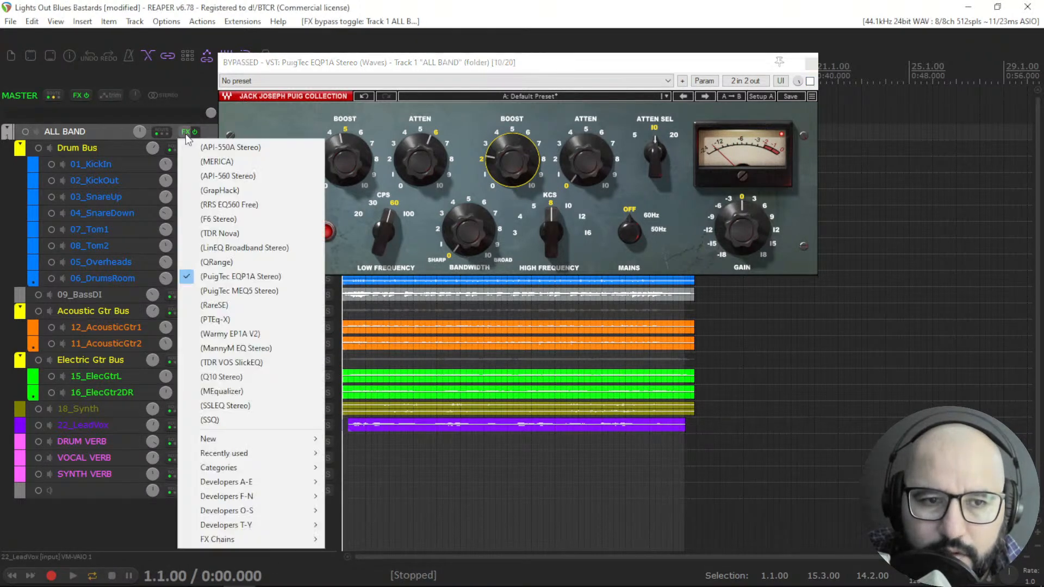
pyautogui.click(229, 305)
pyautogui.press('space')
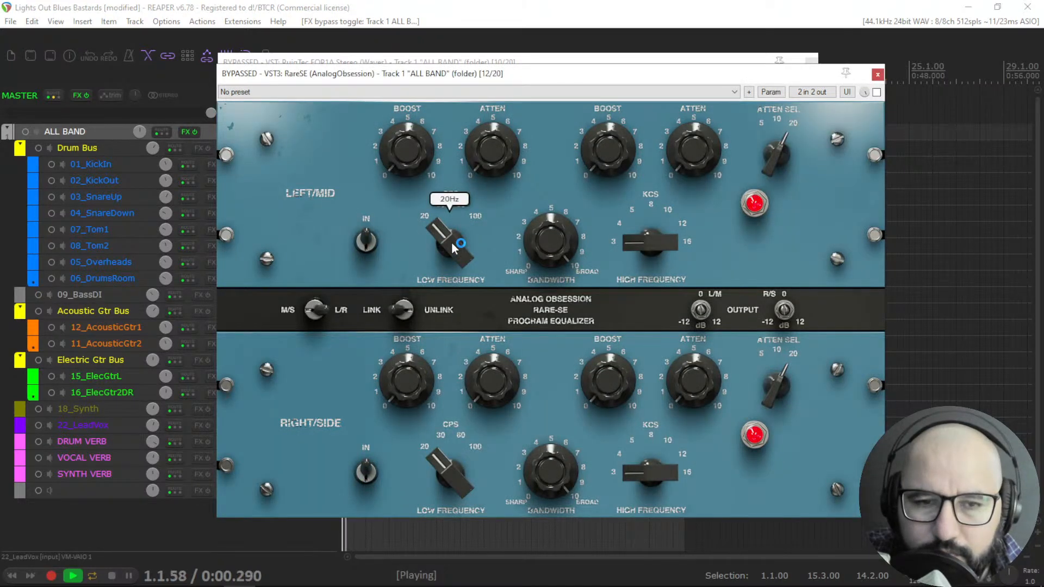
pyautogui.click(876, 93)
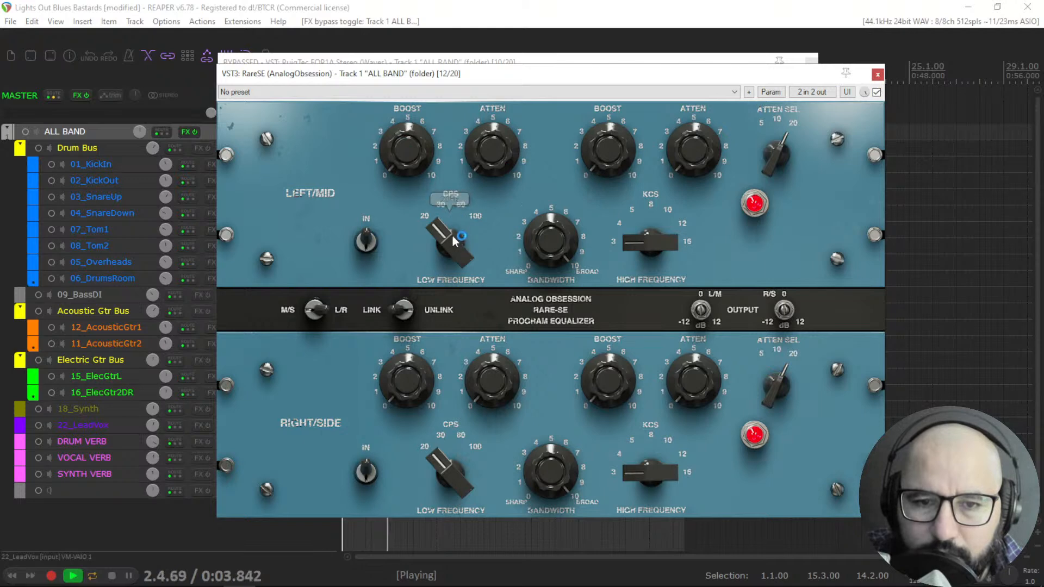
# Set the RareSE low frequency to 60 cps with boost around 5 and atten about 2.4.
pyautogui.moveTo(456, 249); pyautogui.dragTo(456, 239)
pyautogui.moveTo(410, 159); pyautogui.dragTo(412, 128)
pyautogui.moveTo(498, 138); pyautogui.dragTo(505, 19)
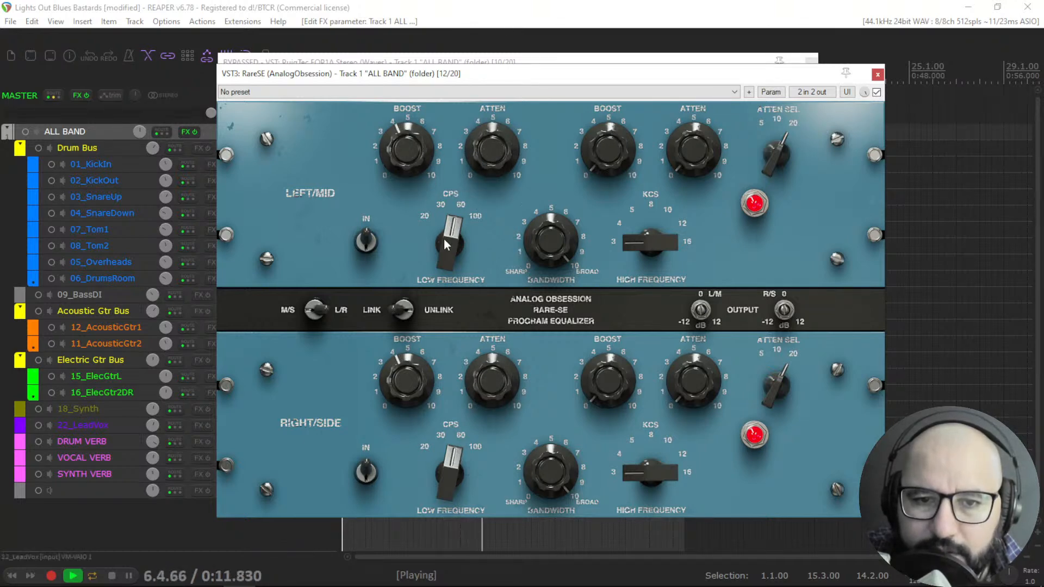
pyautogui.moveTo(416, 152); pyautogui.dragTo(416, 161)
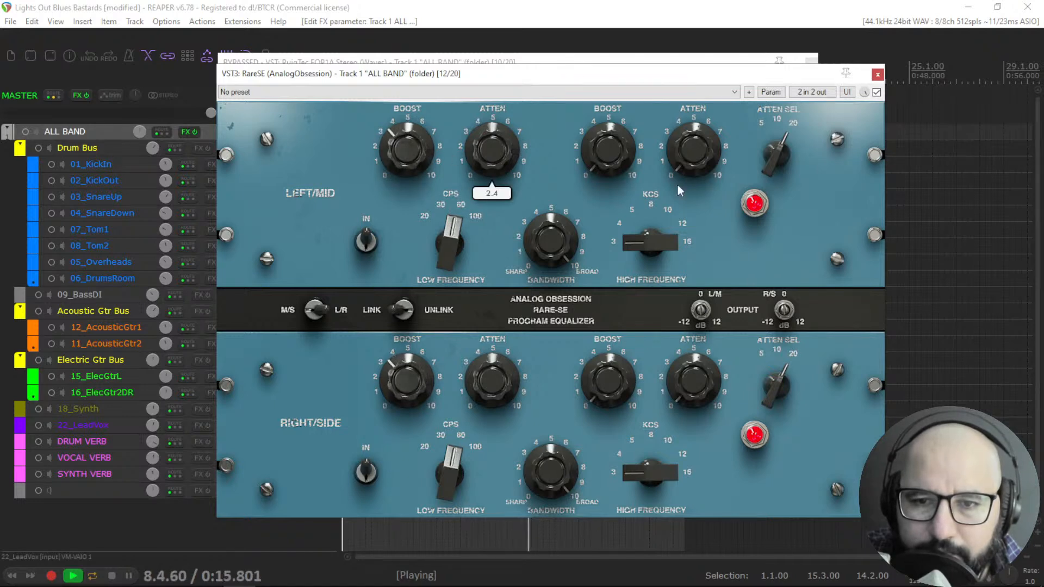
# Set the RareSE high frequency to 8 kHz and high boost to 5.0, then move its window down.
pyautogui.moveTo(666, 151); pyautogui.dragTo(649, 173)
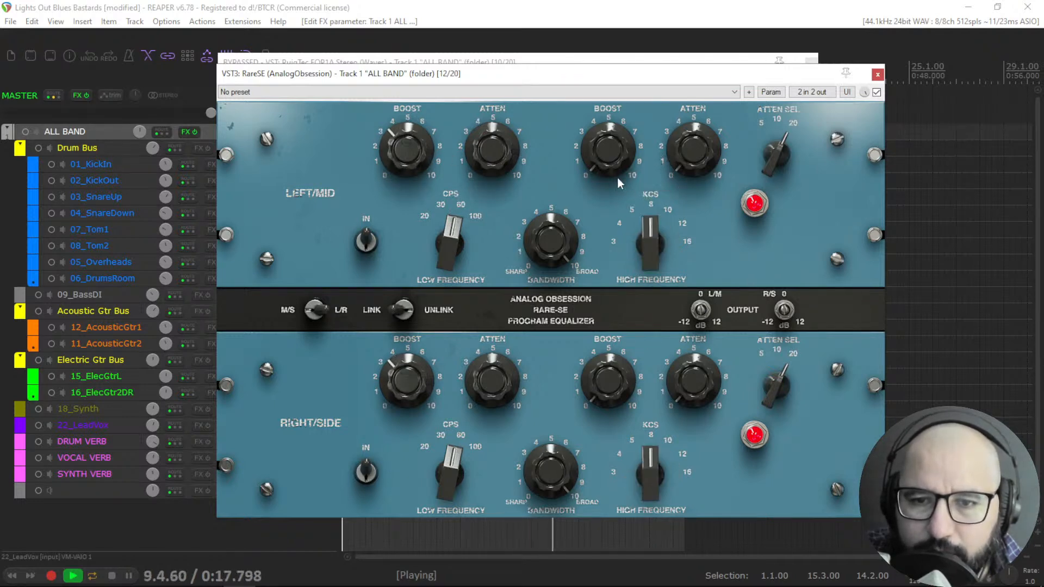
pyautogui.moveTo(607, 143); pyautogui.dragTo(603, 32)
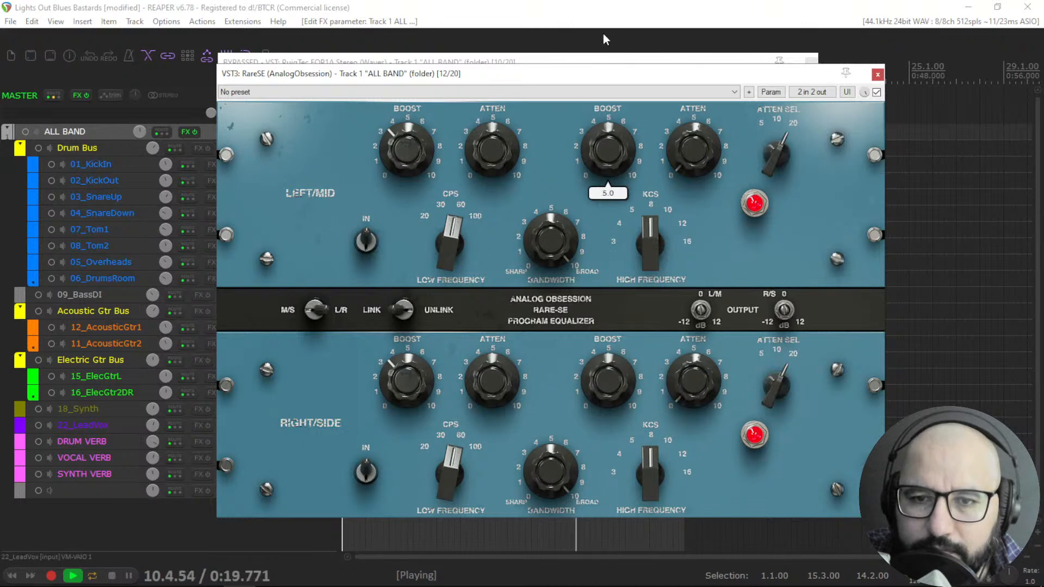
pyautogui.moveTo(748, 74); pyautogui.dragTo(714, 120)
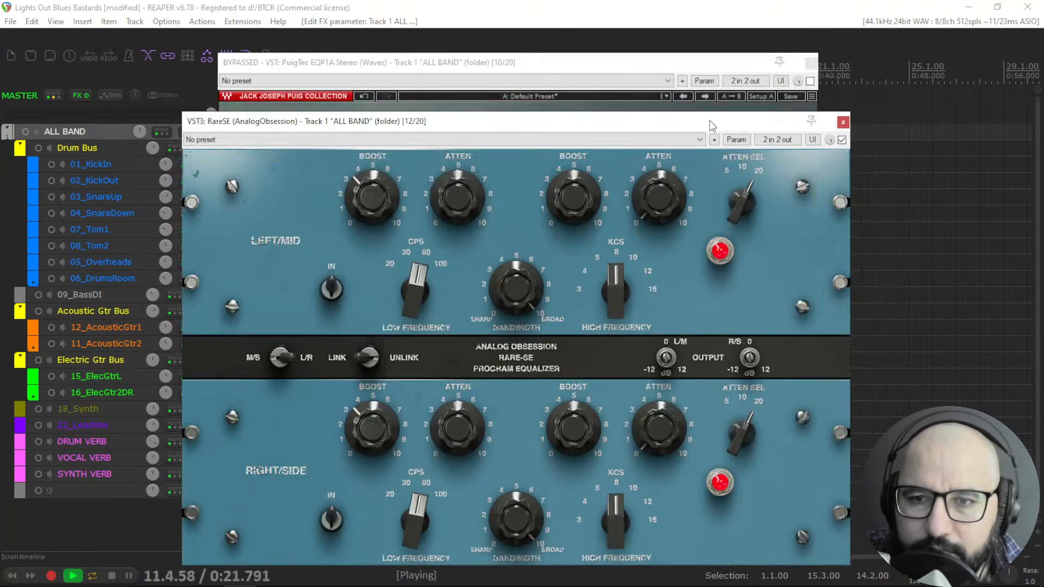
# Compare RareSE against EQP1A by toggling bypass on both plugins.
pyautogui.click(842, 140)
pyautogui.click(810, 106)
pyautogui.click(810, 81)
pyautogui.click(809, 81)
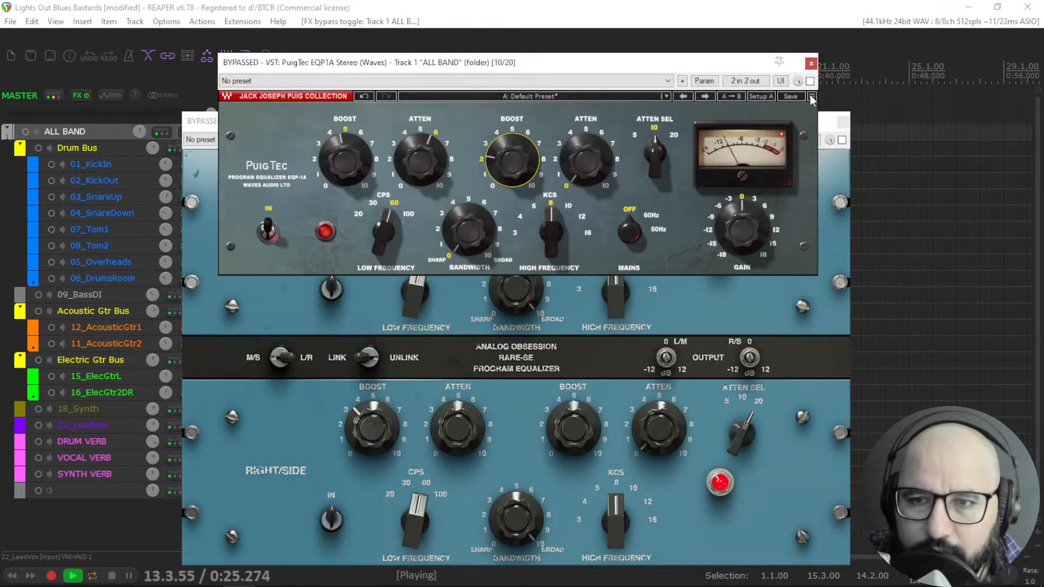
pyautogui.click(827, 130)
pyautogui.click(841, 140)
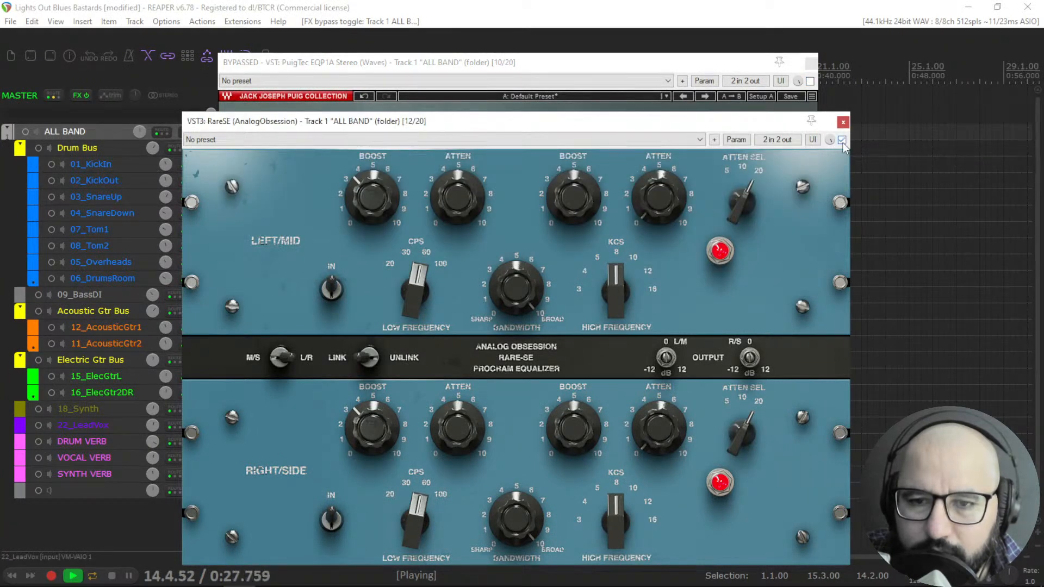
pyautogui.click(842, 140)
pyautogui.click(841, 140)
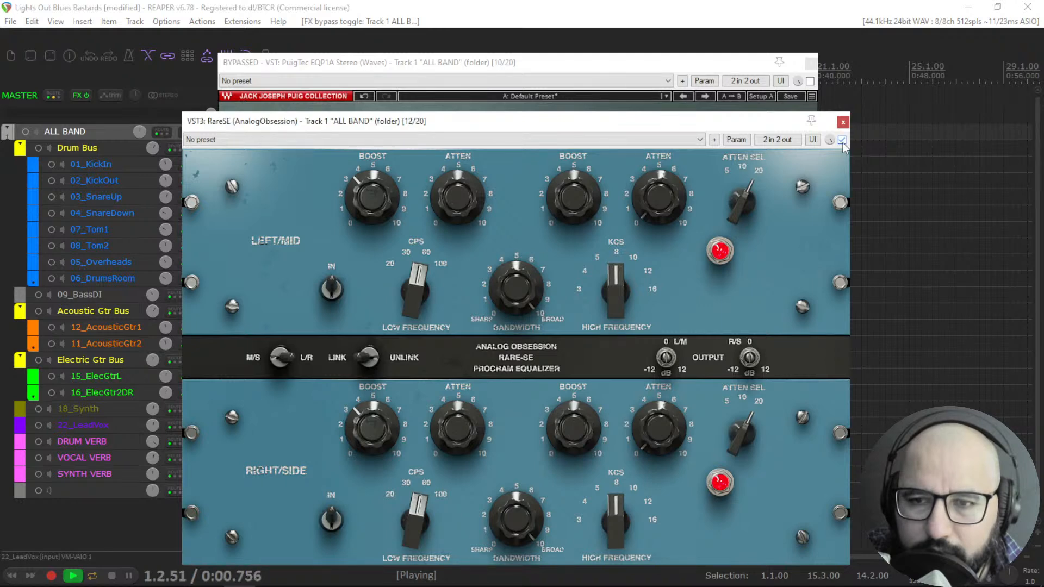
# Raise the RareSE low atten, toggle bypass to compare and stop playback.
pyautogui.moveTo(454, 207); pyautogui.dragTo(456, 163)
pyautogui.click(842, 140)
pyautogui.click(841, 140)
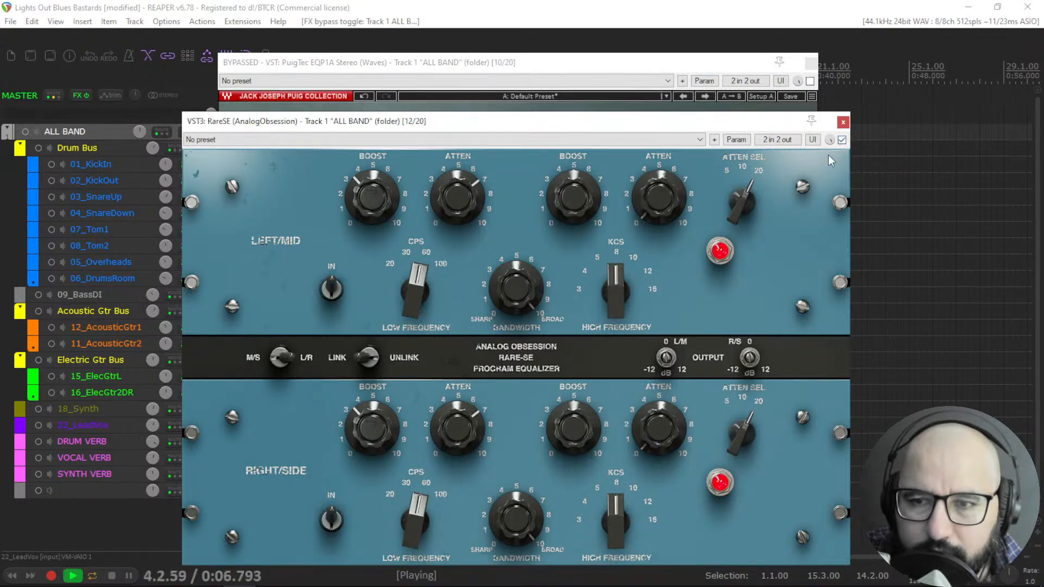
pyautogui.press('space')
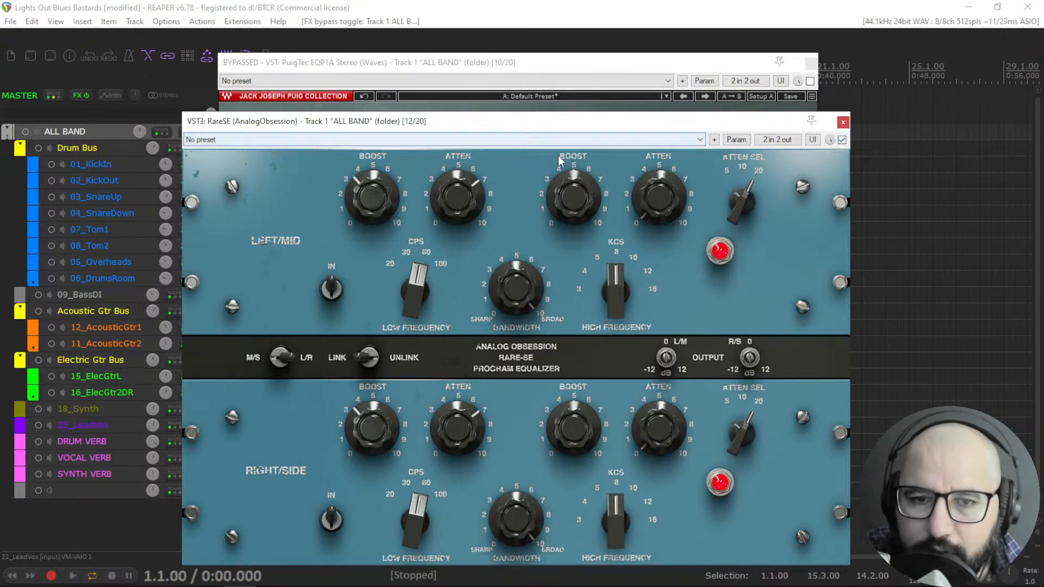
# Lower the RareSE low atten slightly, bypass RareSE and move its window up.
pyautogui.moveTo(461, 190); pyautogui.dragTo(461, 209)
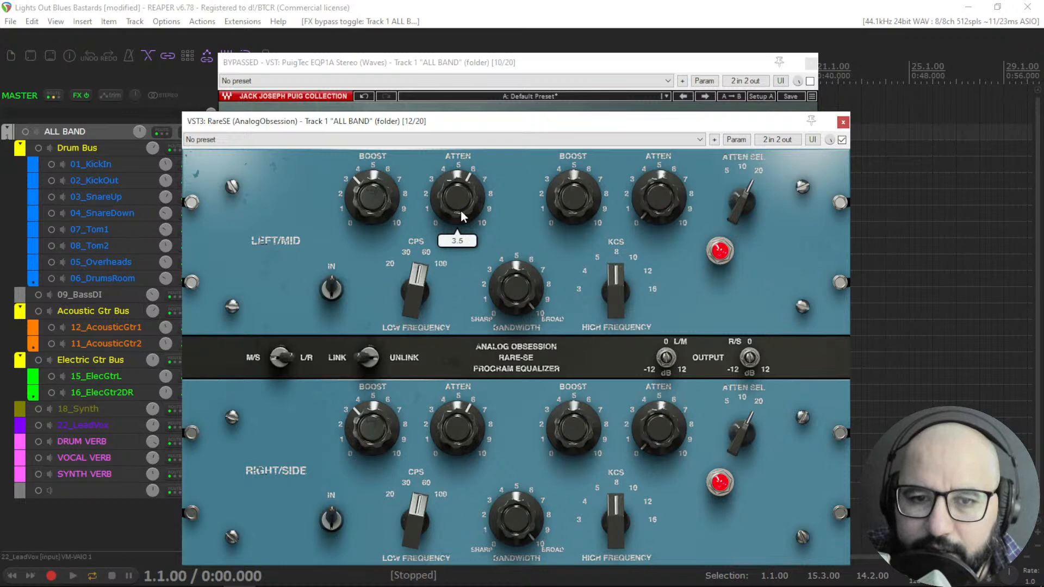
pyautogui.click(842, 141)
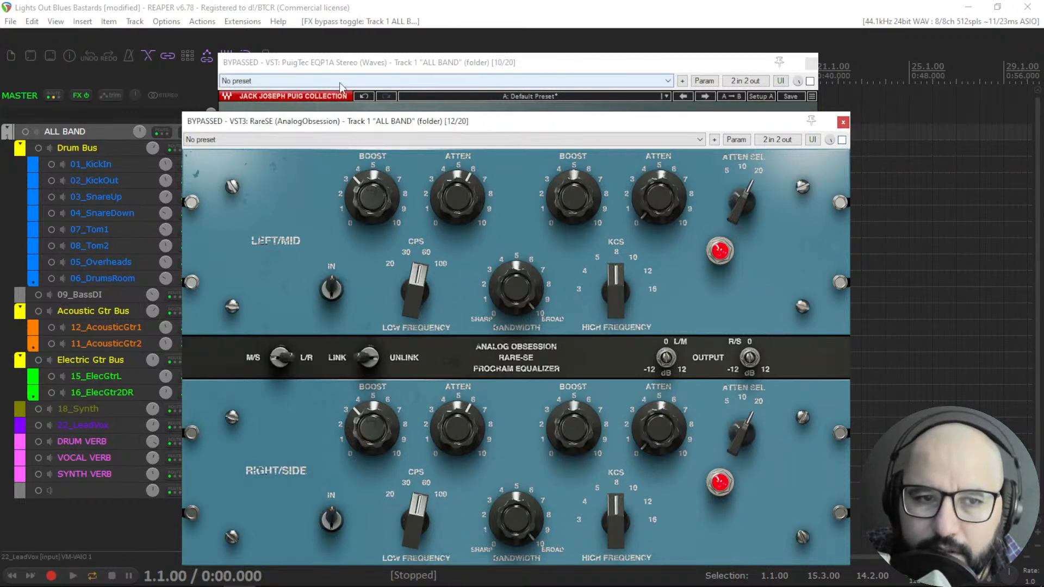
pyautogui.moveTo(335, 121); pyautogui.dragTo(366, 94)
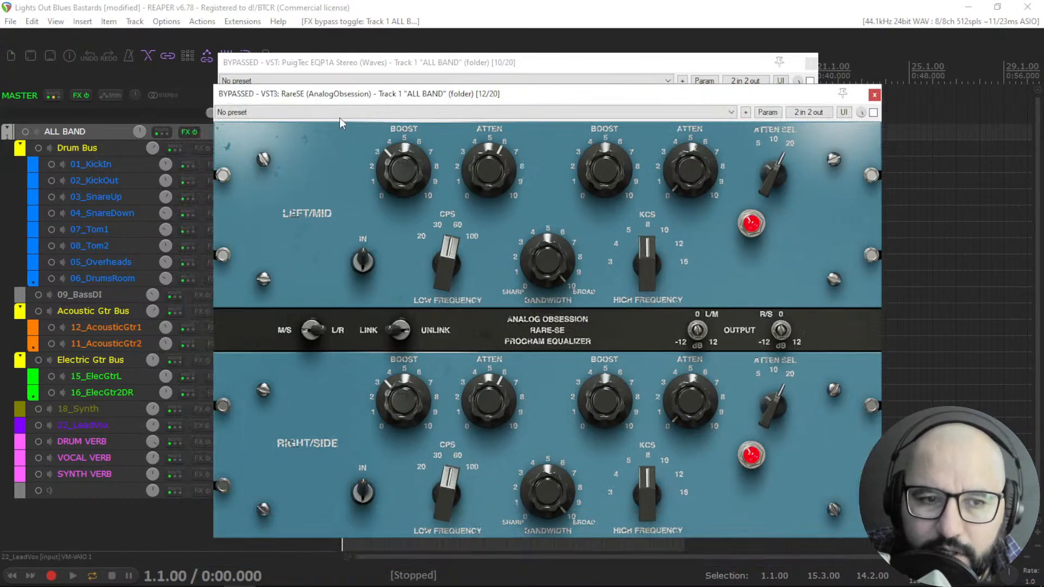
# Open PTEq-X from the ALL BAND FX chain.
pyautogui.rightClick(184, 132)
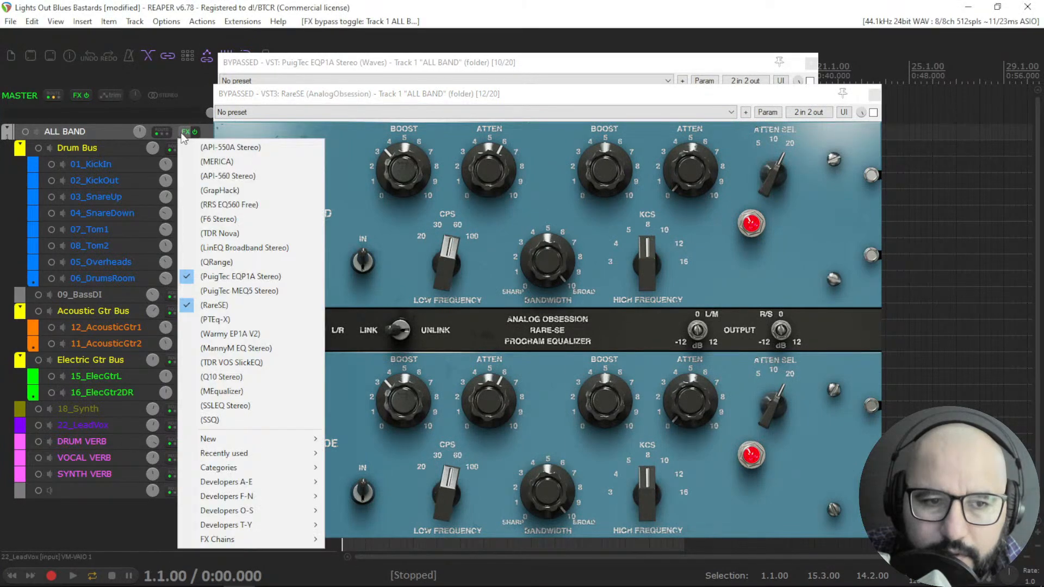
pyautogui.click(225, 321)
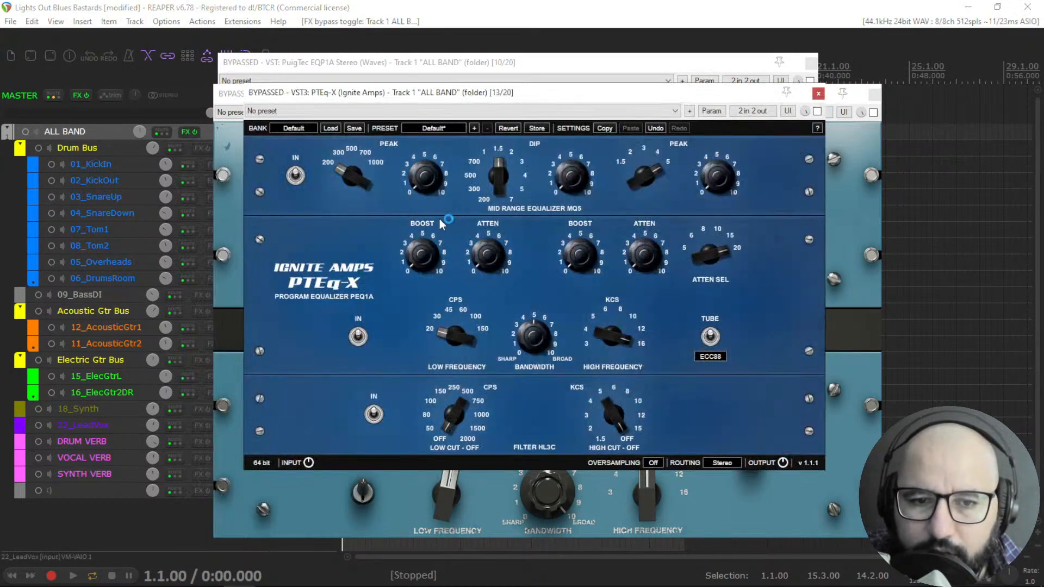
# Start playback and set the PTEq-X low frequency and high frequency selectors.
pyautogui.press('space')
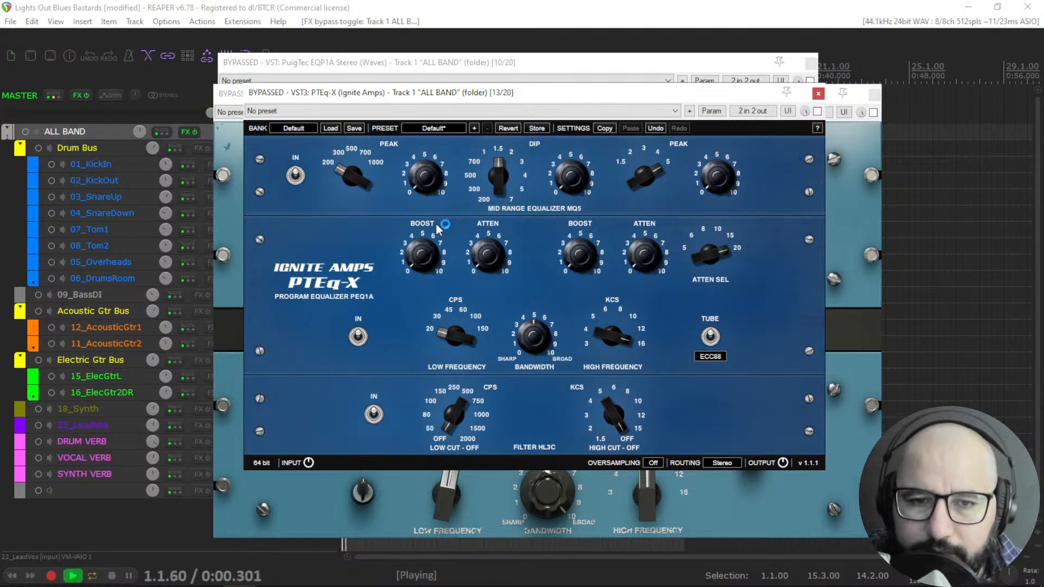
pyautogui.moveTo(452, 326); pyautogui.dragTo(455, 276)
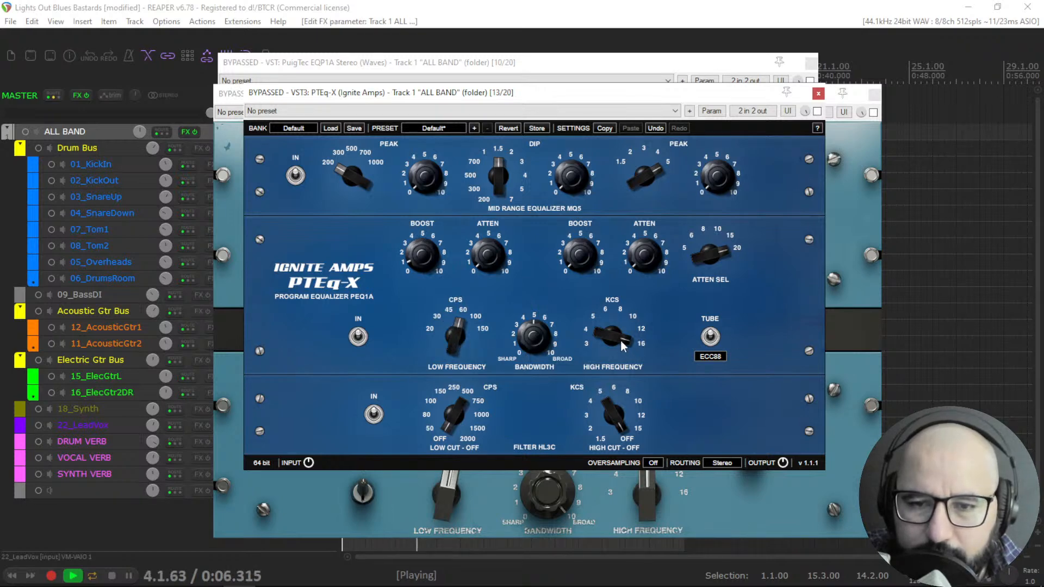
pyautogui.moveTo(615, 377); pyautogui.dragTo(615, 391)
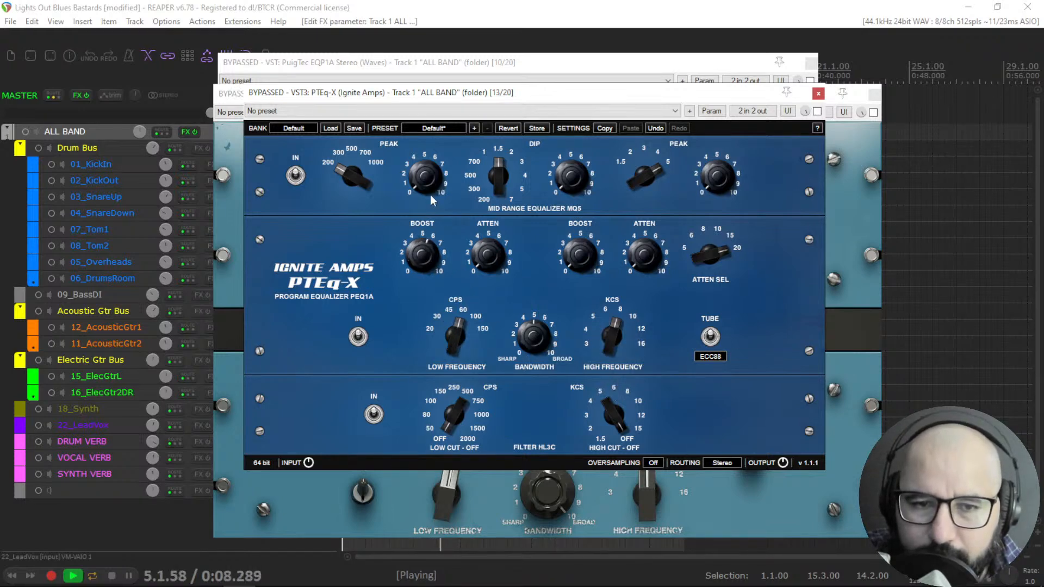
# Enable PTEq-X and adjust its low boost and low atten knobs.
pyautogui.click(817, 111)
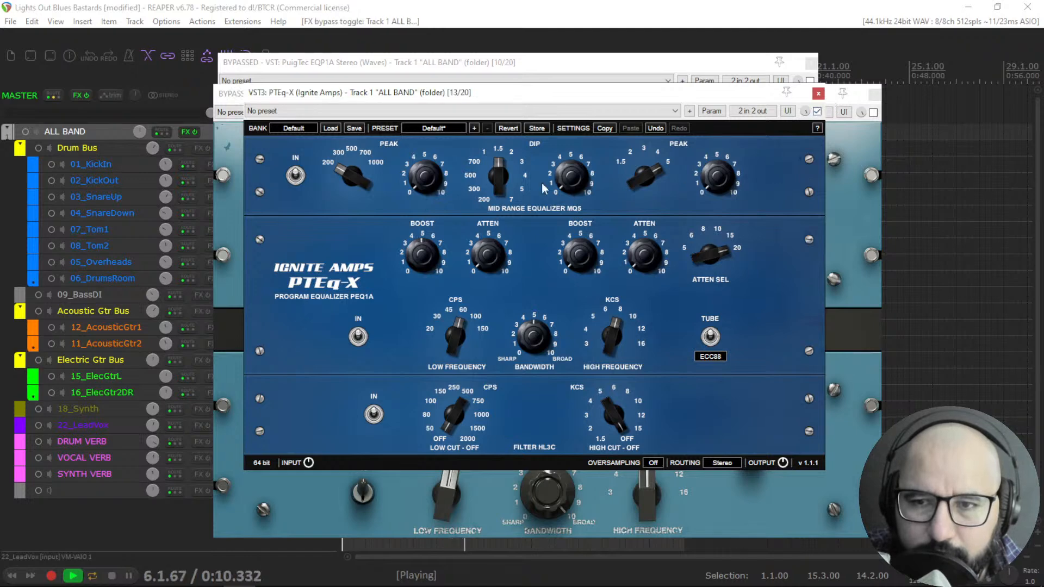
pyautogui.moveTo(426, 271); pyautogui.dragTo(425, 274)
pyautogui.moveTo(494, 249); pyautogui.dragTo(496, 195)
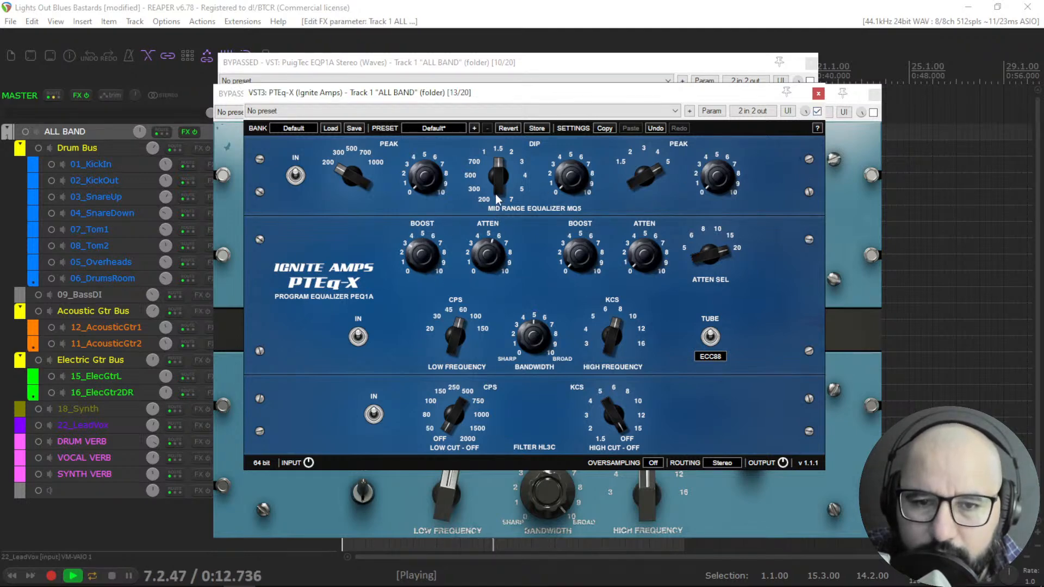
# Toggle PTEq-X bypass repeatedly to compare with and without the EQ, leaving it bypassed, and stop playback.
pyautogui.click(817, 112)
pyautogui.click(817, 112)
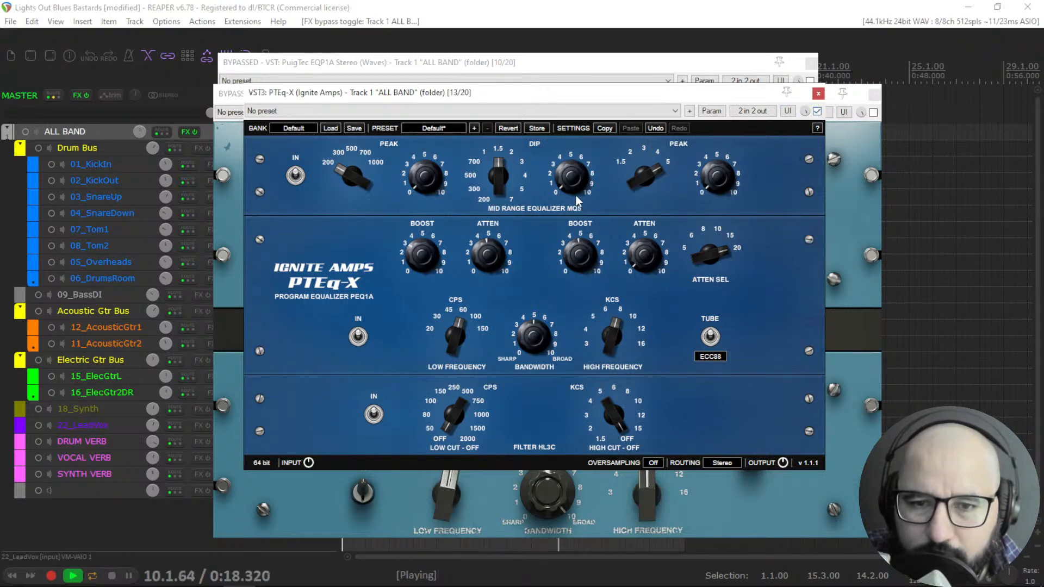
pyautogui.click(817, 111)
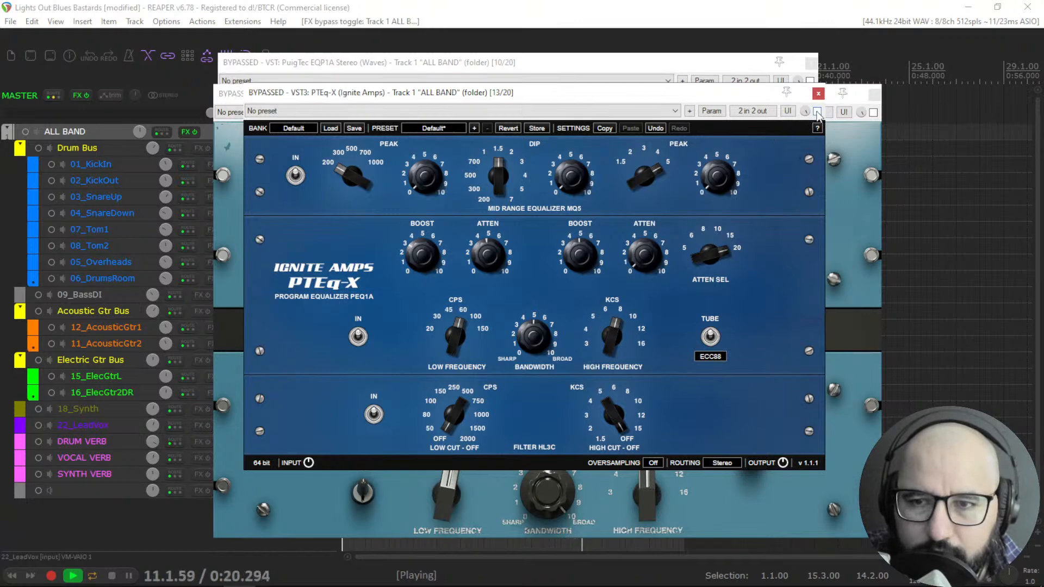
pyautogui.click(817, 111)
pyautogui.click(818, 112)
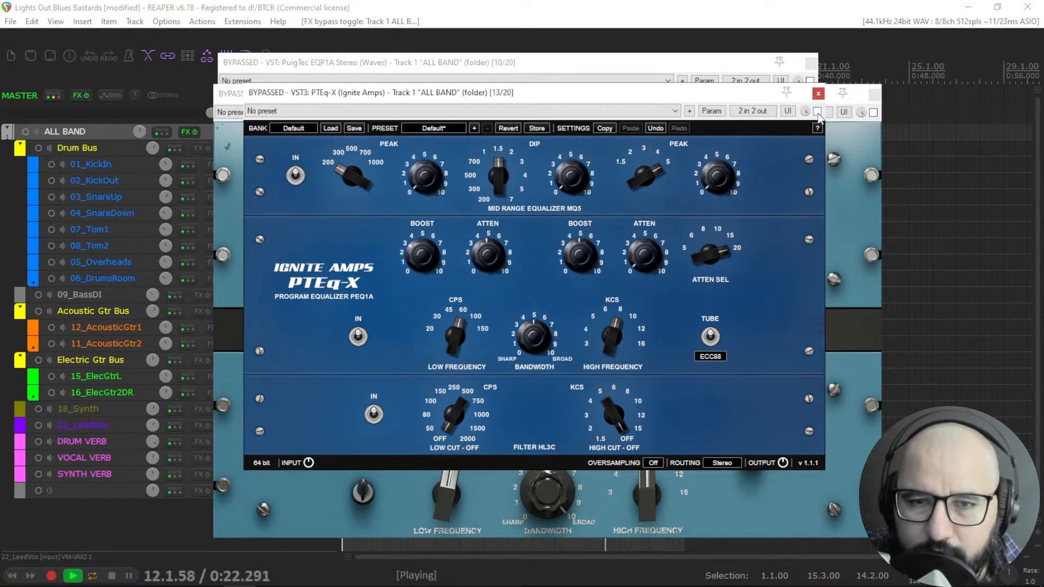
pyautogui.press('space')
# Open Warmy EP1A V2 from the ALL BAND FX chain and reposition its window.
pyautogui.rightClick(186, 132)
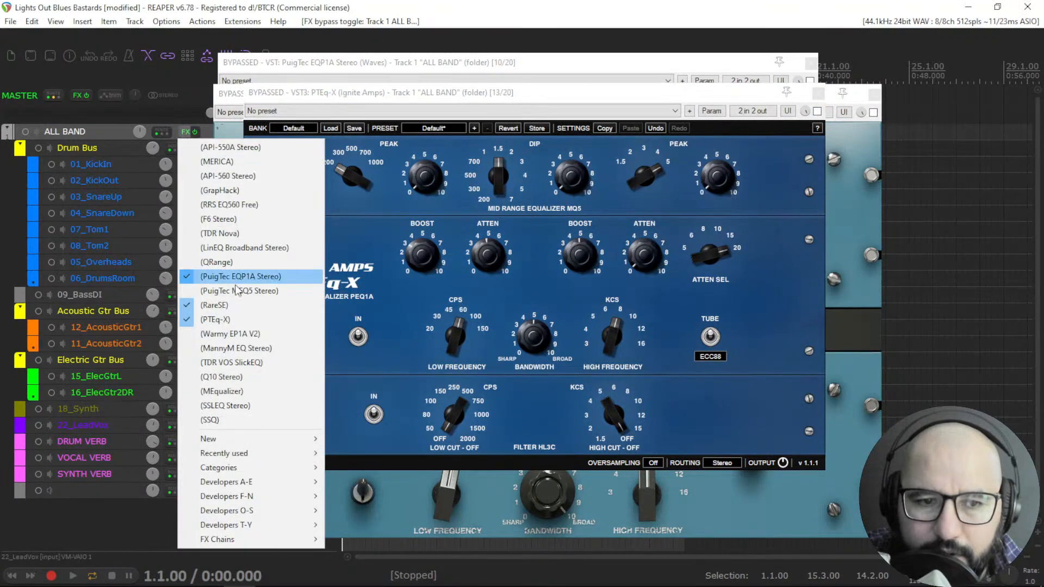
pyautogui.click(233, 334)
pyautogui.moveTo(563, 113); pyautogui.dragTo(539, 177)
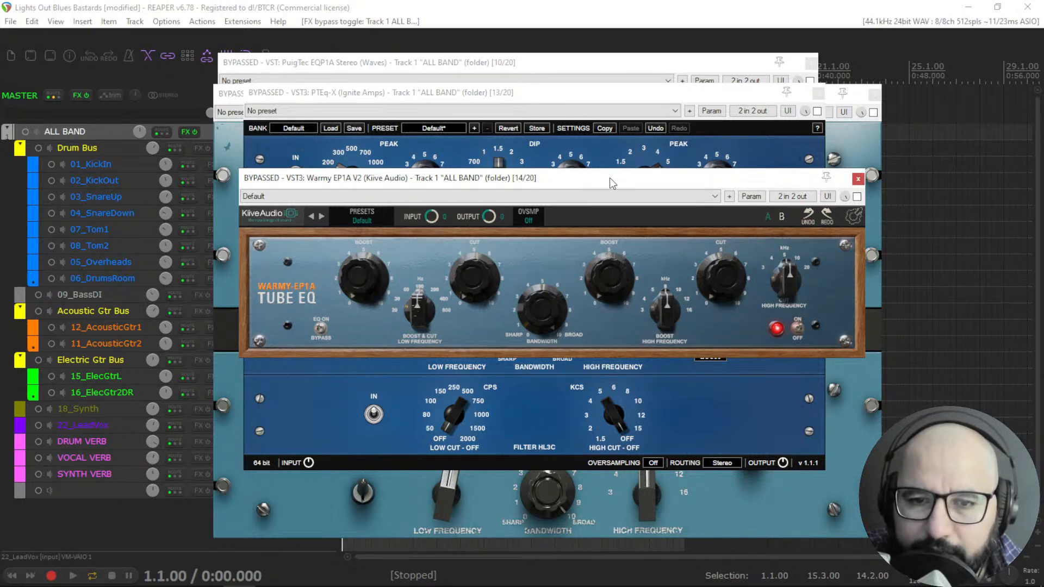
pyautogui.moveTo(608, 178); pyautogui.dragTo(599, 178)
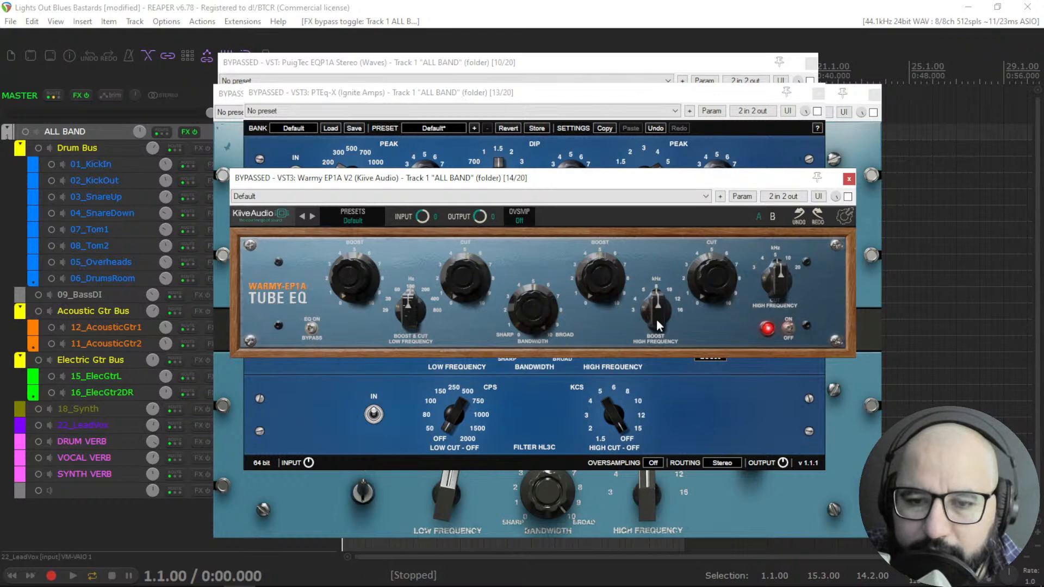
# Start playback, enable Warmy EP1A and set its low frequency selector.
pyautogui.press('space')
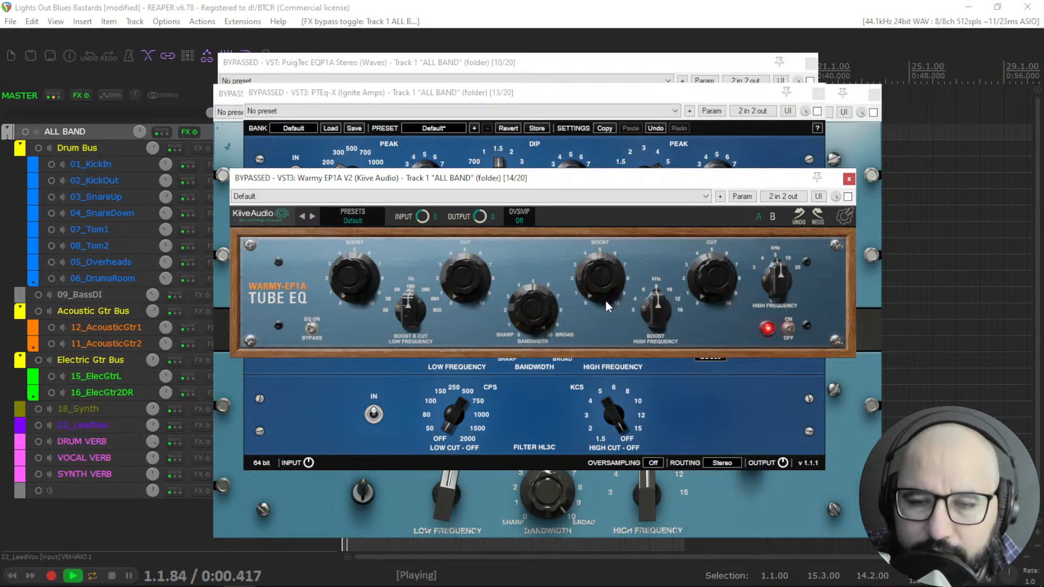
pyautogui.click(848, 196)
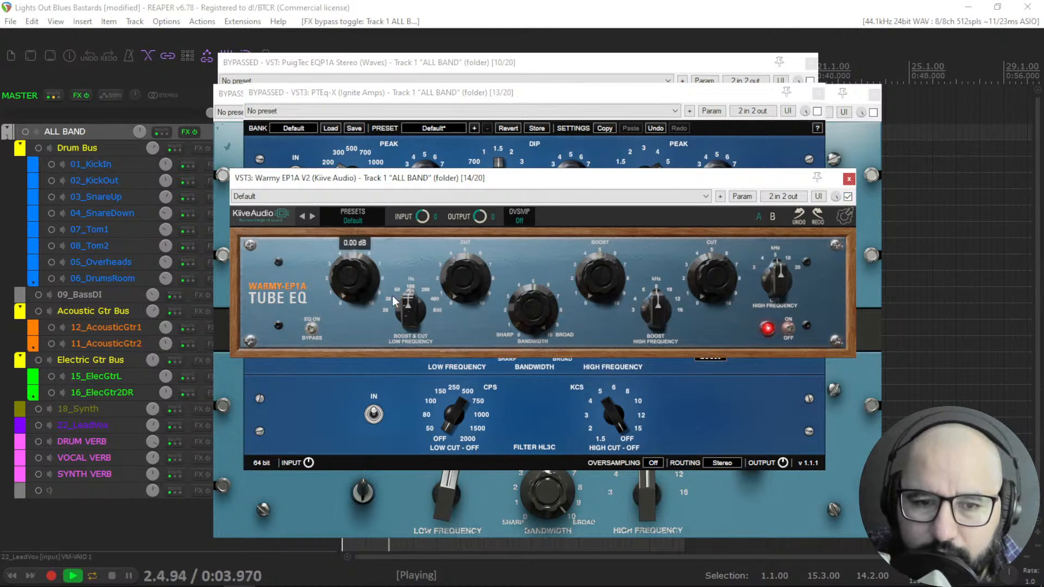
pyautogui.moveTo(408, 326); pyautogui.dragTo(407, 331)
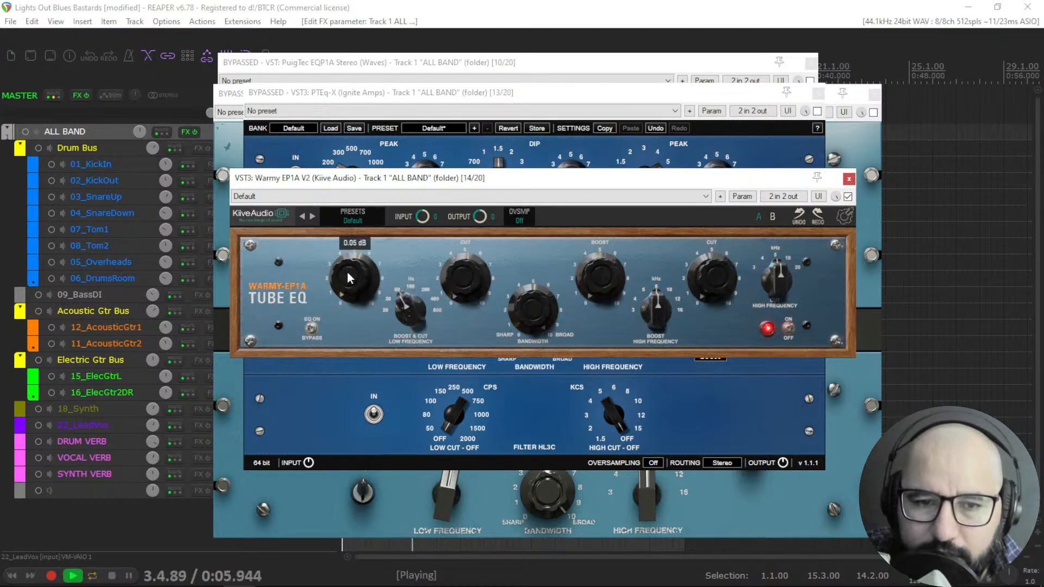
# Set the Warmy EP1A low boost, the low cut to 4.80 dB and the high boost to 4.00 dB.
pyautogui.moveTo(345, 210); pyautogui.dragTo(340, 238)
pyautogui.moveTo(463, 280); pyautogui.dragTo(452, 207)
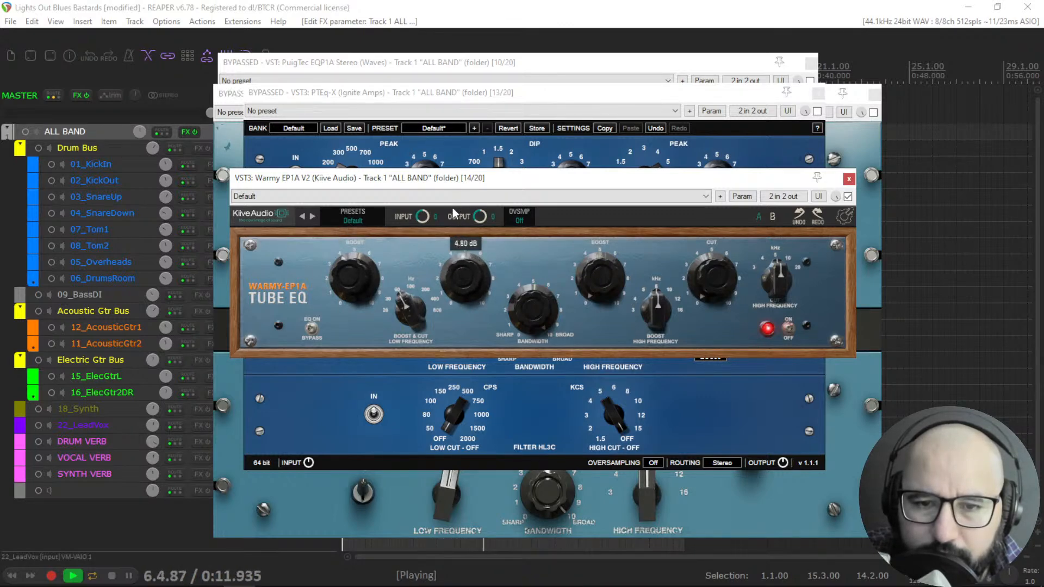
pyautogui.moveTo(607, 279); pyautogui.dragTo(599, 201)
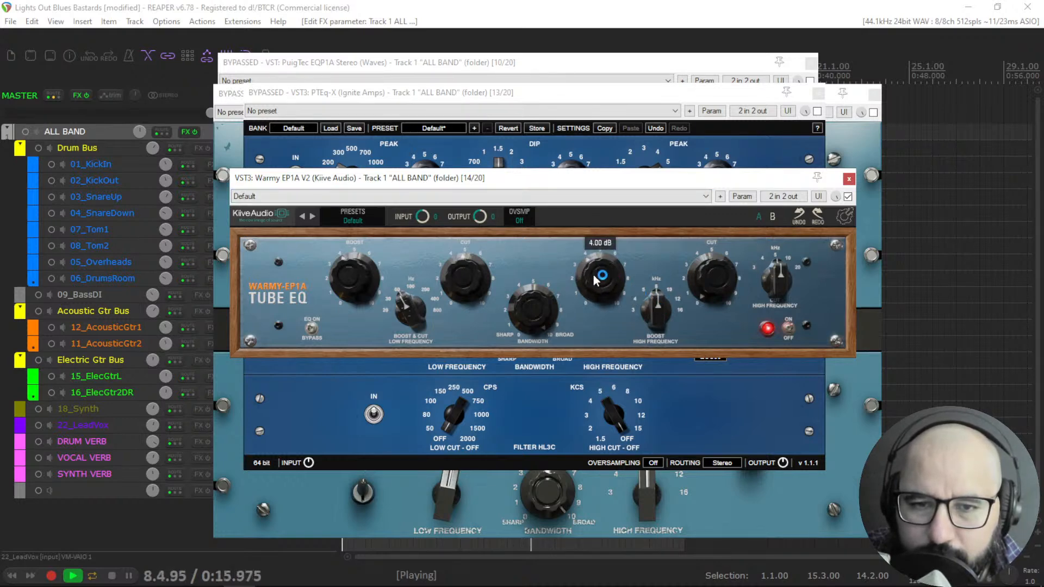
# Toggle Warmy EP1A bypass on and off to compare, leaving it bypassed.
pyautogui.click(848, 197)
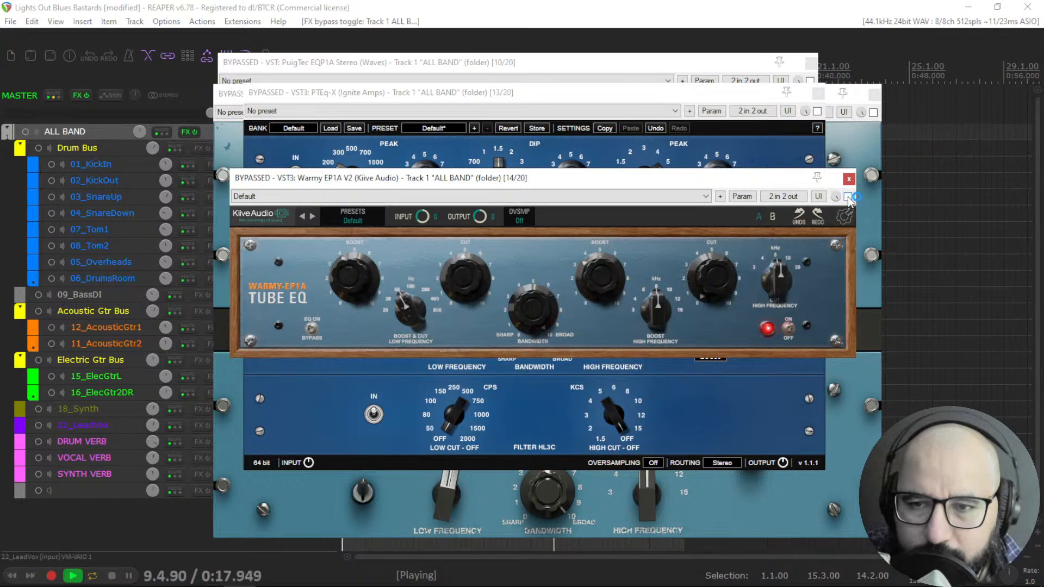
pyautogui.click(848, 197)
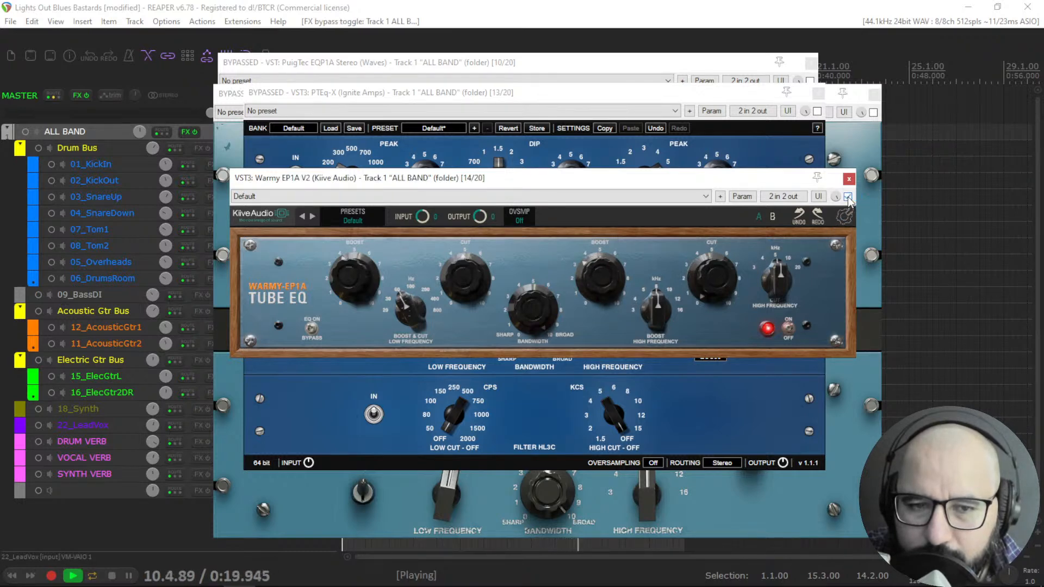
pyautogui.click(848, 197)
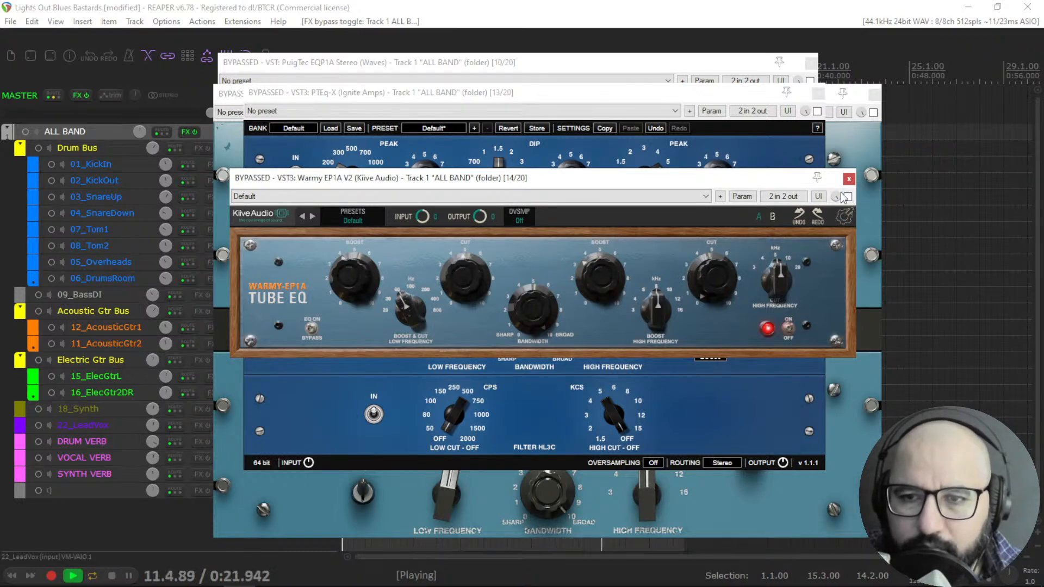
# Bring the PuigTec EQP1A window forward, toggle its bypass to compare, and stop playback.
pyautogui.click(699, 65)
pyautogui.click(810, 81)
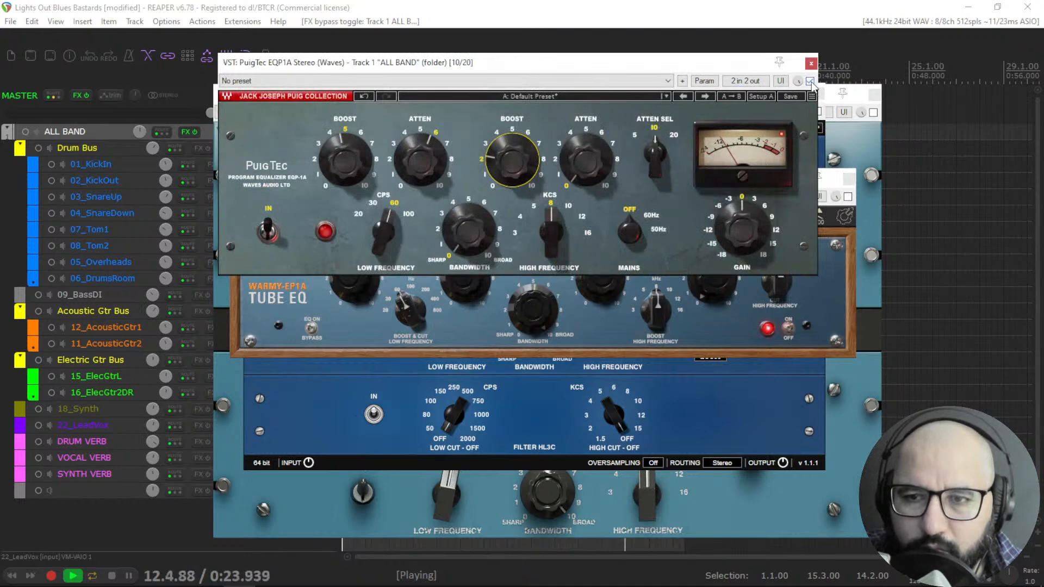
pyautogui.click(809, 81)
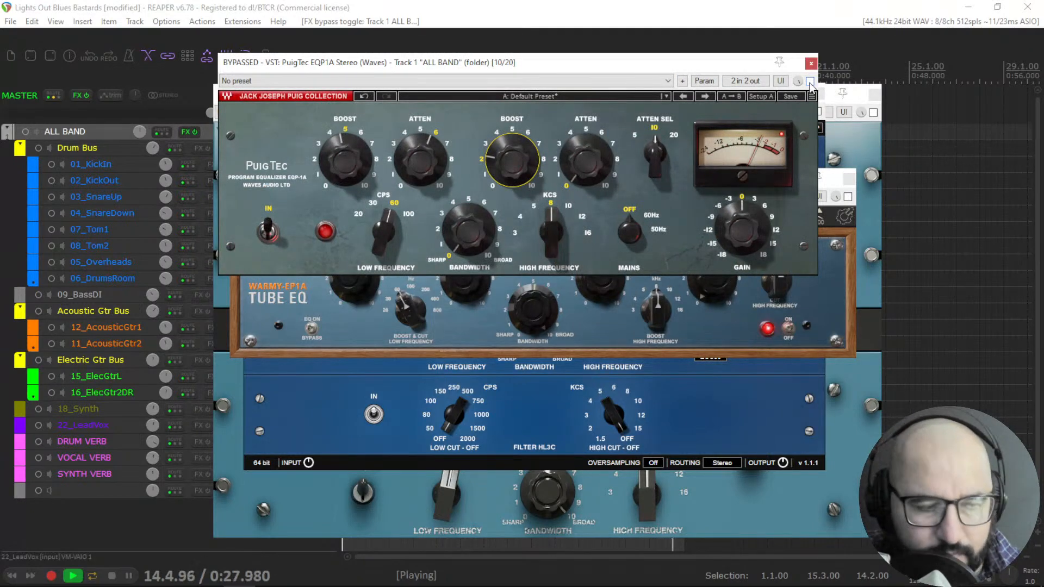
pyautogui.press('space')
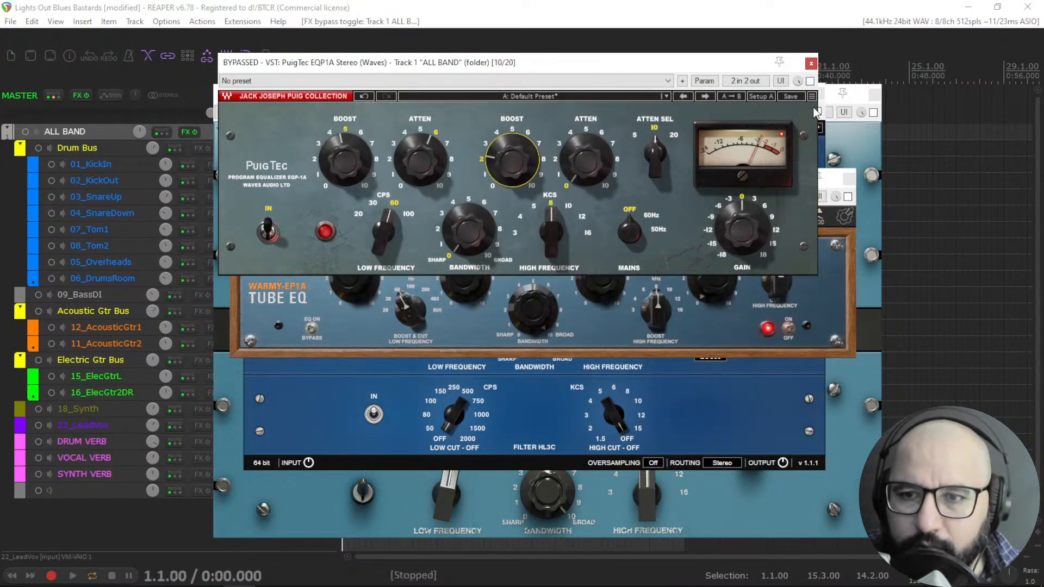
# Close the PuigTec EQP1A, Warmy EP1A and PTEq-X plugin windows.
pyautogui.click(810, 64)
pyautogui.click(850, 177)
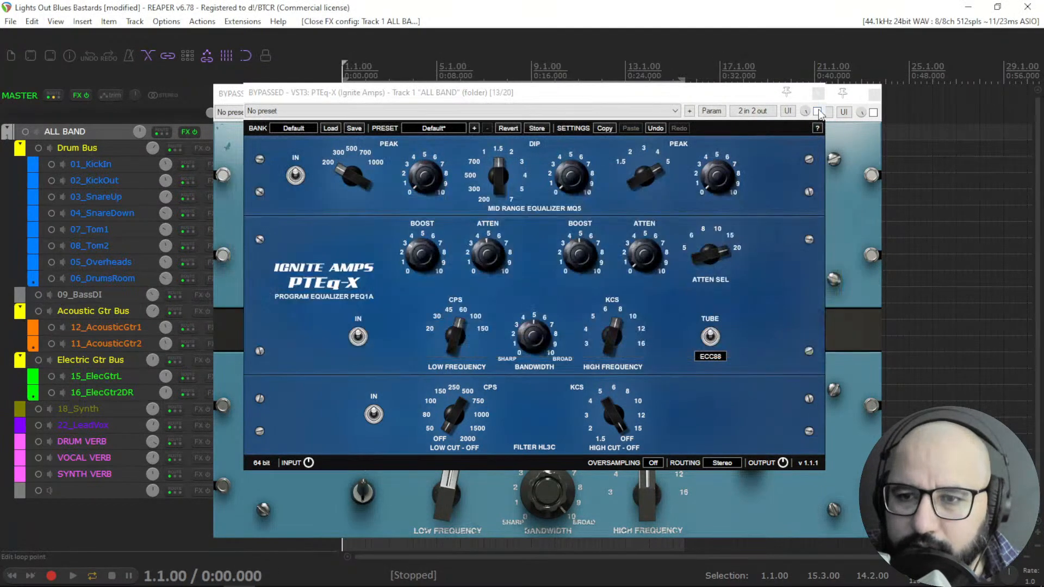
pyautogui.click(821, 93)
pyautogui.click(874, 94)
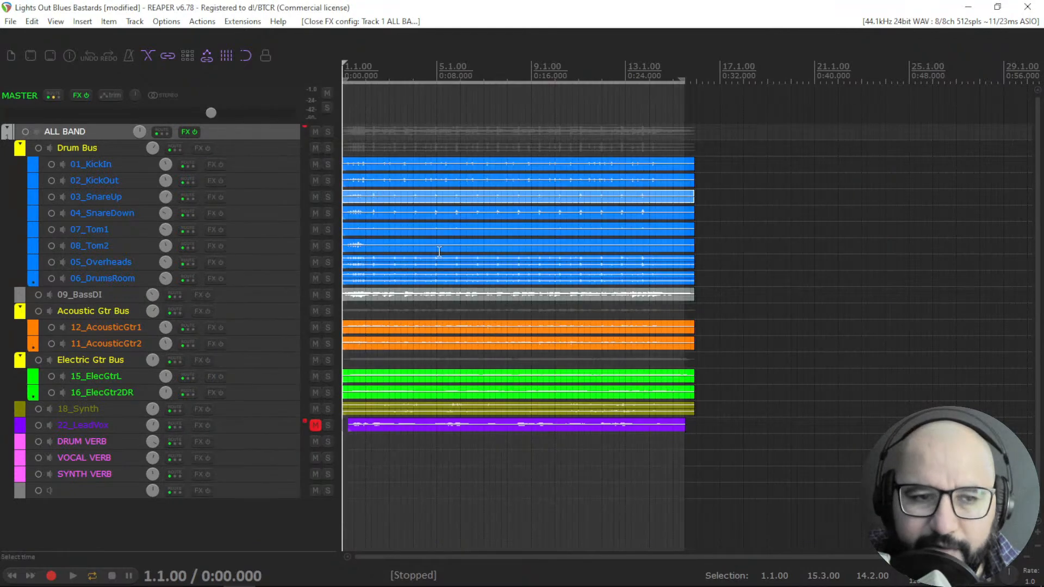
# Open ManneyM EQ Stereo from the ALL BAND FX chain and move its window beside the tracks.
pyautogui.rightClick(185, 132)
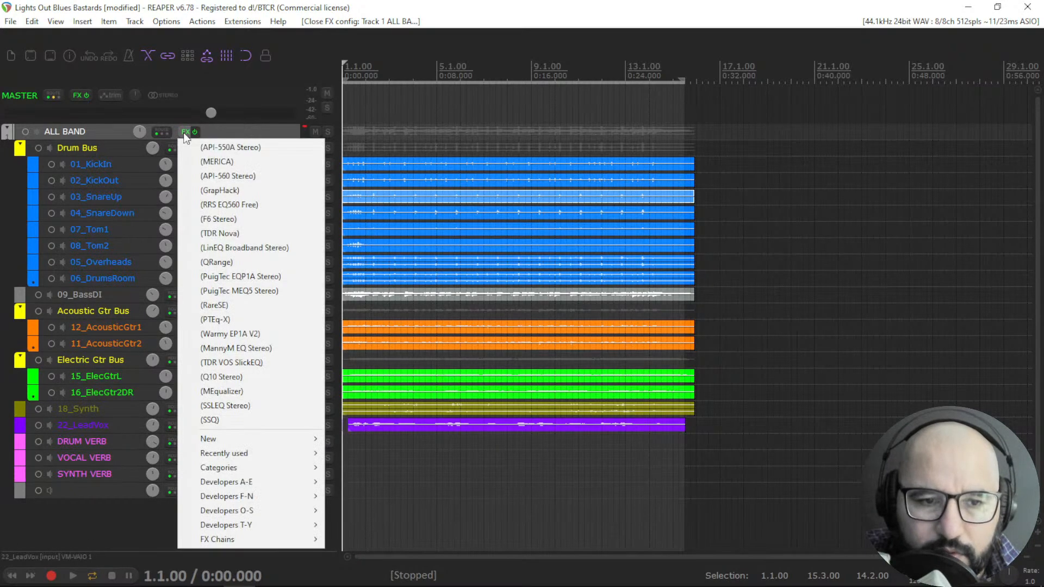
pyautogui.click(238, 347)
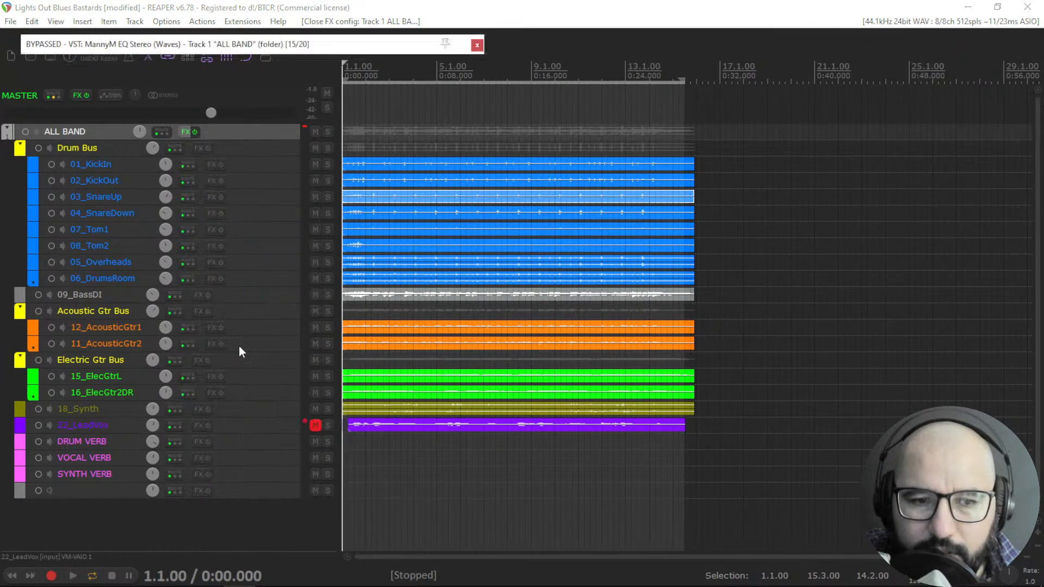
pyautogui.moveTo(304, 50); pyautogui.dragTo(623, 58)
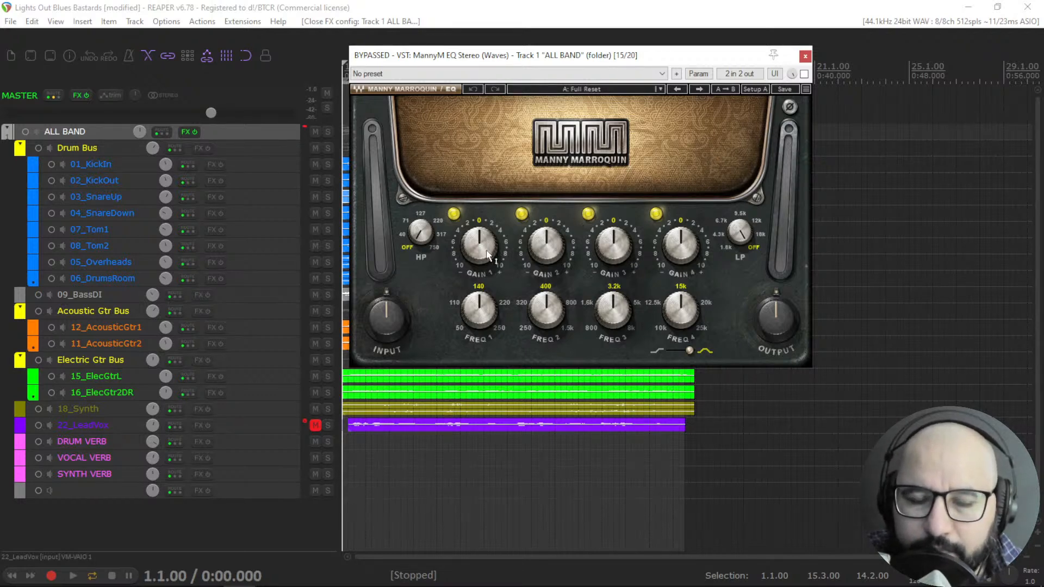
# Adjust the ManneyM band 1 frequency and set its band 1 gain to 1.7.
pyautogui.moveTo(472, 306)
pyautogui.mouseDown()
pyautogui.moveTo(472, 324)
pyautogui.moveTo(472, 309)
pyautogui.mouseUp()
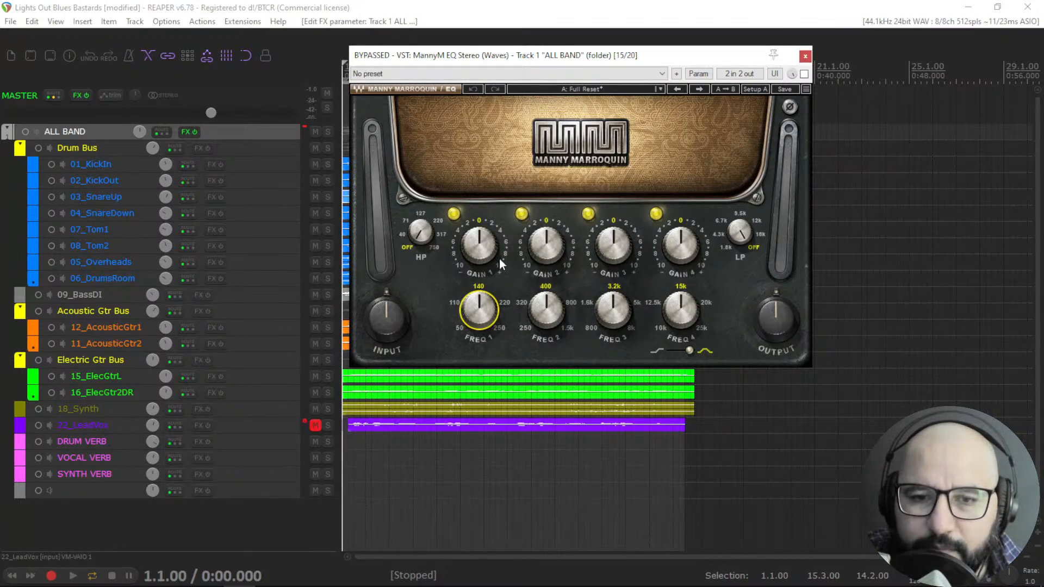
pyautogui.moveTo(476, 240); pyautogui.dragTo(476, 250)
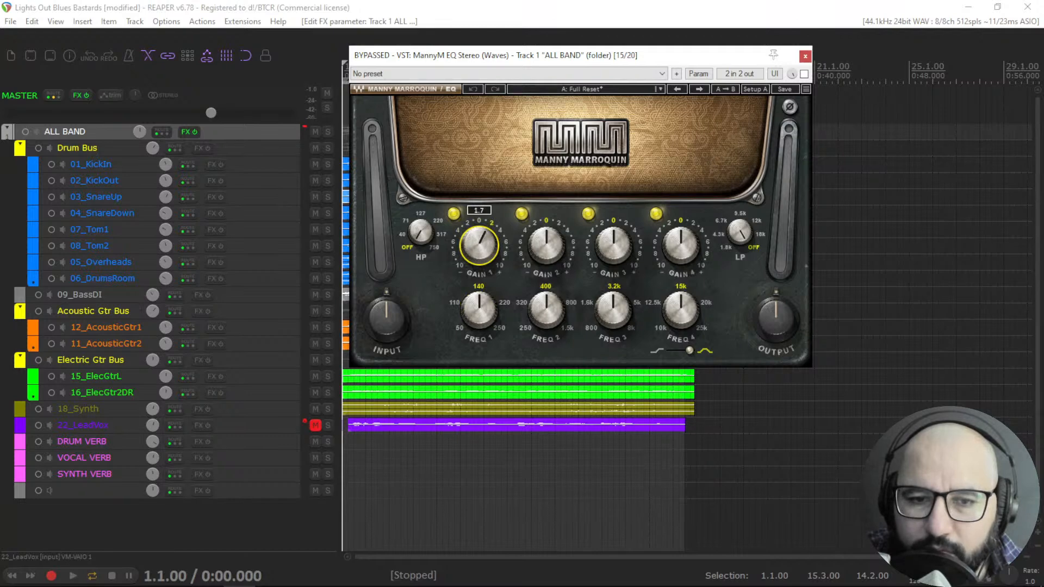
# Set the ManneyM HP and LP filter knobs and switch the band shape toggle.
pyautogui.click(420, 232)
pyautogui.click(749, 233)
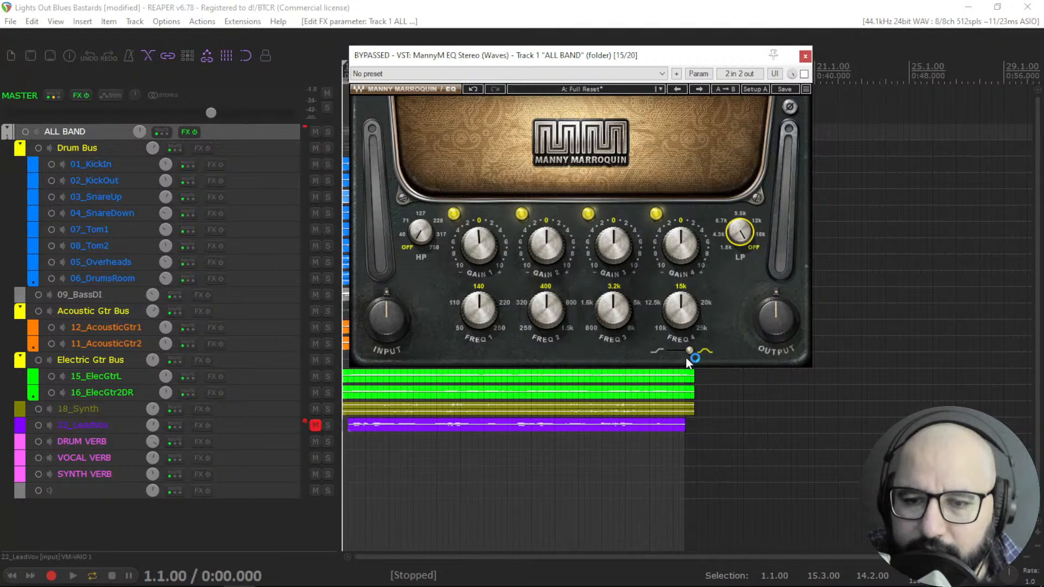
pyautogui.click(666, 353)
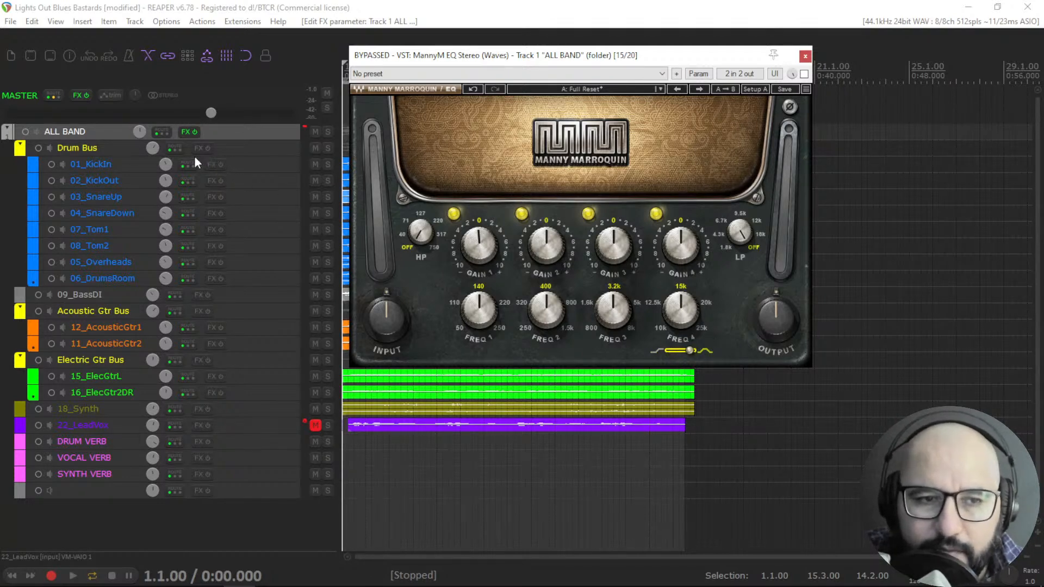
# Open TDR VOS SlickEQ from the ALL BAND FX chain and move its window below ManneyM EQ.
pyautogui.rightClick(184, 136)
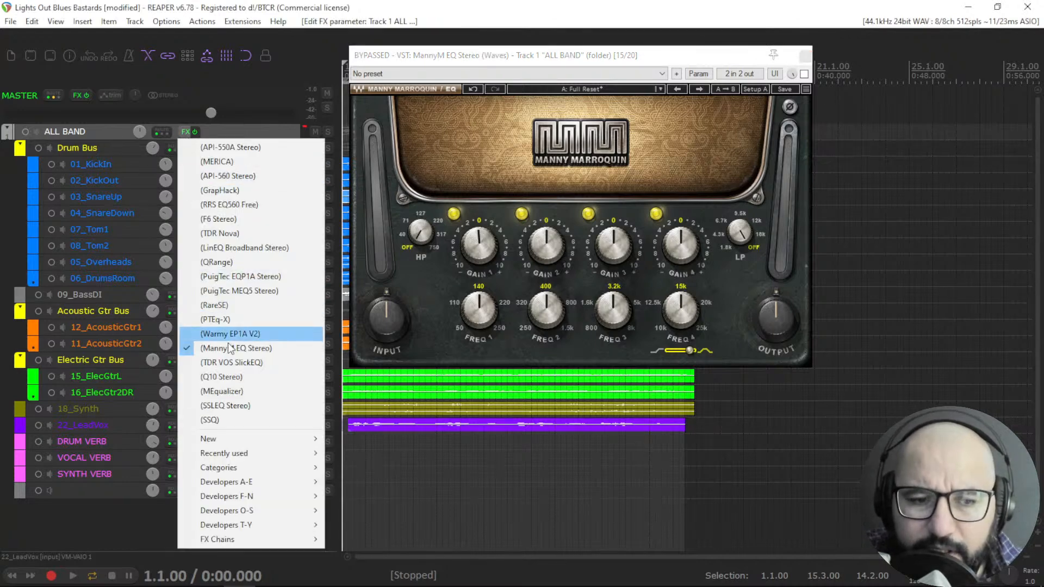
pyautogui.click(240, 362)
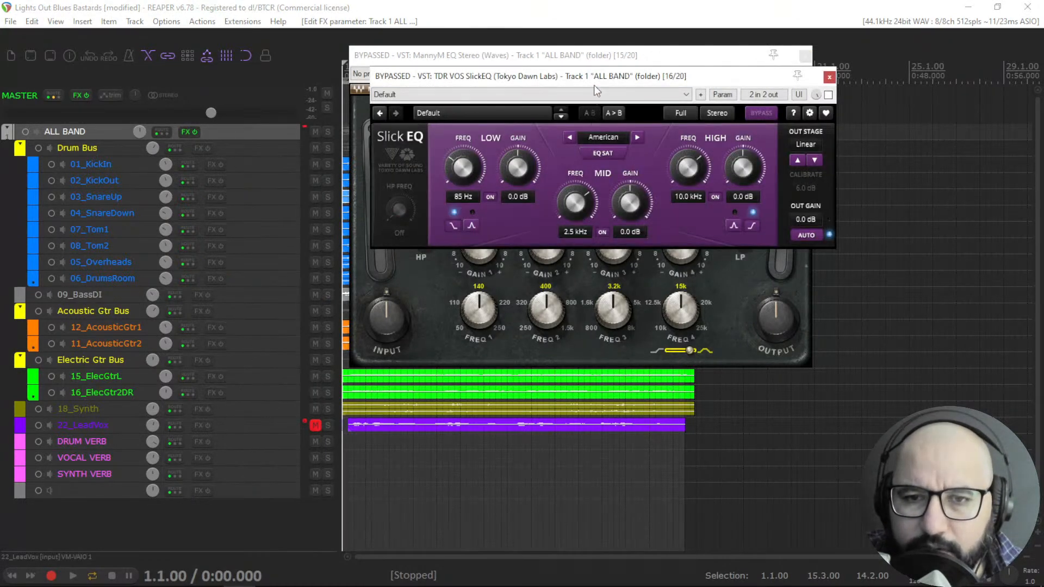
pyautogui.moveTo(590, 82); pyautogui.dragTo(563, 309)
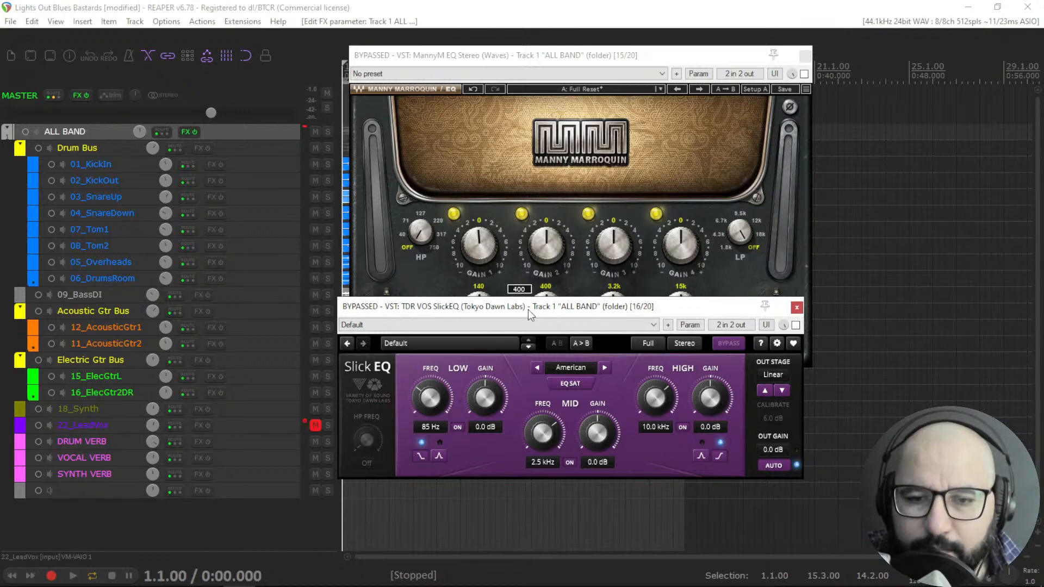
pyautogui.moveTo(524, 314); pyautogui.dragTo(517, 328)
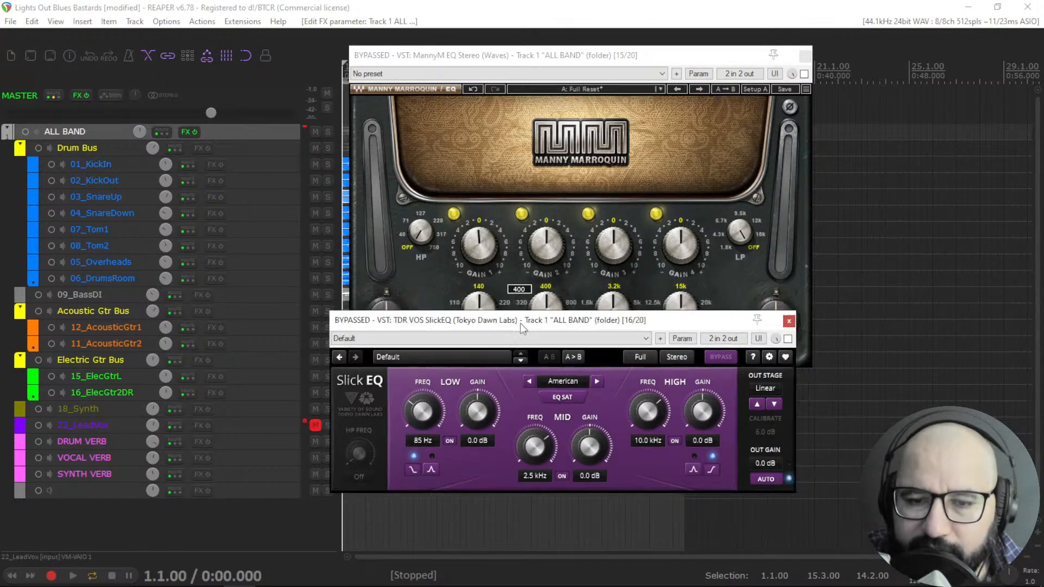
# Check SlickEQ's character menu and EQ SAT toggle, and place its window under the ManneyM EQ window.
pyautogui.click(565, 381)
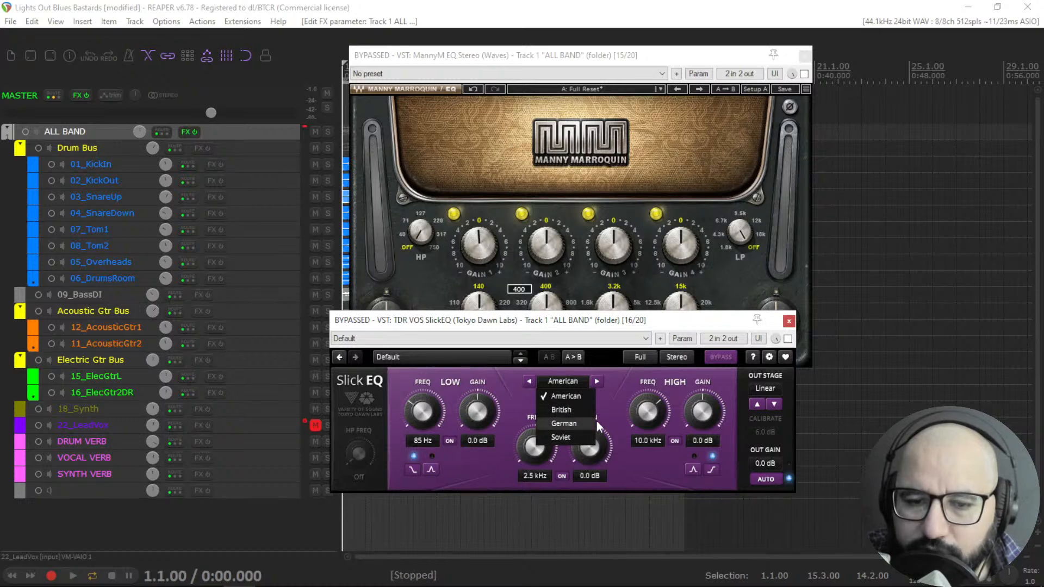
pyautogui.click(621, 403)
pyautogui.moveTo(535, 322); pyautogui.dragTo(490, 359)
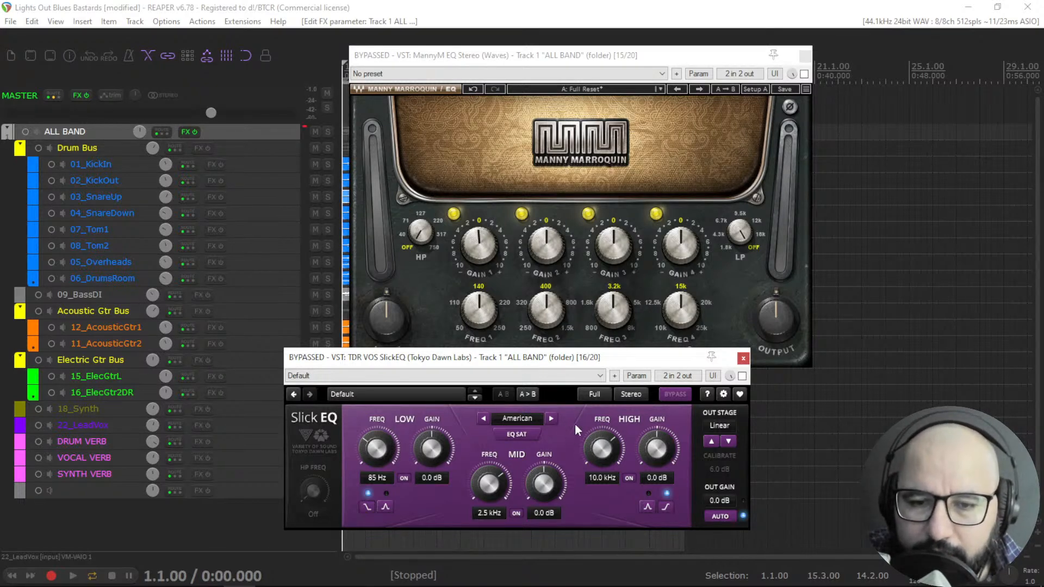
pyautogui.click(522, 433)
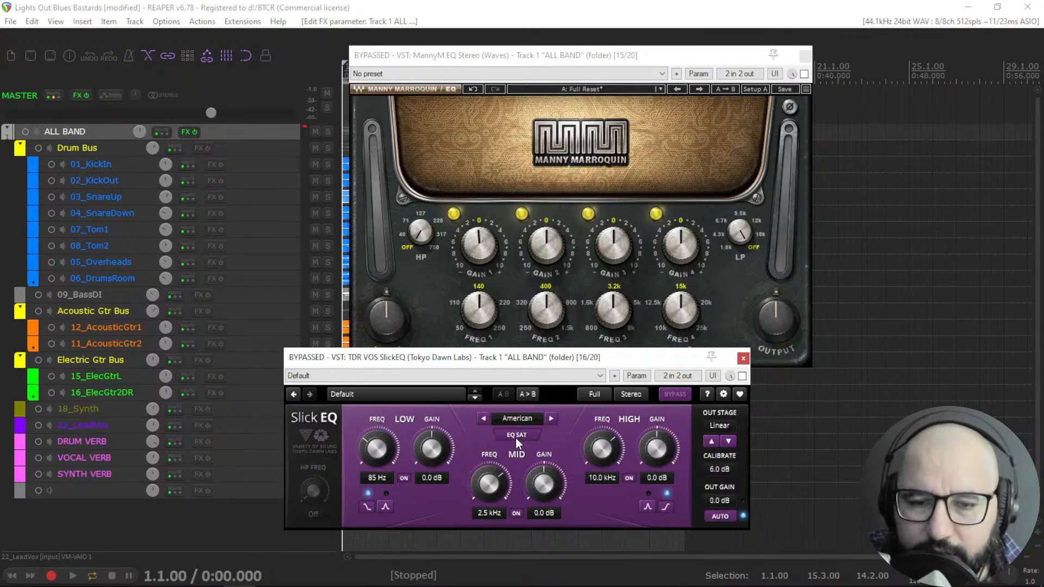
pyautogui.click(514, 436)
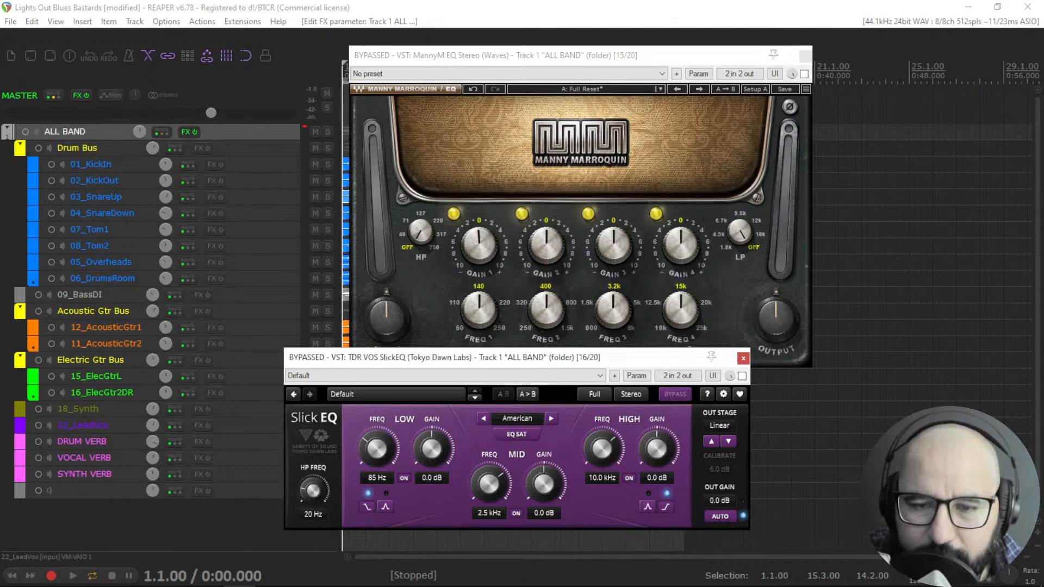
pyautogui.moveTo(314, 491); pyautogui.dragTo(313, 503)
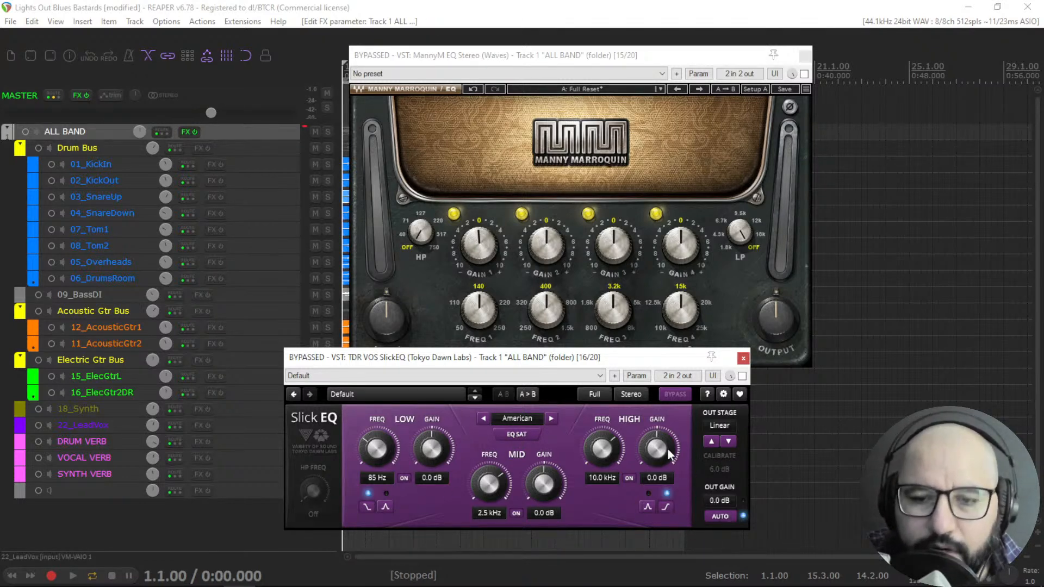
pyautogui.moveTo(612, 361); pyautogui.dragTo(664, 349)
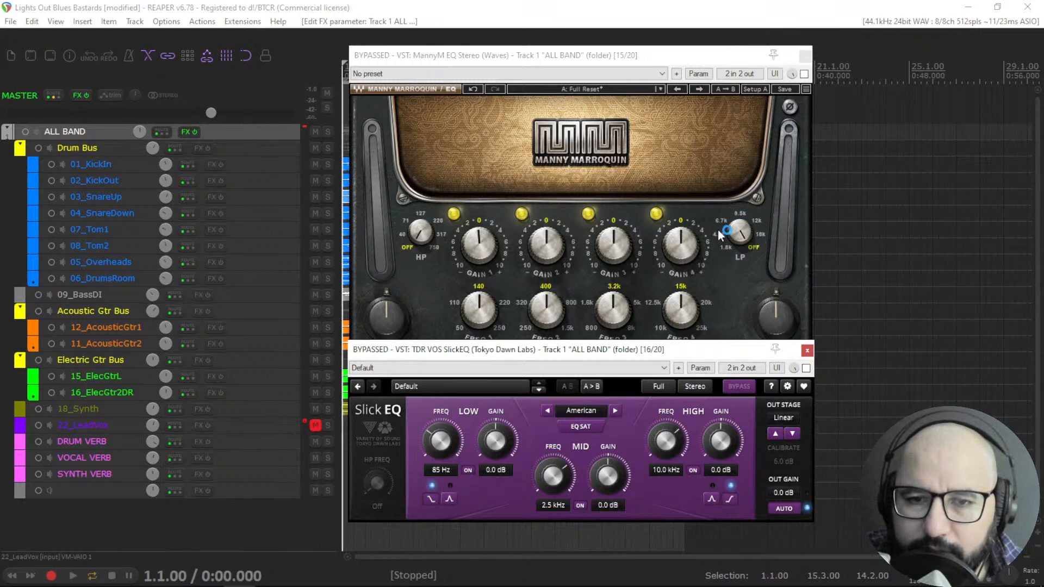
# Start playback, enable ManneyM EQ, set band 4 frequency to 10k and raise its gain.
pyautogui.press('space')
pyautogui.click(804, 73)
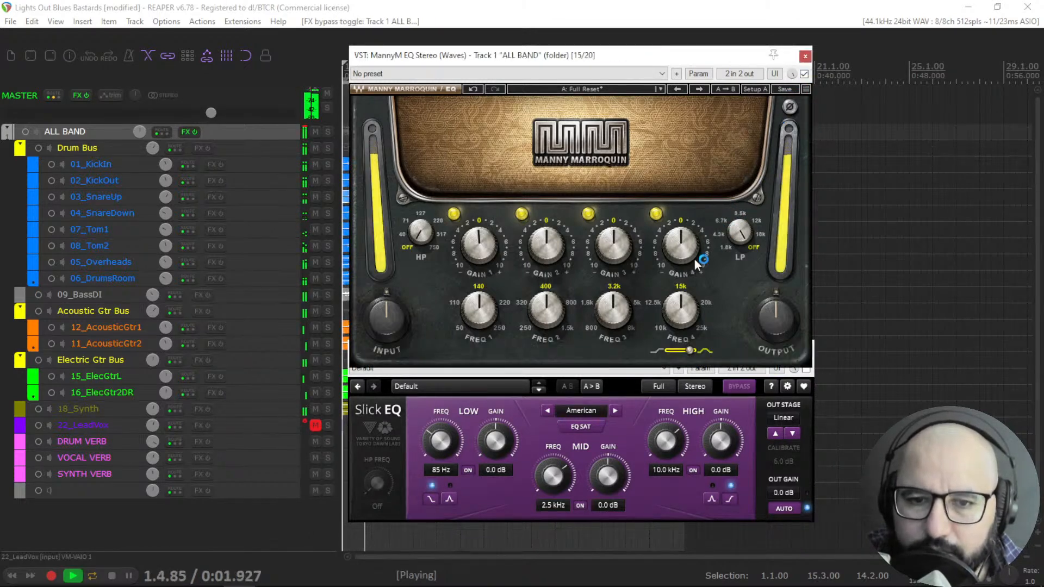
pyautogui.moveTo(683, 313); pyautogui.dragTo(684, 360)
pyautogui.moveTo(680, 245)
pyautogui.mouseDown()
pyautogui.moveTo(681, 210)
pyautogui.moveTo(681, 230)
pyautogui.mouseUp()
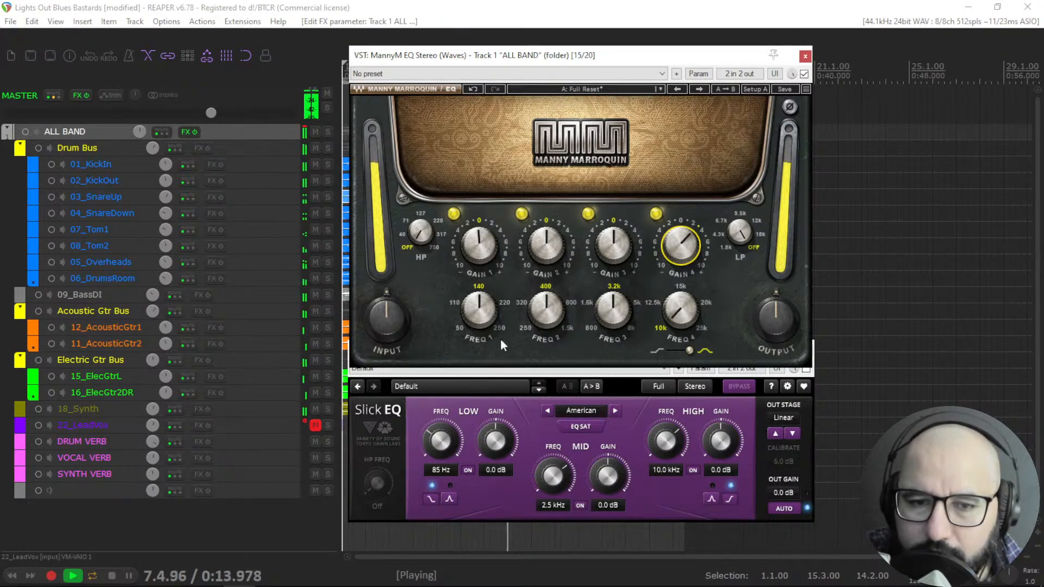
# Set ManneyM band 1 frequency to 50 and nudge its gain up slightly.
pyautogui.click(478, 305)
pyautogui.moveTo(479, 306); pyautogui.dragTo(479, 332)
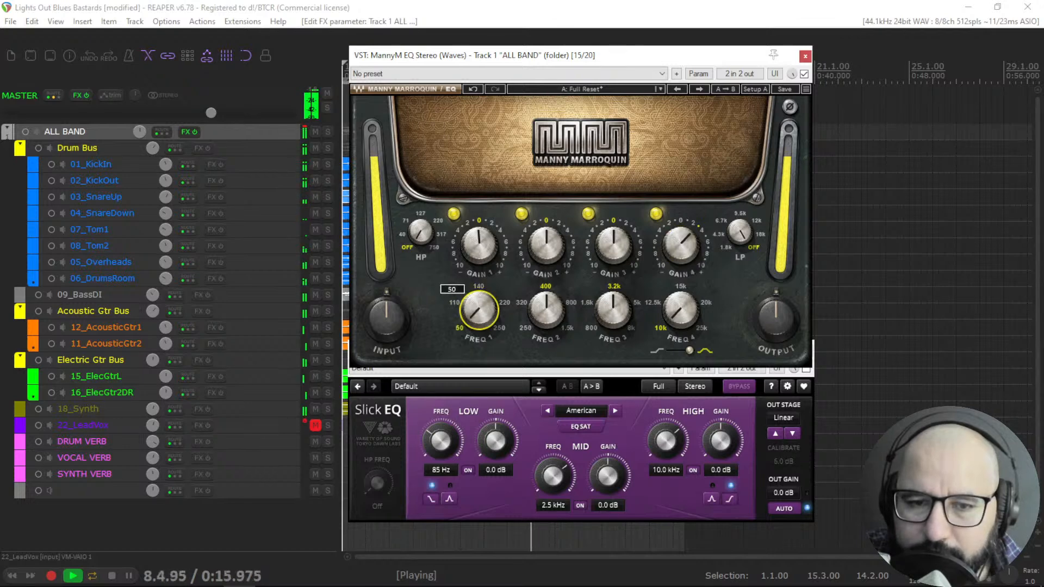
pyautogui.click(479, 245)
pyautogui.moveTo(479, 246); pyautogui.dragTo(479, 241)
# A/B ManneyM against bypass and set band 3 frequency to 1.6k with gain 2.1.
pyautogui.click(804, 77)
pyautogui.click(805, 77)
pyautogui.moveTo(612, 309); pyautogui.dragTo(613, 318)
pyautogui.moveTo(613, 245); pyautogui.dragTo(613, 242)
pyautogui.press('space')
pyautogui.press('space')
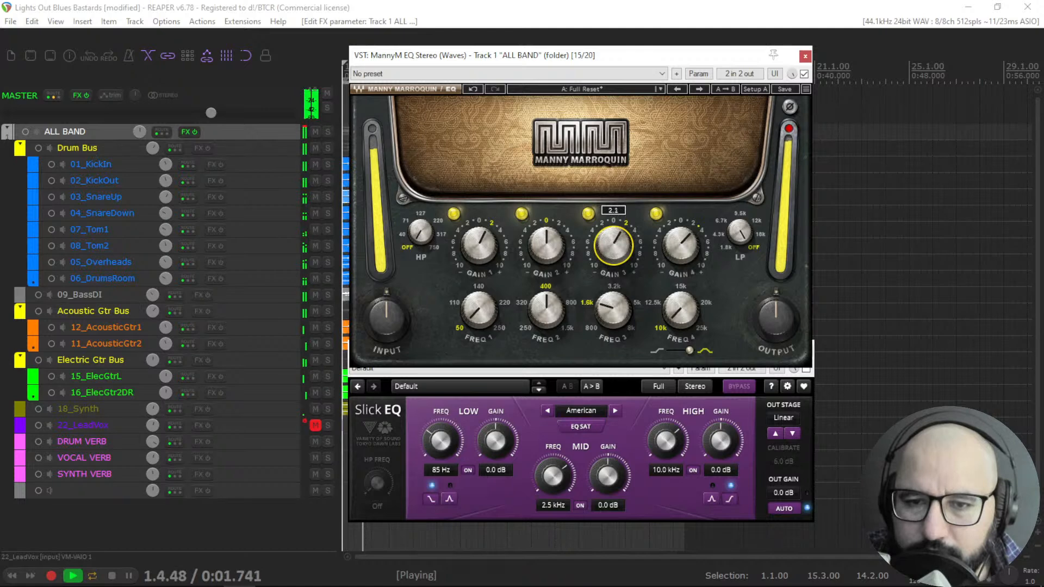
# Compare ManneyM EQ with bypass, lower its output knob, and leave it bypassed.
pyautogui.click(803, 74)
pyautogui.click(804, 74)
pyautogui.moveTo(777, 323); pyautogui.dragTo(776, 333)
pyautogui.click(804, 74)
pyautogui.click(804, 74)
pyautogui.click(803, 74)
# Enable SlickEQ and set its high band to 9.9 kHz with 7.5 dB gain.
pyautogui.click(752, 383)
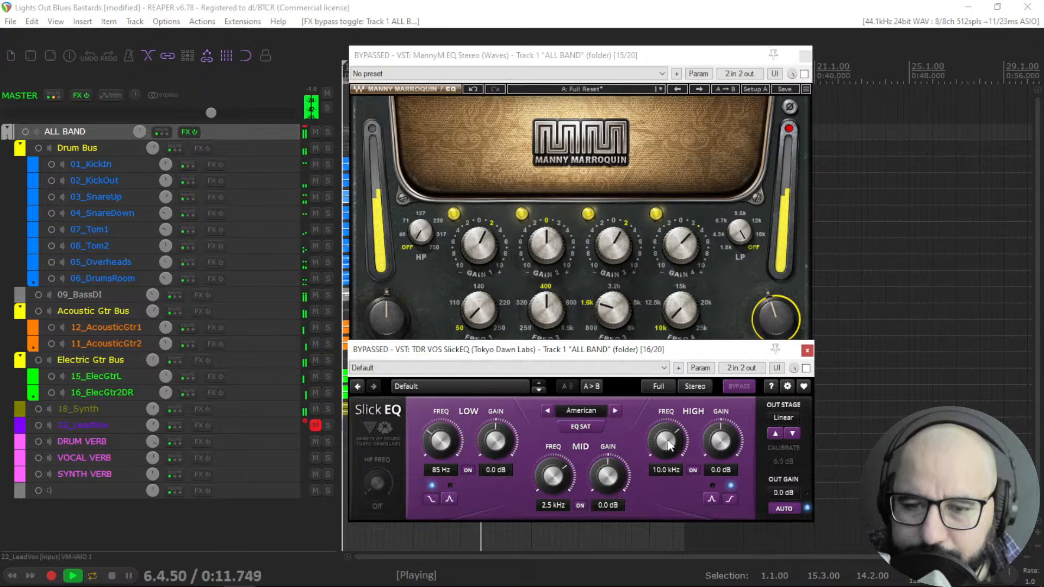
pyautogui.scroll(-1, 668, 439)
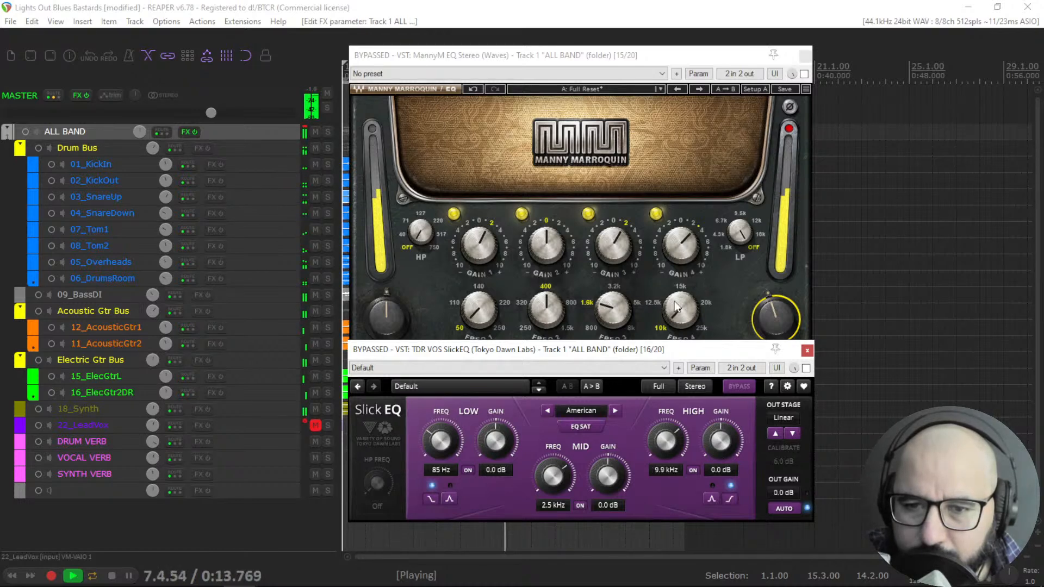
pyautogui.press('space')
pyautogui.press('space')
pyautogui.moveTo(715, 445)
pyautogui.mouseDown()
pyautogui.moveTo(715, 402)
pyautogui.moveTo(715, 454)
pyautogui.mouseUp()
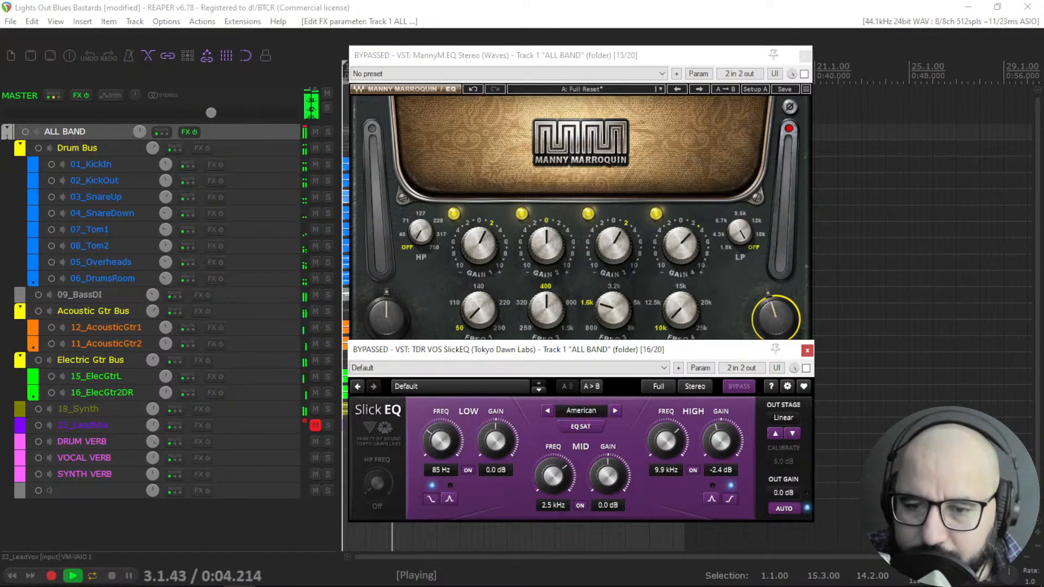
pyautogui.click(806, 368)
pyautogui.moveTo(721, 441); pyautogui.dragTo(721, 406)
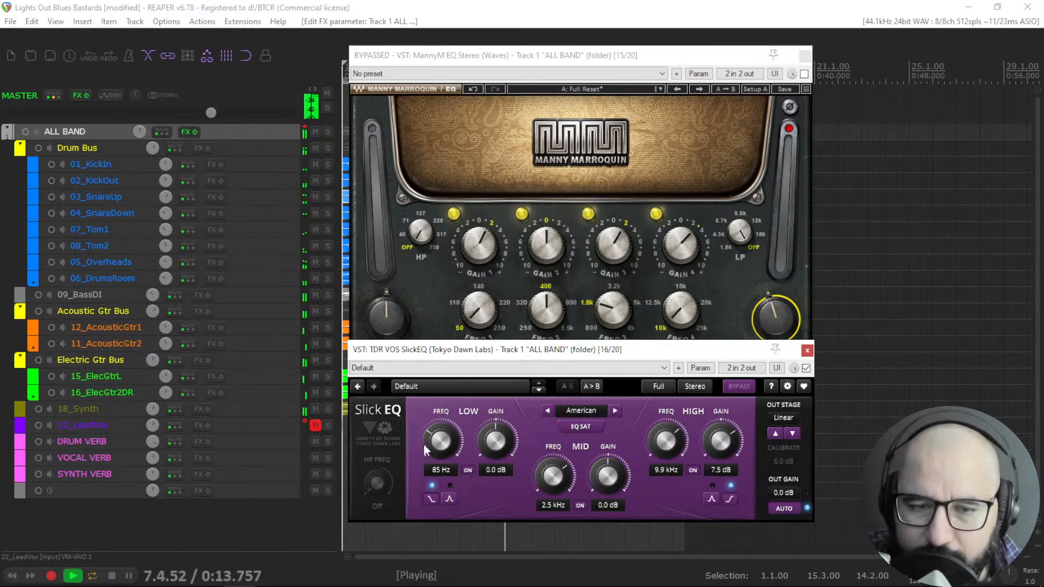
# Set SlickEQ low band to 67 Hz and 5.8 dB, switch its shape, and mid band to 1310 Hz, 3.8 dB.
pyautogui.moveTo(446, 430); pyautogui.dragTo(495, 442)
pyautogui.click(449, 498)
pyautogui.click(431, 498)
pyautogui.moveTo(565, 471); pyautogui.dragTo(610, 456)
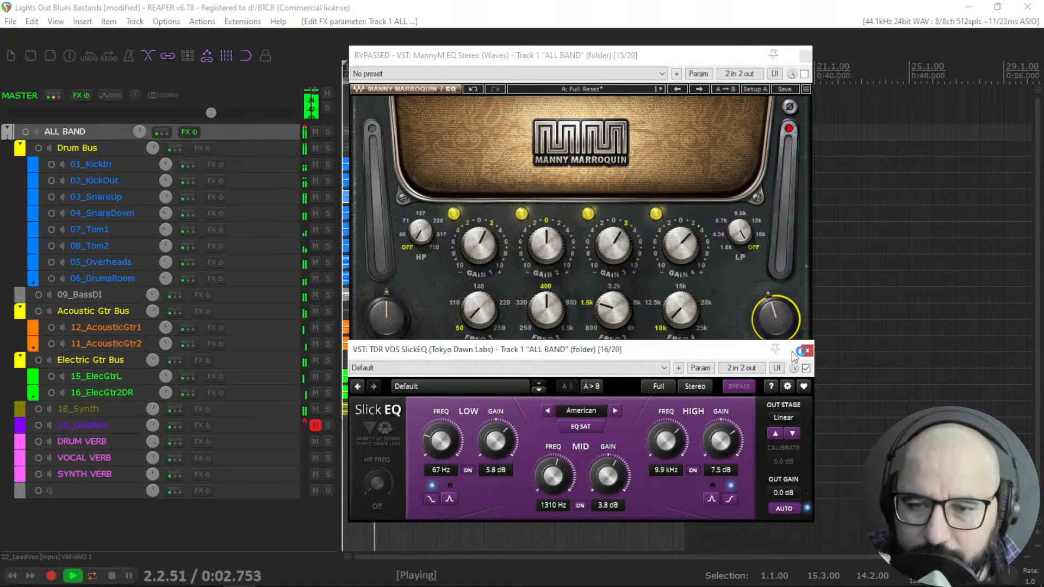
# Compare ManneyM and SlickEQ by toggling their bypasses and check SlickEQ's output stage options.
pyautogui.click(804, 73)
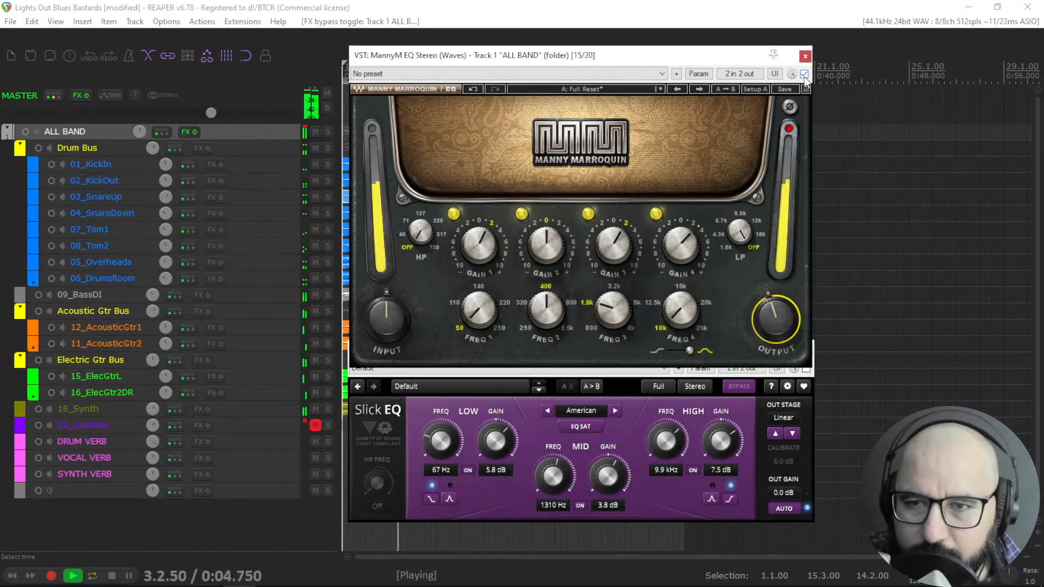
pyautogui.click(804, 74)
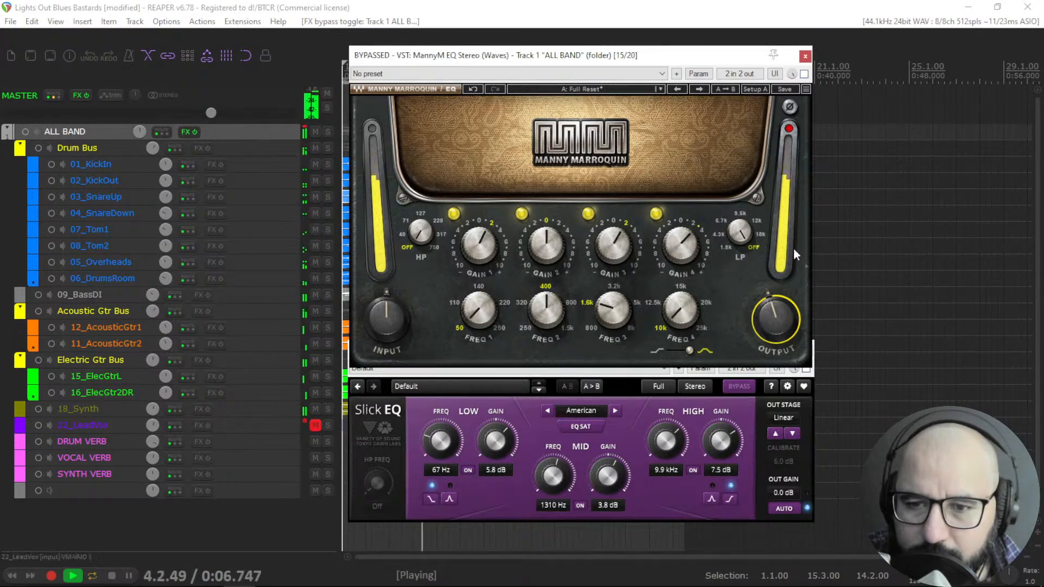
pyautogui.click(806, 406)
pyautogui.click(806, 369)
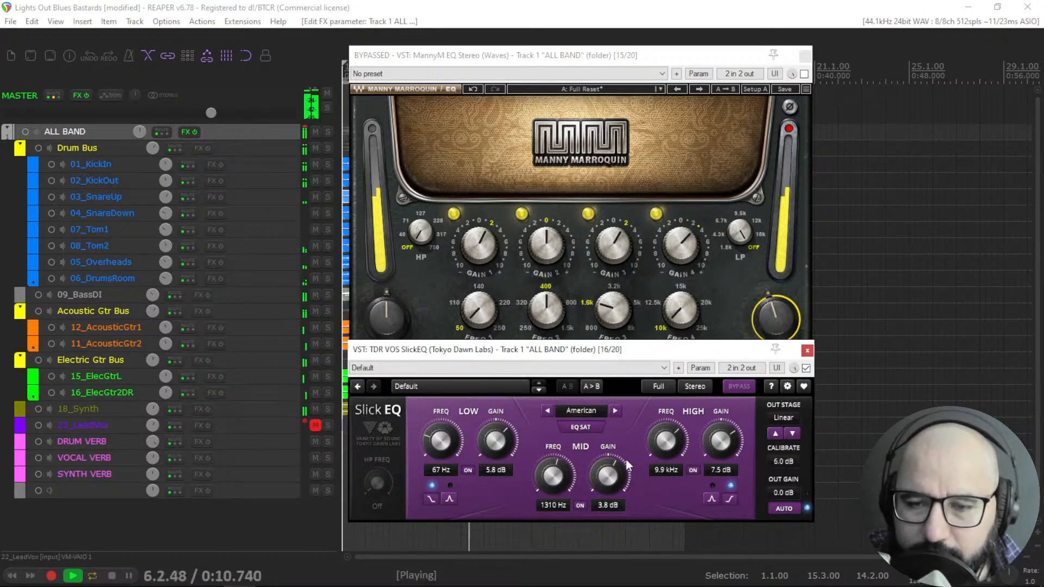
pyautogui.click(779, 419)
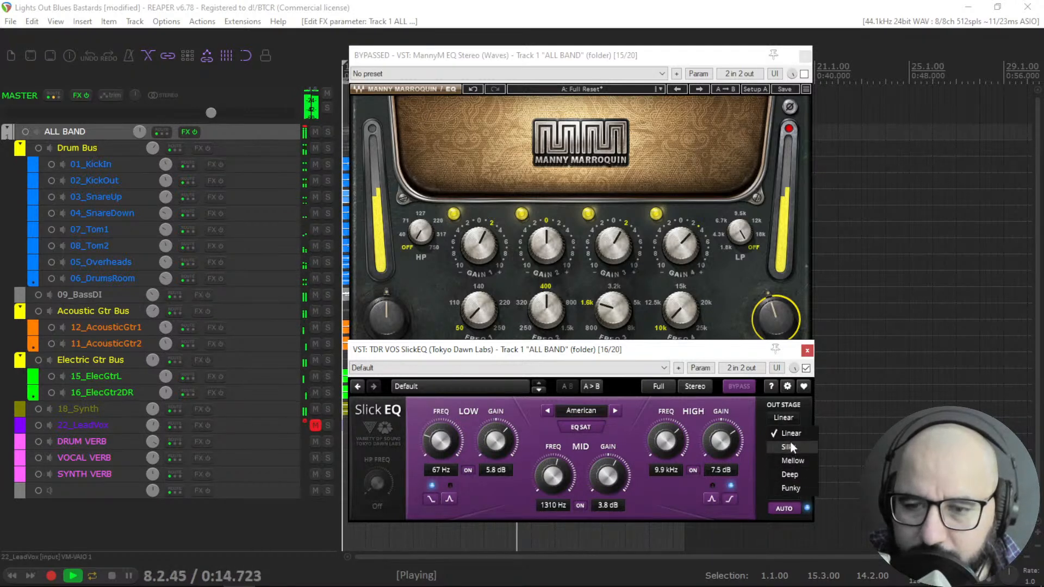
pyautogui.click(753, 409)
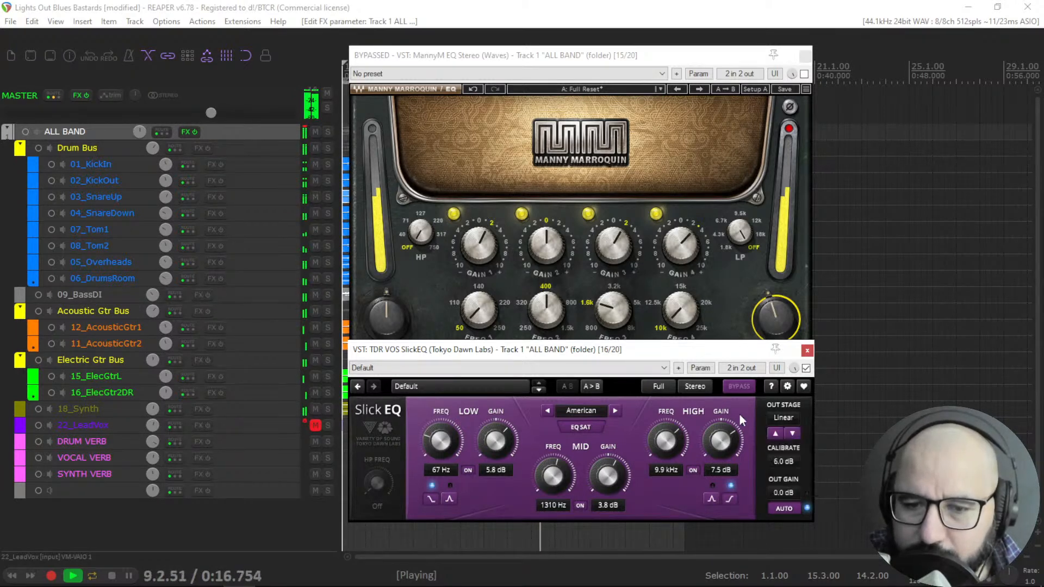
# Audition SlickEQ's British, German and Soviet characters and return to American.
pyautogui.click(613, 411)
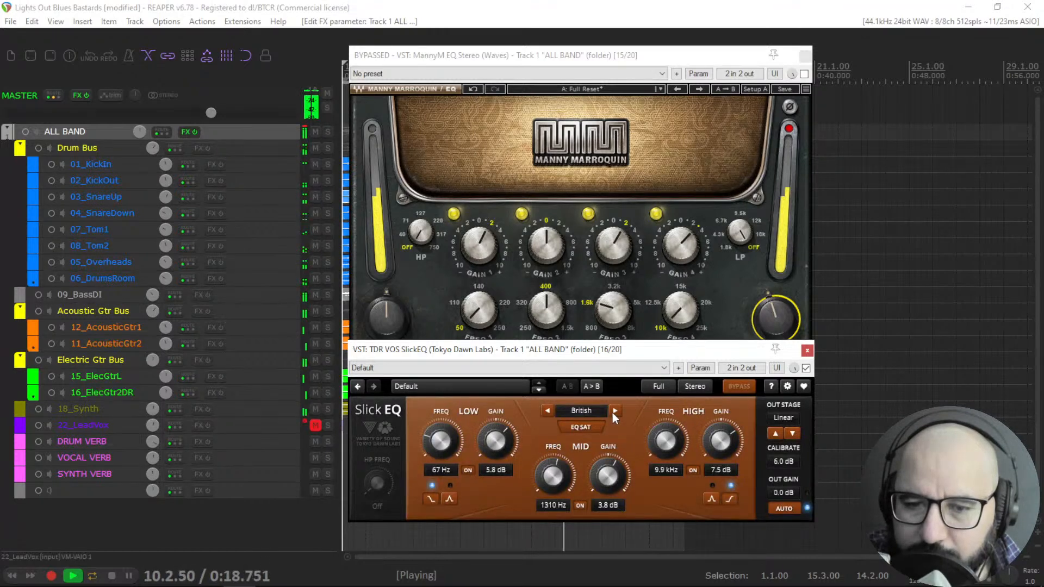
pyautogui.click(613, 411)
pyautogui.click(612, 411)
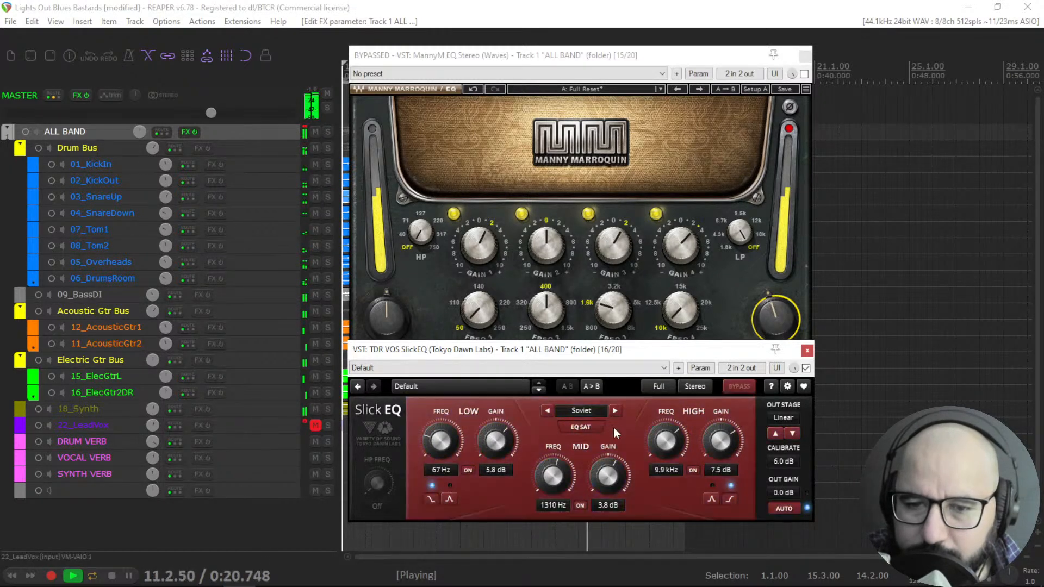
pyautogui.click(615, 412)
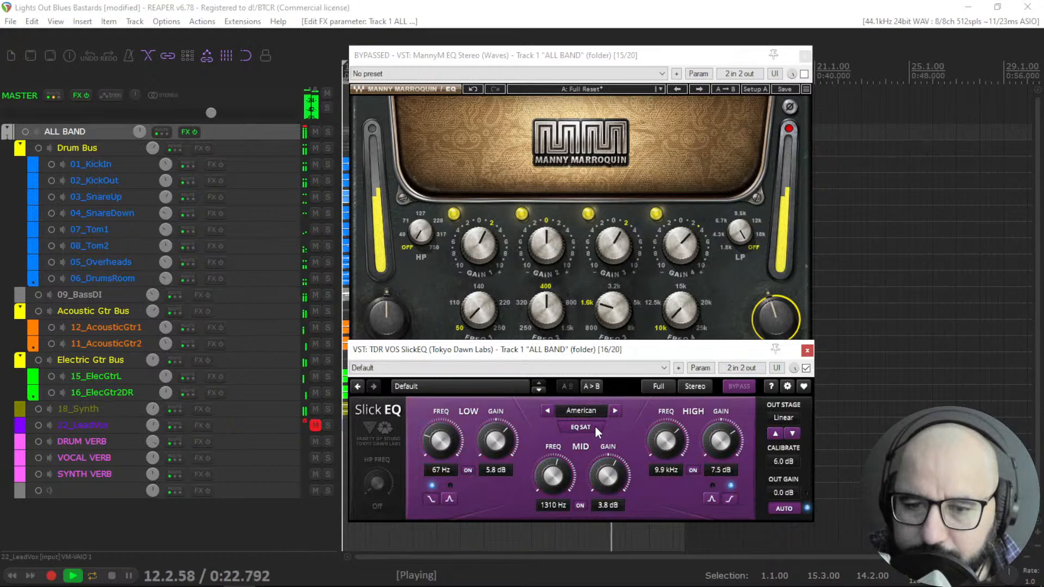
# Bypass SlickEQ, A/B ManneyM EQ once more, stop playback and leave ManneyM bypassed.
pyautogui.click(807, 368)
pyautogui.click(805, 74)
pyautogui.click(805, 74)
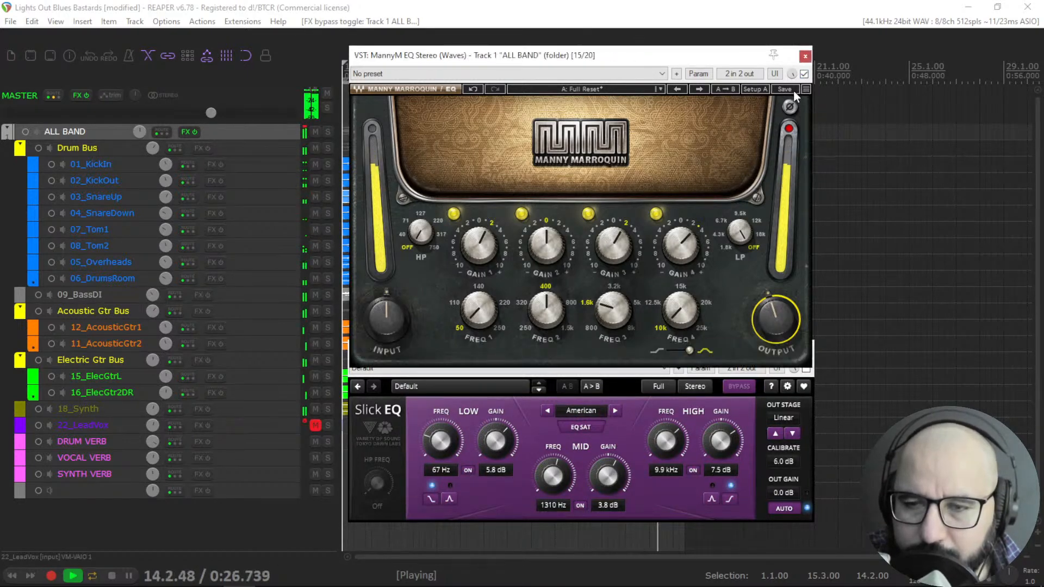
pyautogui.press('space')
pyautogui.click(804, 74)
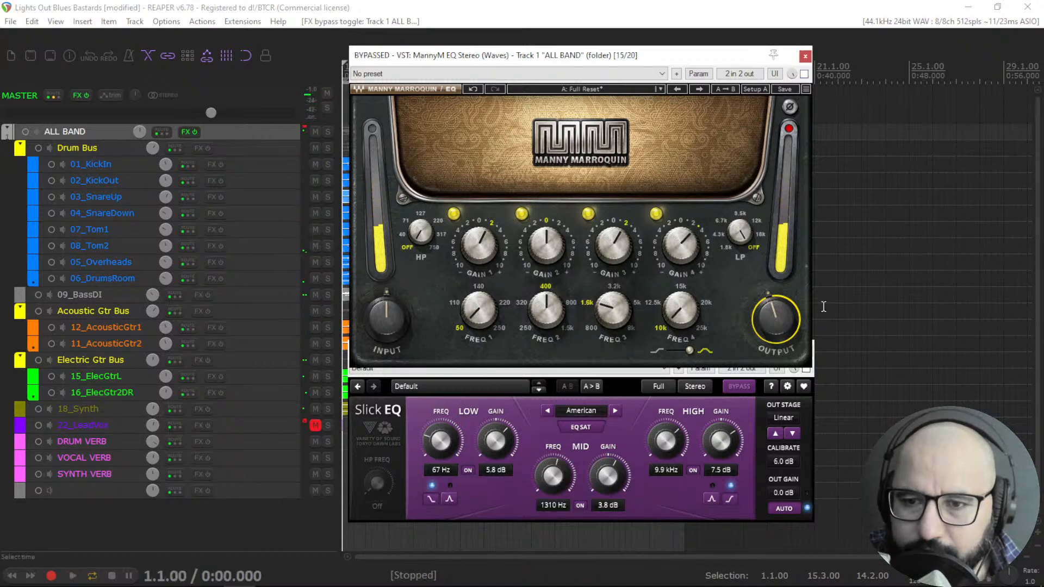
# Close both EQ windows, open Q10 Stereo from the ALL BAND FX list and move its window.
pyautogui.click(806, 56)
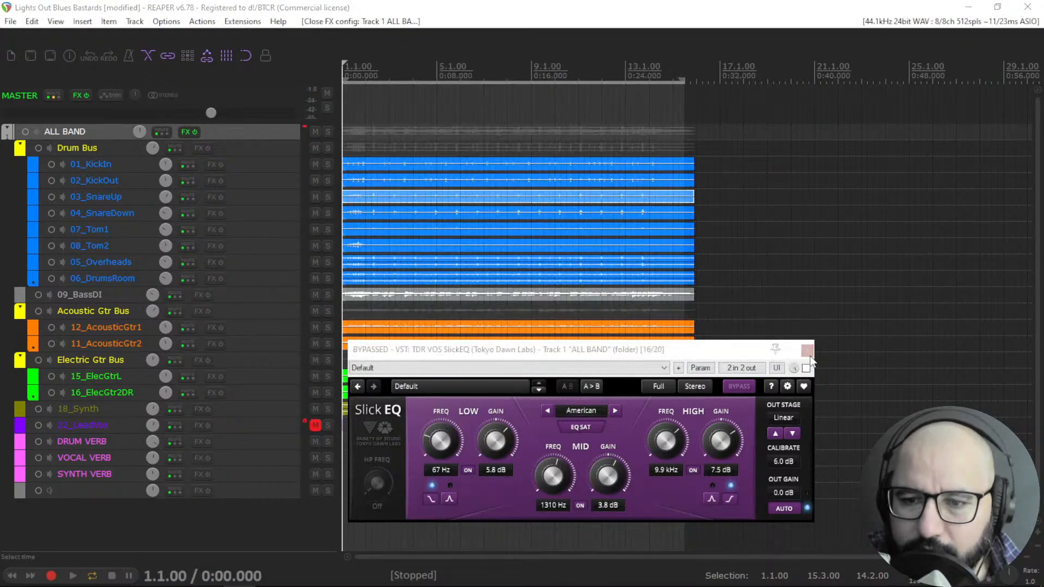
pyautogui.click(805, 341)
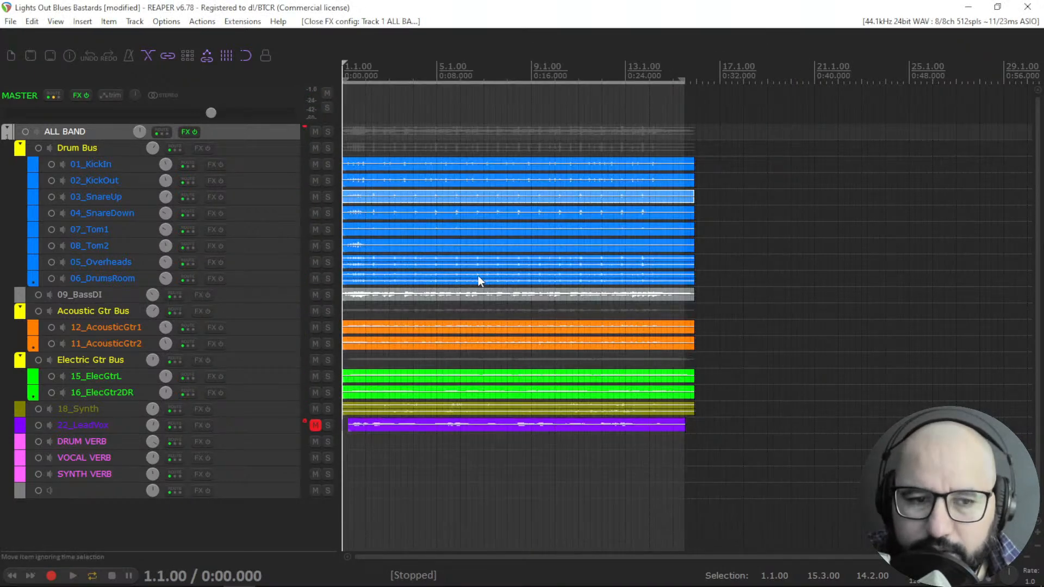
pyautogui.rightClick(183, 130)
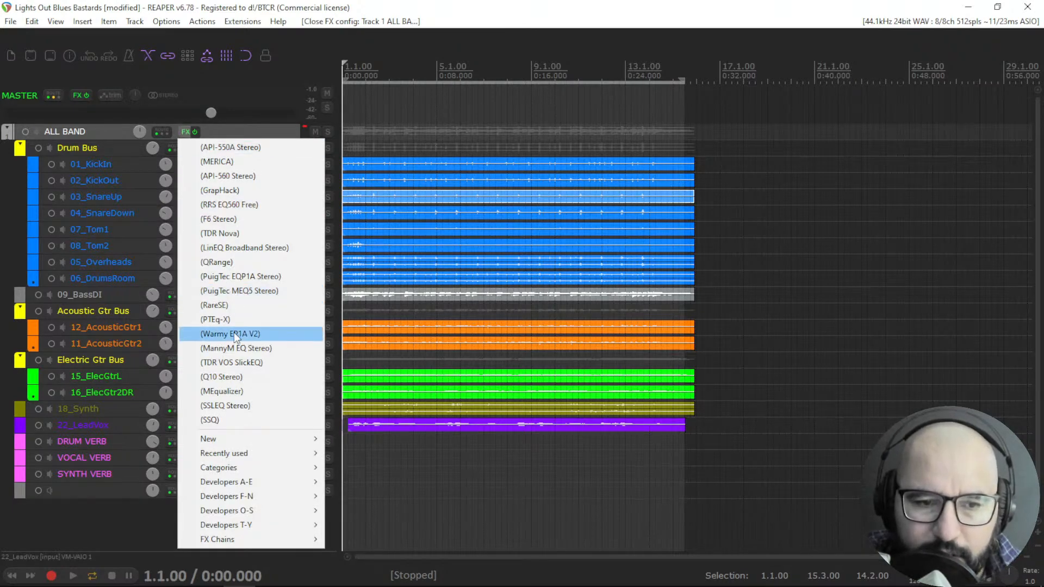
pyautogui.click(231, 376)
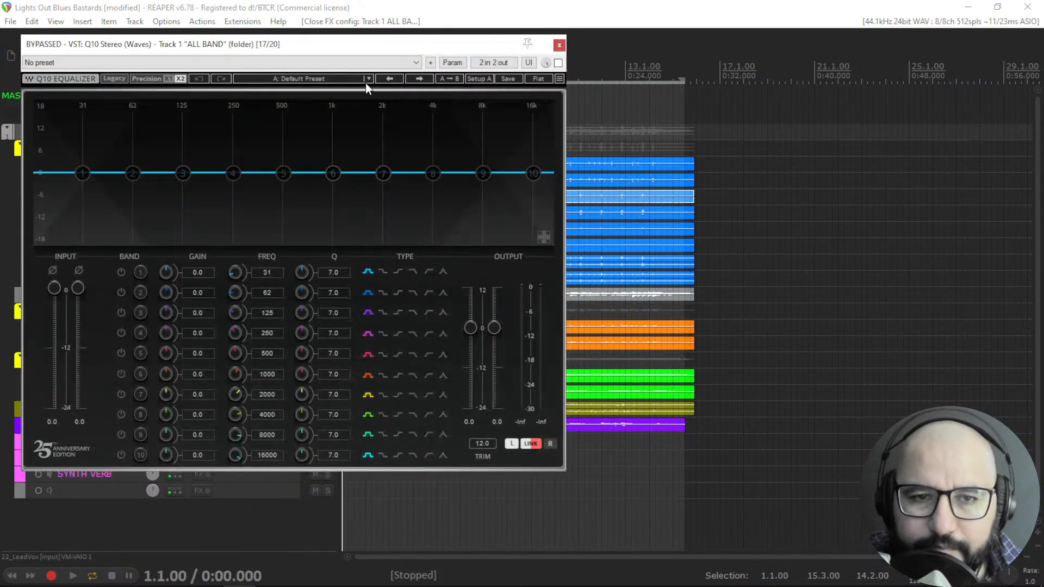
pyautogui.moveTo(361, 52); pyautogui.dragTo(544, 56)
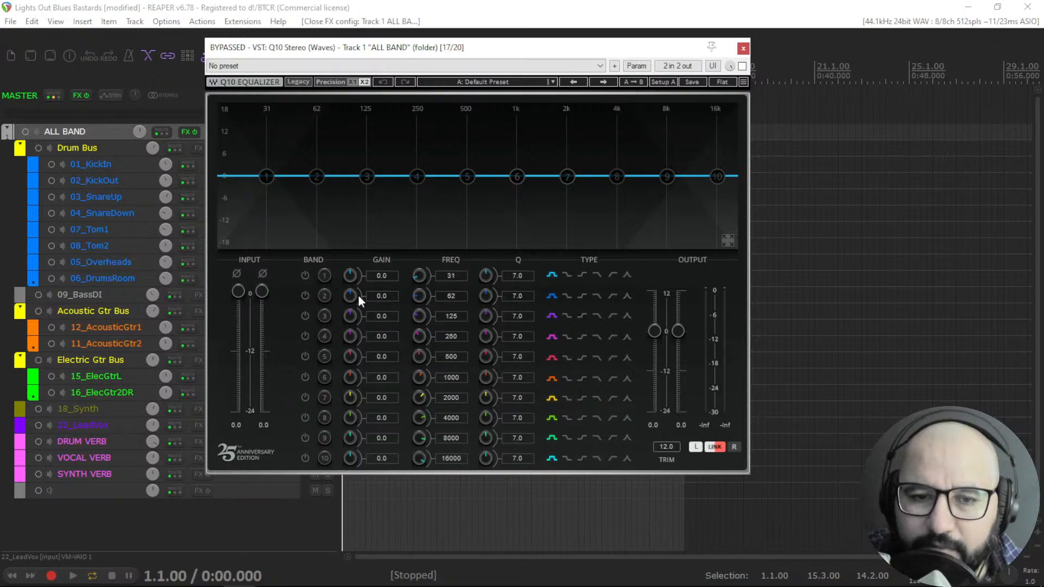
# Boost Q10 band 7 to 6.3 dB at 2336 Hz, set its Q to 9.9 and switch it to a high shelf.
pyautogui.moveTo(567, 176); pyautogui.dragTo(578, 151)
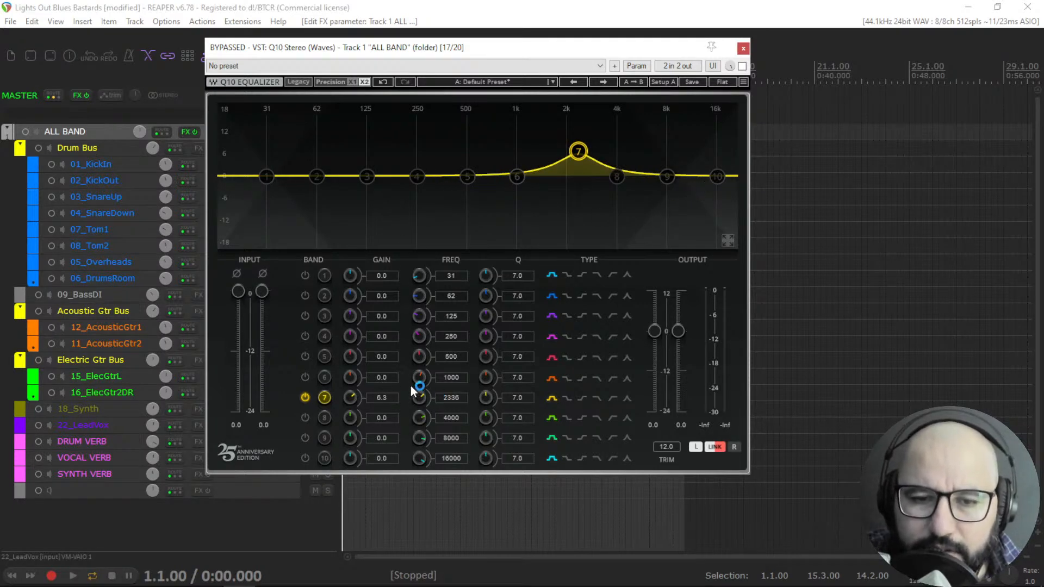
pyautogui.moveTo(420, 358); pyautogui.dragTo(420, 356)
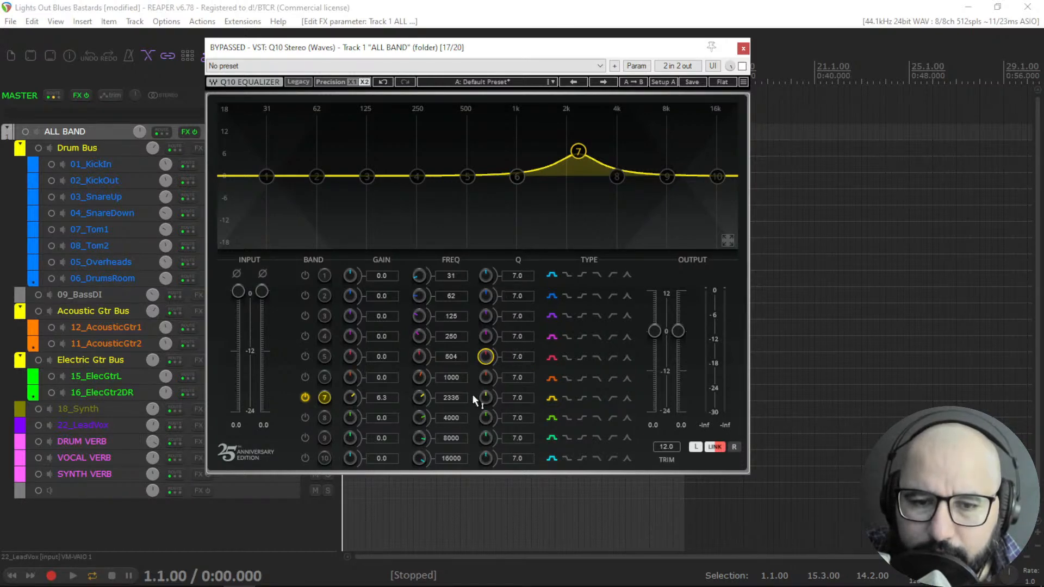
pyautogui.click(305, 377)
pyautogui.click(305, 356)
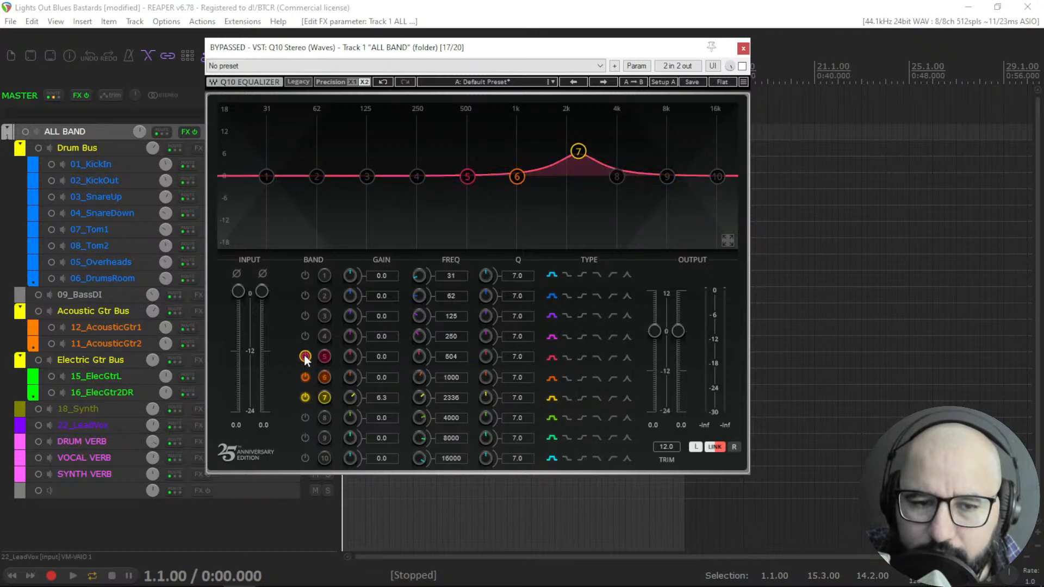
pyautogui.moveTo(485, 400)
pyautogui.mouseDown()
pyautogui.moveTo(485, 380)
pyautogui.moveTo(485, 405)
pyautogui.moveTo(485, 396)
pyautogui.mouseUp()
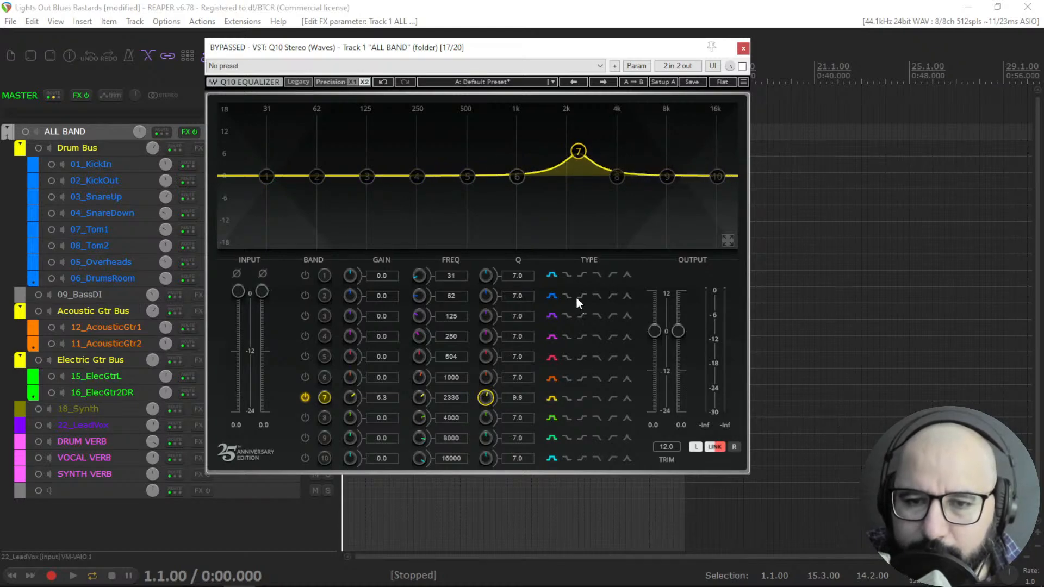
pyautogui.click(565, 398)
pyautogui.click(582, 399)
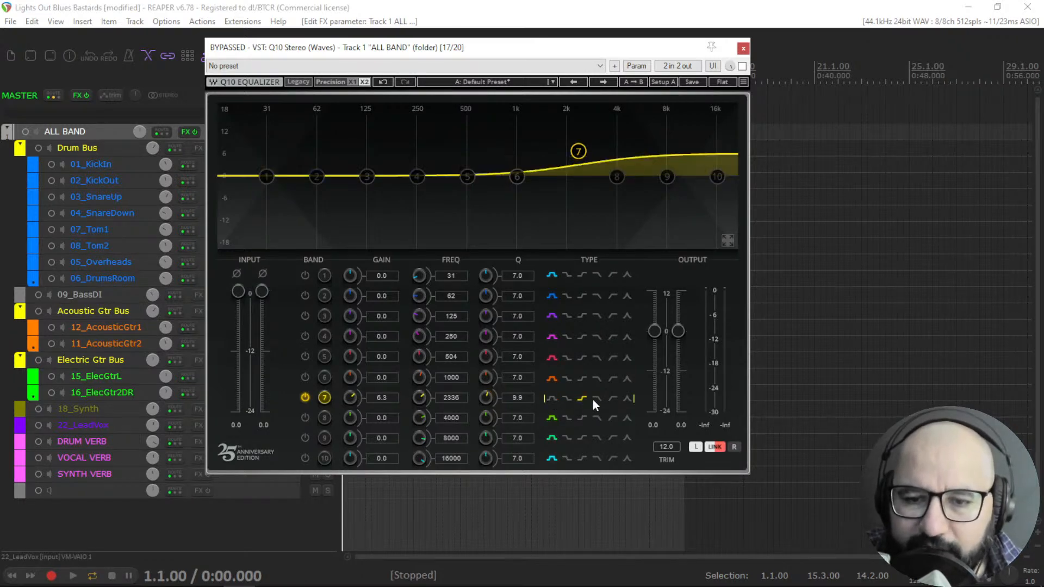
# Try other filter types on Q10 band 7, settle on the peak type and drag it to 2.3 dB at 2960 Hz.
pyautogui.click(596, 398)
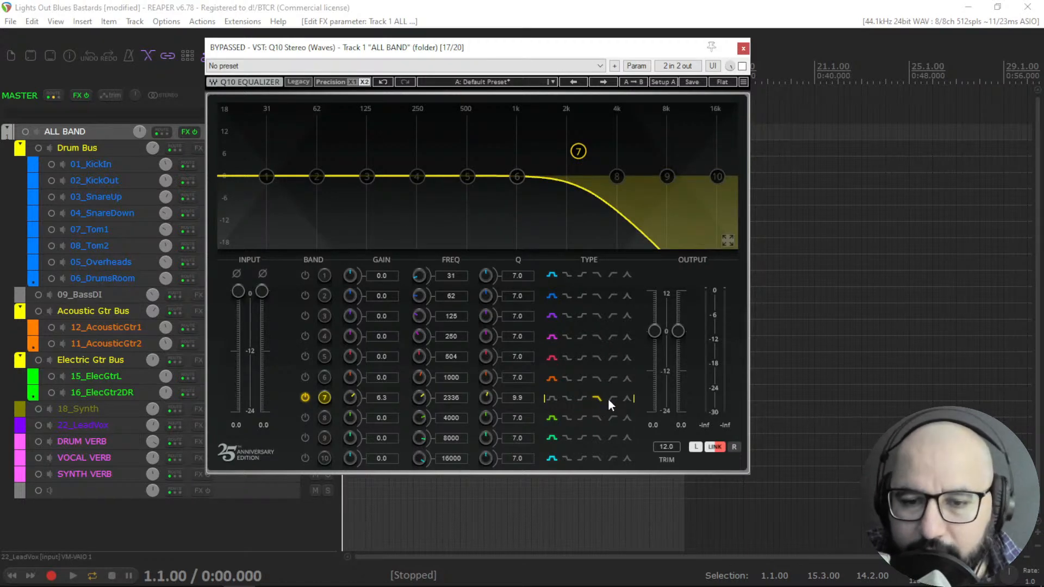
pyautogui.click(610, 399)
pyautogui.click(628, 398)
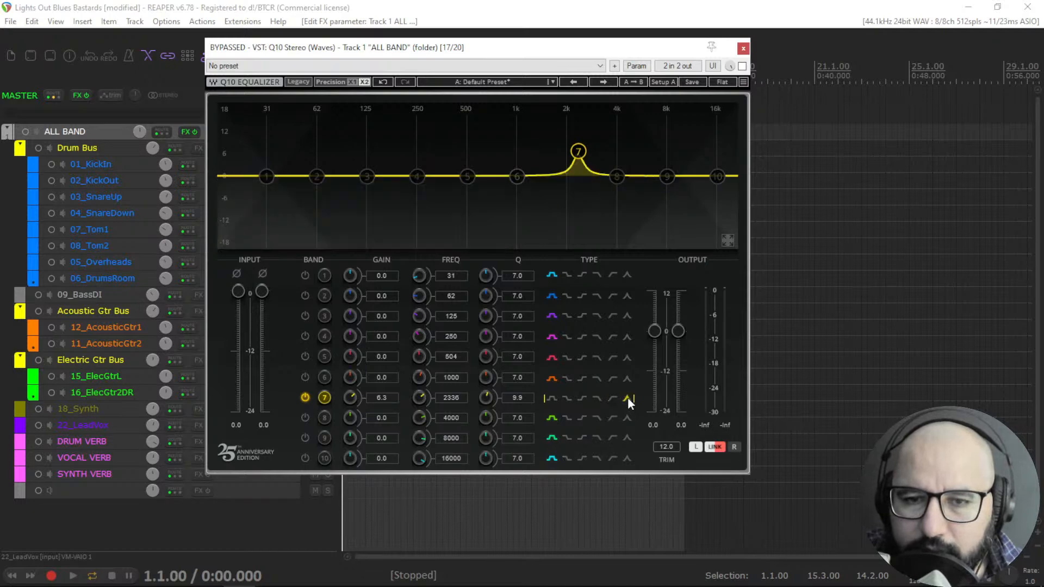
pyautogui.moveTo(578, 151); pyautogui.dragTo(595, 164)
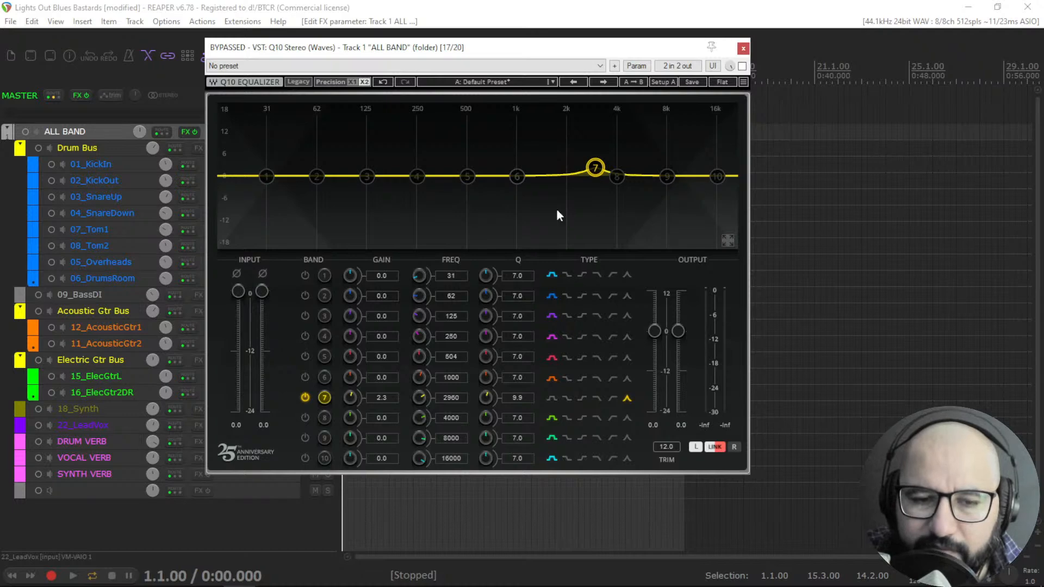
# Disable Q10 band 7 and open MEqualizer from the ALL BAND FX list, moving its window aside.
pyautogui.click(304, 397)
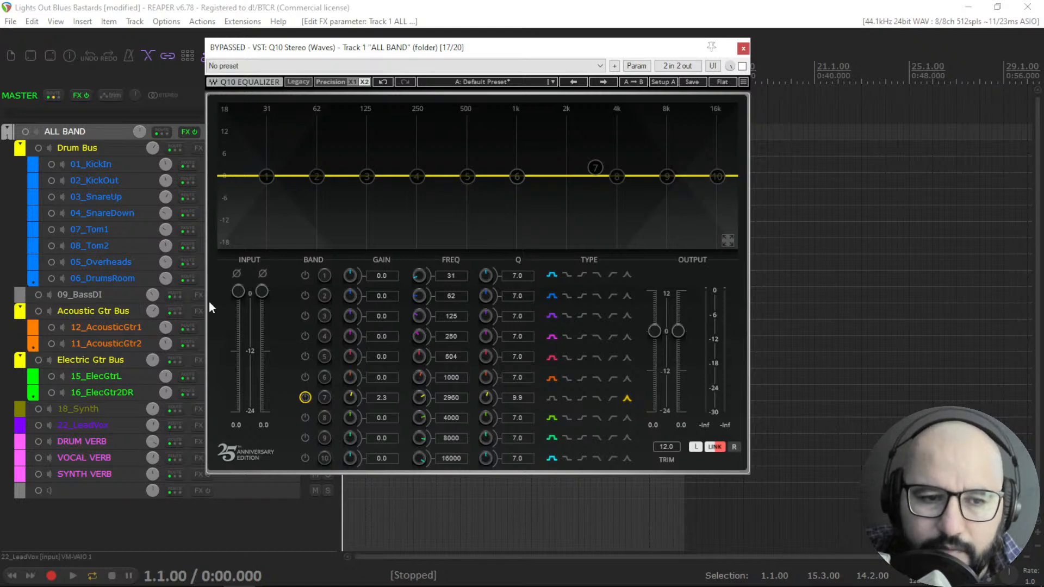
pyautogui.rightClick(180, 132)
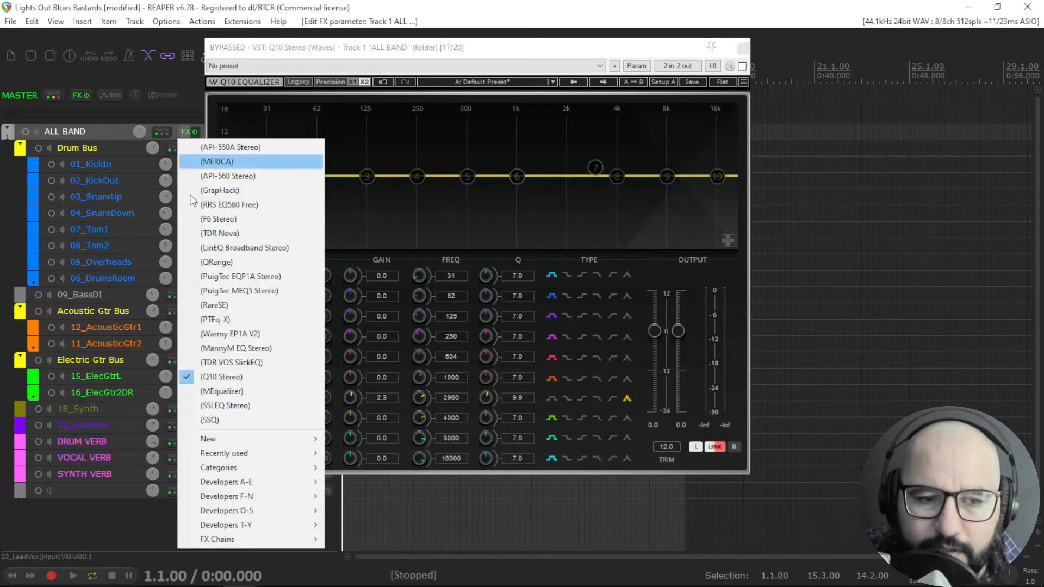
pyautogui.click(230, 389)
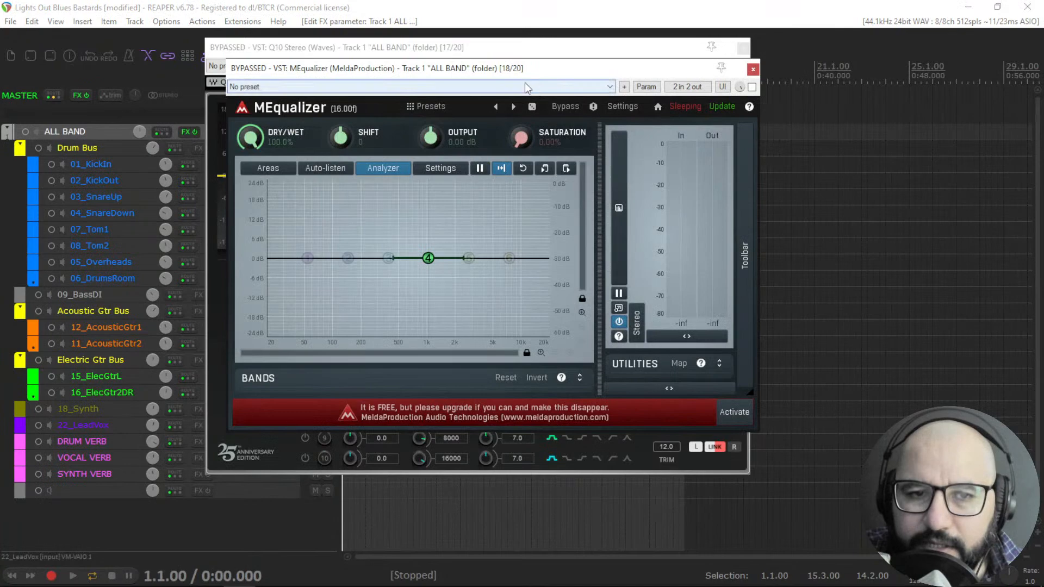
pyautogui.moveTo(535, 69); pyautogui.dragTo(571, 104)
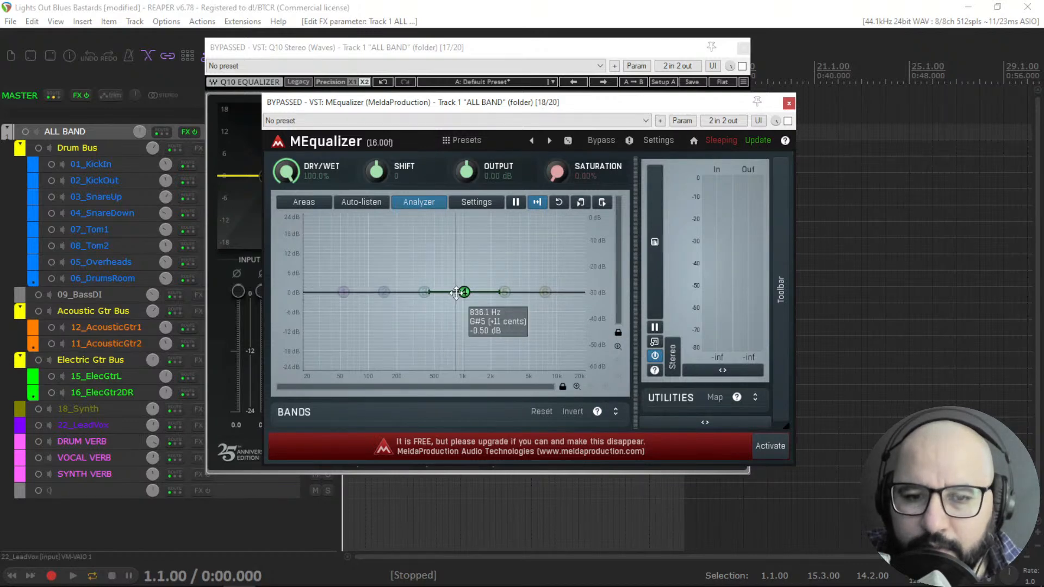
# Open MEqualizer band 4's settings and set it to 1253 Hz, Q 1.53 and -8.30 dB gain.
pyautogui.moveTo(464, 292)
pyautogui.mouseDown()
pyautogui.moveTo(464, 268)
pyautogui.moveTo(469, 279)
pyautogui.mouseUp()
pyautogui.doubleClick(469, 278)
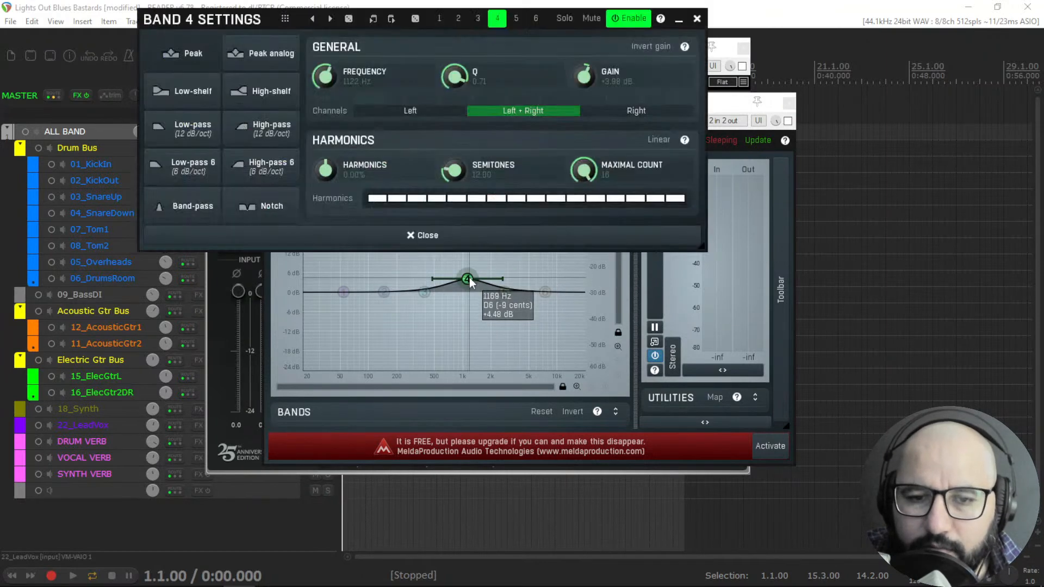
pyautogui.moveTo(331, 87); pyautogui.dragTo(331, 73)
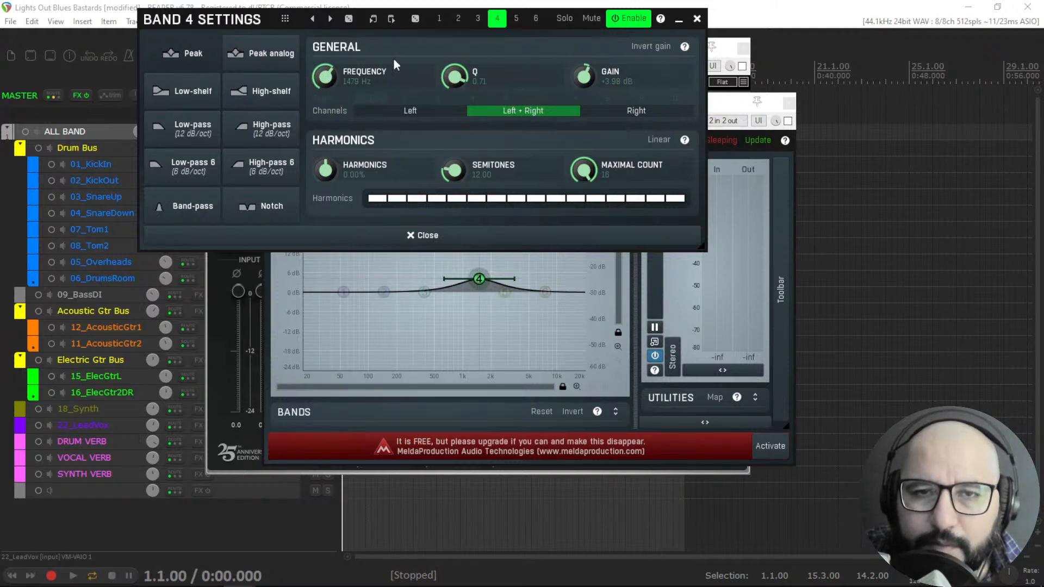
pyautogui.moveTo(331, 73); pyautogui.dragTo(341, 97)
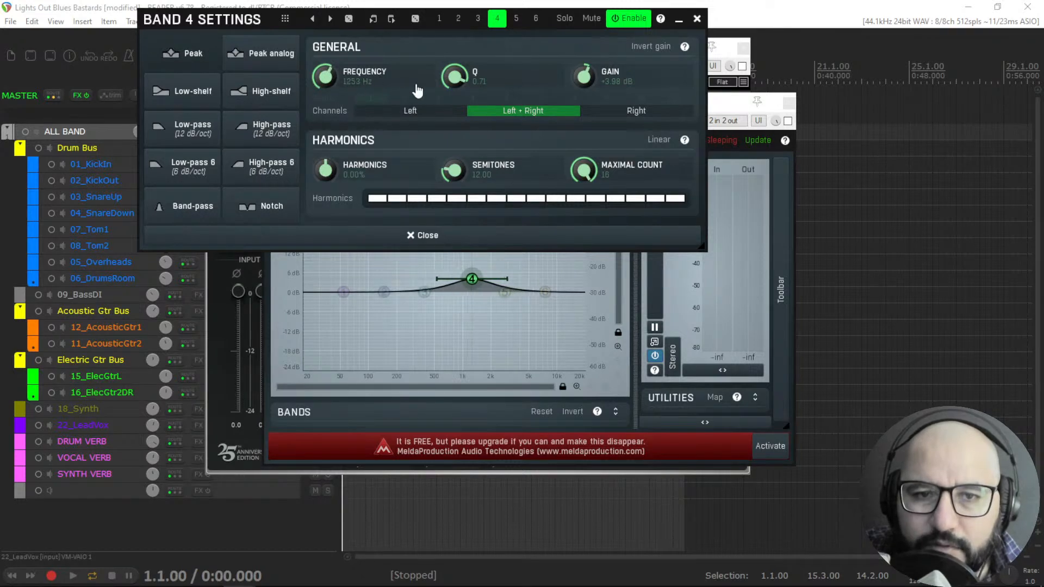
pyautogui.moveTo(454, 75); pyautogui.dragTo(454, 68)
pyautogui.moveTo(596, 75); pyautogui.dragTo(596, 87)
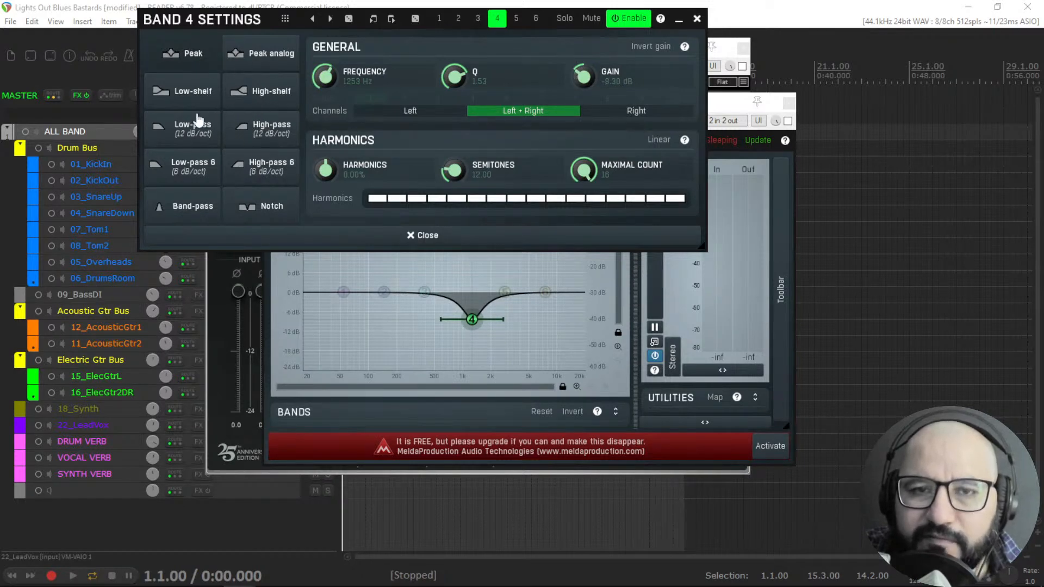
# Audition MEqualizer band 4's filter shapes, ending on band-pass, and close the band settings.
pyautogui.click(264, 130)
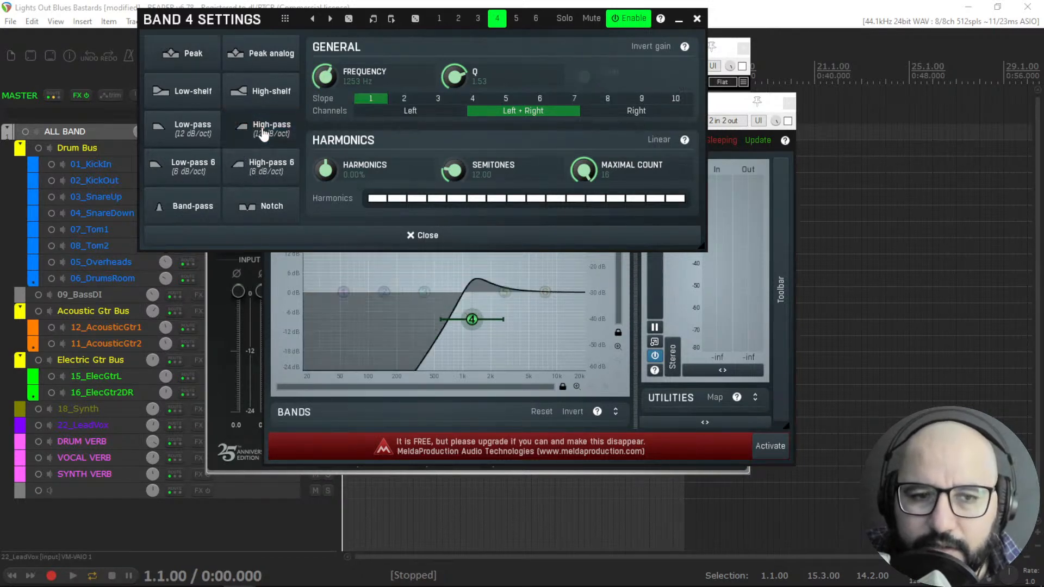
pyautogui.click(199, 136)
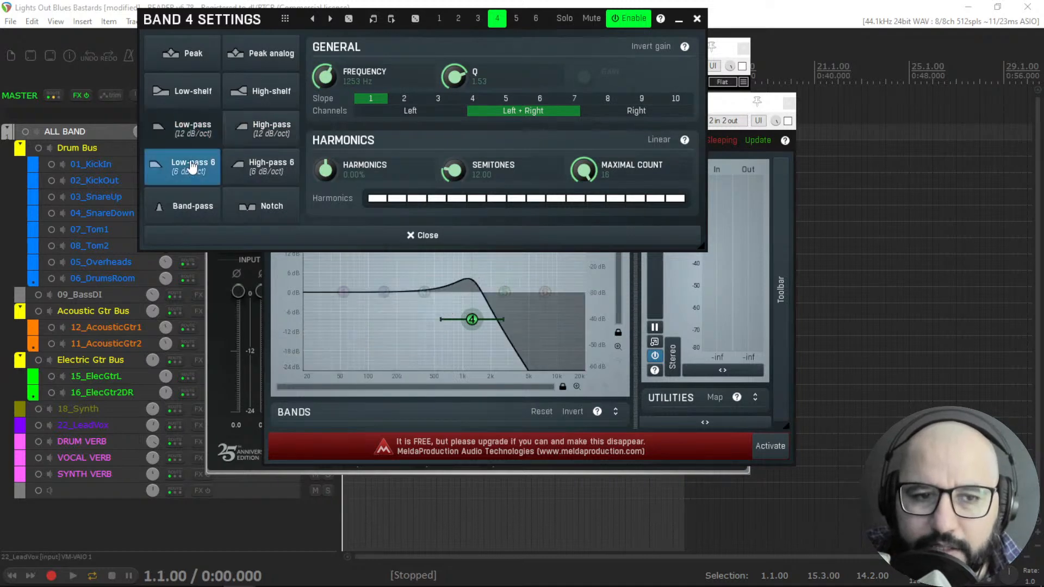
pyautogui.click(193, 167)
pyautogui.click(258, 170)
pyautogui.click(198, 64)
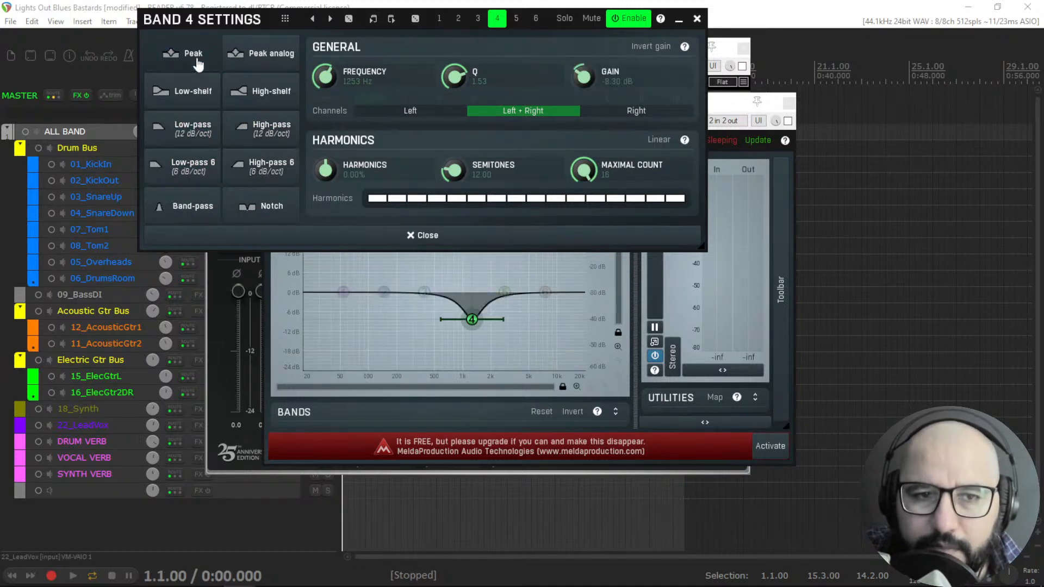
pyautogui.click(256, 64)
pyautogui.click(261, 95)
pyautogui.click(202, 107)
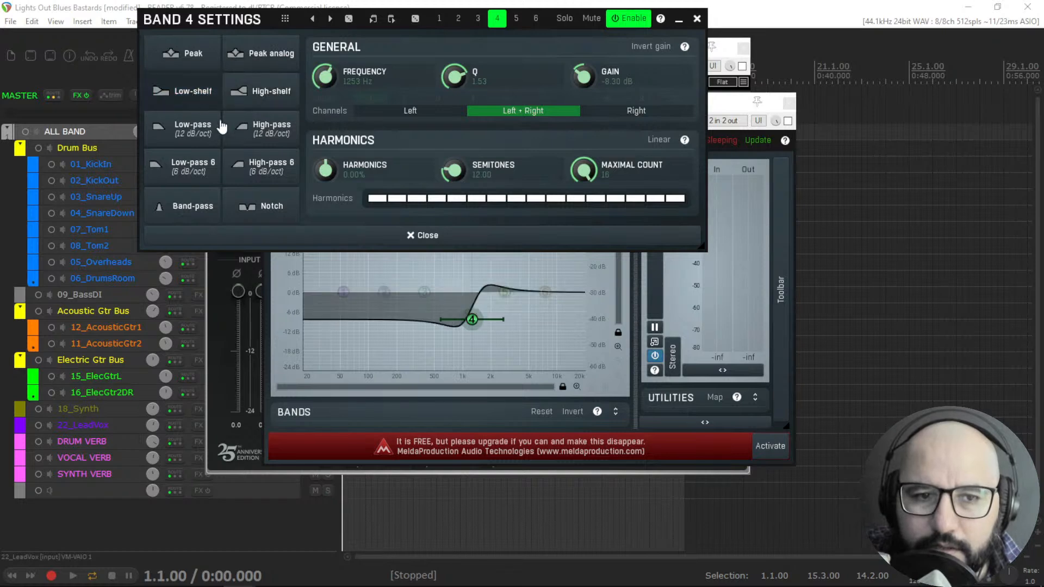
pyautogui.click(250, 133)
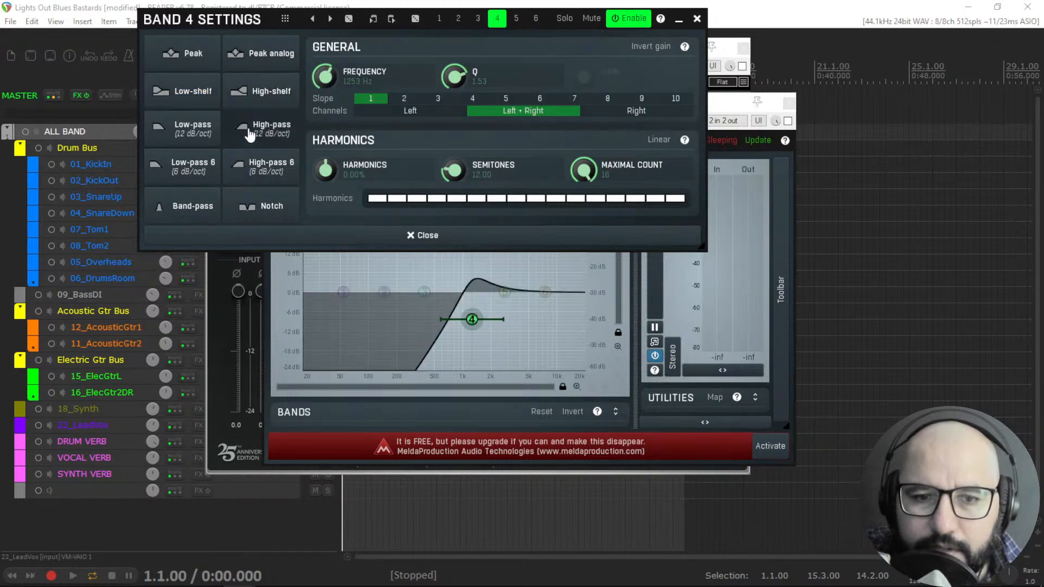
pyautogui.click(195, 130)
pyautogui.click(195, 97)
pyautogui.click(255, 94)
pyautogui.click(210, 209)
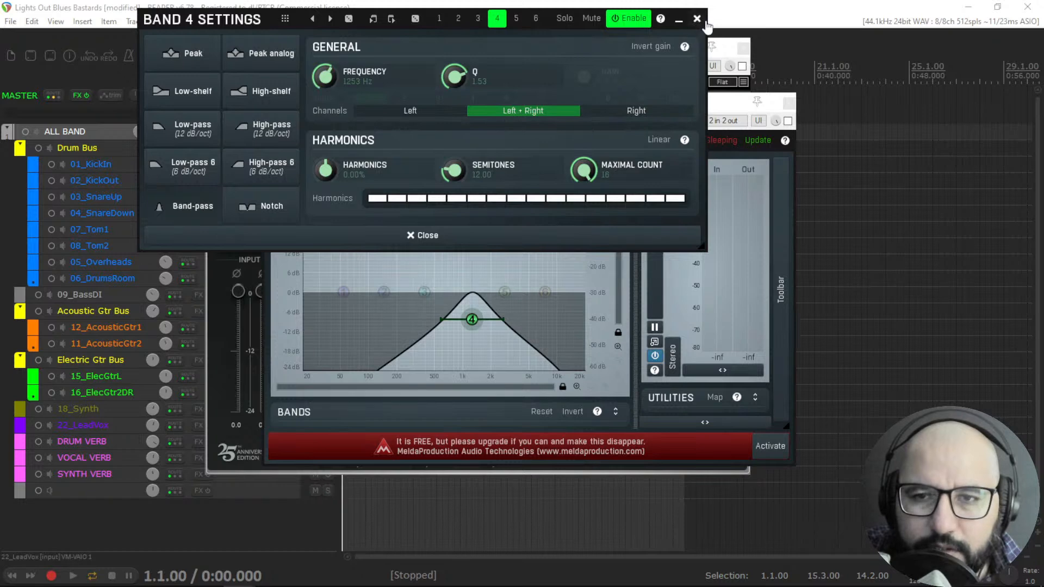
pyautogui.click(697, 19)
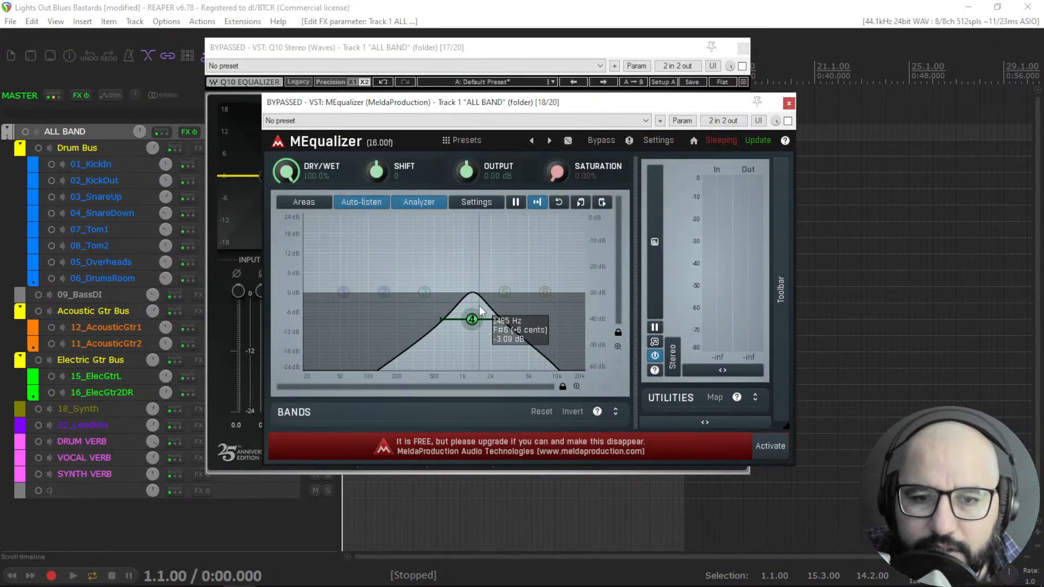
# Move MEqualizer band 4 to about 706 Hz and try its low-pass, high-pass and high-shelf shapes.
pyautogui.moveTo(471, 319); pyautogui.dragTo(449, 288)
pyautogui.doubleClick(449, 289)
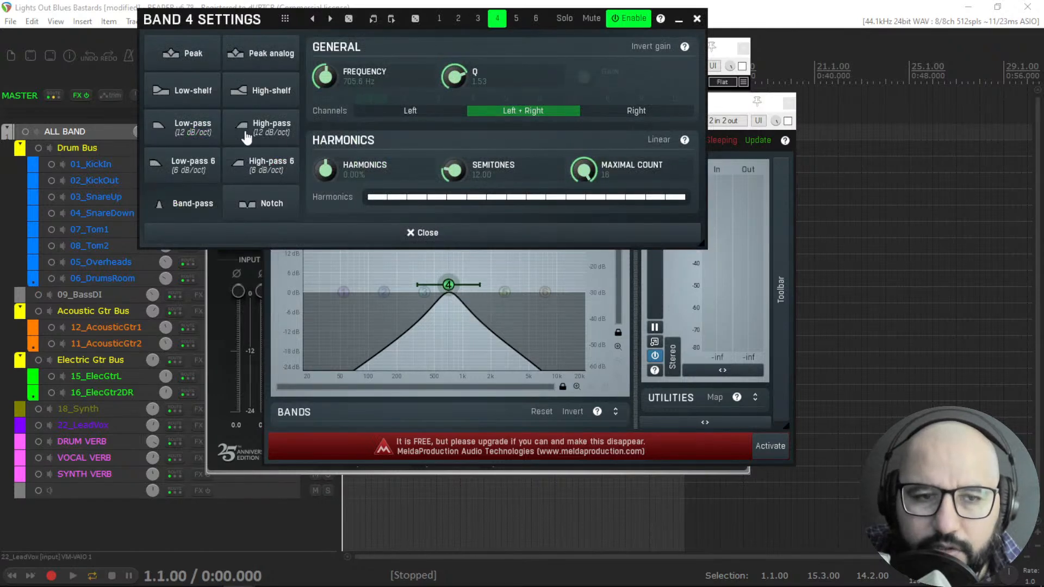
pyautogui.click(194, 127)
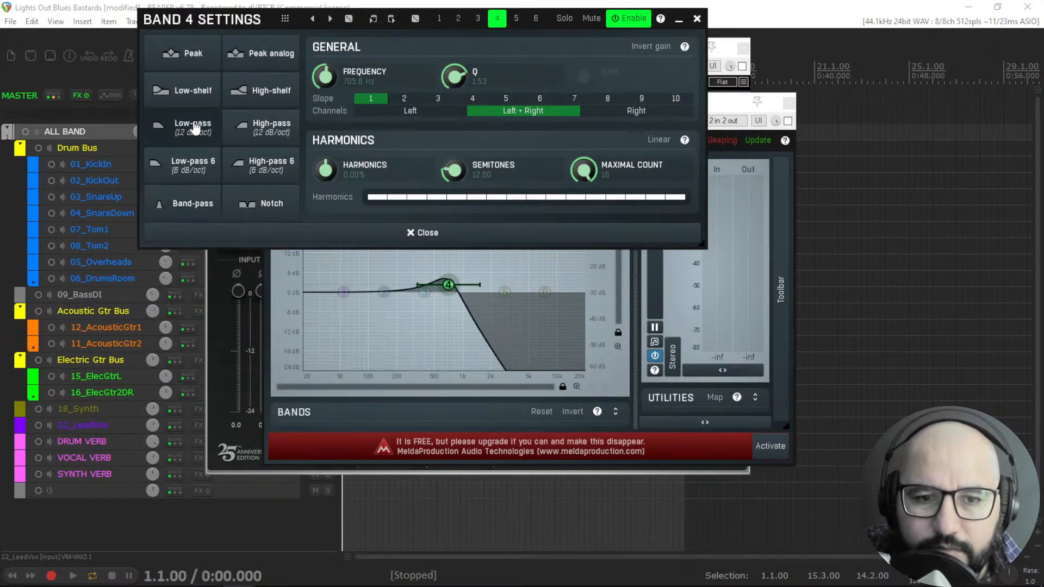
pyautogui.click(255, 131)
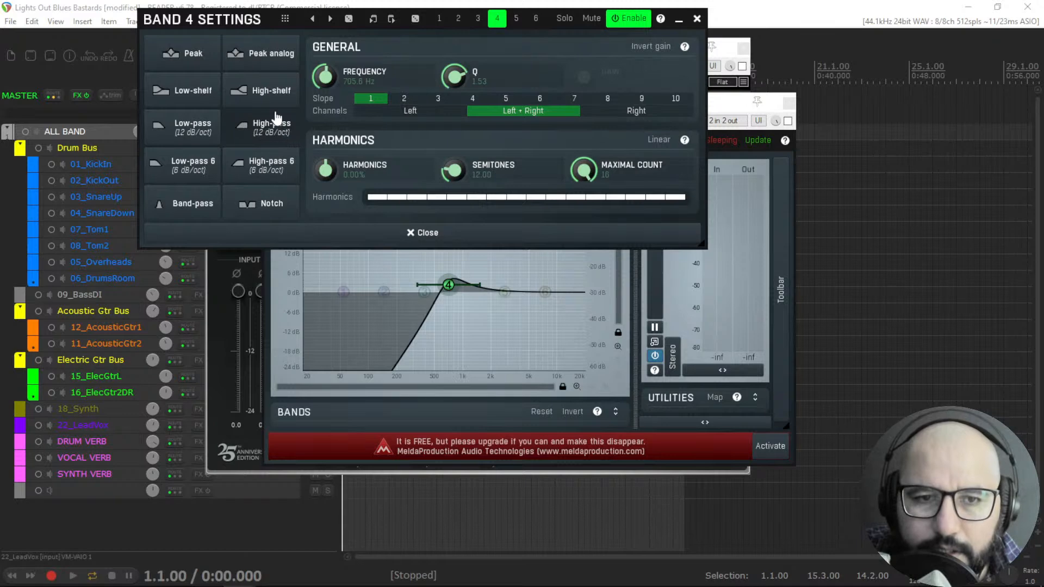
pyautogui.click(267, 100)
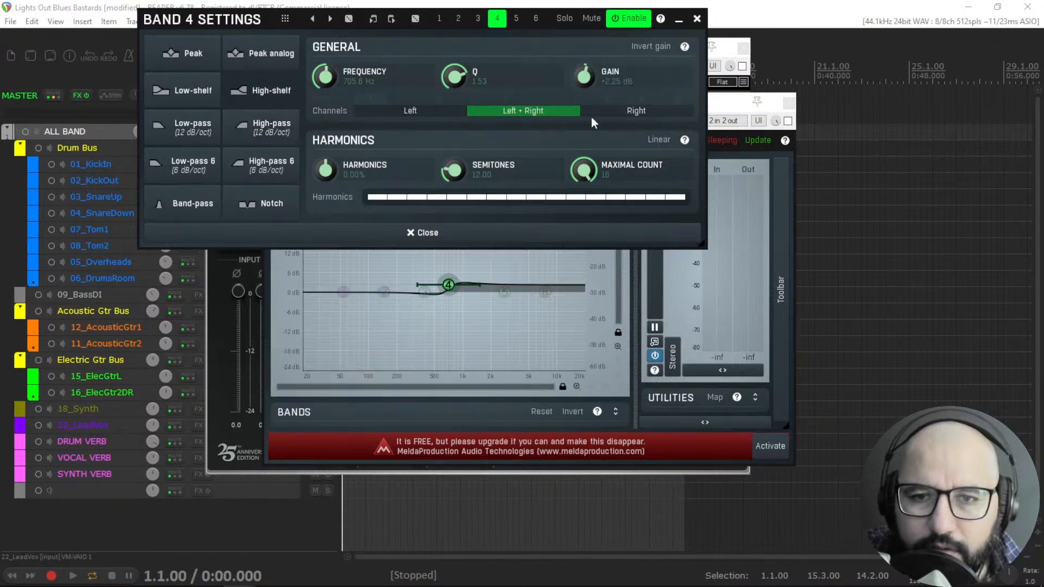
pyautogui.click(697, 18)
# Nudge MEqualizer band 4 to about 652 Hz and switch it back to band-pass.
pyautogui.click(547, 47)
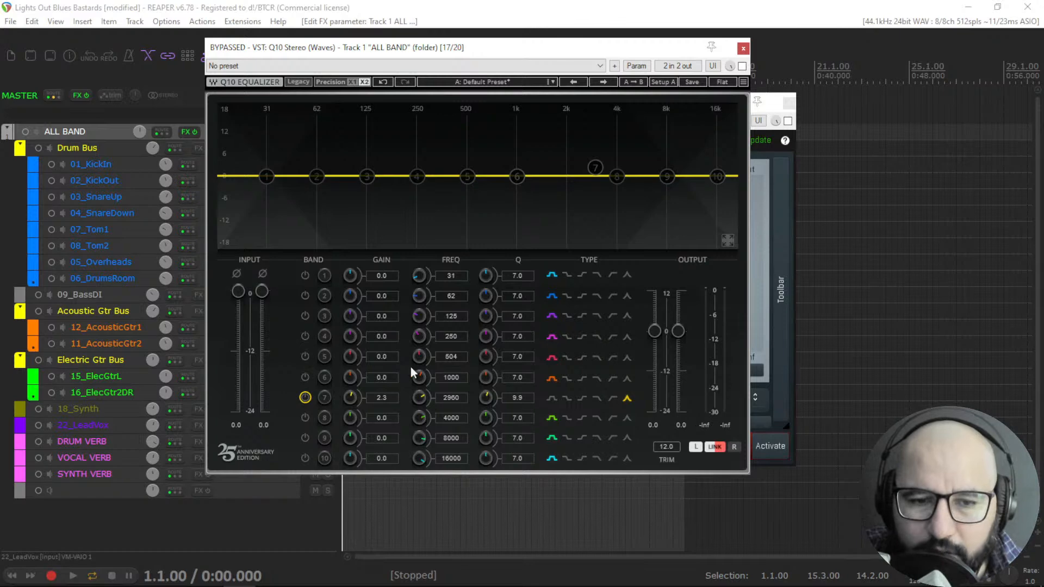
pyautogui.click(772, 102)
pyautogui.moveTo(449, 283)
pyautogui.mouseDown()
pyautogui.moveTo(456, 291)
pyautogui.moveTo(422, 273)
pyautogui.moveTo(458, 294)
pyautogui.moveTo(535, 285)
pyautogui.moveTo(446, 283)
pyautogui.mouseUp()
pyautogui.click(365, 208)
pyautogui.doubleClick(535, 285)
pyautogui.rightClick(445, 284)
pyautogui.rightClick(446, 285)
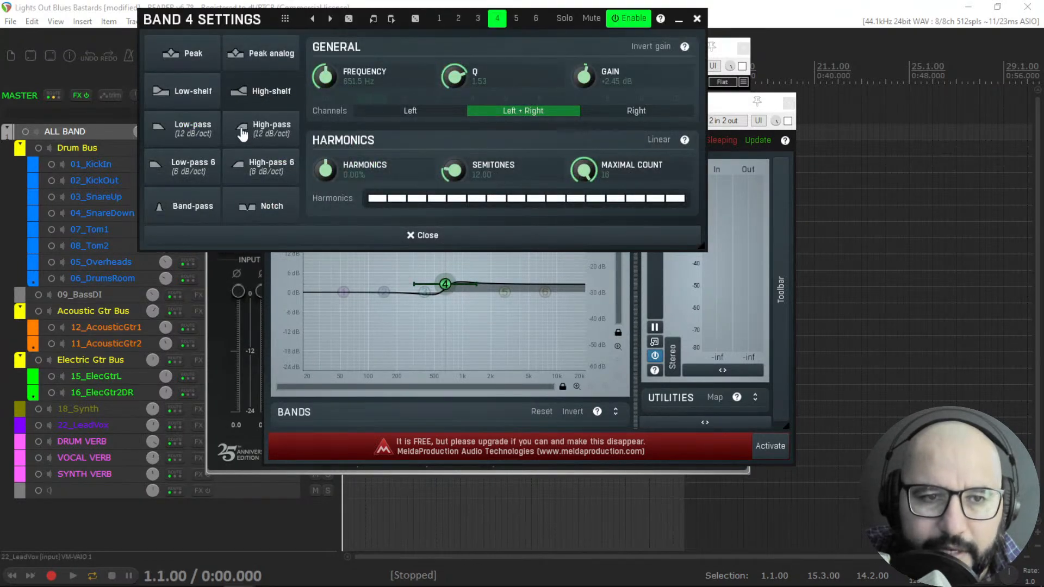
pyautogui.click(197, 206)
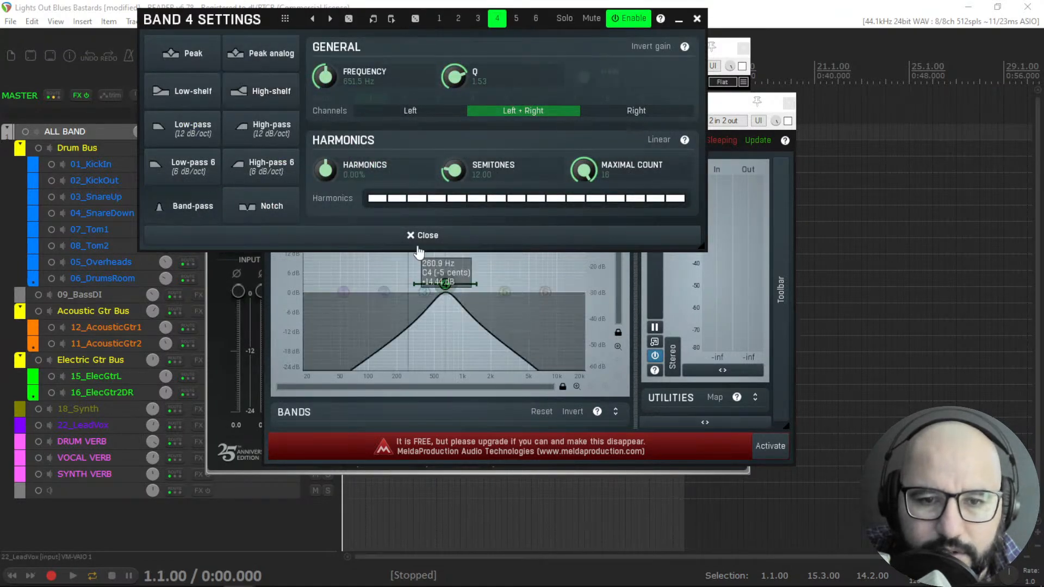
pyautogui.click(697, 19)
# Switch MEqualizer band 4 to a notch and drag it to about 815 Hz.
pyautogui.moveTo(445, 283)
pyautogui.mouseDown()
pyautogui.moveTo(443, 256)
pyautogui.moveTo(461, 308)
pyautogui.moveTo(447, 301)
pyautogui.mouseUp()
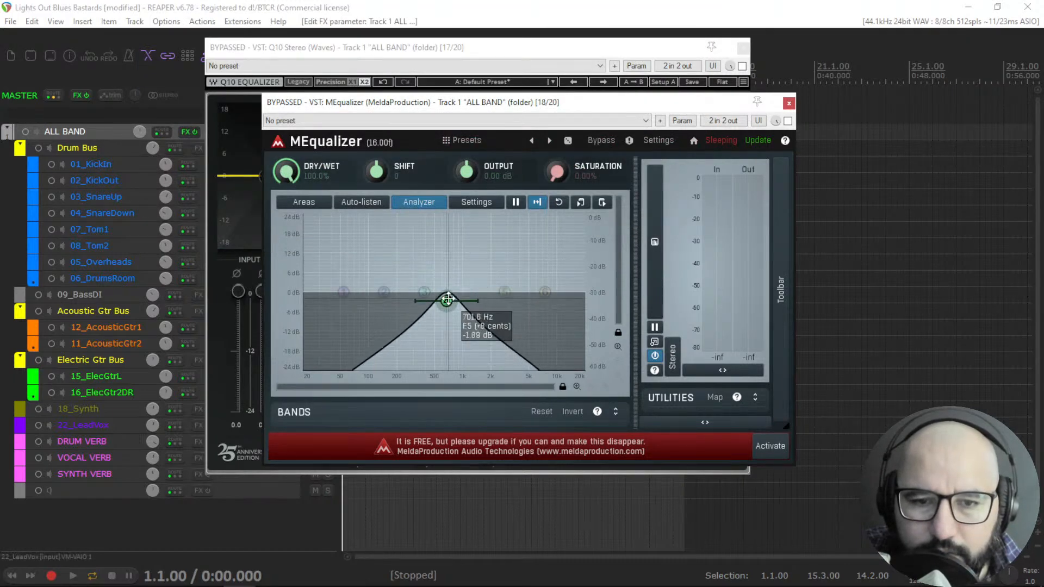
pyautogui.rightClick(446, 301)
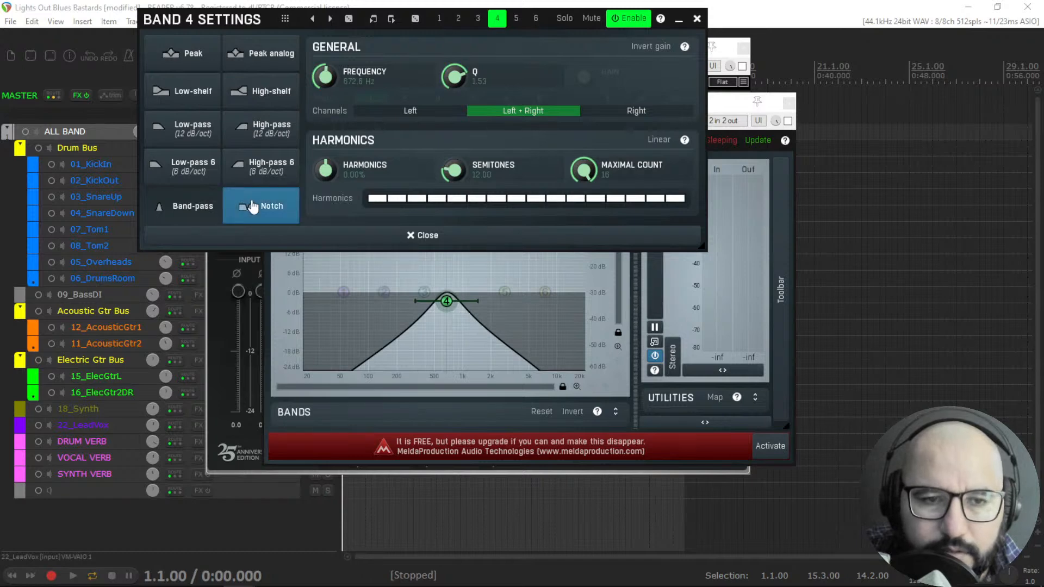
pyautogui.click(249, 205)
pyautogui.moveTo(445, 300); pyautogui.dragTo(457, 276)
pyautogui.click(696, 20)
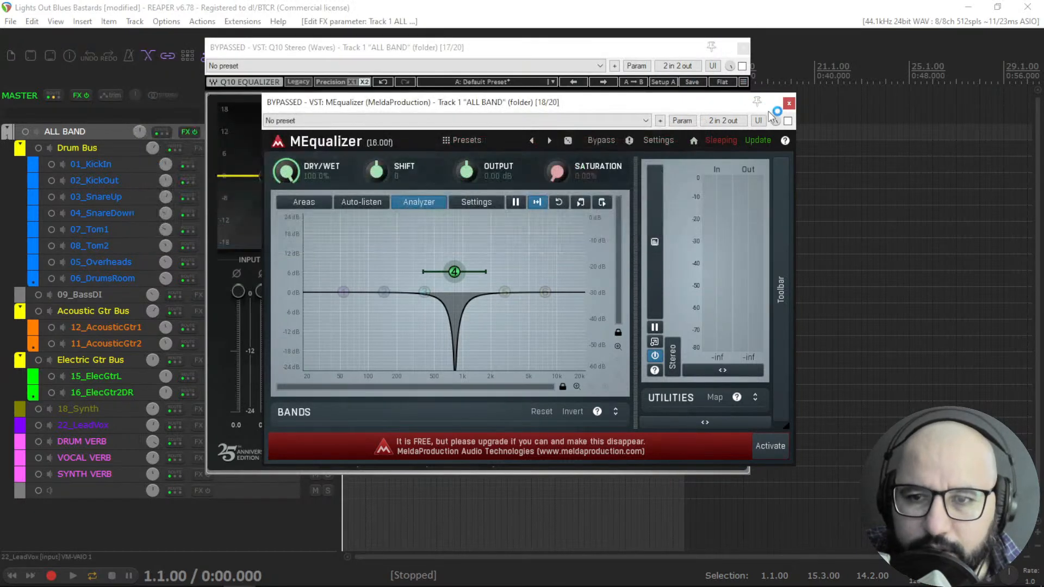
# Start playback, enable Q10 and boost its band 8 to 5.3 dB at 4676 Hz as a high shelf.
pyautogui.click(573, 46)
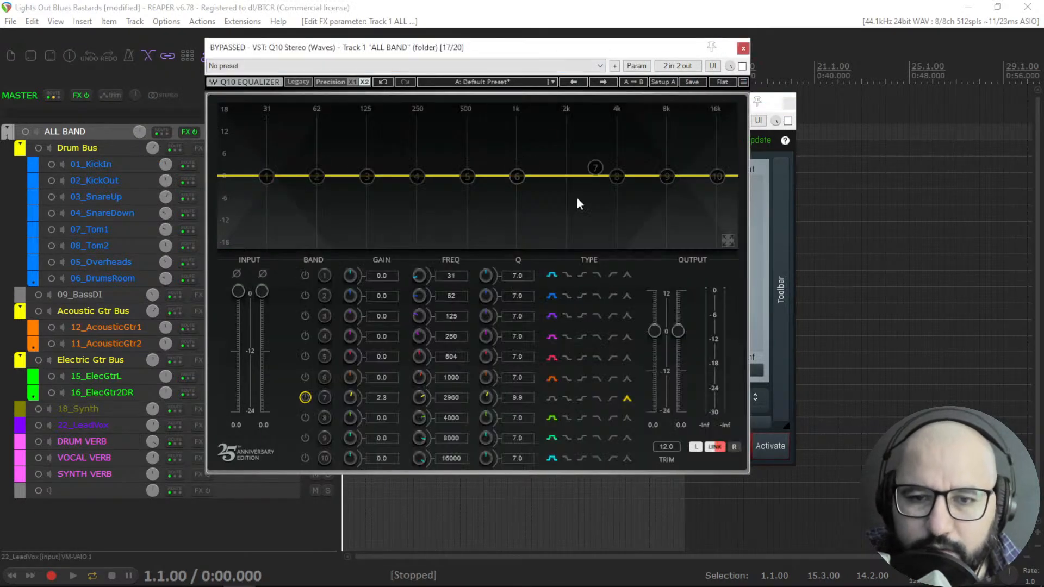
pyautogui.press('space')
pyautogui.moveTo(615, 175); pyautogui.dragTo(628, 155)
pyautogui.click(742, 66)
pyautogui.click(582, 417)
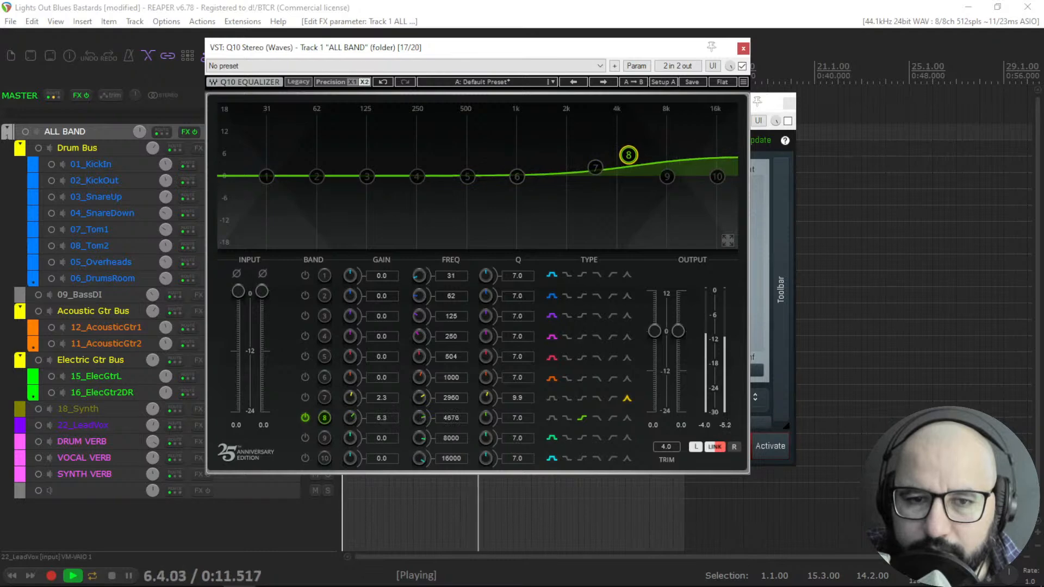
# Cut Q10 band 4 to -2.2 dB at 280 Hz and boost band 2 to 3.3 dB at 79 Hz as a low shelf.
pyautogui.moveTo(416, 176)
pyautogui.mouseDown()
pyautogui.moveTo(422, 207)
pyautogui.moveTo(435, 208)
pyautogui.moveTo(425, 184)
pyautogui.mouseUp()
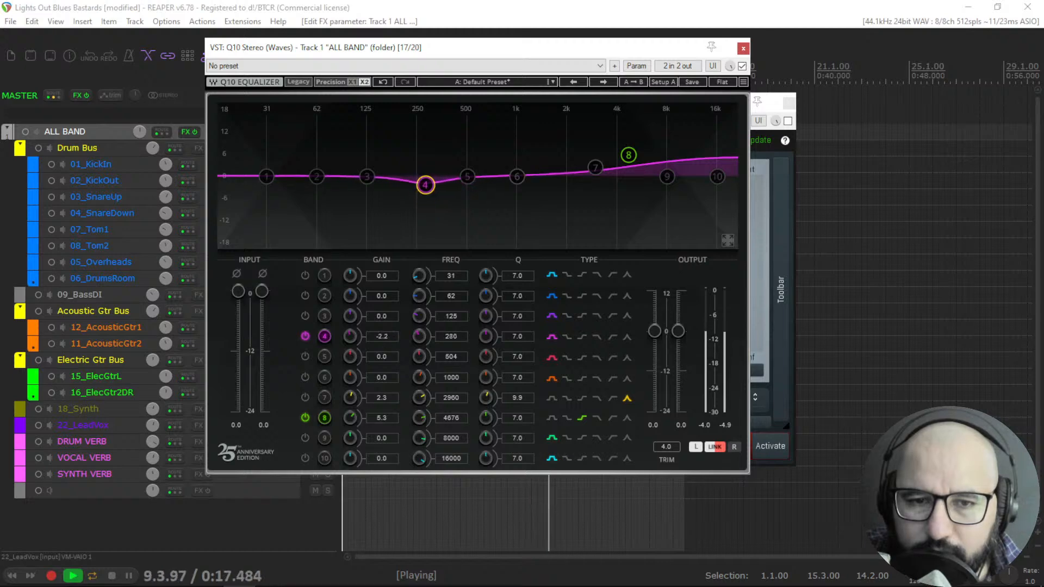
pyautogui.moveTo(318, 177); pyautogui.dragTo(334, 163)
pyautogui.click(567, 298)
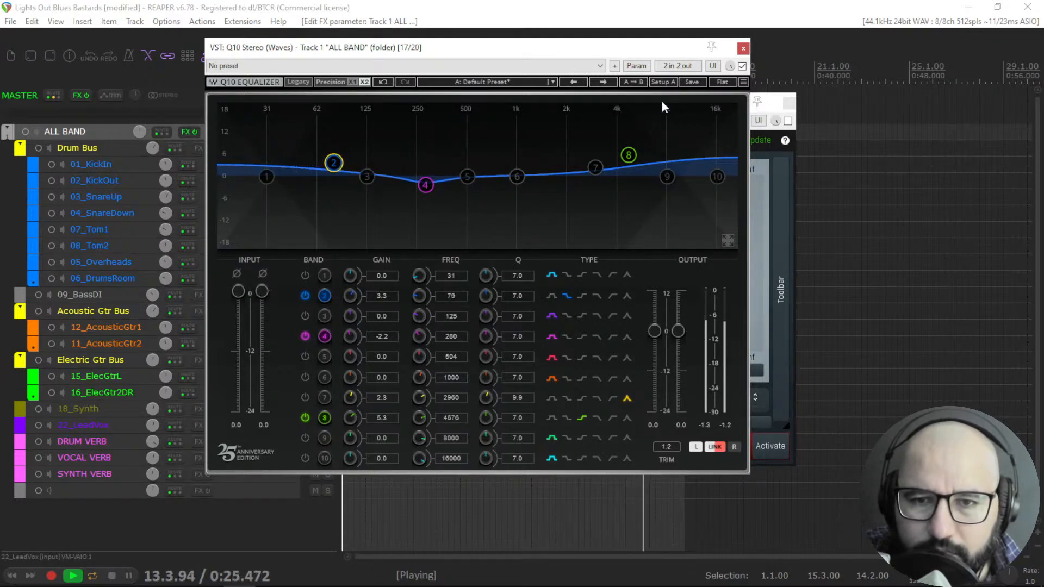
# A/B Q10 by toggling its bypass, stop playback and close the Q10 window.
pyautogui.click(742, 67)
pyautogui.click(742, 66)
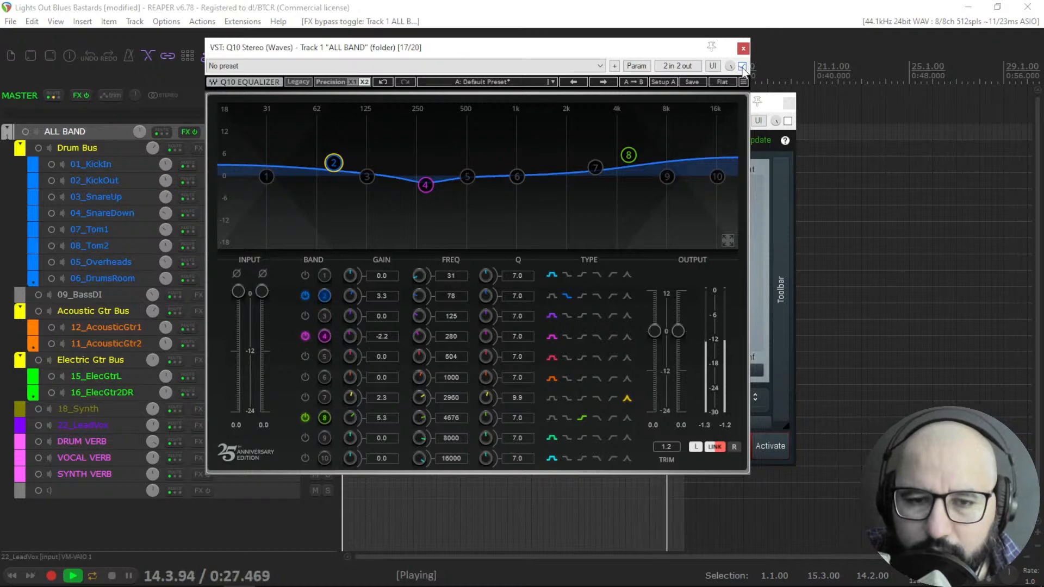
pyautogui.press('space')
pyautogui.click(742, 66)
pyautogui.click(743, 48)
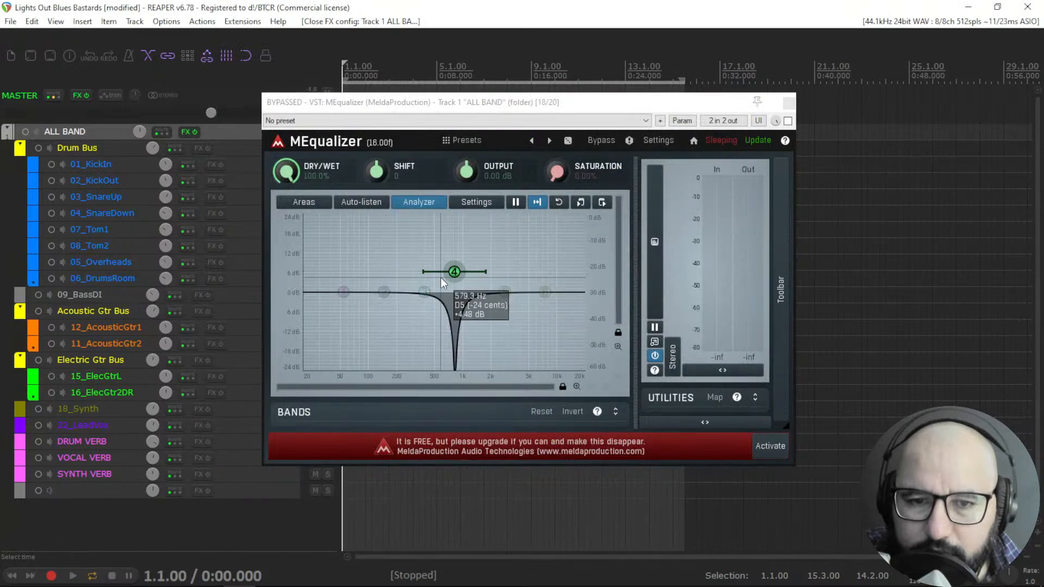
# Switch MEqualizer band 4 back to a peak filter and close the band settings.
pyautogui.doubleClick(454, 271)
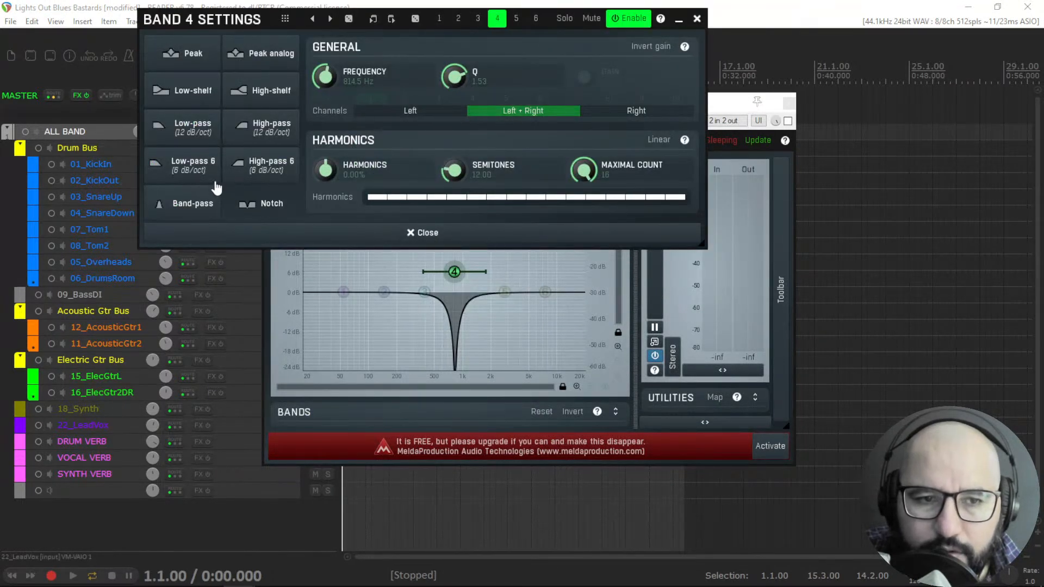
pyautogui.click(186, 50)
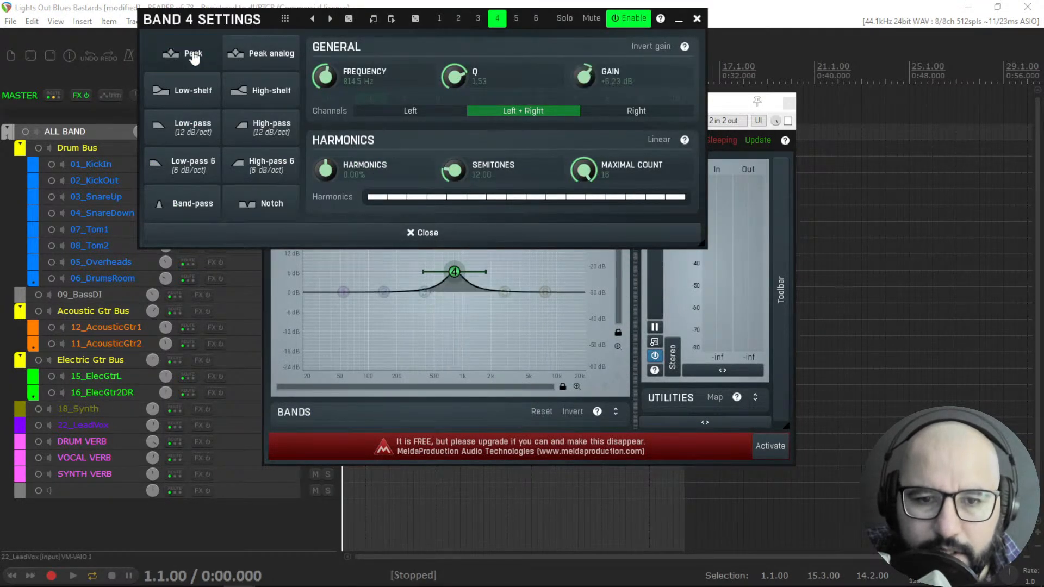
pyautogui.click(696, 20)
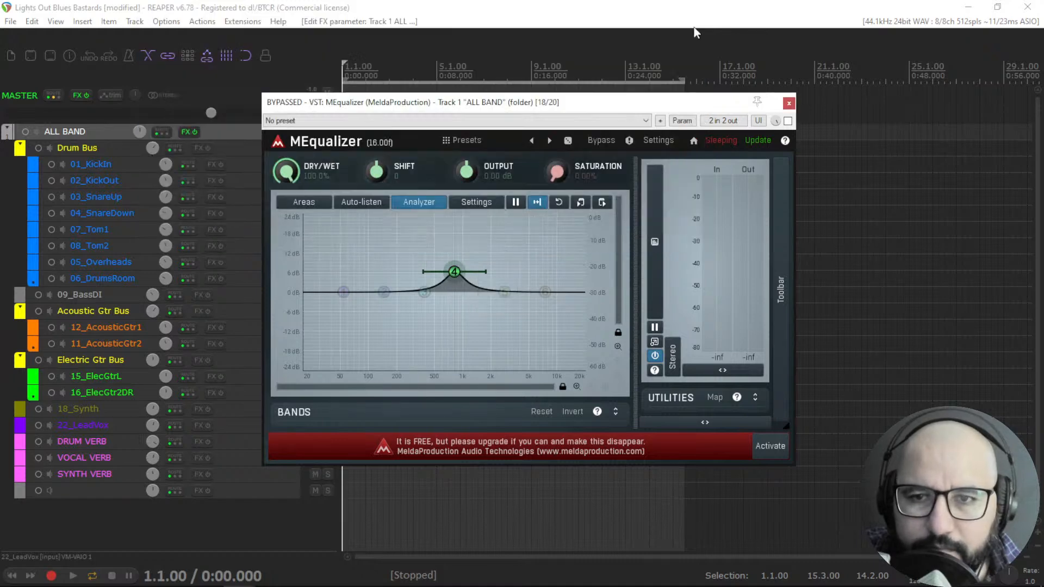
# Start playback, flatten band 4 to 0 dB and drag band 6 to about 4994 Hz at +5.7 dB.
pyautogui.press('space')
pyautogui.moveTo(454, 272); pyautogui.dragTo(456, 292)
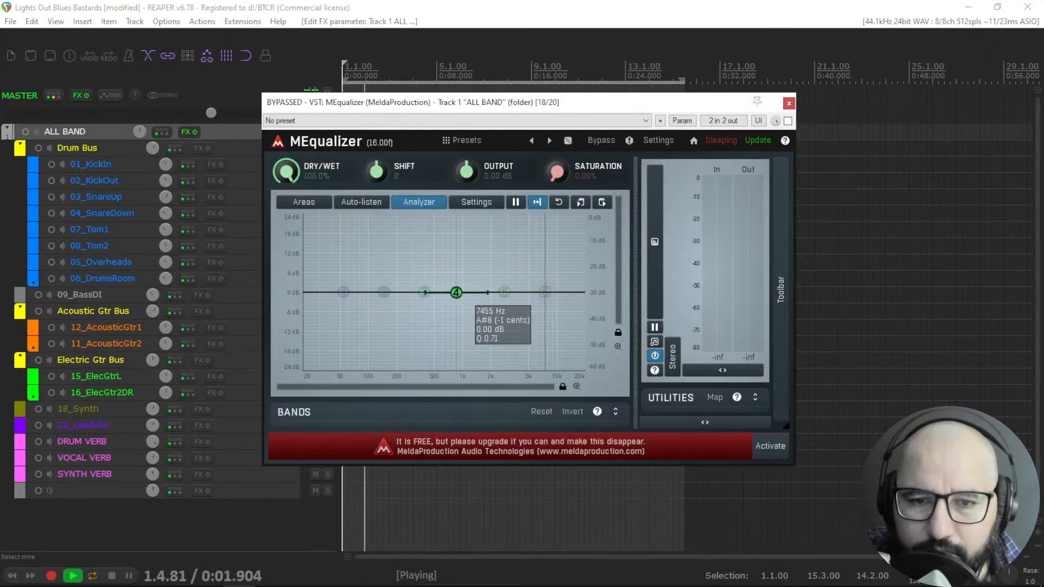
pyautogui.moveTo(540, 277); pyautogui.dragTo(536, 246)
pyautogui.moveTo(536, 237); pyautogui.dragTo(528, 277)
# Enable MEqualizer, toggle auto-listen on and off, and raise band 1 into a low-end boost.
pyautogui.click(788, 121)
pyautogui.click(358, 202)
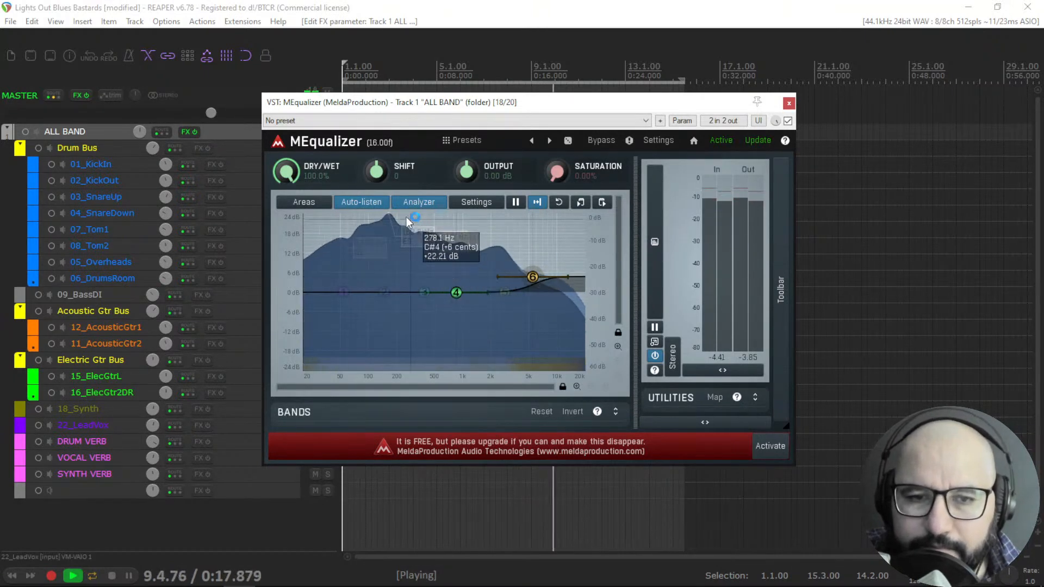
pyautogui.click(361, 201)
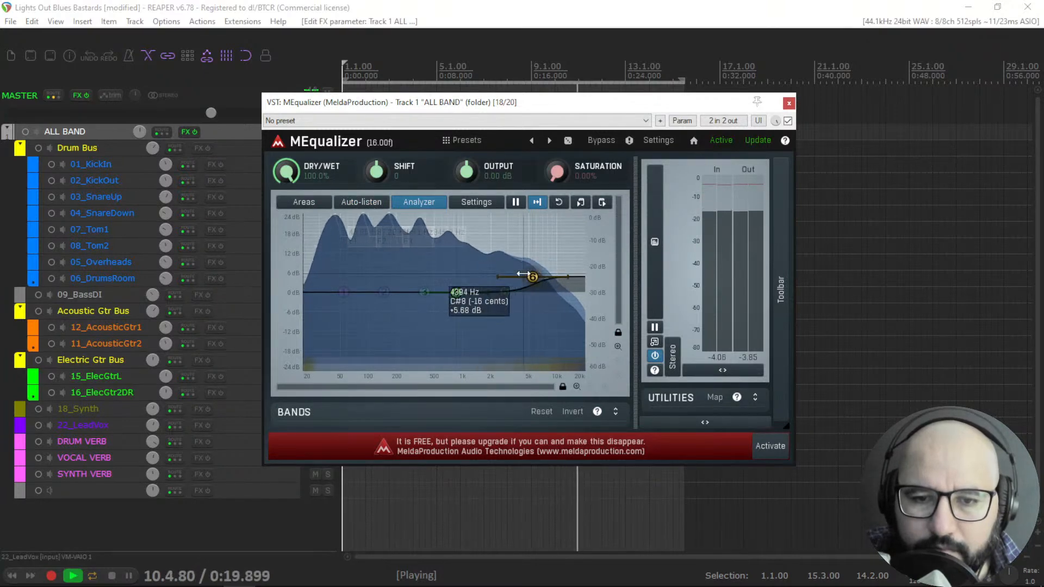
pyautogui.moveTo(343, 292); pyautogui.dragTo(362, 277)
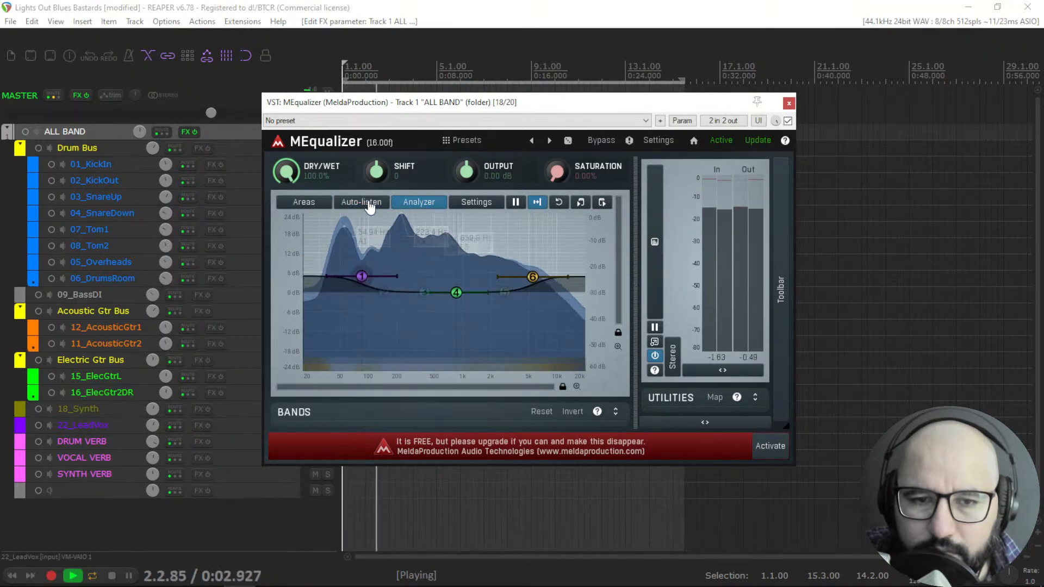
# Toggle the analyzer and show the frequency areas overlay, then set the areas back to empty.
pyautogui.click(421, 205)
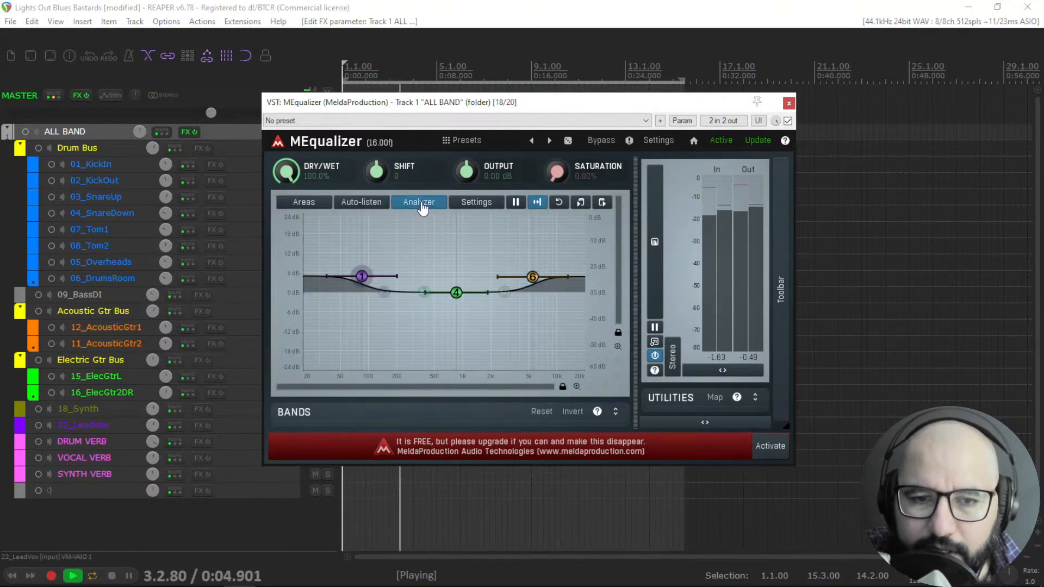
pyautogui.click(421, 205)
pyautogui.click(304, 202)
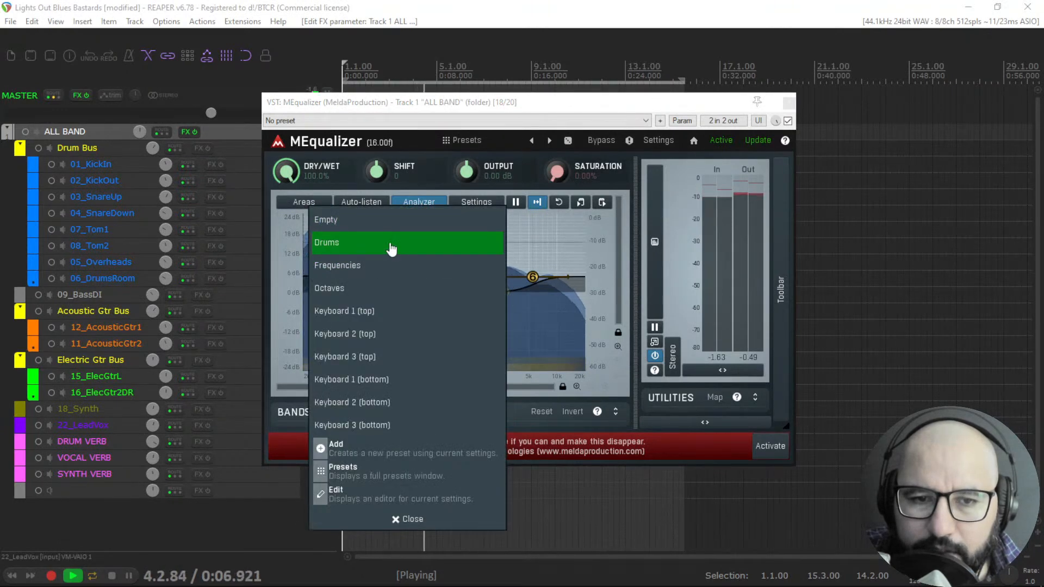
pyautogui.click(370, 265)
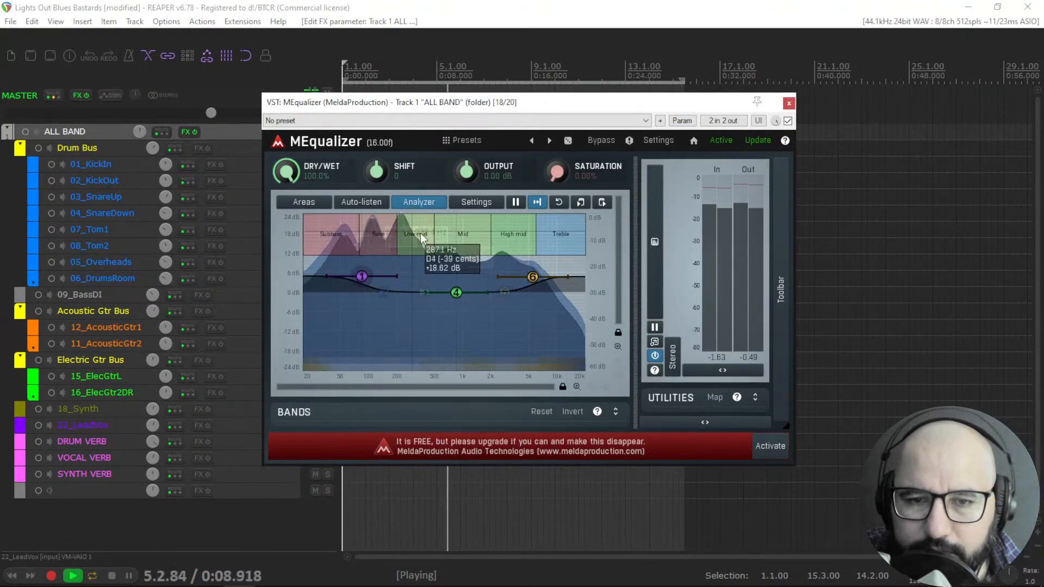
pyautogui.click(306, 211)
pyautogui.click(325, 219)
# Cut MEqualizer band 4 to about -5.1 dB at 289 Hz and A/B the plugin with its bypass.
pyautogui.moveTo(458, 295); pyautogui.dragTo(412, 309)
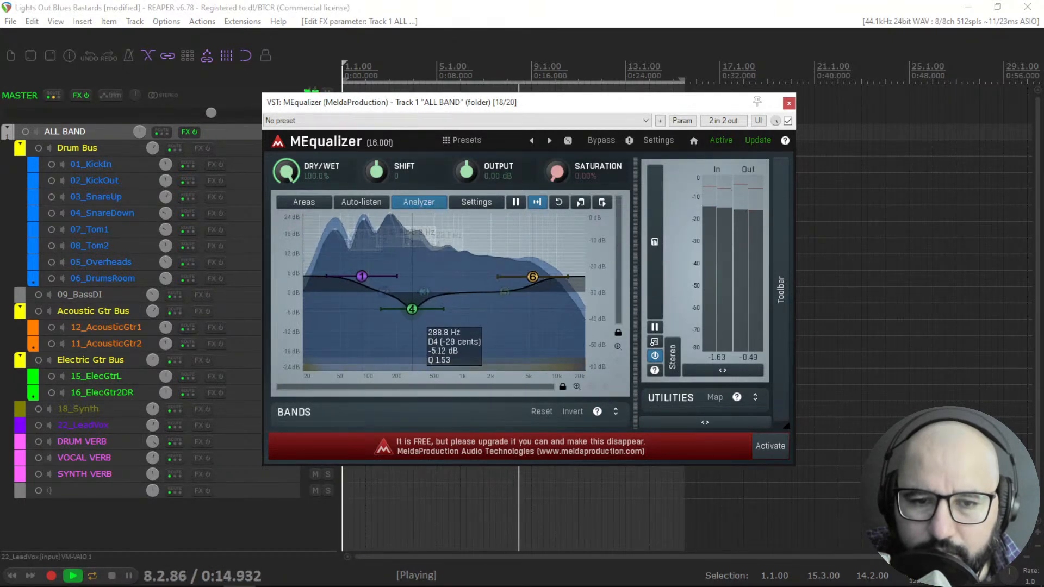
pyautogui.click(788, 120)
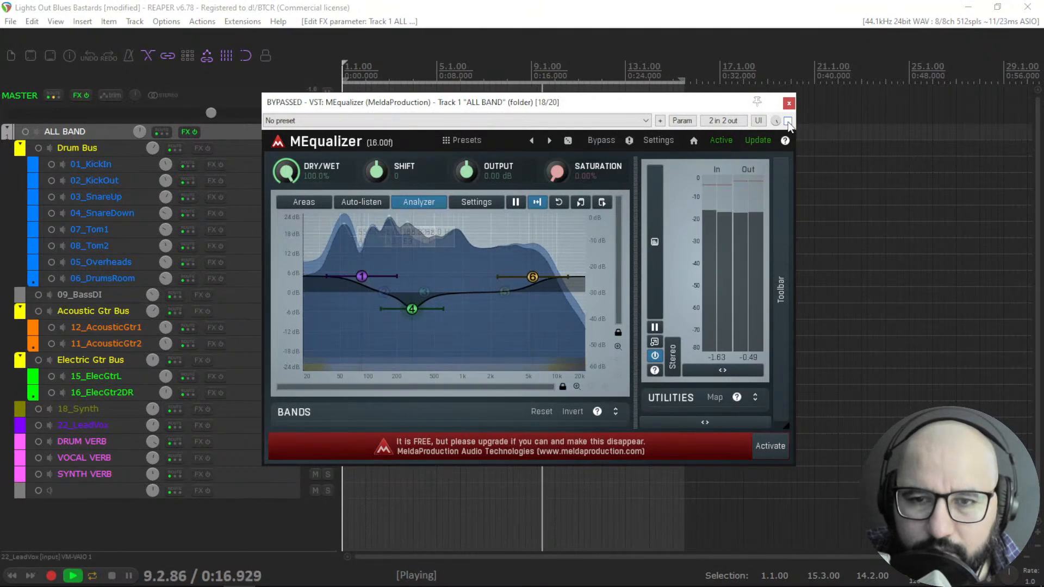
pyautogui.click(788, 121)
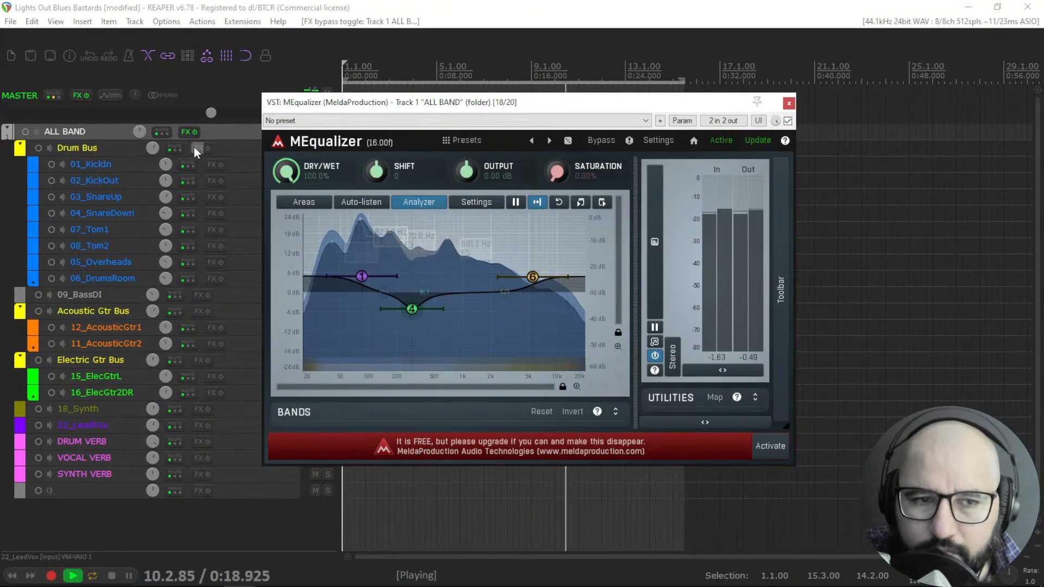
# Stop playback, bypass MEqualizer and close its window.
pyautogui.press('space')
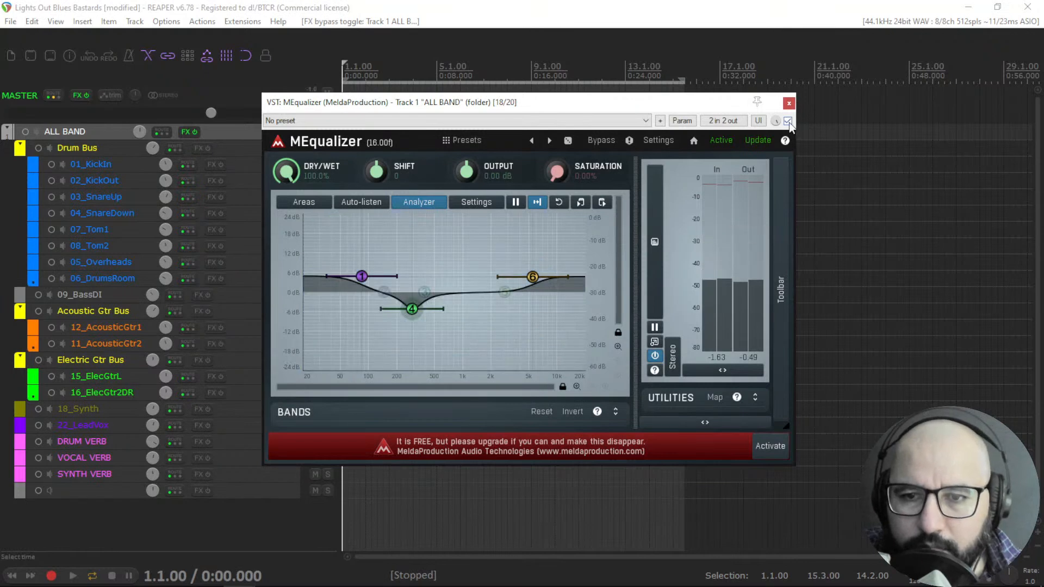
pyautogui.click(788, 121)
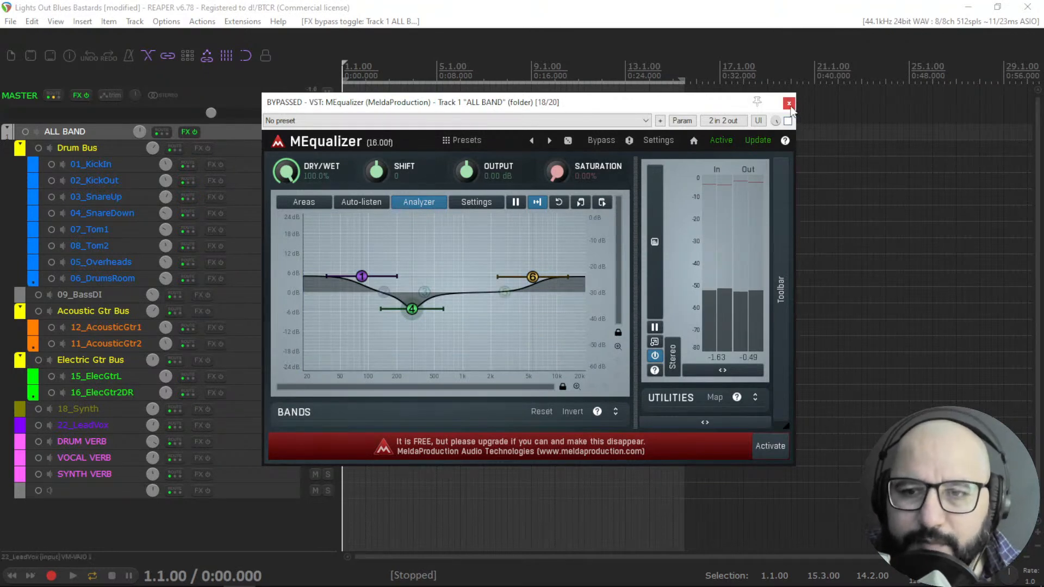
pyautogui.click(789, 103)
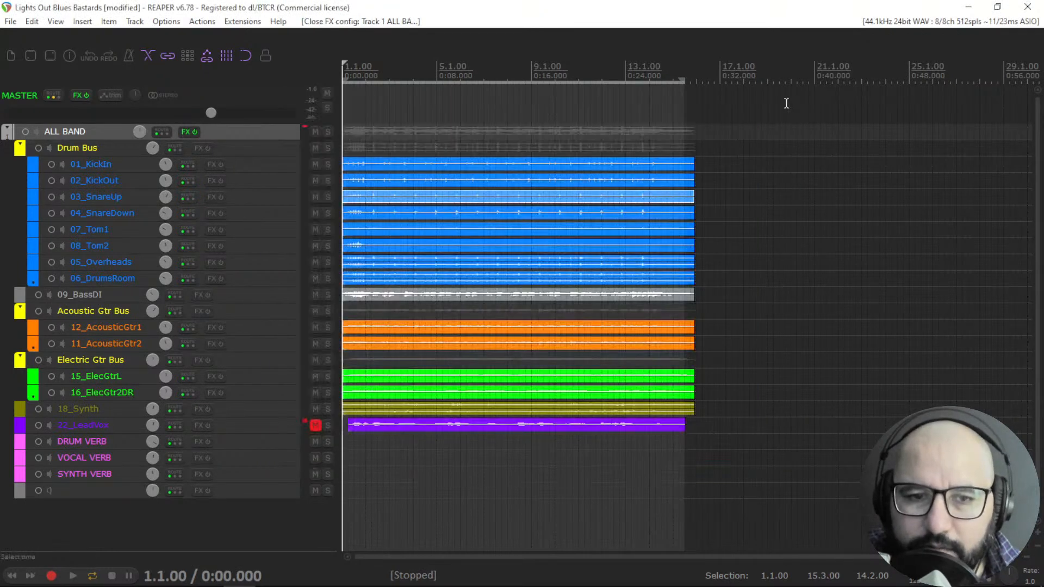
# Open SSLEQ Stereo (Waves) on the ALL BAND bus, reposition its window and raise the HP filter frequency.
pyautogui.rightClick(185, 134)
pyautogui.click(219, 405)
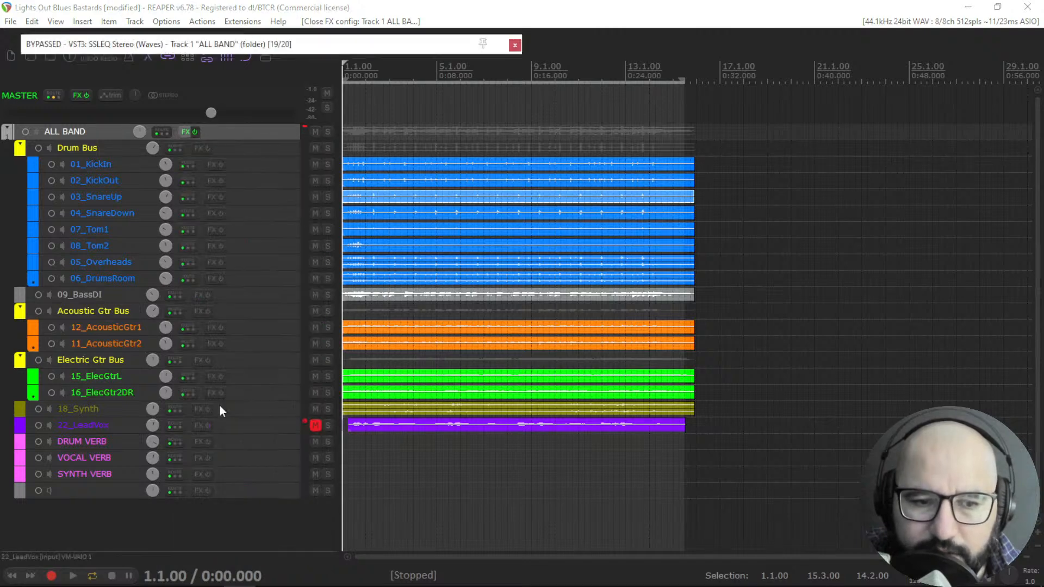
pyautogui.moveTo(396, 42); pyautogui.dragTo(658, 172)
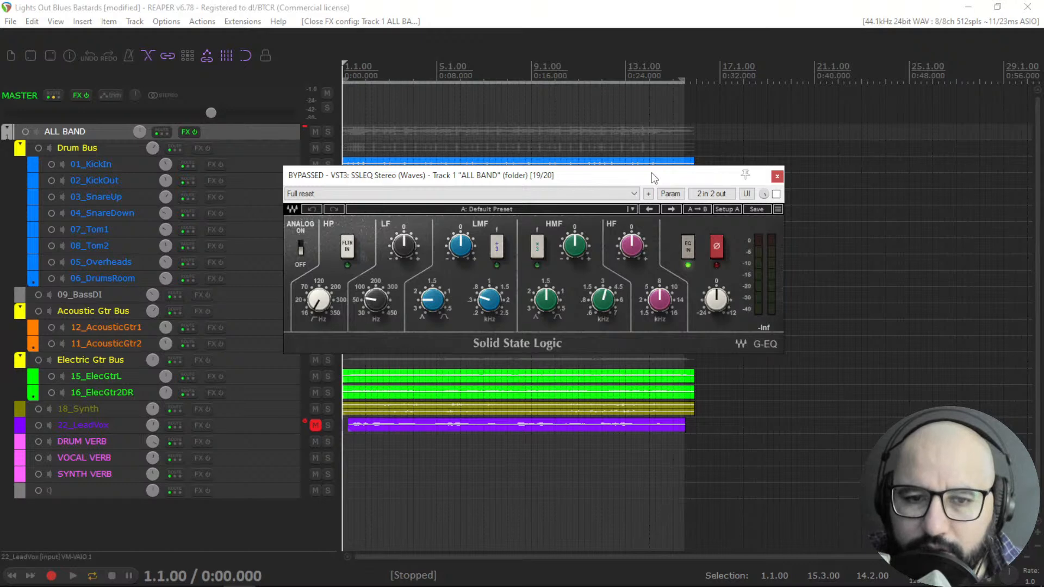
pyautogui.moveTo(652, 171); pyautogui.dragTo(655, 173)
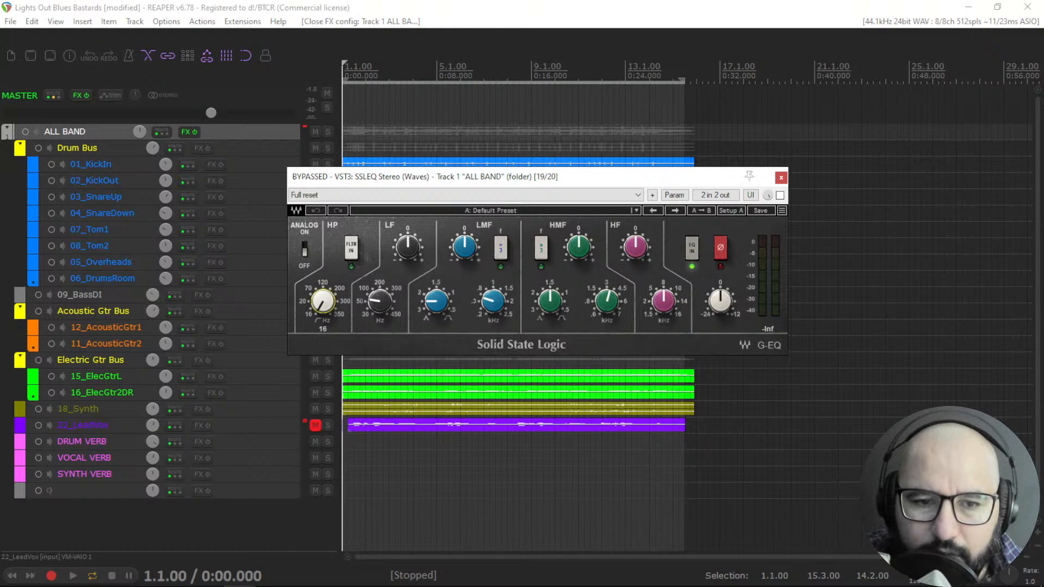
pyautogui.moveTo(320, 313); pyautogui.dragTo(320, 288)
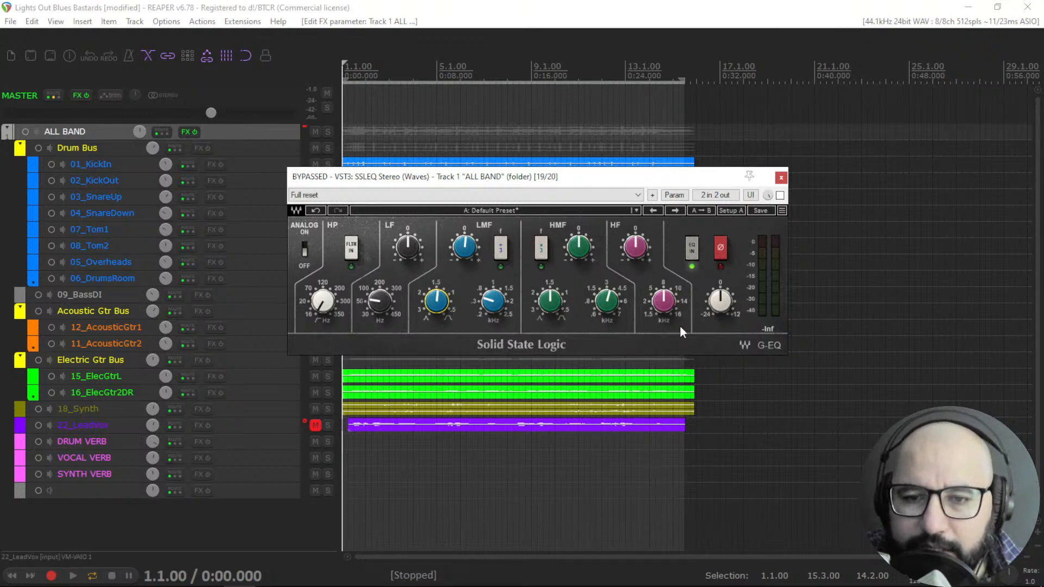
pyautogui.click(664, 301)
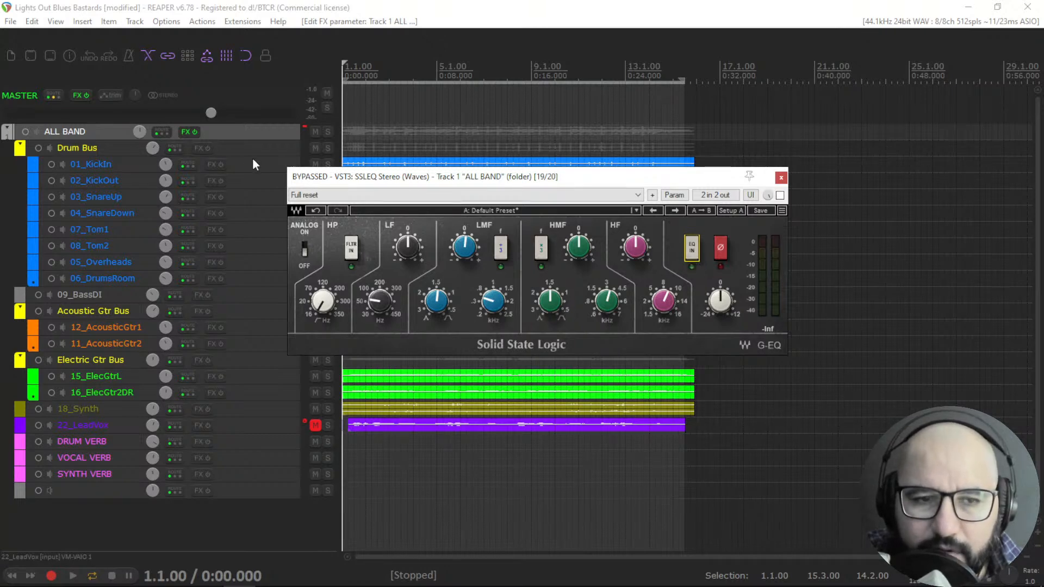
# Open SSQ (AnalogObsession) on the ALL BAND bus and arrange the SSLEQ and SSQ windows one above the other.
pyautogui.rightClick(184, 132)
pyautogui.click(212, 423)
pyautogui.moveTo(574, 198); pyautogui.dragTo(505, 332)
pyautogui.moveTo(557, 178); pyautogui.dragTo(572, 88)
pyautogui.moveTo(560, 332); pyautogui.dragTo(571, 294)
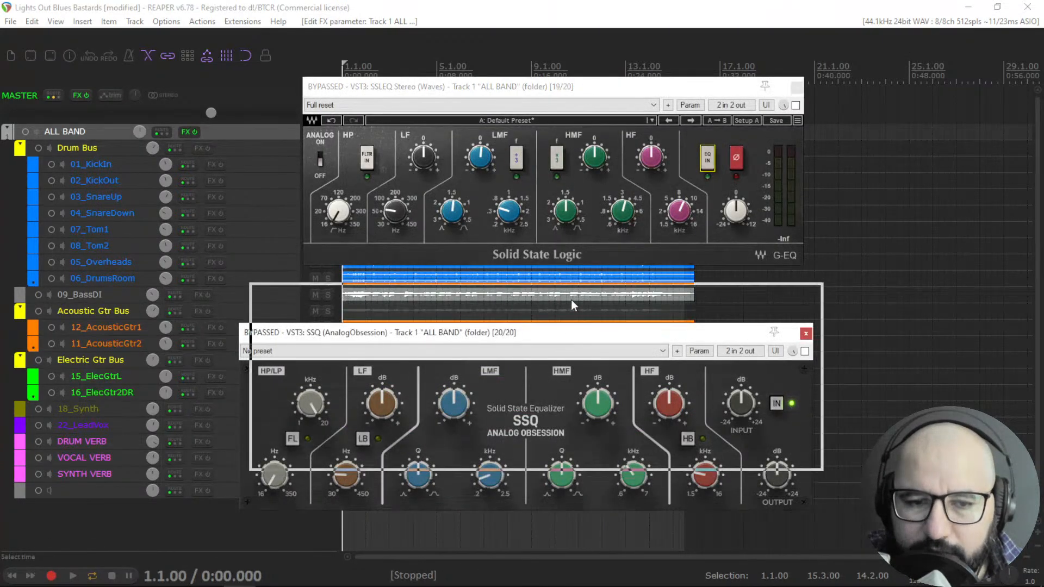
pyautogui.moveTo(288, 434); pyautogui.dragTo(262, 464)
pyautogui.moveTo(326, 363)
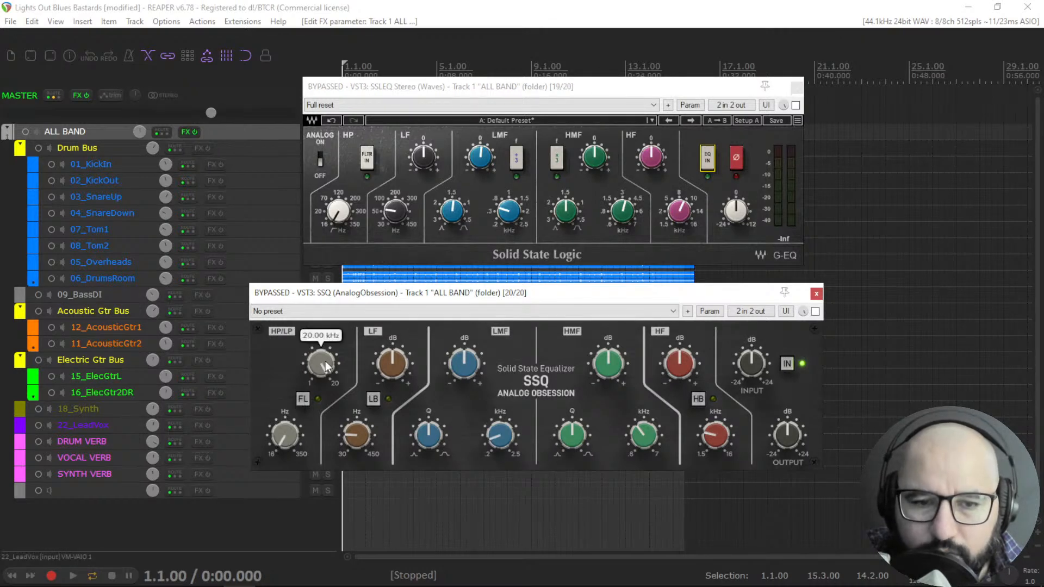
# Adjust the SSQ HP/LP filter frequency knobs.
pyautogui.moveTo(325, 360); pyautogui.dragTo(318, 469)
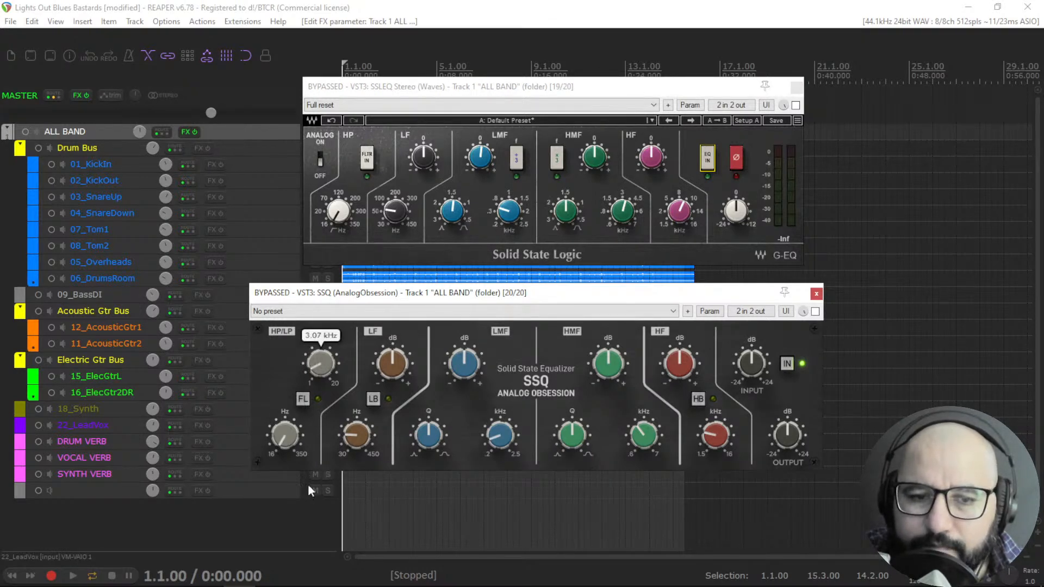
pyautogui.moveTo(322, 371); pyautogui.dragTo(316, 406)
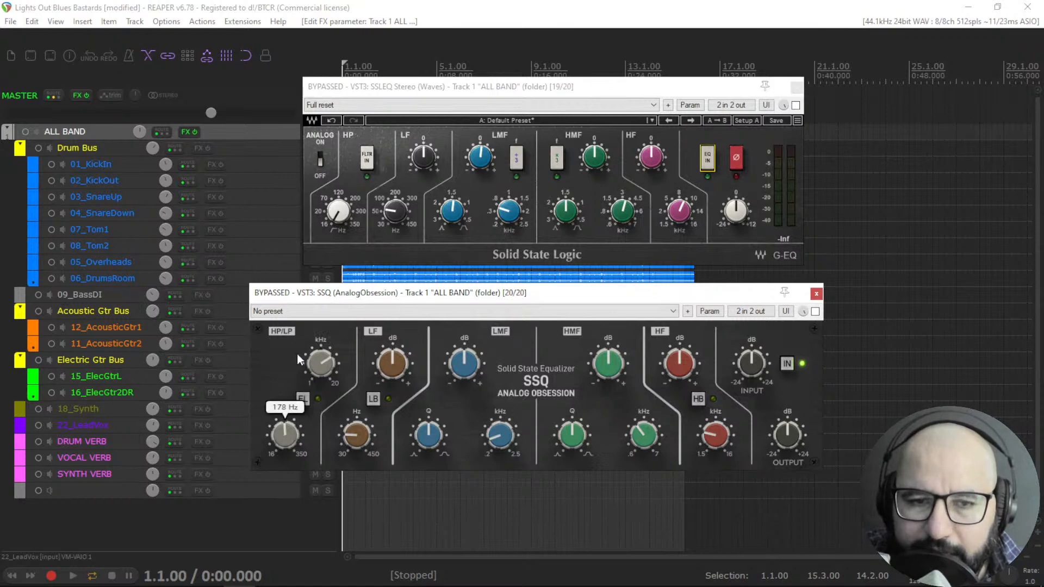
pyautogui.click(338, 211)
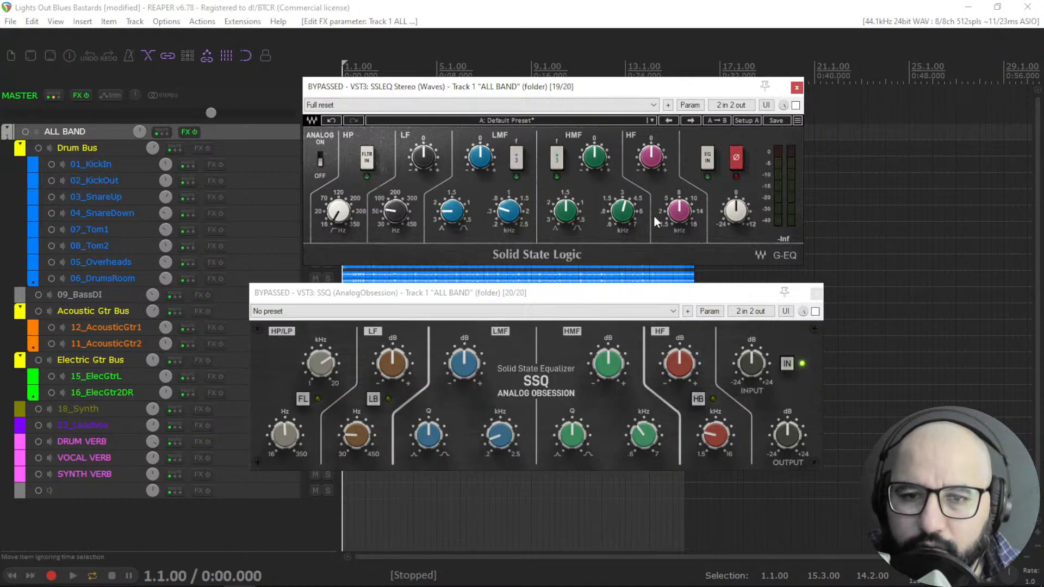
# Start playback, enable SSLEQ, boost its HF gain and stop playback.
pyautogui.press('space')
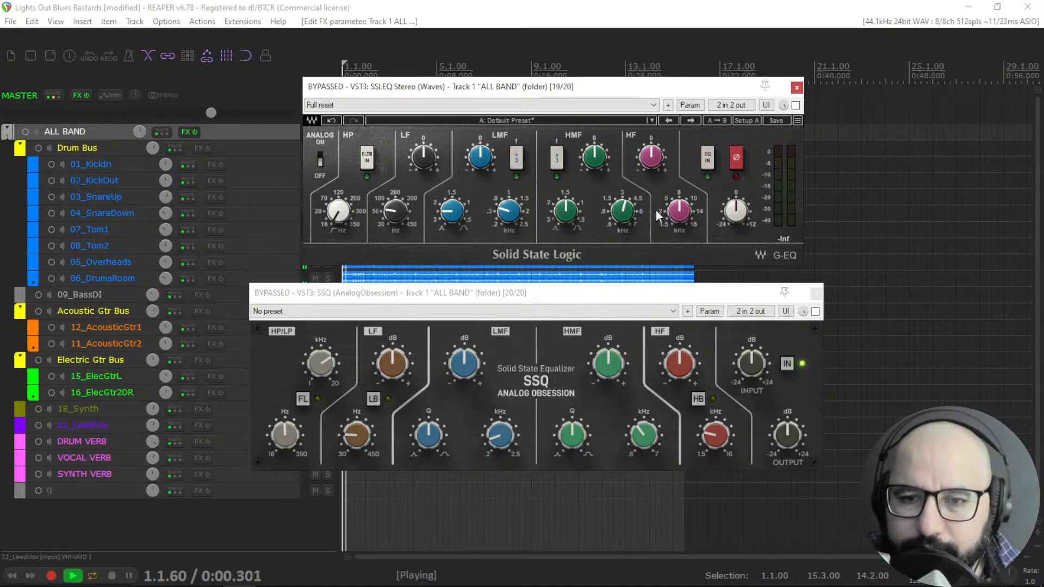
pyautogui.click(796, 105)
pyautogui.moveTo(680, 217); pyautogui.dragTo(681, 216)
pyautogui.moveTo(651, 158); pyautogui.dragTo(651, 110)
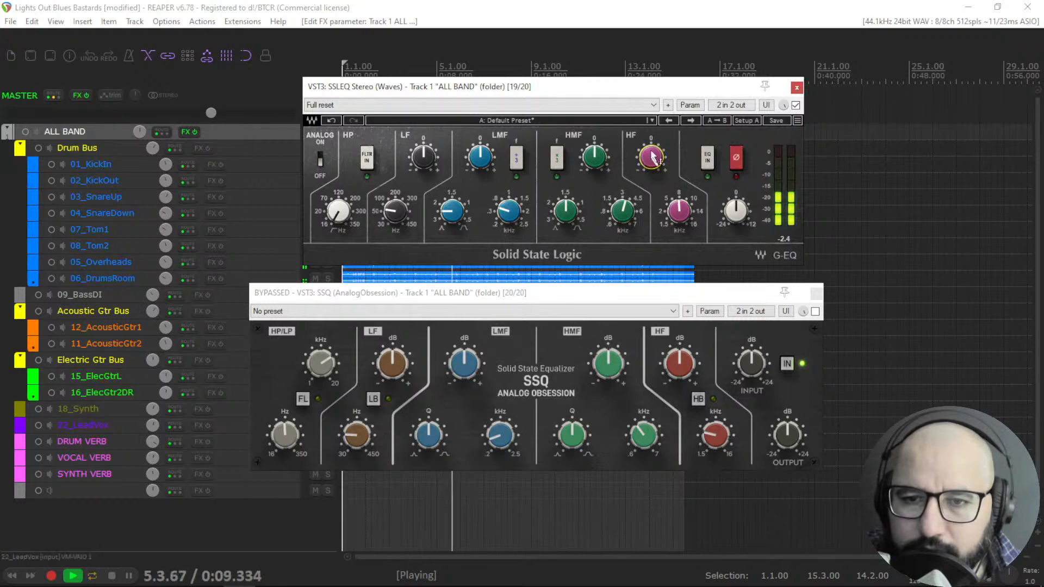
pyautogui.moveTo(647, 158); pyautogui.dragTo(658, 153)
pyautogui.press('space')
# Engage SSLEQ's EQ IN, resume playback, nudge the HF gain and toggle the HP filter in and out.
pyautogui.click(706, 163)
pyautogui.press('space')
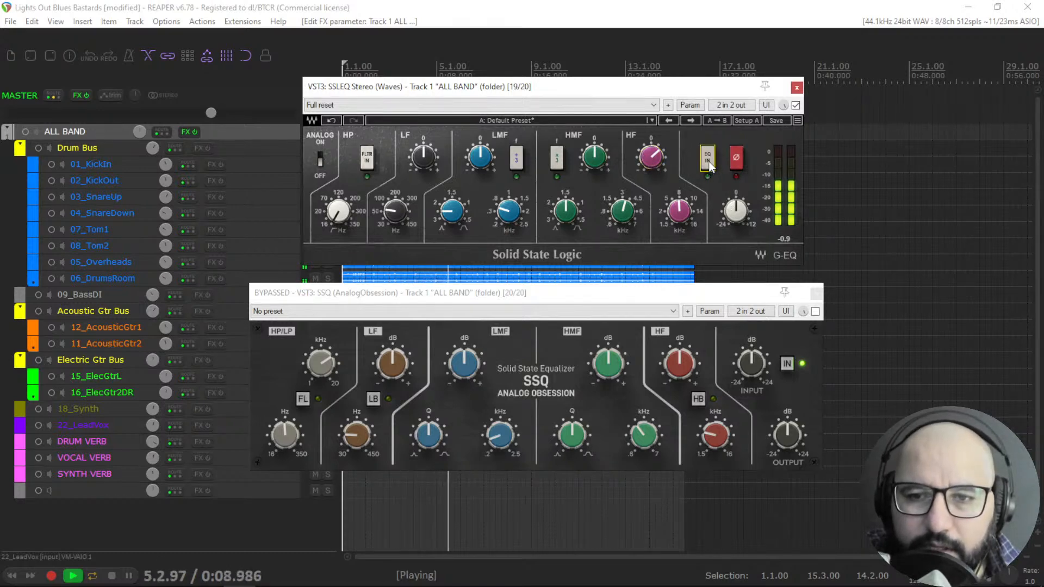
pyautogui.moveTo(651, 158); pyautogui.dragTo(651, 154)
pyautogui.click(366, 163)
pyautogui.click(365, 163)
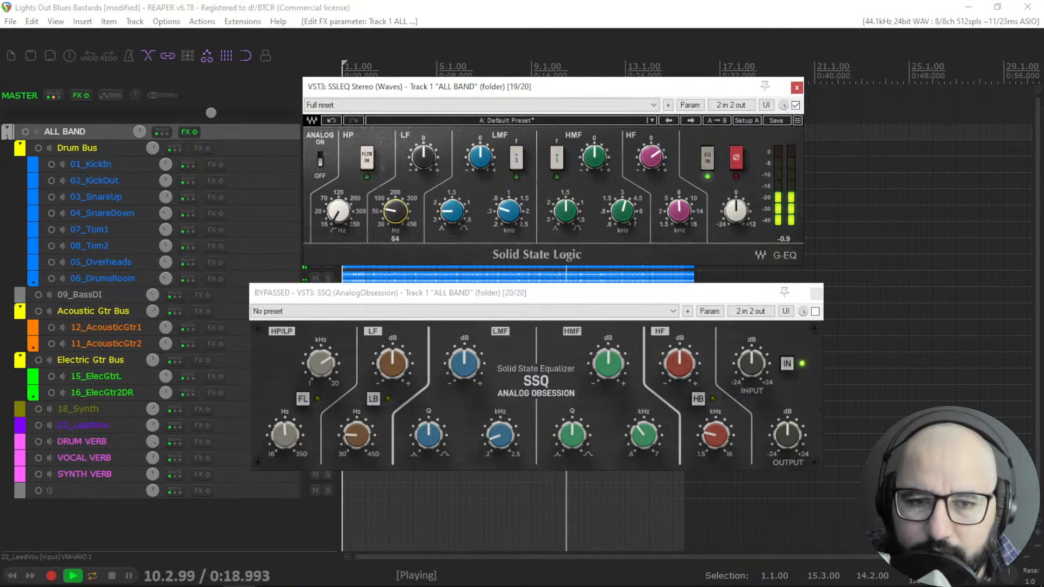
# Boost SSLEQ's LF gain to 2.92 dB, lower the LMF frequency and restart playback.
pyautogui.moveTo(423, 158); pyautogui.dragTo(423, 143)
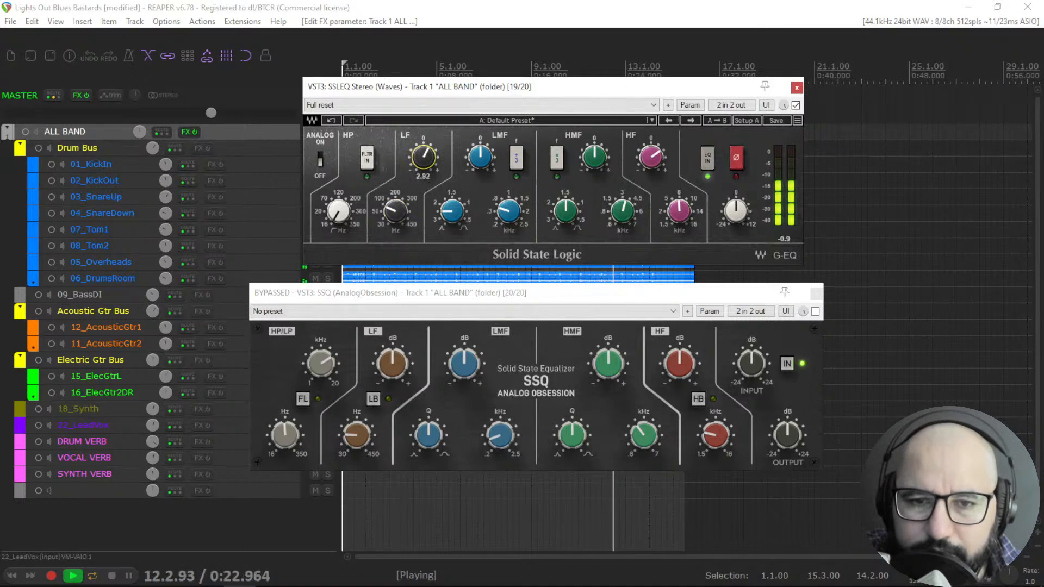
pyautogui.moveTo(510, 217); pyautogui.dragTo(510, 220)
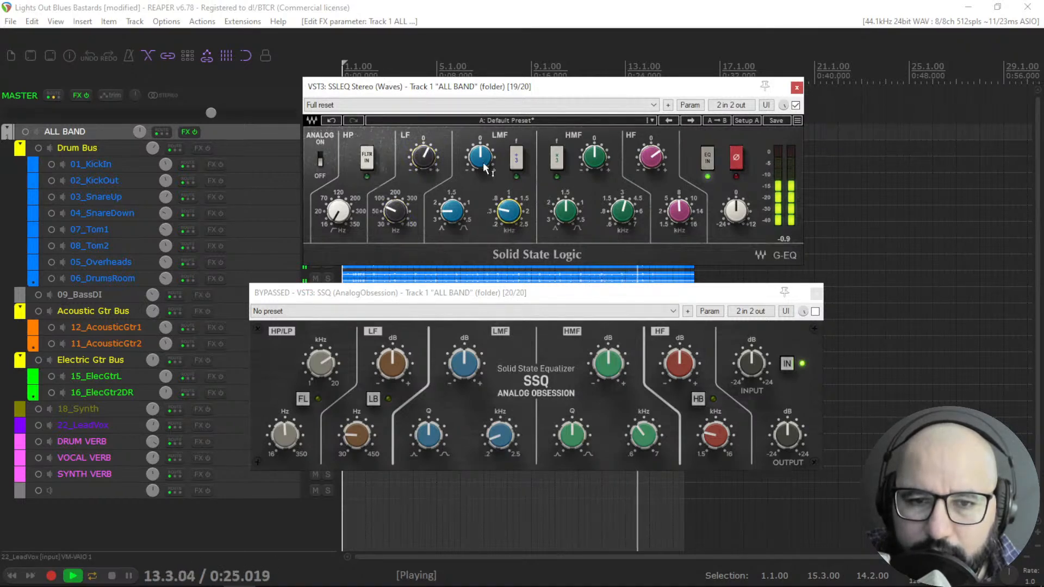
pyautogui.press('space')
pyautogui.press('space')
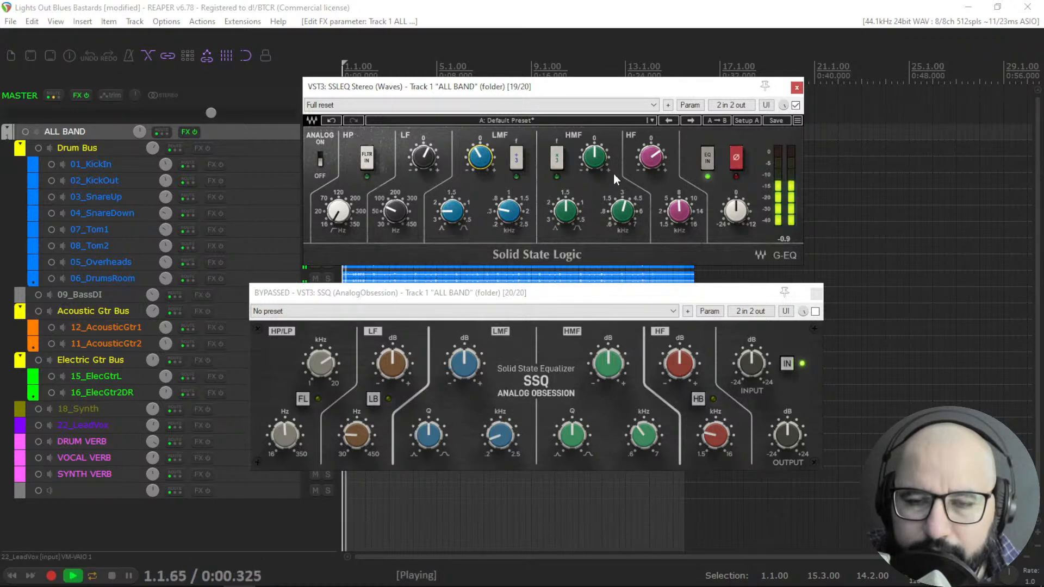
# A/B SSLEQ by toggling its bypass and switch the LMF frequency-range button.
pyautogui.click(795, 105)
pyautogui.click(795, 105)
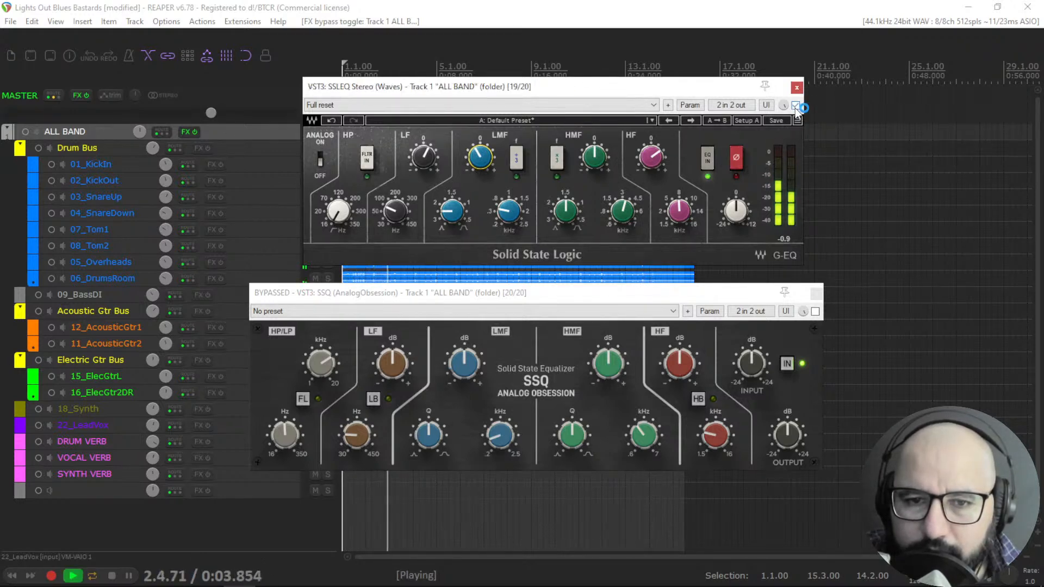
pyautogui.click(516, 160)
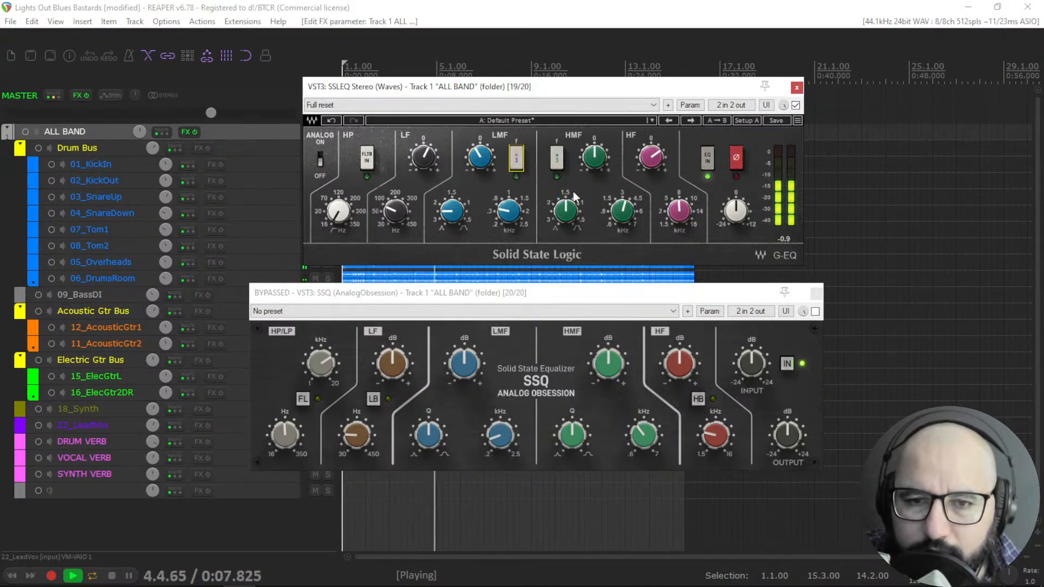
# A/B SSLEQ by toggling its bypass, leaving it bypassed.
pyautogui.click(796, 106)
pyautogui.click(796, 105)
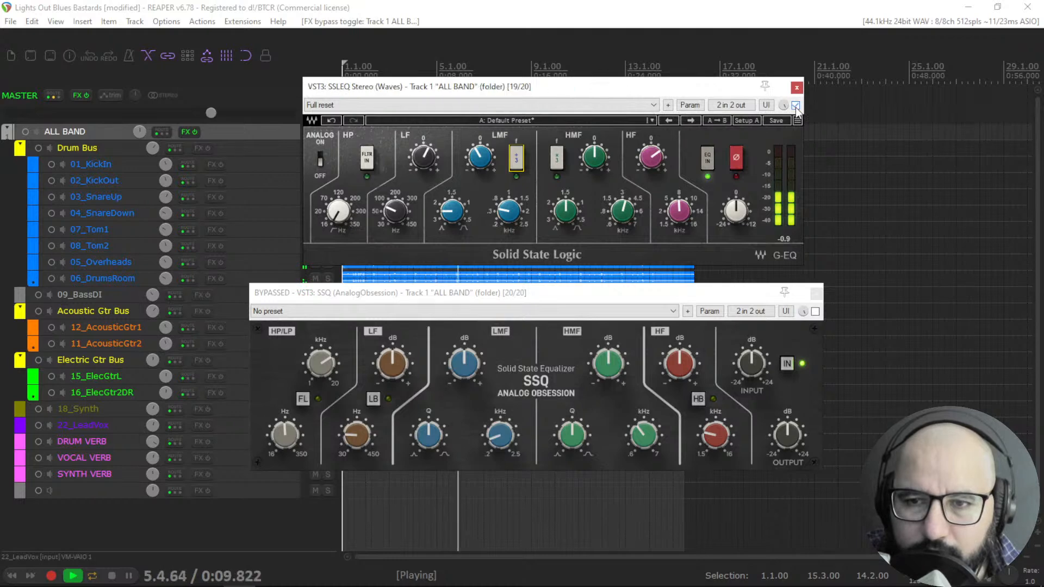
pyautogui.click(795, 105)
# Enable SSQ and boost its HF gain to 6.4 dB.
pyautogui.click(625, 292)
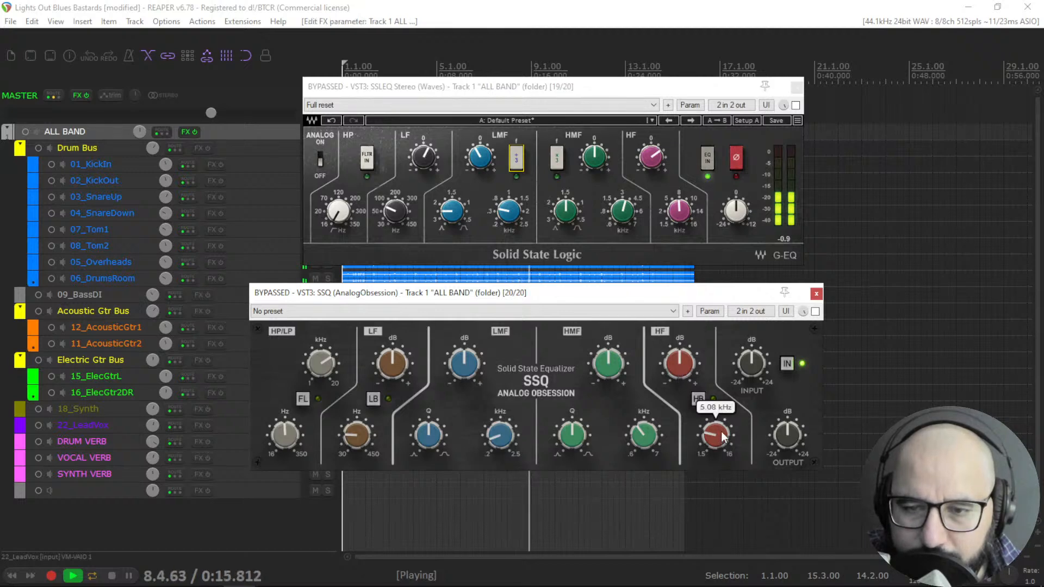
pyautogui.moveTo(680, 363); pyautogui.dragTo(787, 311)
pyautogui.click(815, 312)
pyautogui.moveTo(682, 363); pyautogui.dragTo(680, 396)
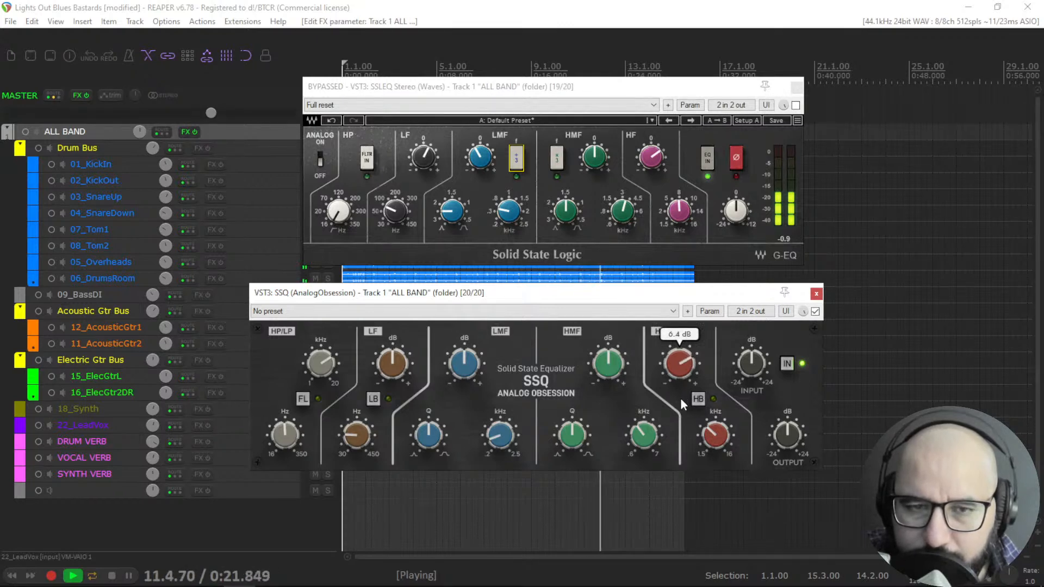
# Check SSLEQ's LF frequency, set SSQ's LF frequency to 68 Hz to match, and restart playback.
pyautogui.click(397, 212)
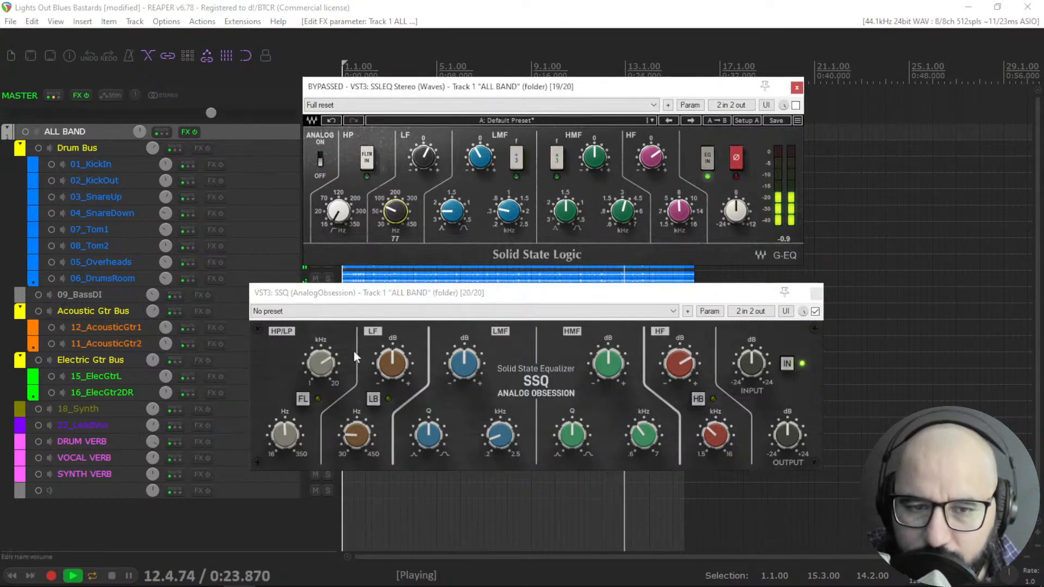
pyautogui.moveTo(351, 436); pyautogui.dragTo(353, 431)
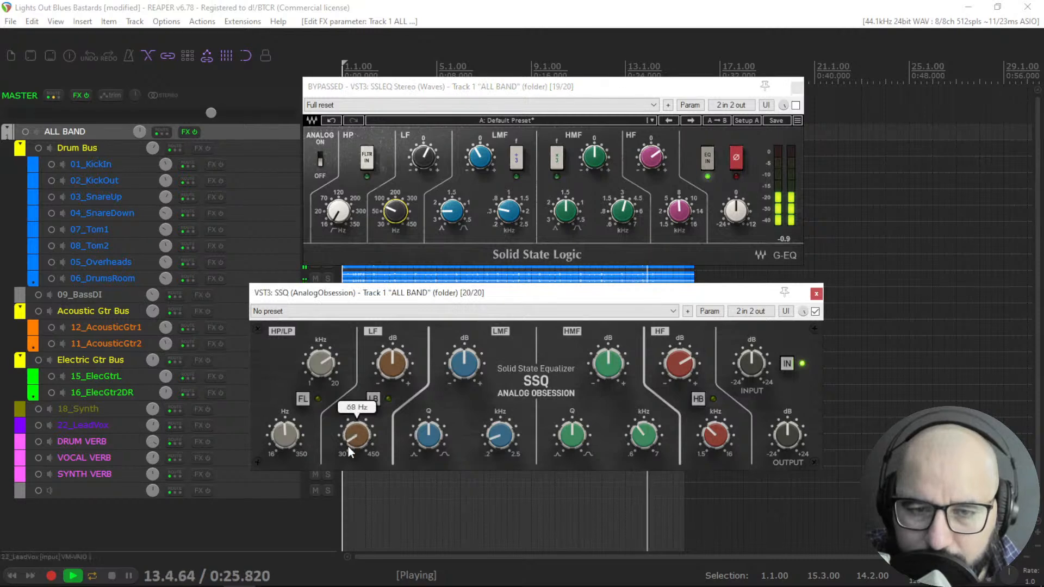
pyautogui.press('space')
pyautogui.press('space')
# Raise SSQ's LF gain to about 2.8 dB and switch the LF band to bell (LB).
pyautogui.moveTo(383, 367); pyautogui.dragTo(386, 324)
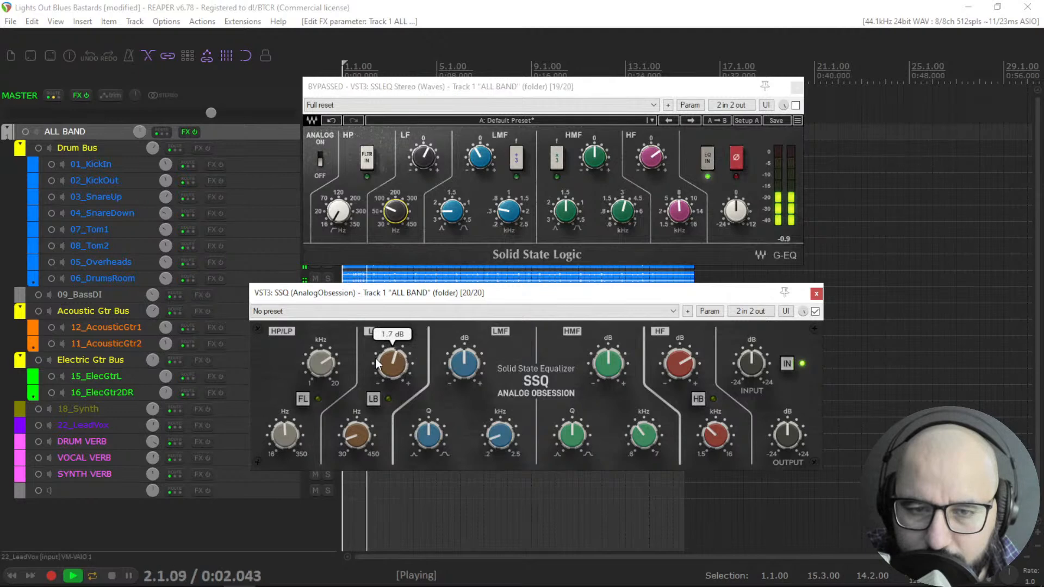
pyautogui.click(373, 402)
pyautogui.moveTo(391, 333)
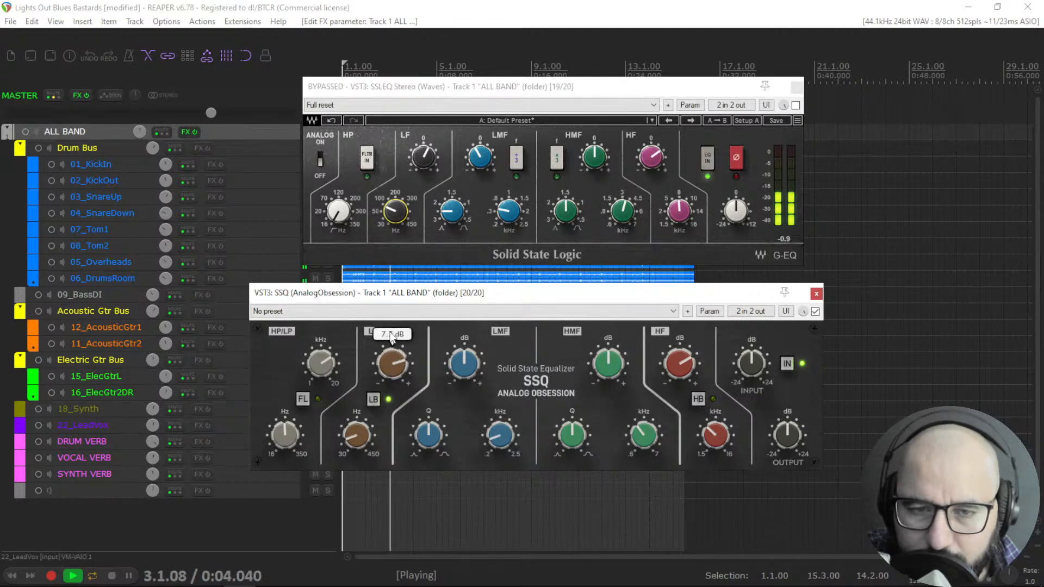
pyautogui.moveTo(391, 332); pyautogui.dragTo(386, 354)
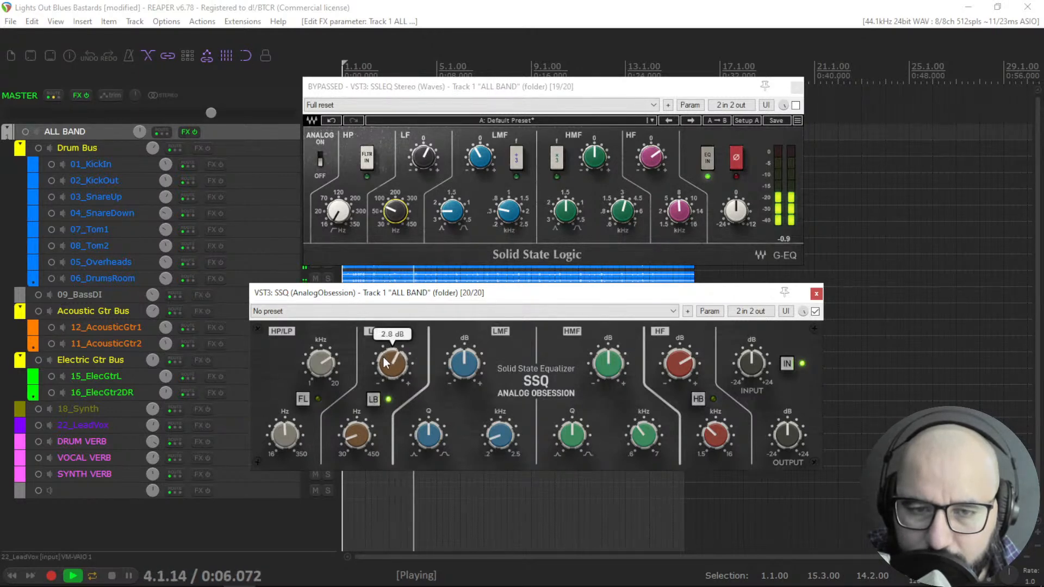
pyautogui.moveTo(390, 369)
pyautogui.click(373, 400)
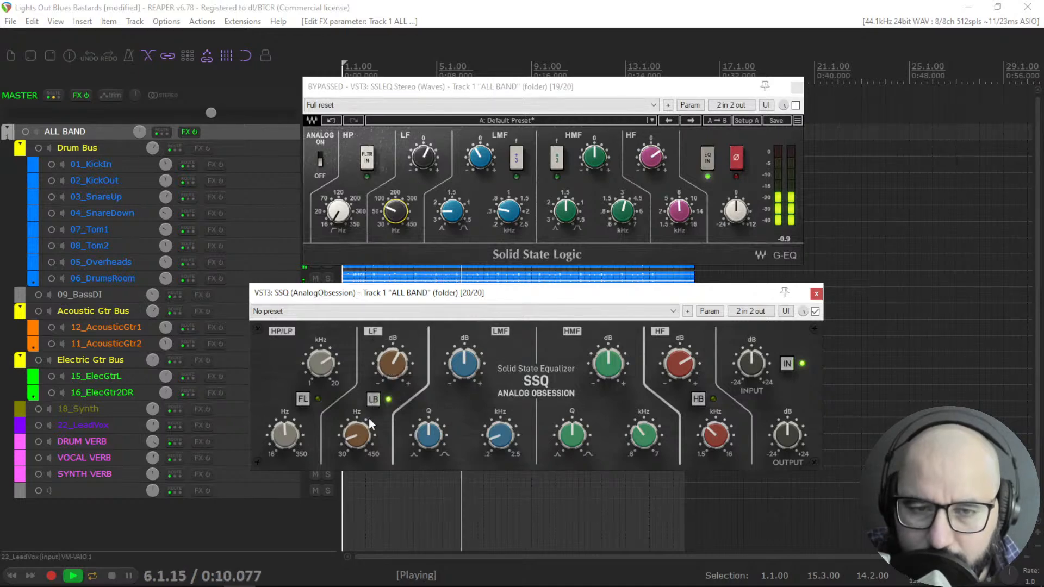
pyautogui.moveTo(385, 369); pyautogui.dragTo(389, 368)
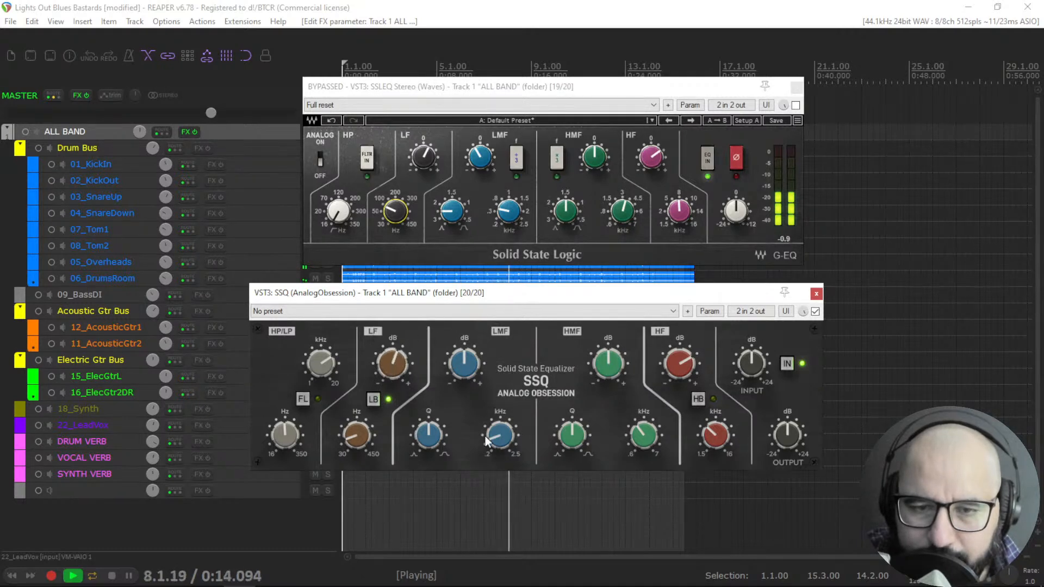
# Set SSQ's LMF gain to -8.2 dB.
pyautogui.moveTo(496, 442)
pyautogui.moveTo(465, 352); pyautogui.dragTo(463, 386)
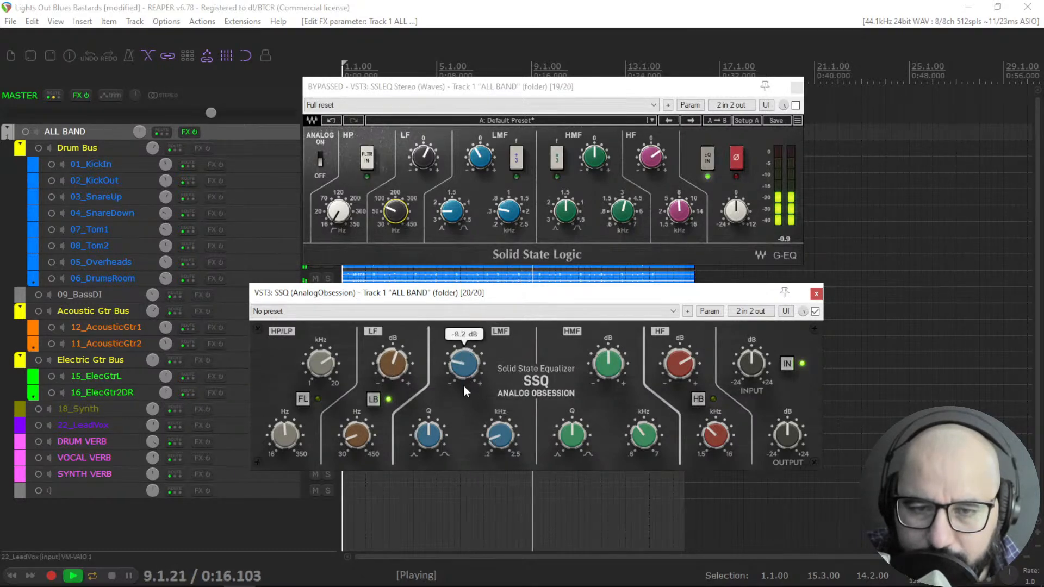
# A/B SSQ against SSLEQ by alternately toggling each plugin's bypass, ending with SSQ active.
pyautogui.click(815, 311)
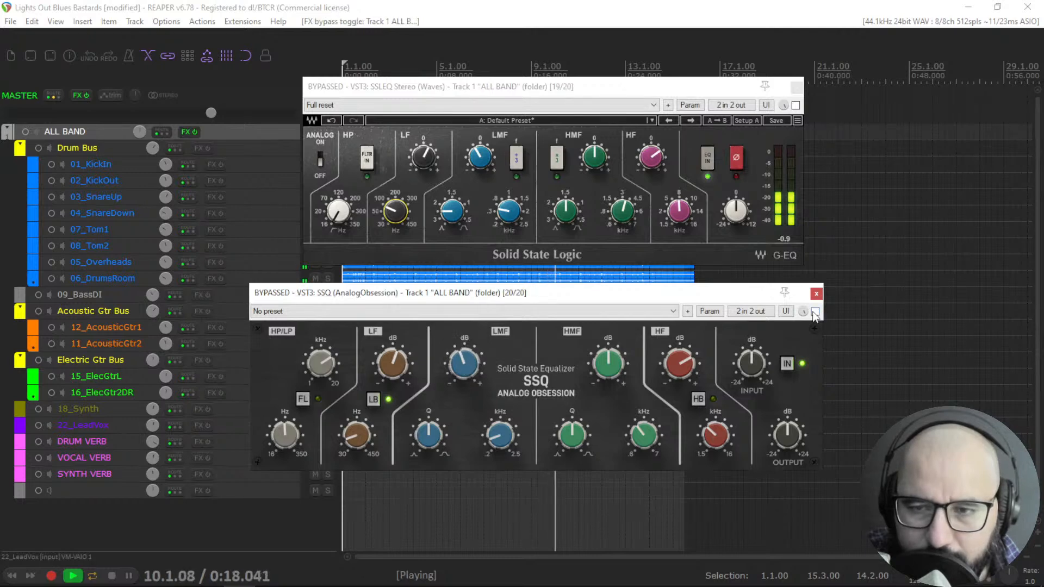
pyautogui.click(795, 105)
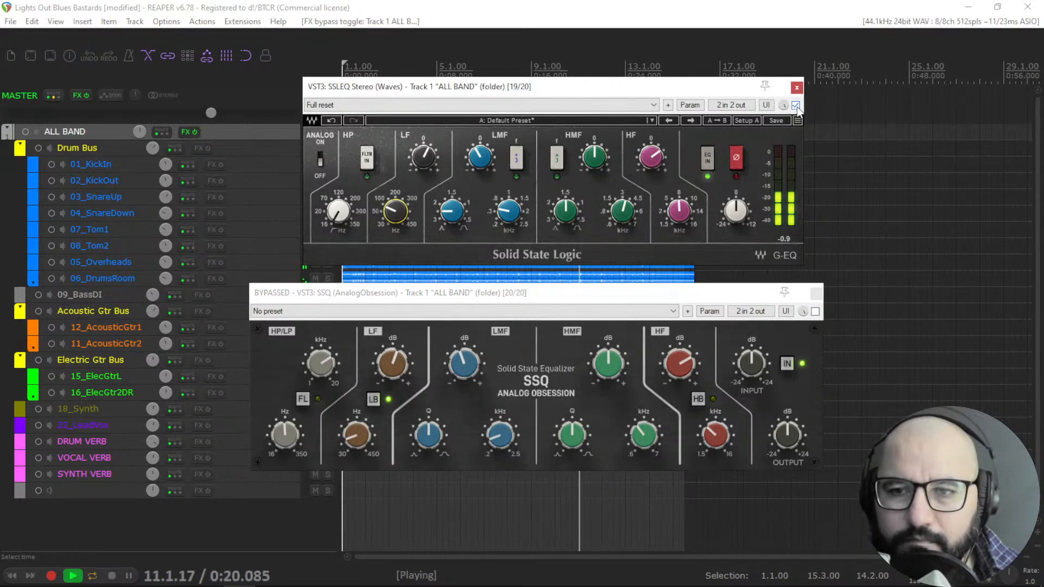
pyautogui.click(795, 106)
pyautogui.click(815, 311)
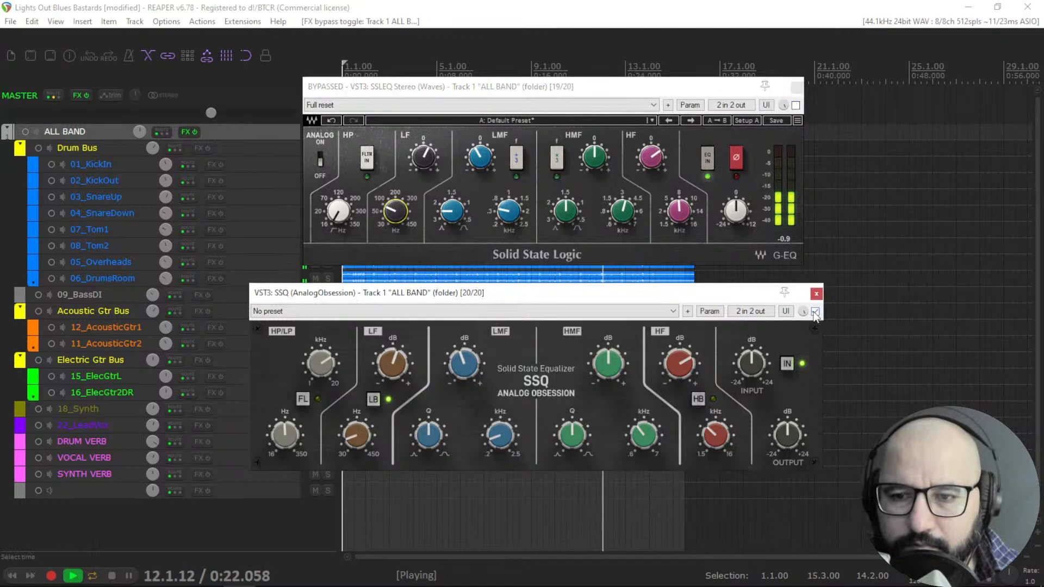
# Lower SSQ's HF gain to 4.4 dB, toggle the HB shelf switch, and restart playback.
pyautogui.moveTo(679, 363); pyautogui.dragTo(687, 361)
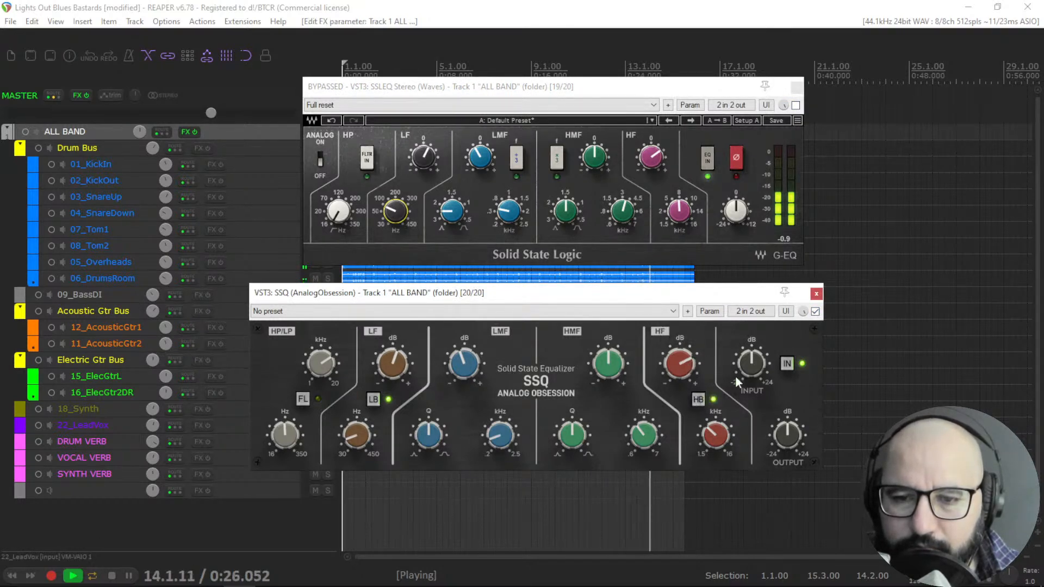
pyautogui.click(696, 400)
pyautogui.press('space')
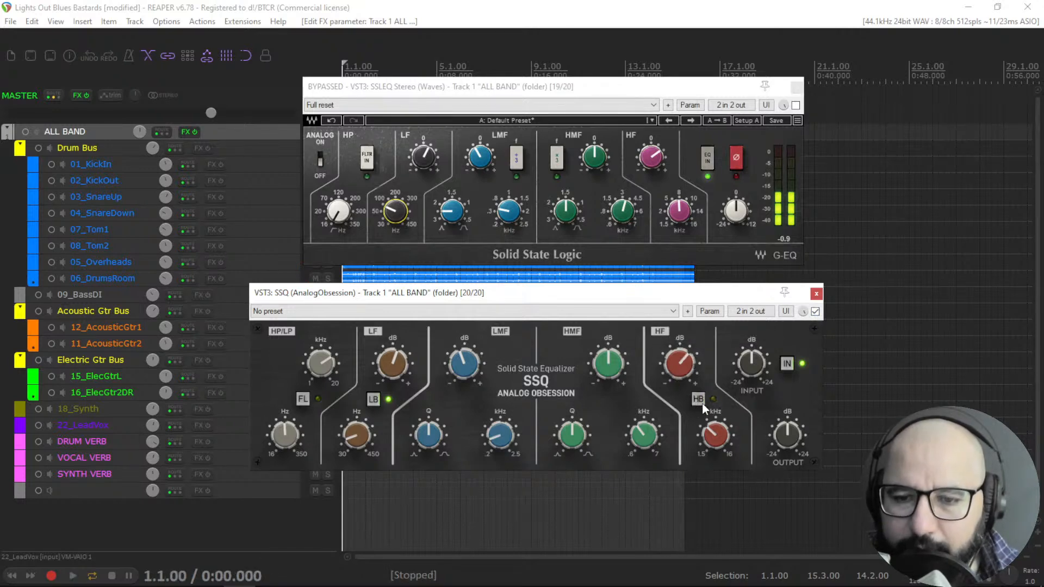
pyautogui.click(700, 403)
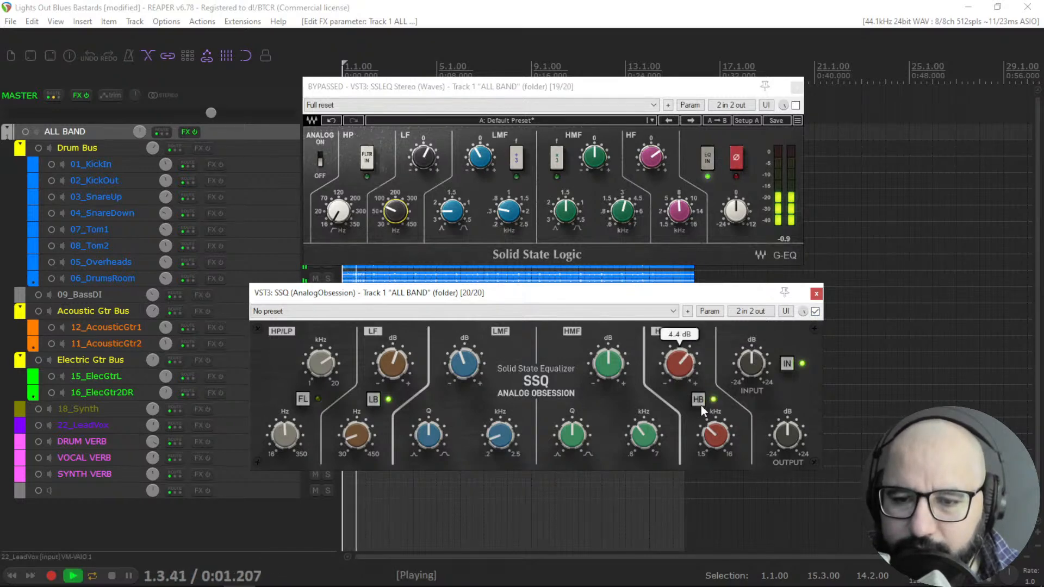
# A/B SSQ and SSLEQ again by toggling their bypasses, ending with SSQ active.
pyautogui.click(815, 311)
pyautogui.click(815, 311)
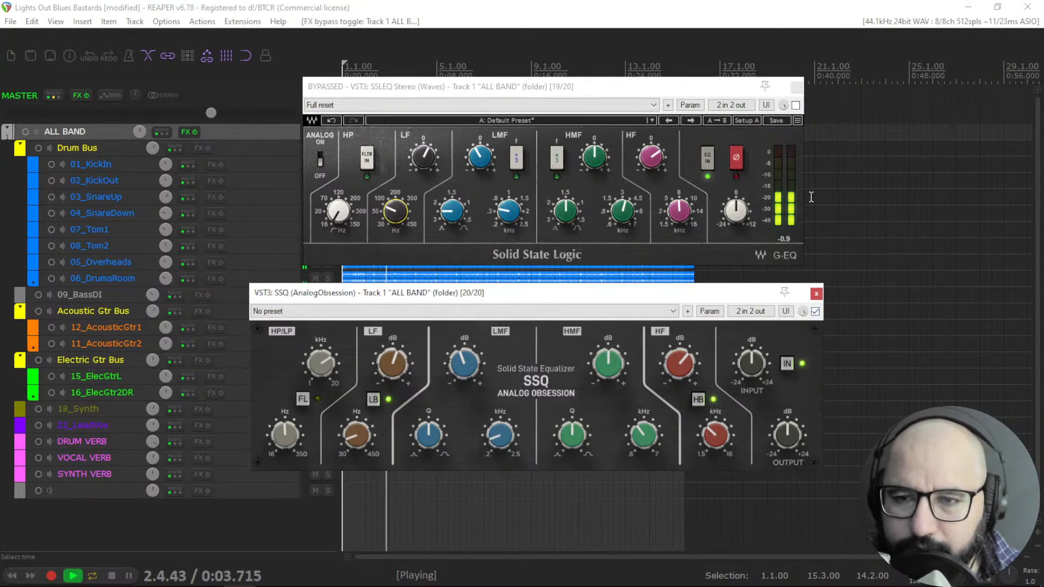
pyautogui.click(815, 311)
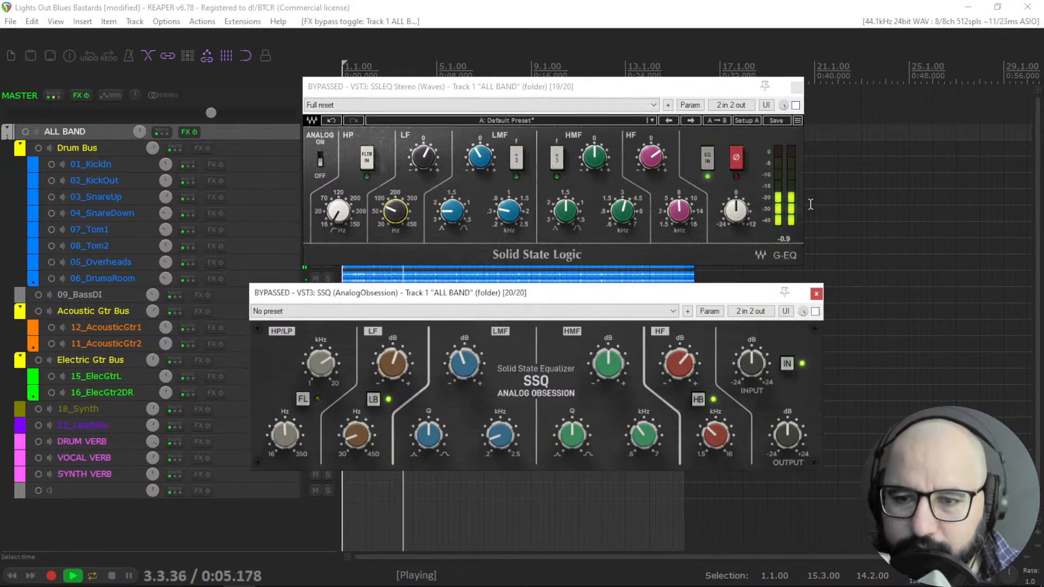
pyautogui.click(795, 105)
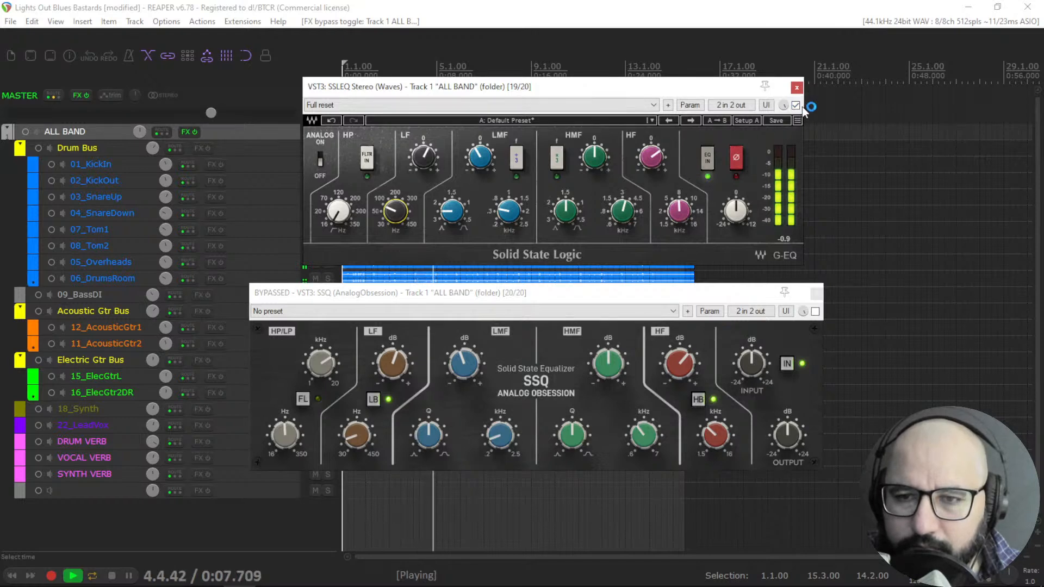
pyautogui.click(796, 106)
pyautogui.click(815, 312)
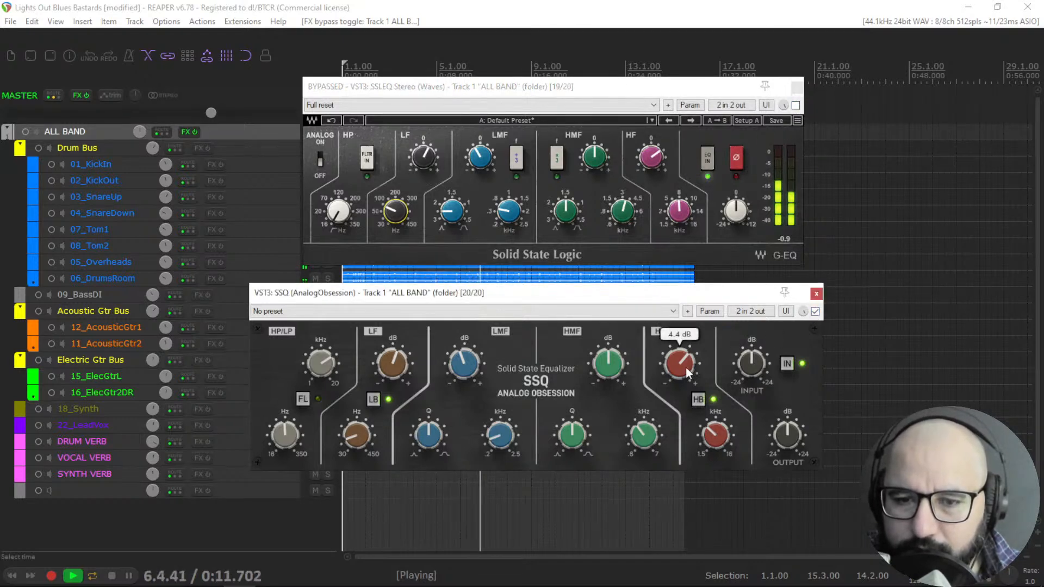
# Stop playback and close the SSQ and SSLEQ plugin windows.
pyautogui.press('space')
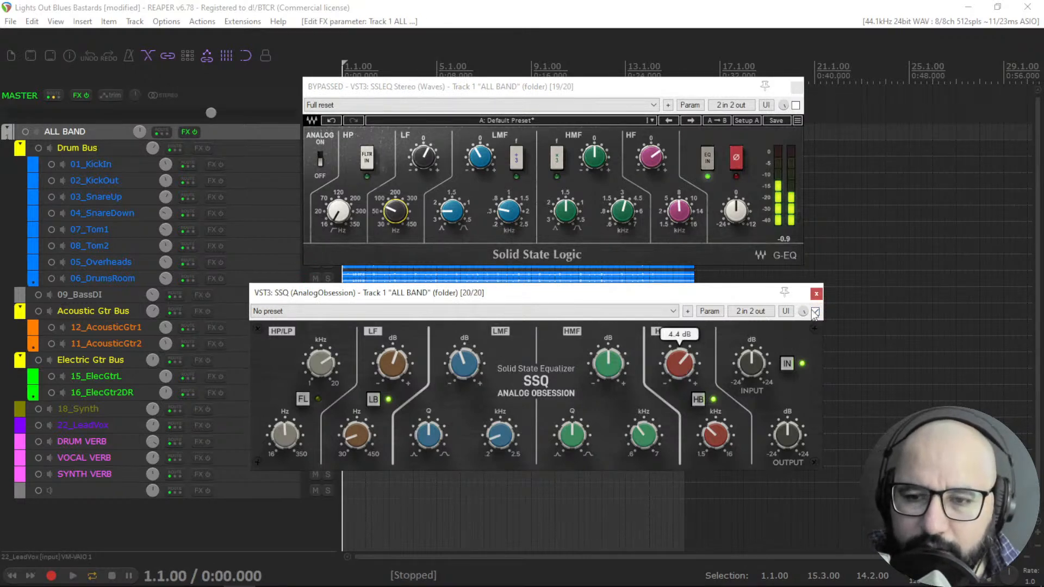
pyautogui.click(817, 294)
pyautogui.click(797, 87)
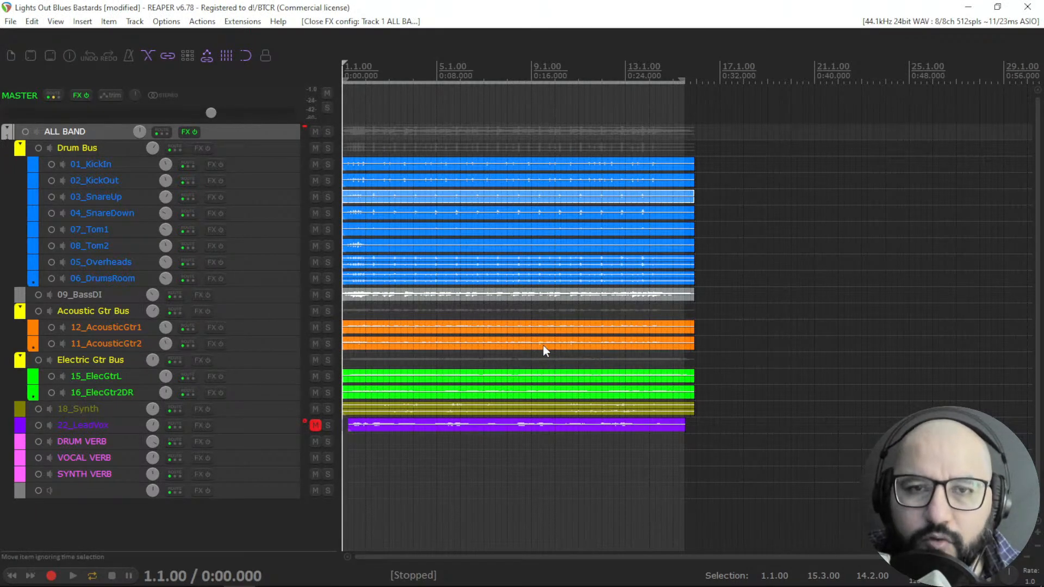
# Switch to the Brave browser showing the Amner Hunter site and open the FREE menu.
pyautogui.hotkey('alt', 'Tab')
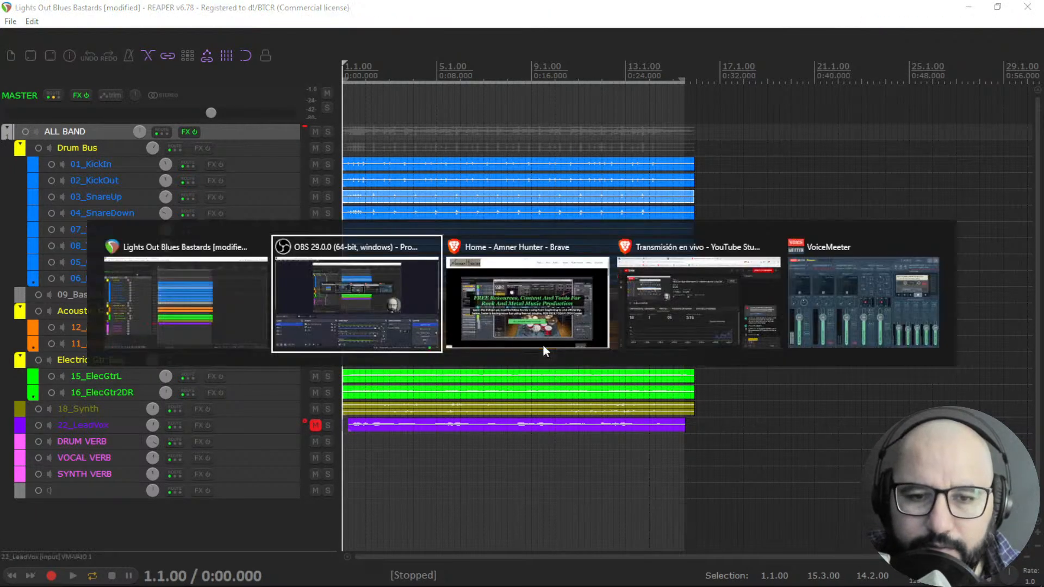
pyautogui.click(140, 445)
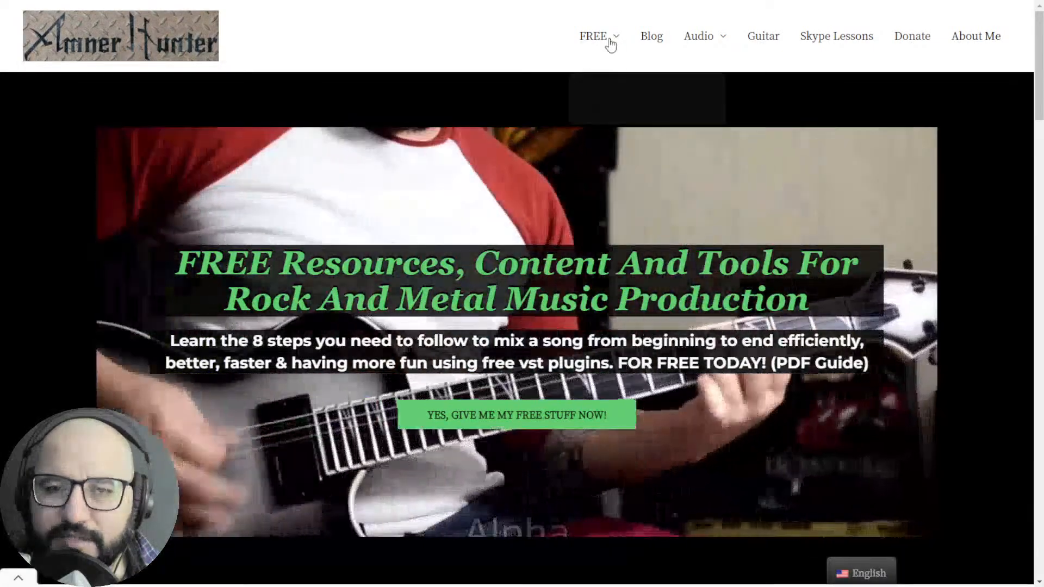
pyautogui.click(603, 42)
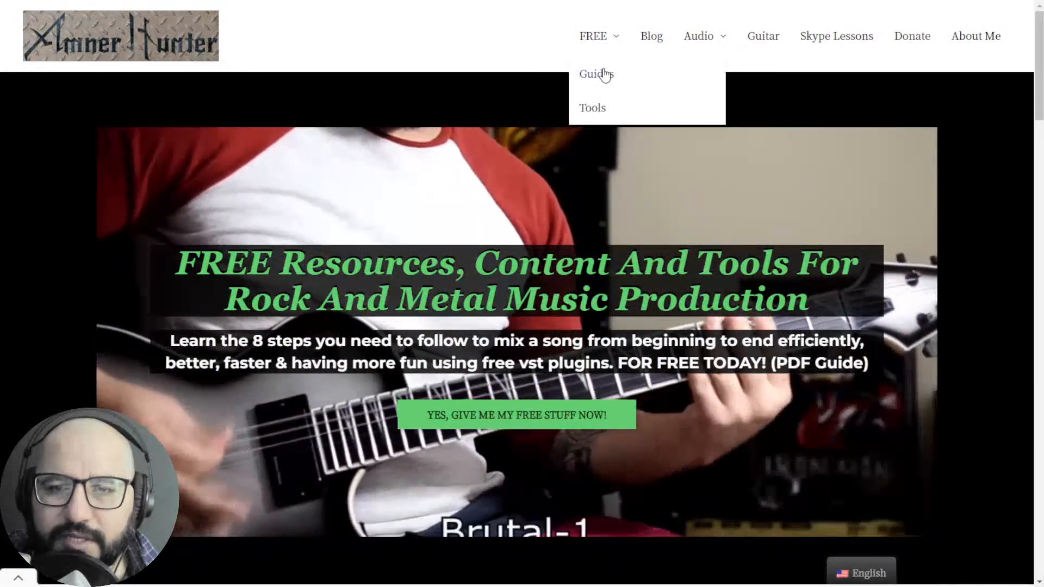